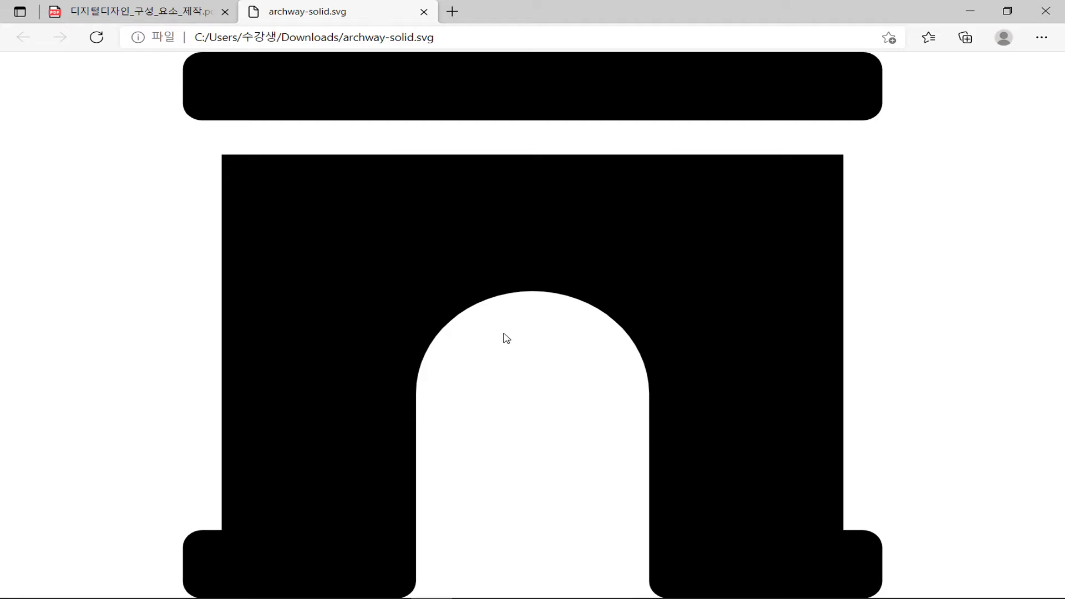
Examine the edges of the archway SVG at high magnification and at reduced size.
{"action": "scroll", "coordinate": [394, 250], "scroll_direction": "up", "scroll_amount": 5, "text": "ctrl"}
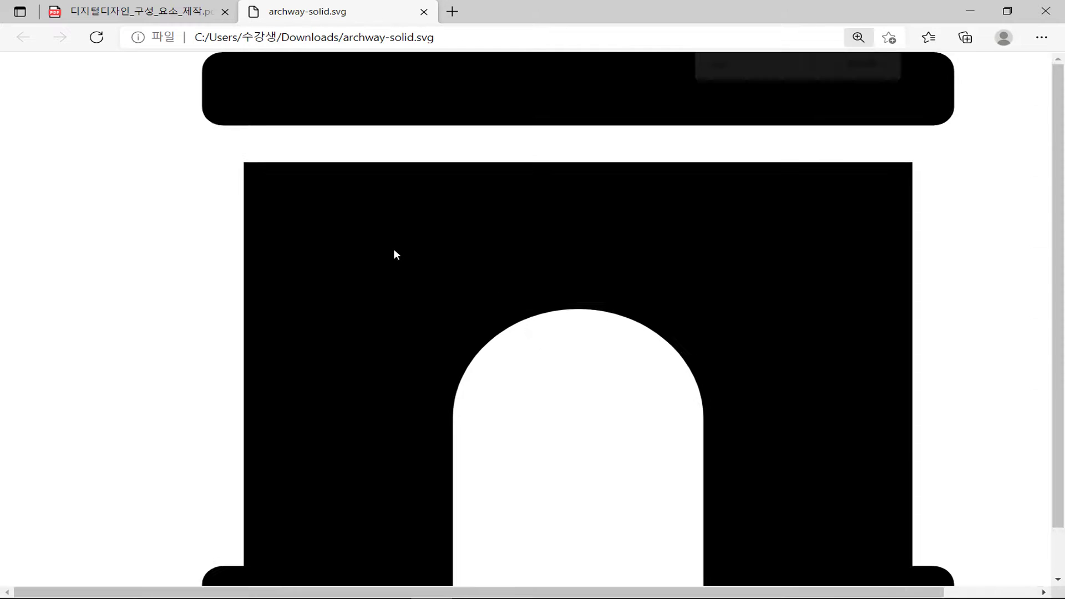
{"action": "scroll", "coordinate": [396, 248], "scroll_direction": "up", "scroll_amount": 3, "text": "ctrl"}
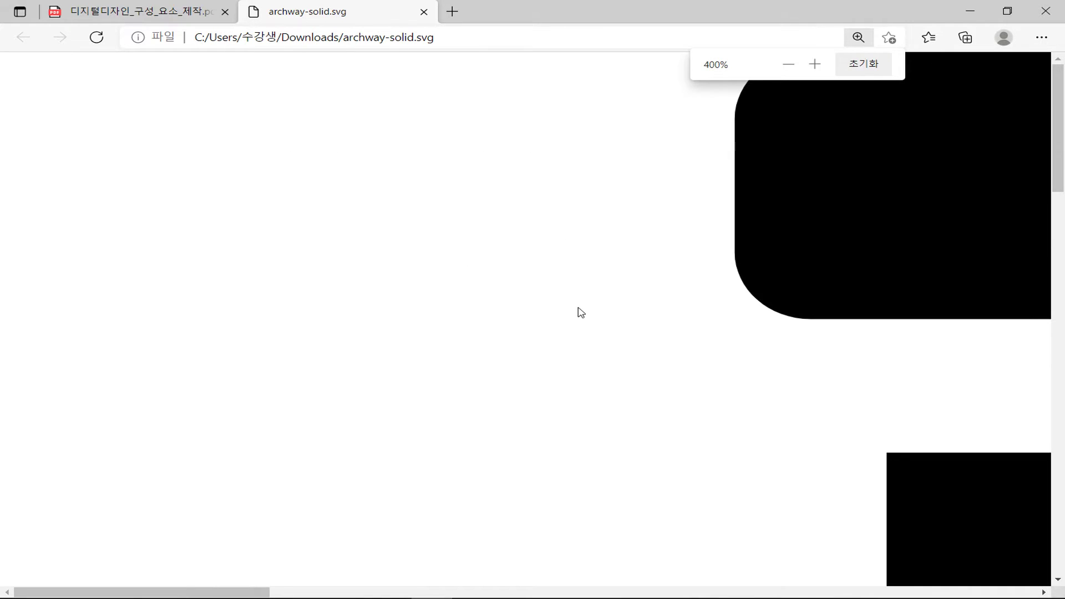
{"action": "scroll", "coordinate": [575, 310], "scroll_direction": "up", "scroll_amount": 1, "text": "ctrl"}
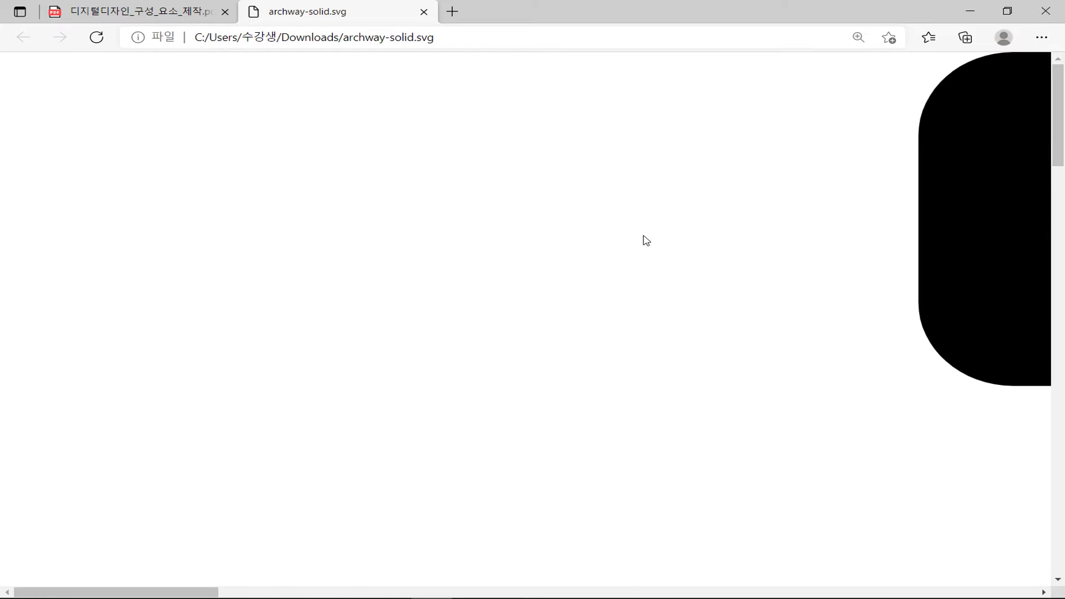
{"action": "scroll", "coordinate": [644, 238], "scroll_direction": "down", "scroll_amount": 10, "text": "ctrl"}
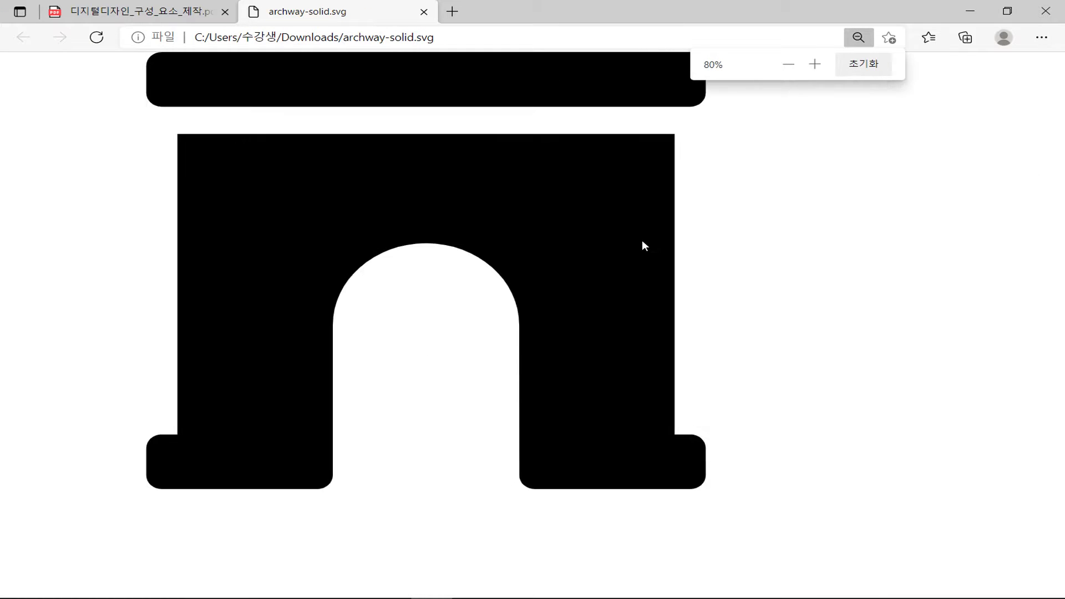
{"action": "left_click", "coordinate": [637, 242]}
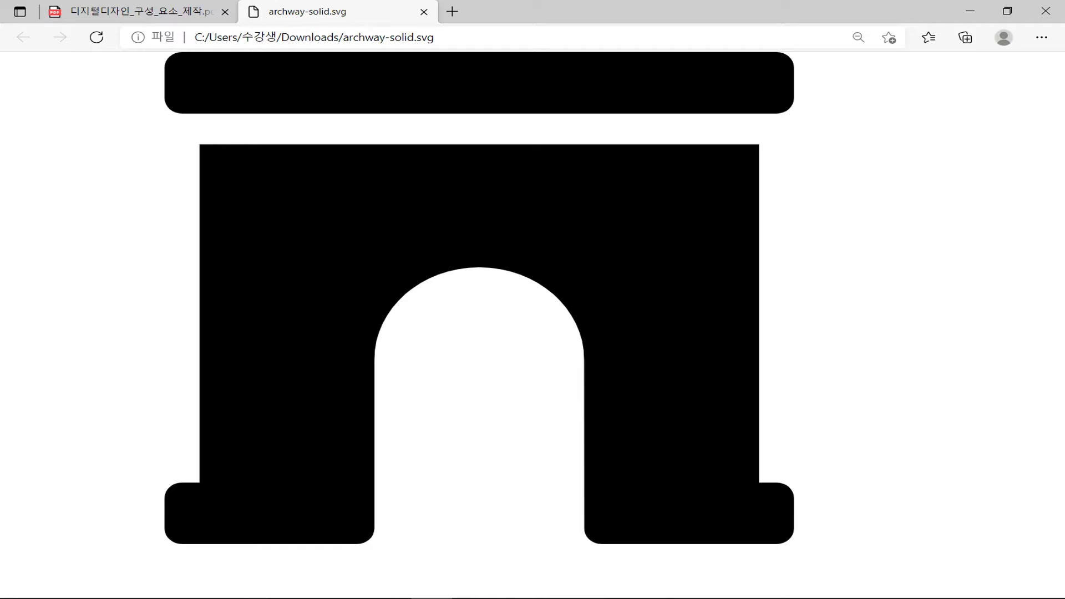
Switch to Illustrator and create a document with the Web profile, Web-Large size (1920 × 1080 px) and landscape orientation.
{"action": "key", "text": "alt+Tab"}
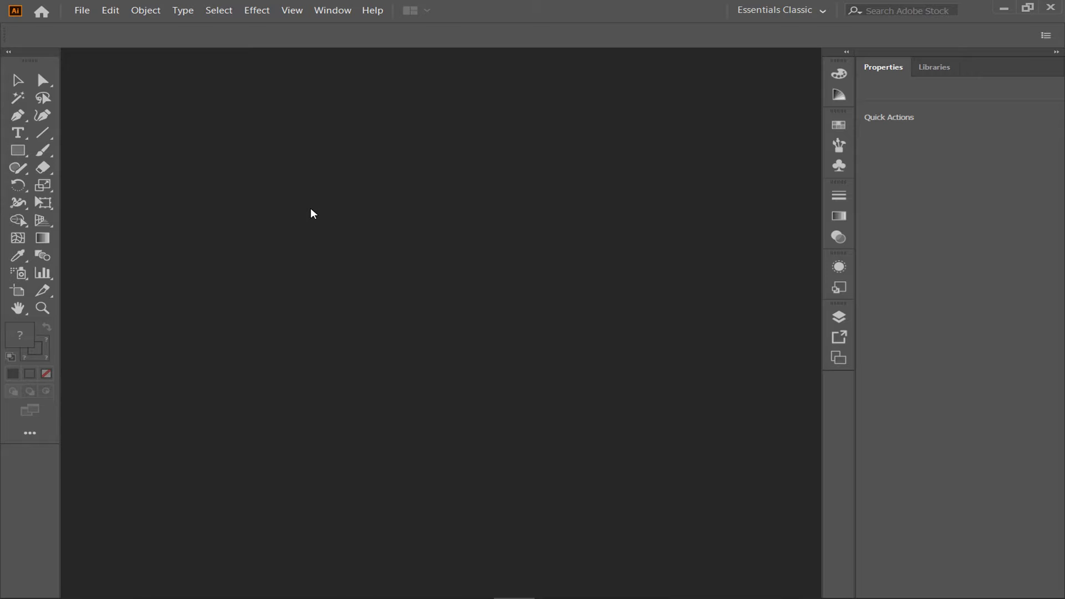
{"action": "key", "text": "ctrl+n"}
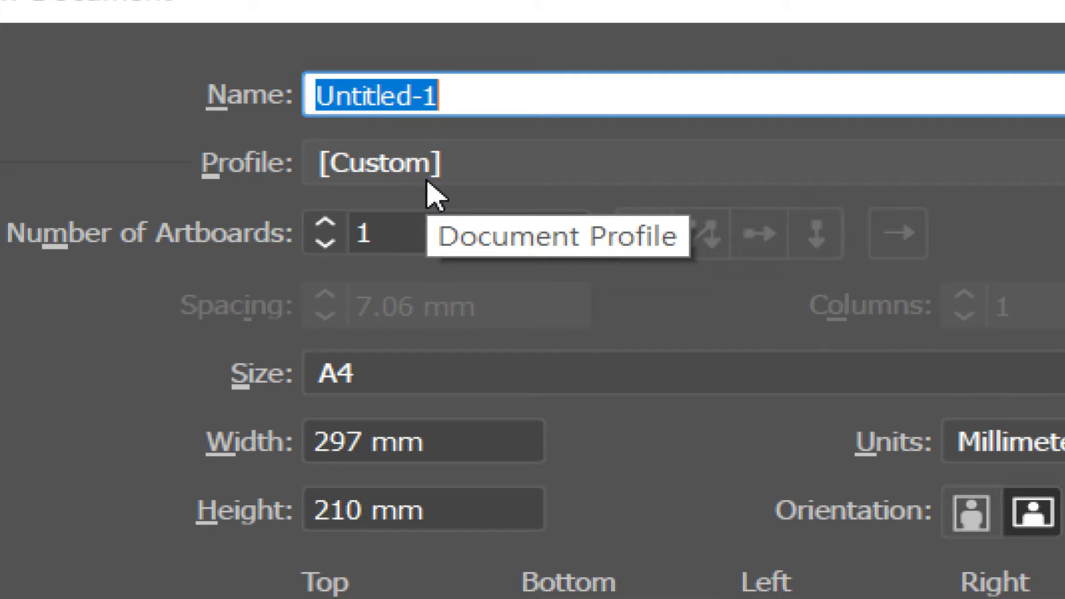
{"action": "left_click", "coordinate": [469, 167]}
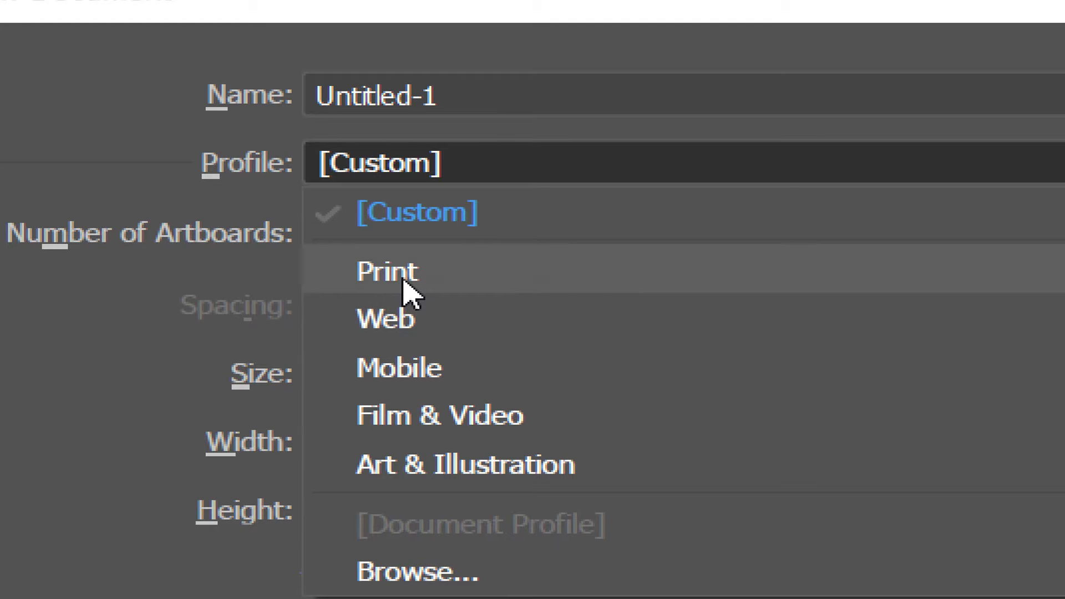
{"action": "left_click", "coordinate": [414, 333]}
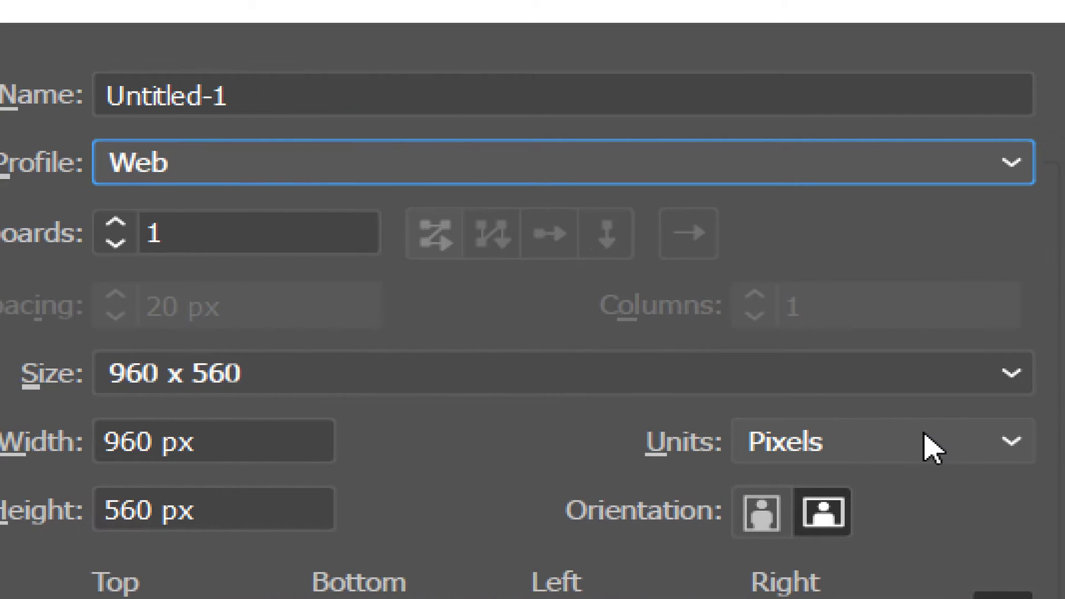
{"action": "left_click", "coordinate": [258, 382]}
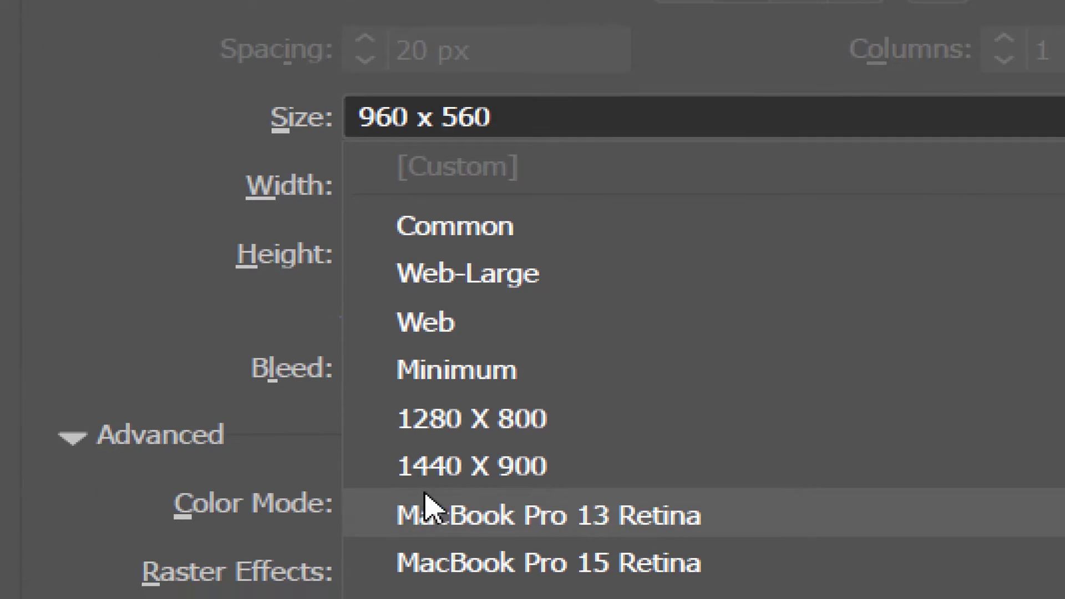
{"action": "left_click", "coordinate": [486, 284]}
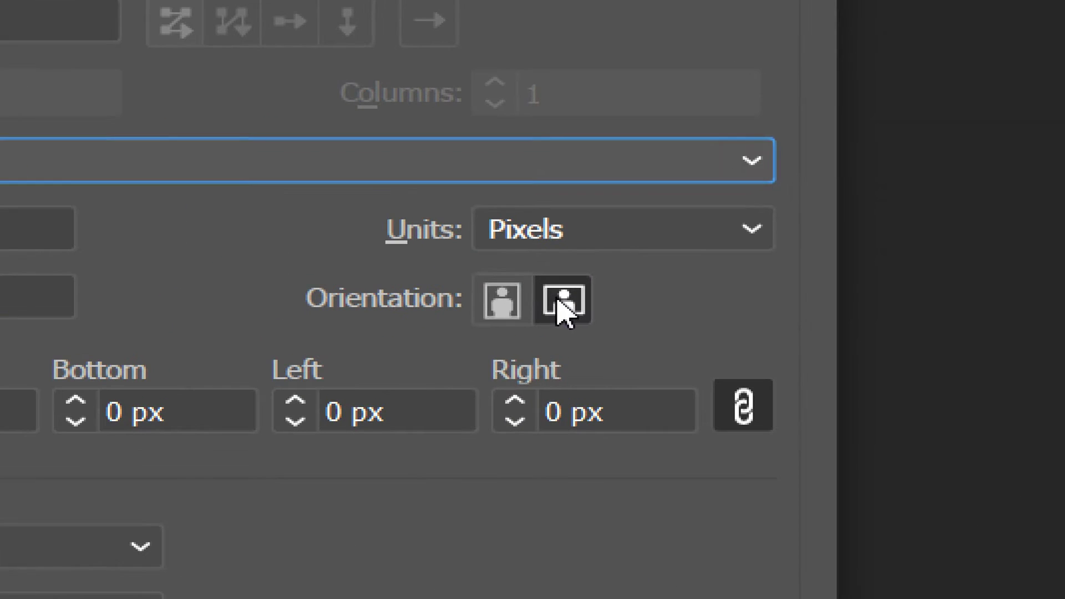
{"action": "left_click", "coordinate": [557, 301]}
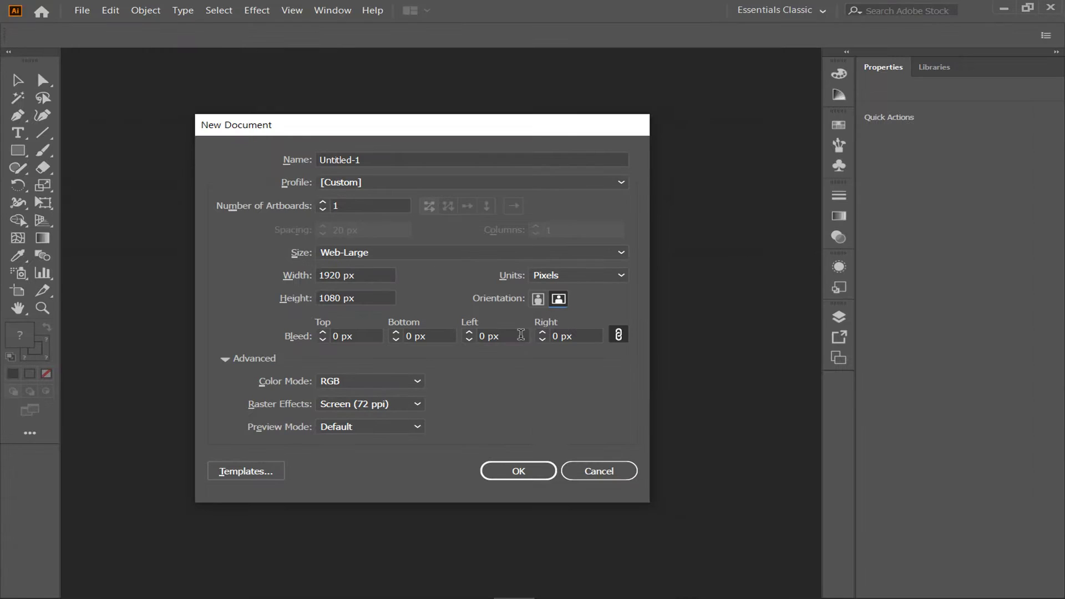
{"action": "left_click", "coordinate": [516, 471]}
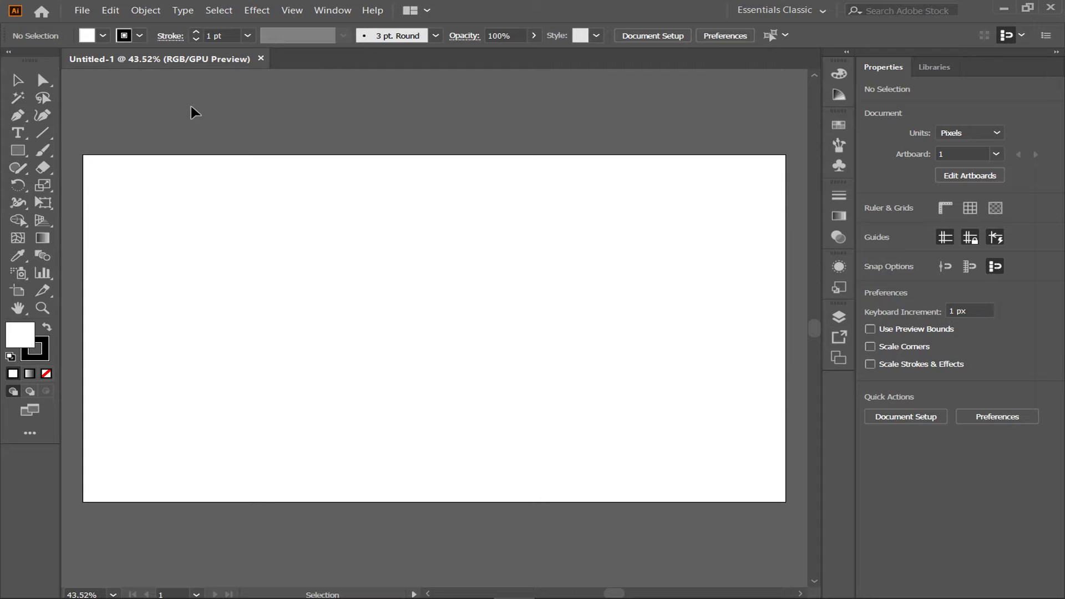
Open archway-solid.svg from the Downloads folder.
{"action": "key", "text": "a"}
{"action": "key", "text": "ctrl+o"}
{"action": "left_click", "coordinate": [71, 147]}
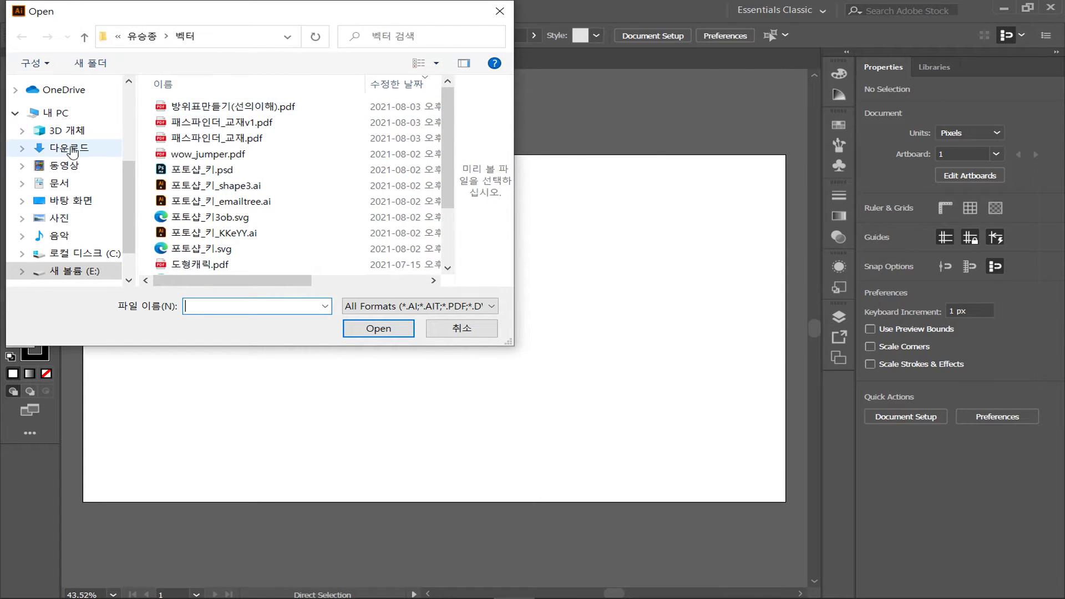
{"action": "double_click", "coordinate": [182, 147]}
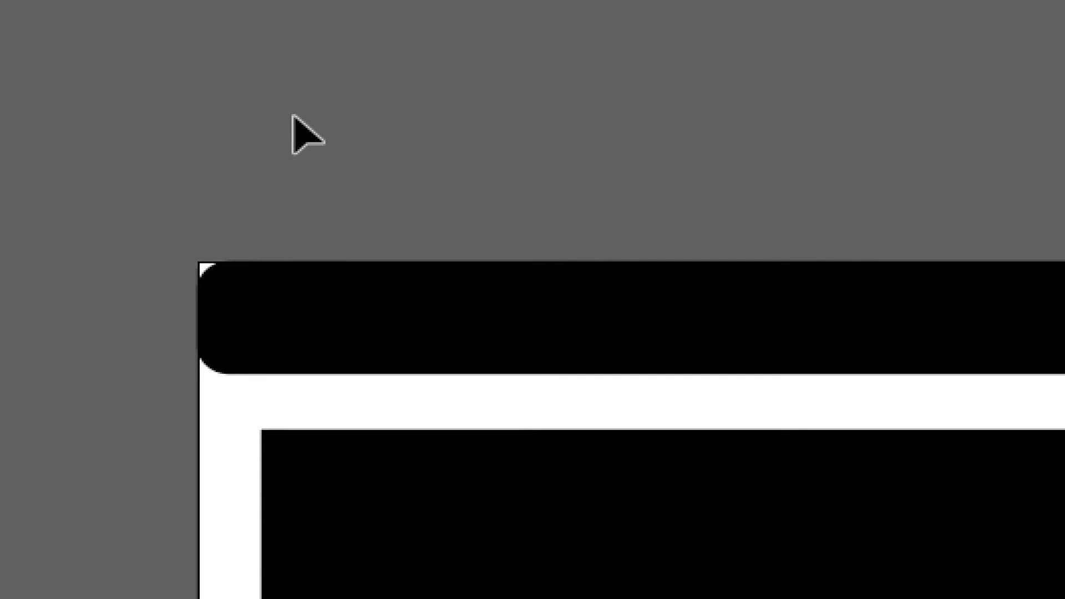
Select the archway artwork and check its object type and the fill swatches available to it.
{"action": "left_click", "coordinate": [308, 308]}
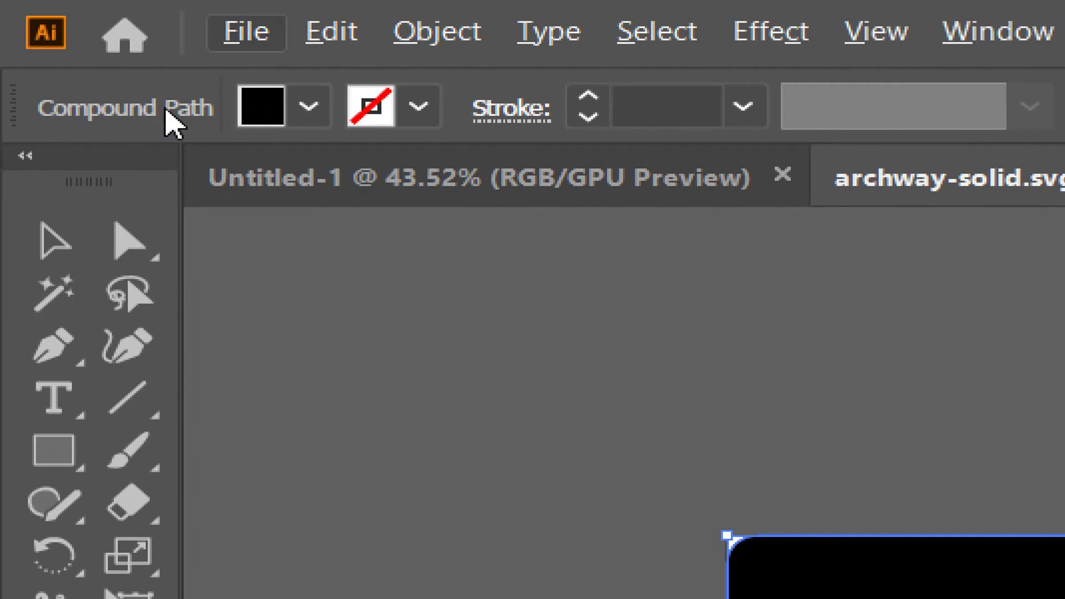
{"action": "left_click", "coordinate": [309, 106]}
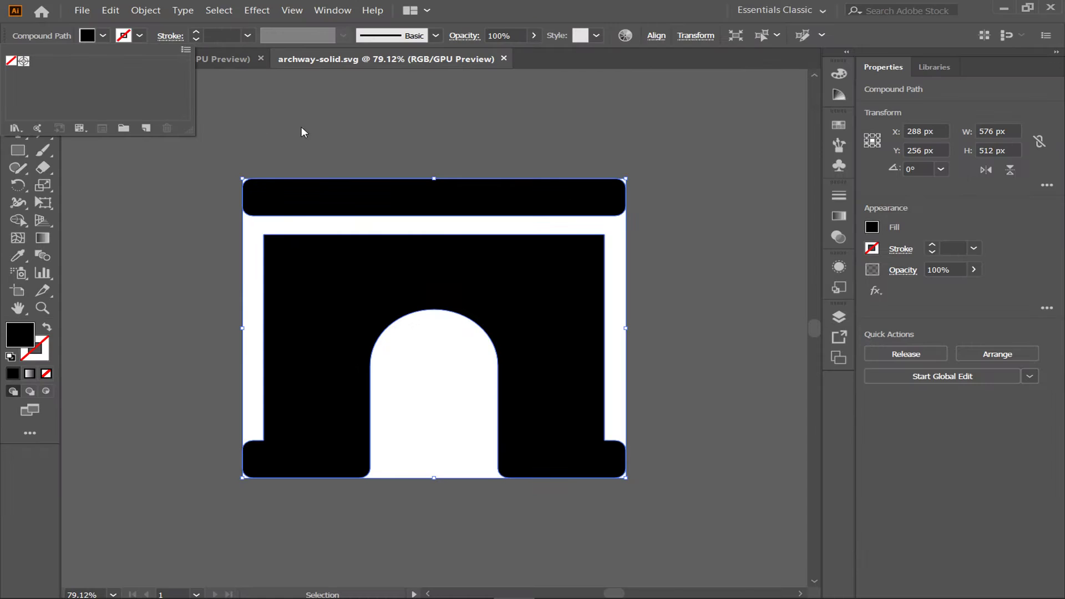
{"action": "left_click", "coordinate": [904, 380]}
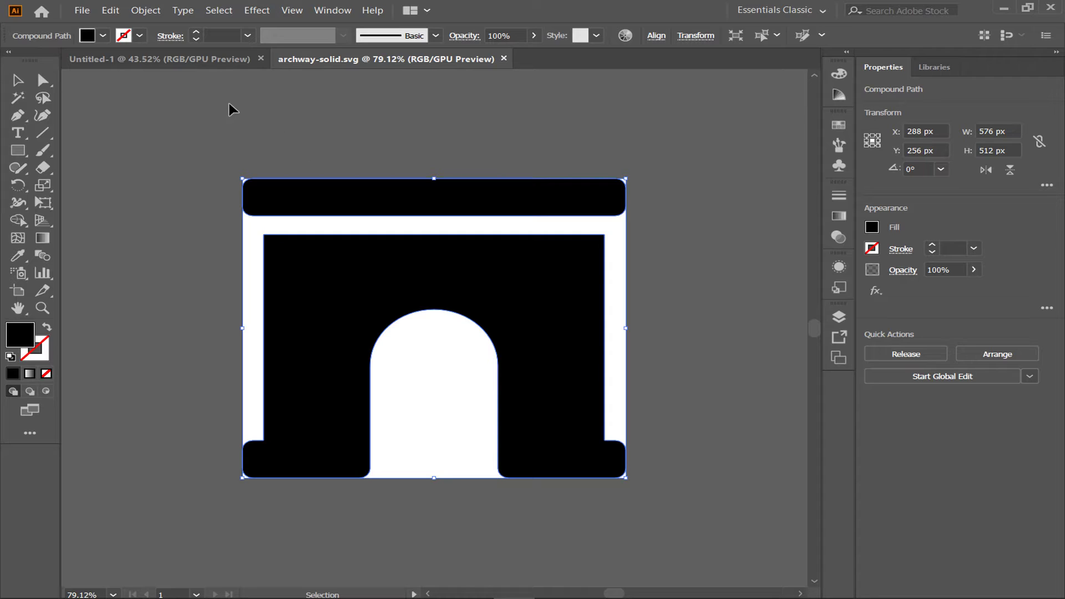
{"action": "left_click", "coordinate": [103, 37]}
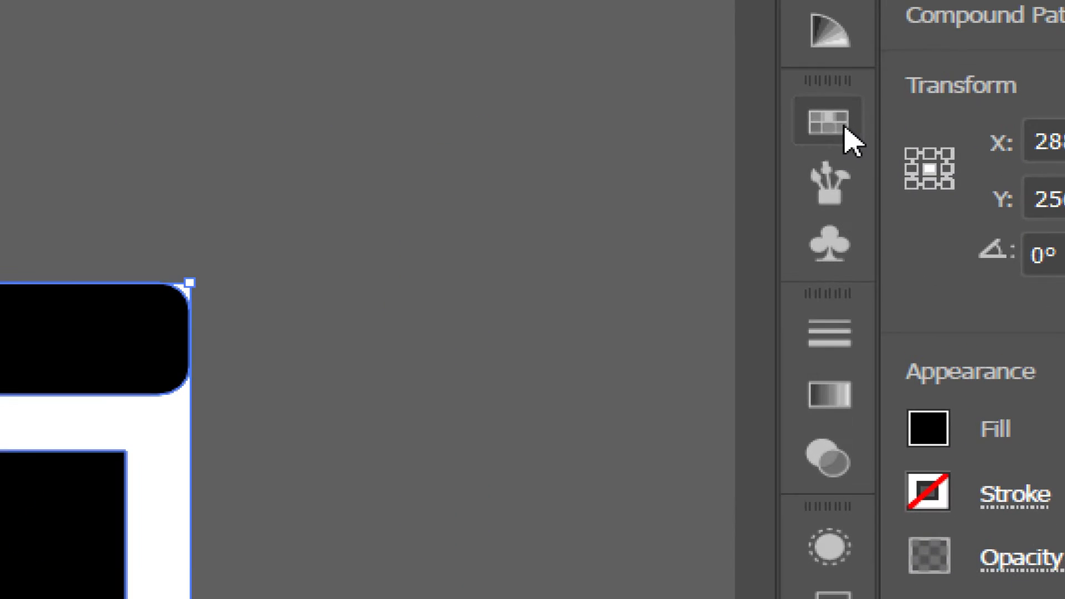
Load the Basic RGB default swatch library and place its panel just below the Swatches panel.
{"action": "left_click", "coordinate": [842, 127]}
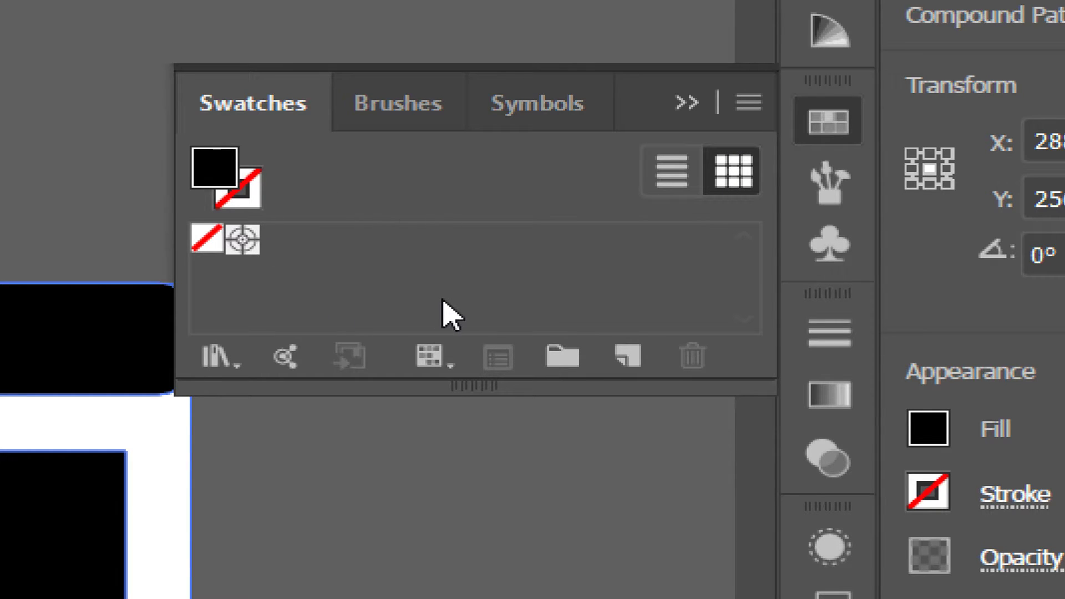
{"action": "left_click", "coordinate": [748, 102]}
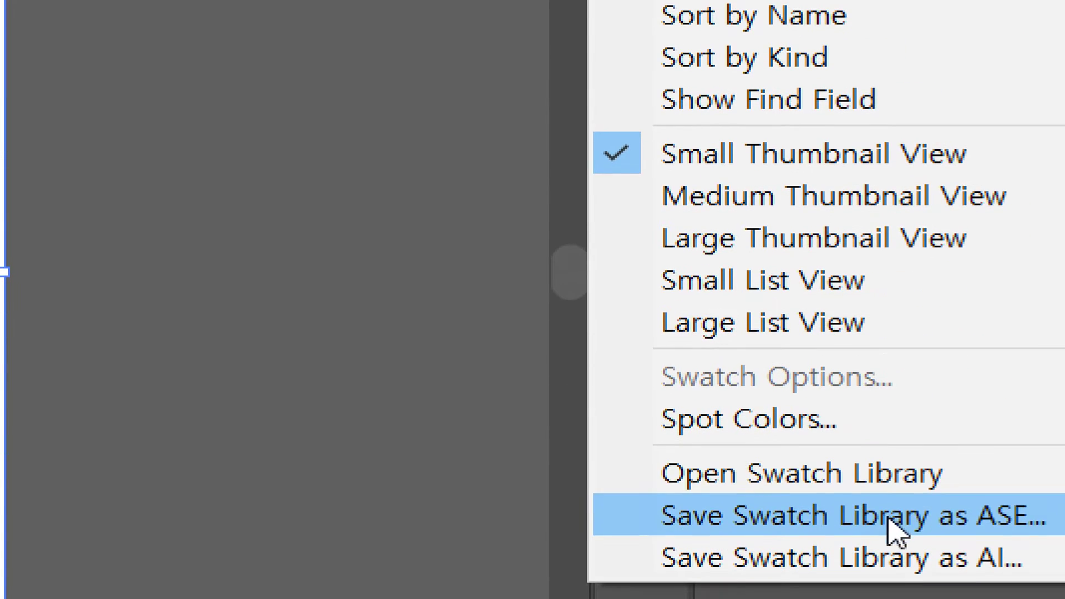
{"action": "mouse_move", "coordinate": [947, 476]}
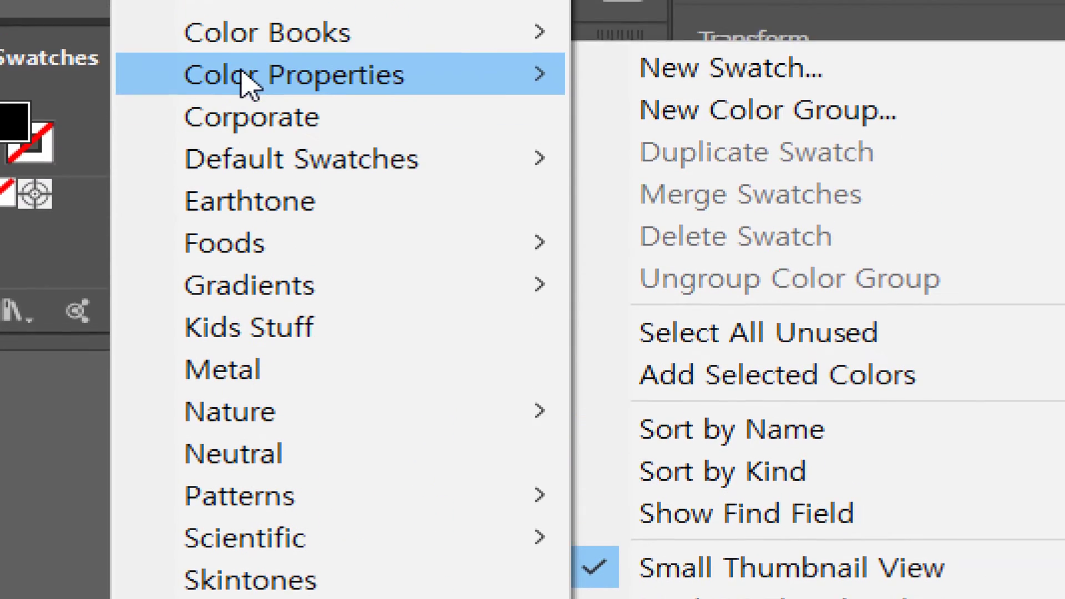
{"action": "mouse_move", "coordinate": [317, 39]}
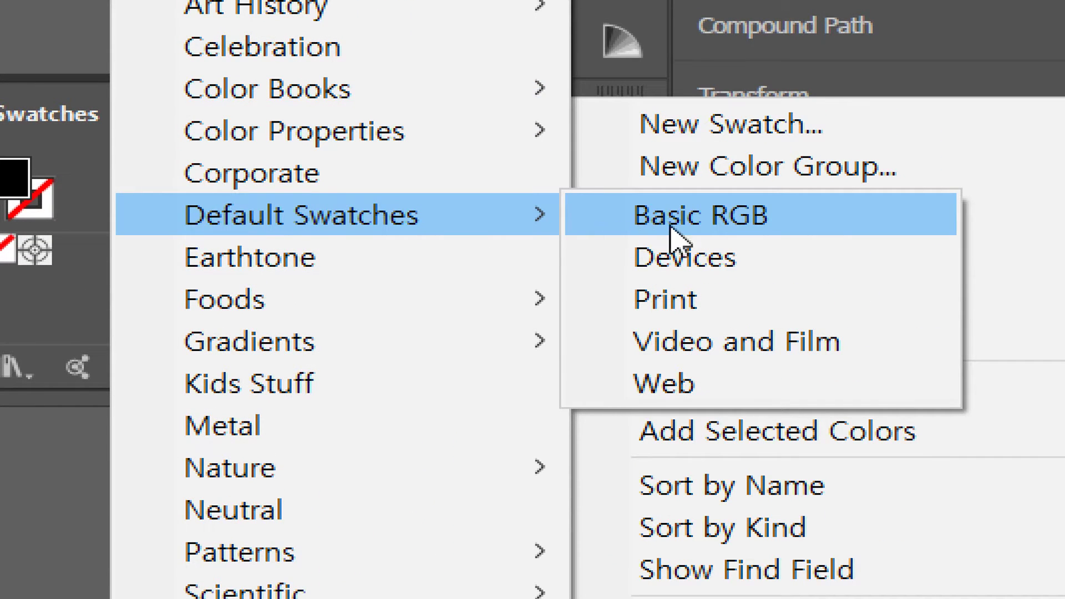
{"action": "left_click", "coordinate": [721, 214]}
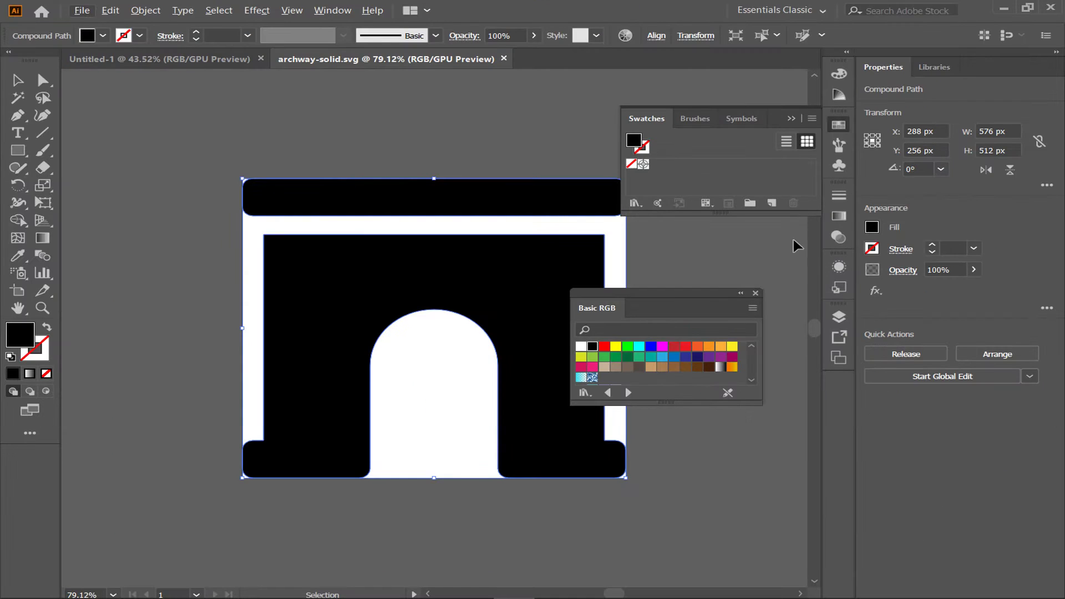
{"action": "left_click_drag", "start_coordinate": [662, 300], "coordinate": [714, 256]}
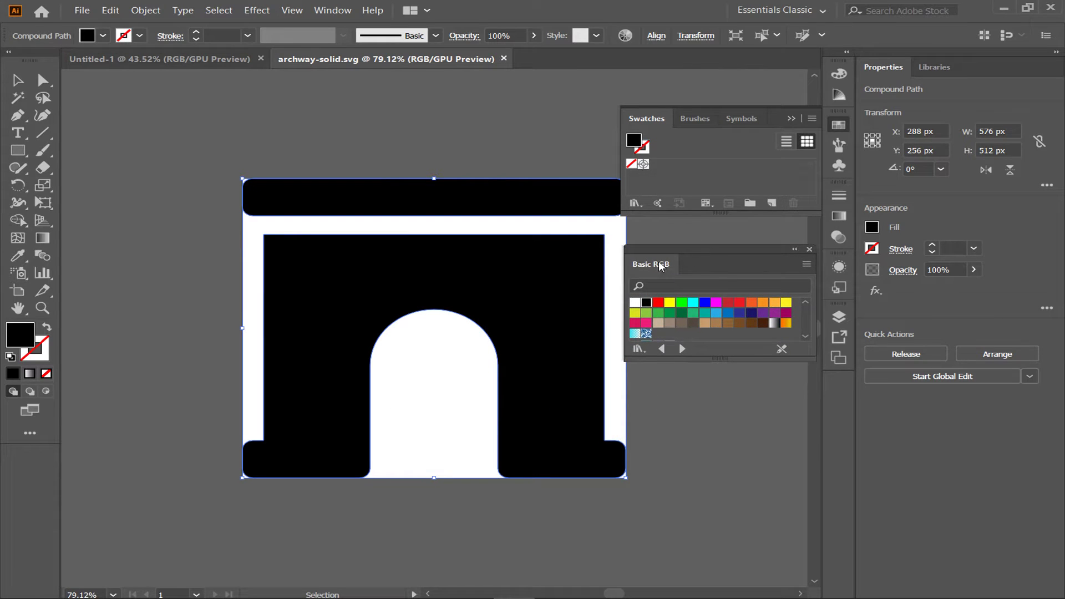
Try a red Basic RGB swatch as the whole archway's fill, undo the recolouring and deselect the artwork.
{"action": "left_click", "coordinate": [737, 304]}
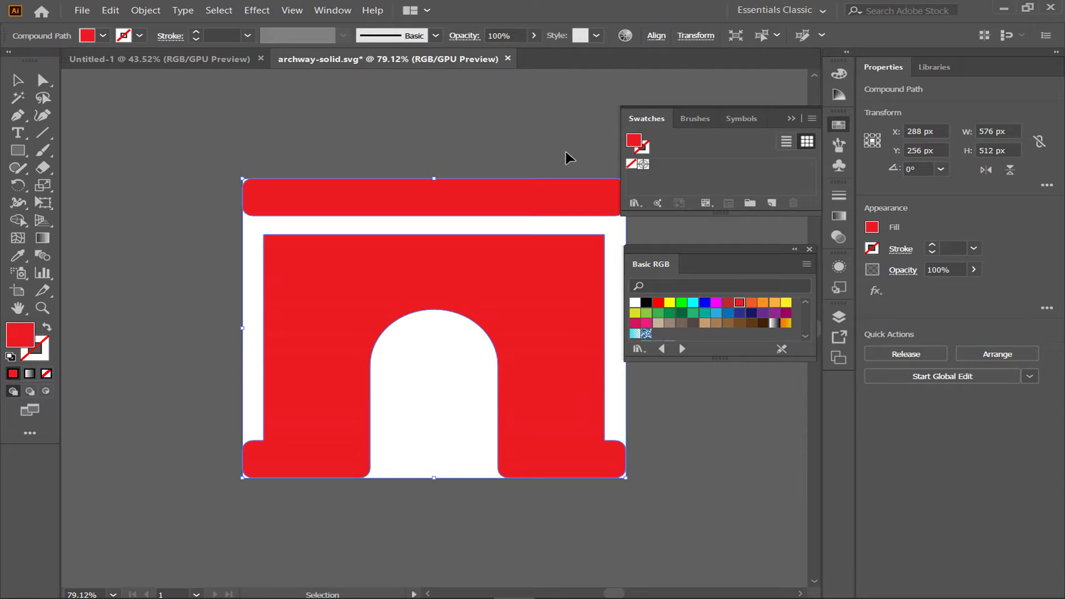
{"action": "left_click", "coordinate": [449, 159]}
{"action": "left_click", "coordinate": [454, 194]}
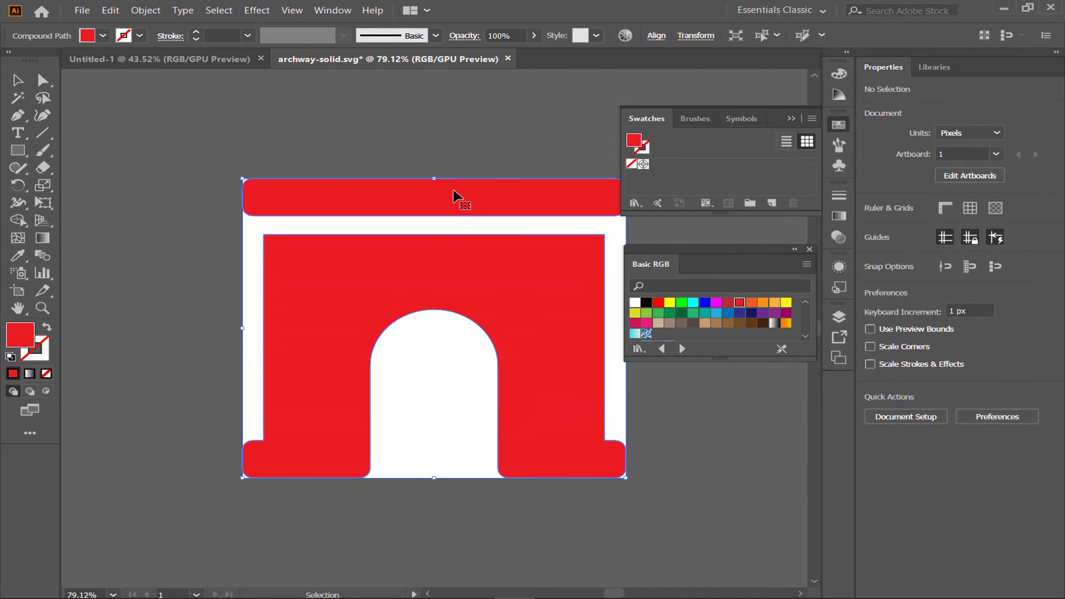
{"action": "left_click", "coordinate": [454, 147]}
{"action": "key", "text": "ctrl+z"}
{"action": "left_click", "coordinate": [453, 148]}
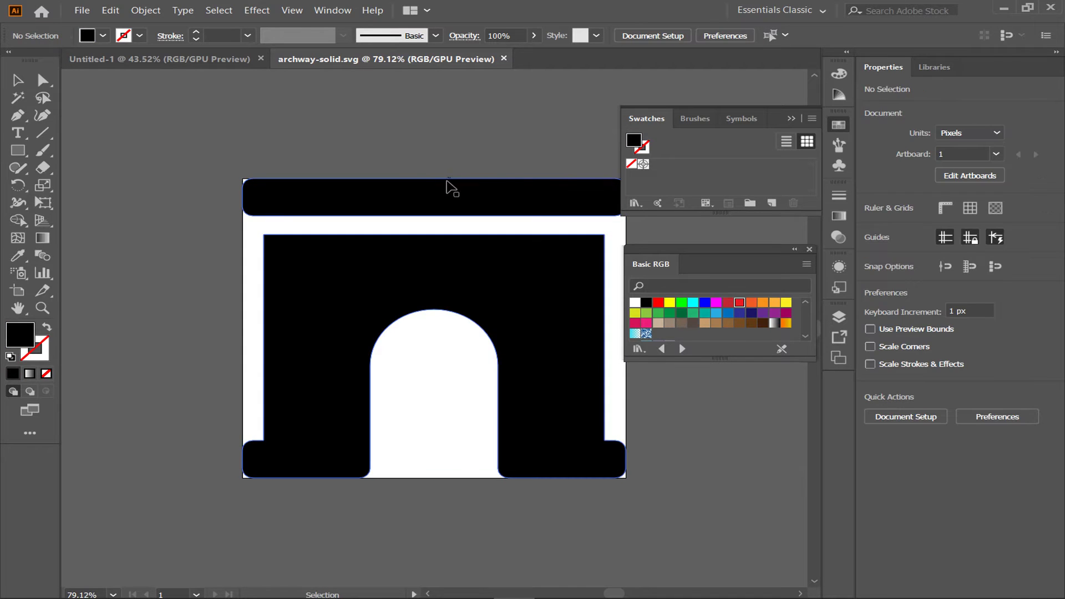
Examine the archway's paths and anchor points in Outline mode, and return to the preview display.
{"action": "left_click", "coordinate": [446, 197]}
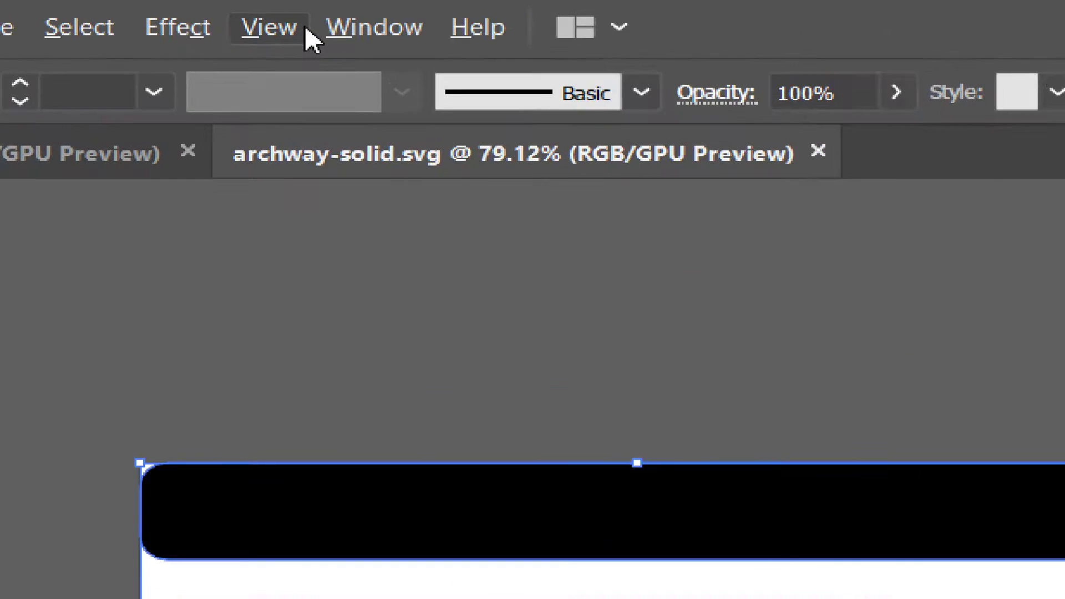
{"action": "left_click", "coordinate": [303, 11]}
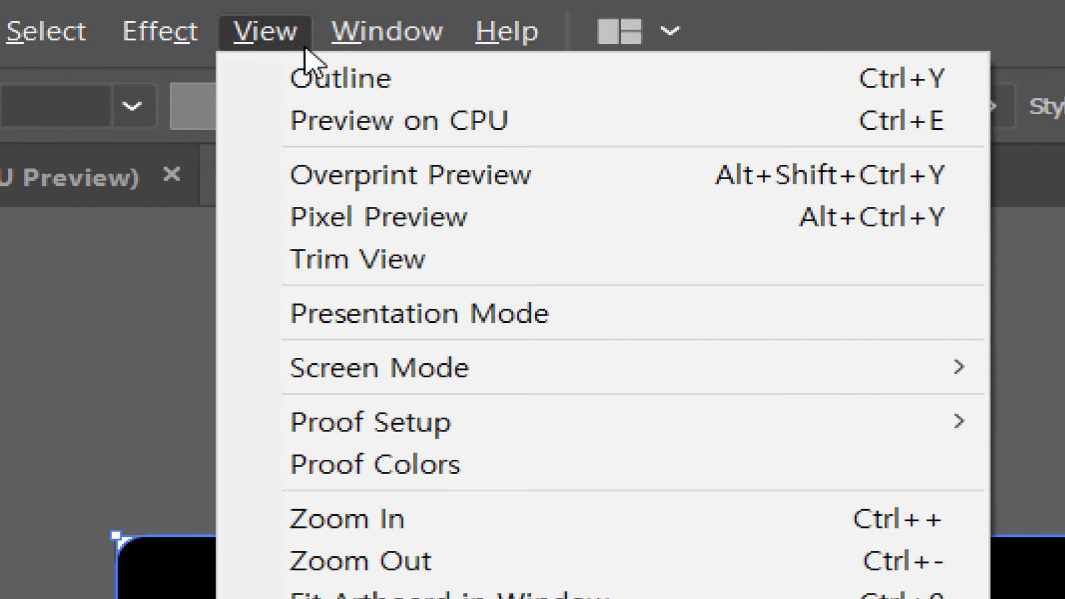
{"action": "left_click", "coordinate": [410, 91]}
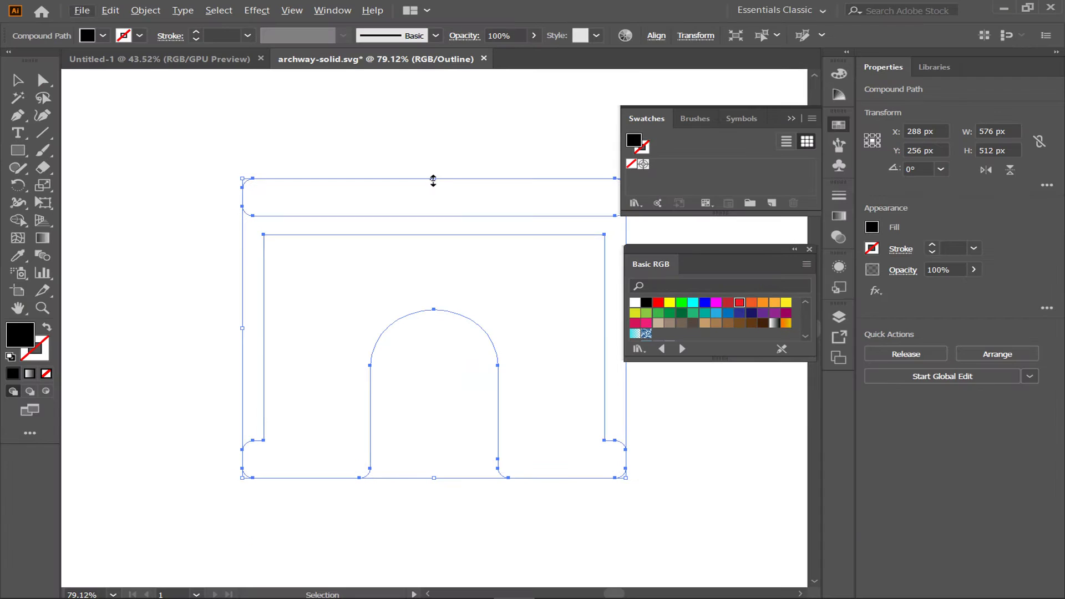
{"action": "left_click", "coordinate": [395, 138]}
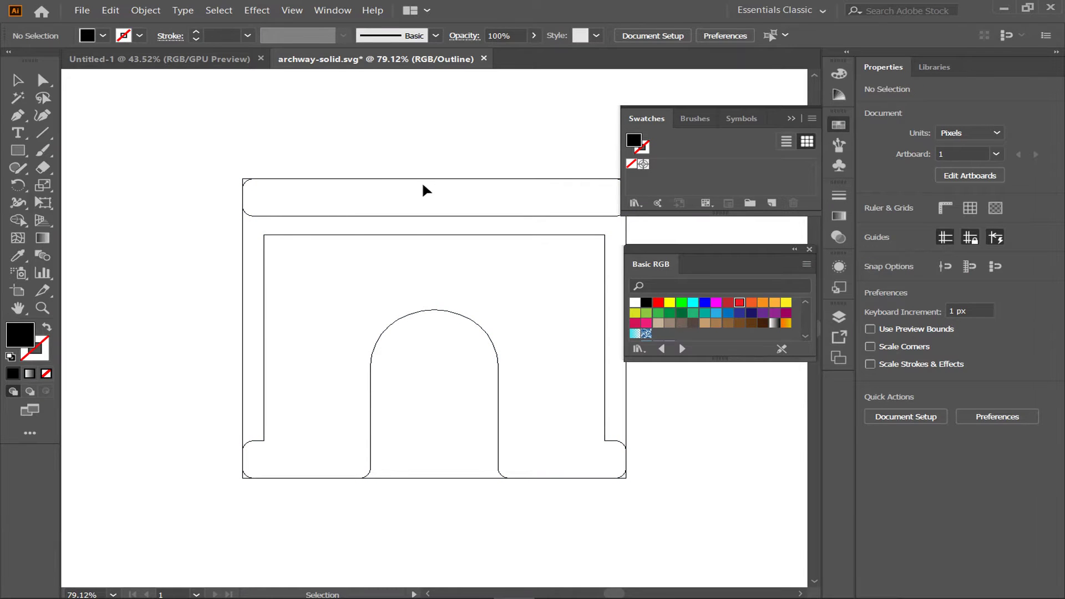
{"action": "left_click", "coordinate": [466, 318]}
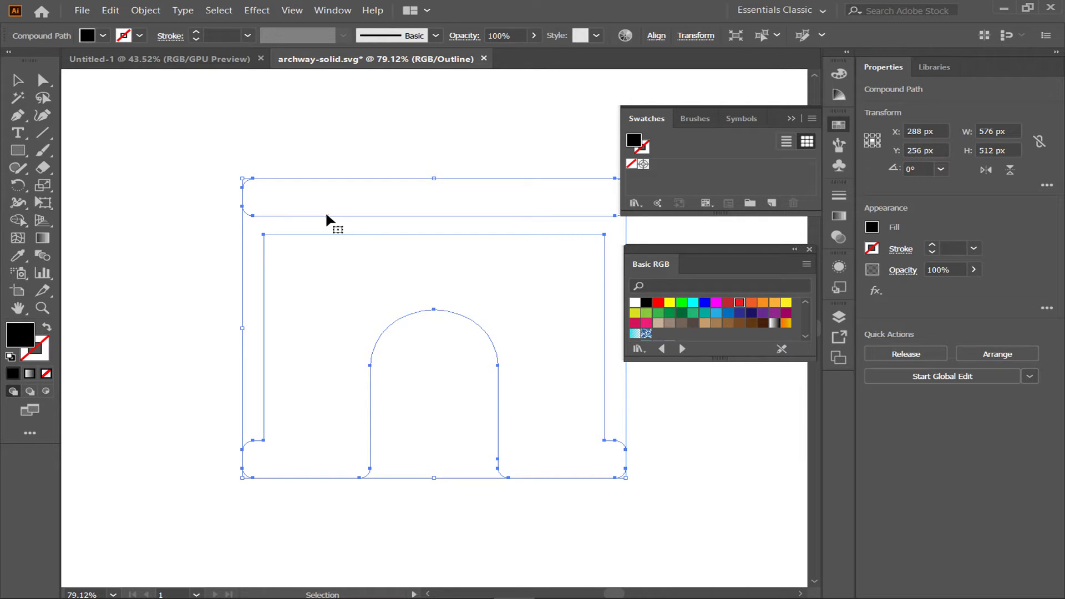
{"action": "key", "text": "a"}
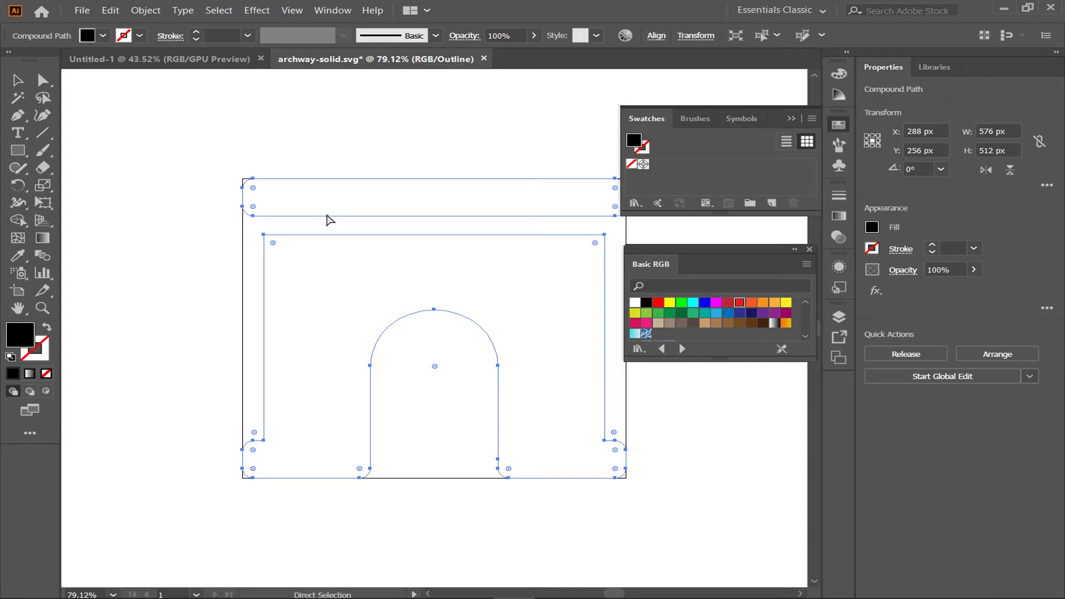
{"action": "key", "text": "ctrl+y"}
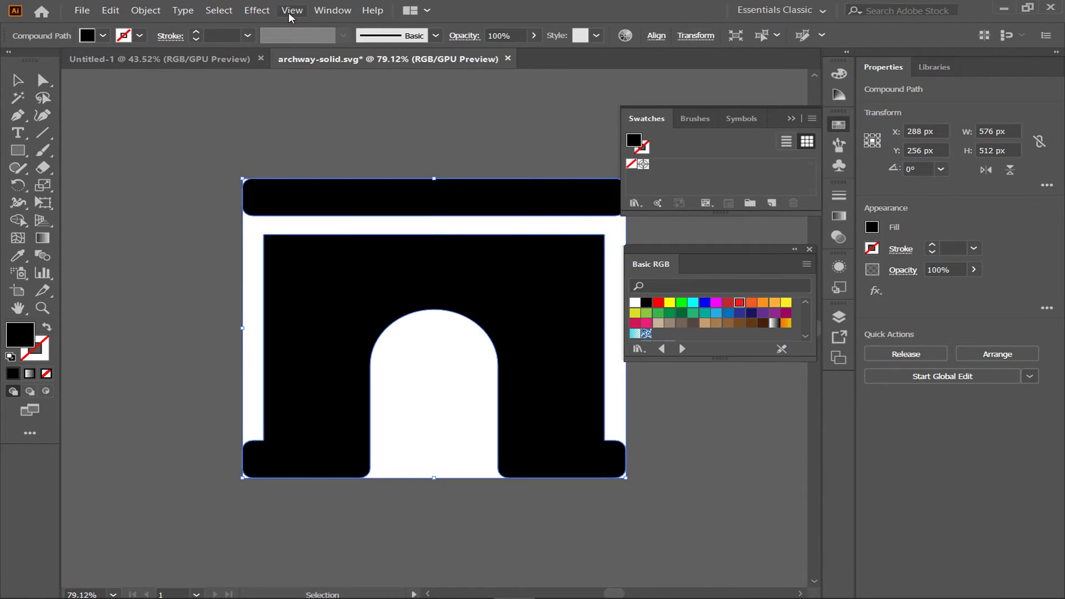
Switch the archway document to Outline display and back to GPU Preview.
{"action": "left_click", "coordinate": [290, 10]}
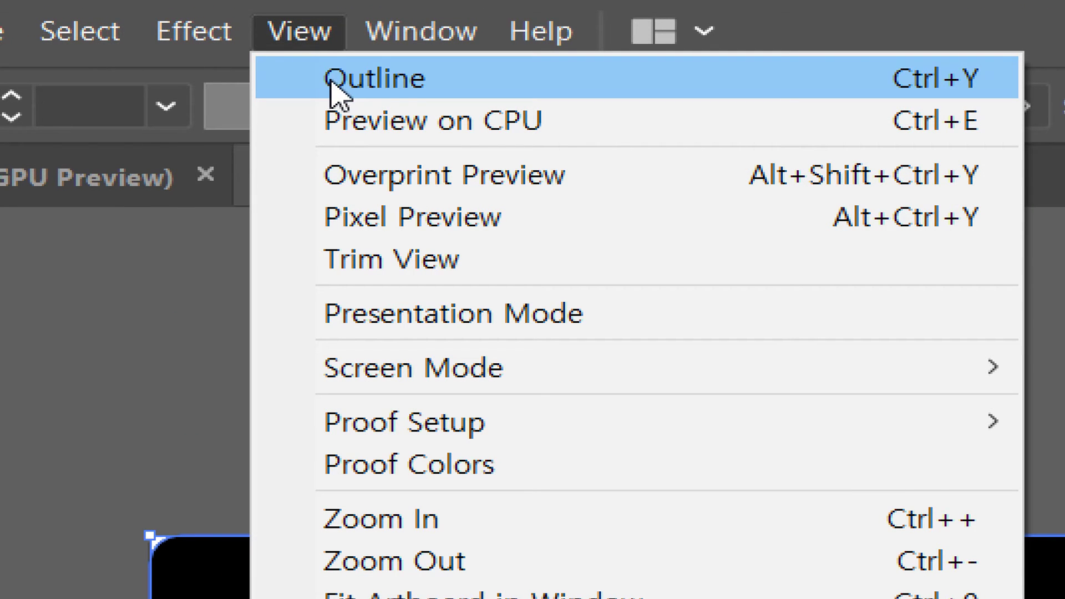
{"action": "left_click", "coordinate": [333, 92]}
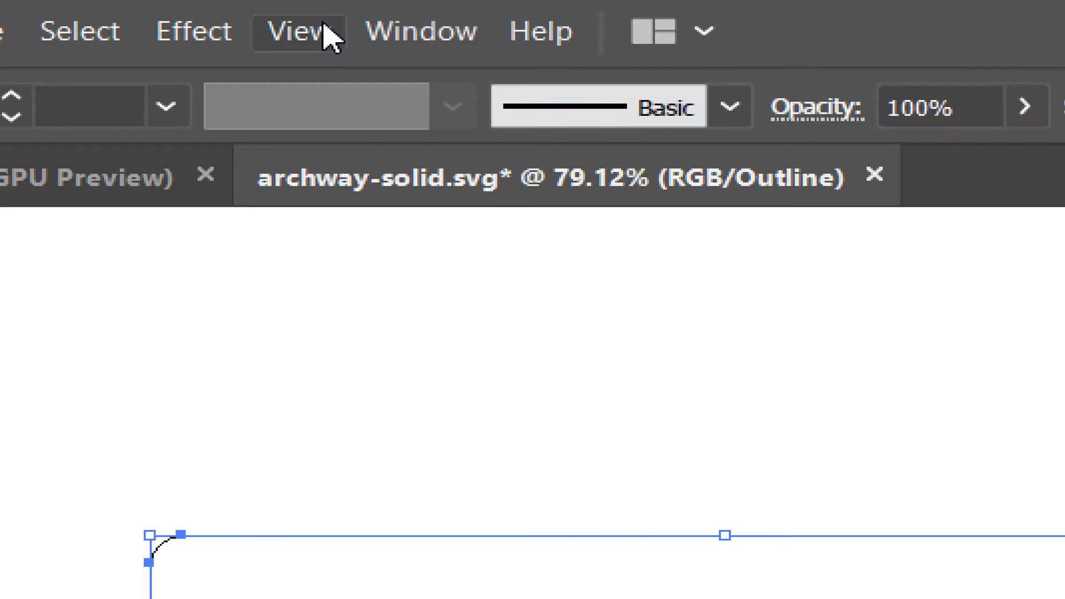
{"action": "left_click", "coordinate": [305, 42]}
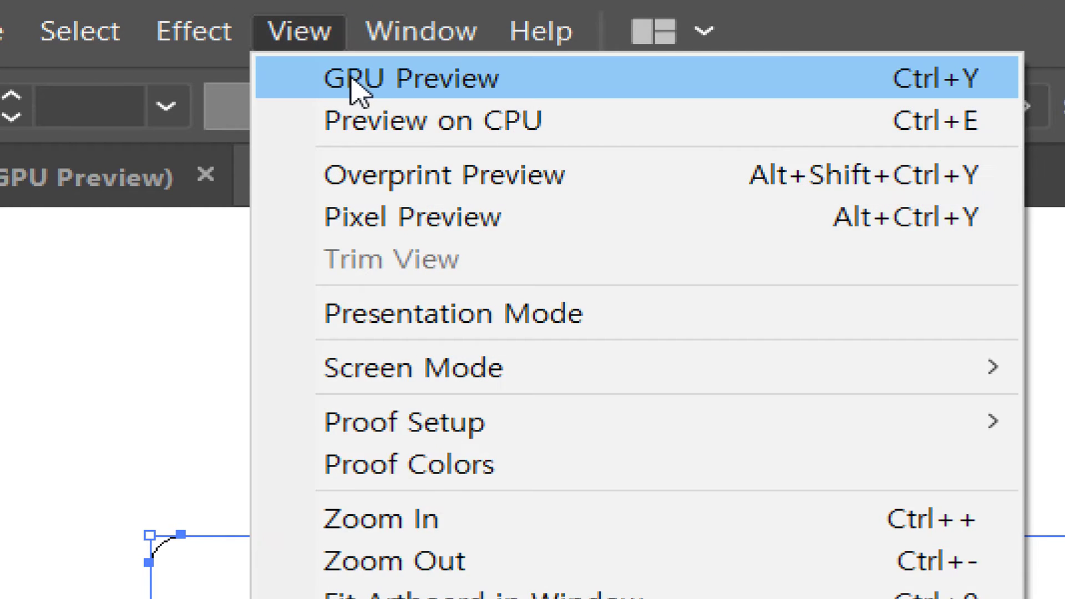
{"action": "left_click", "coordinate": [404, 90]}
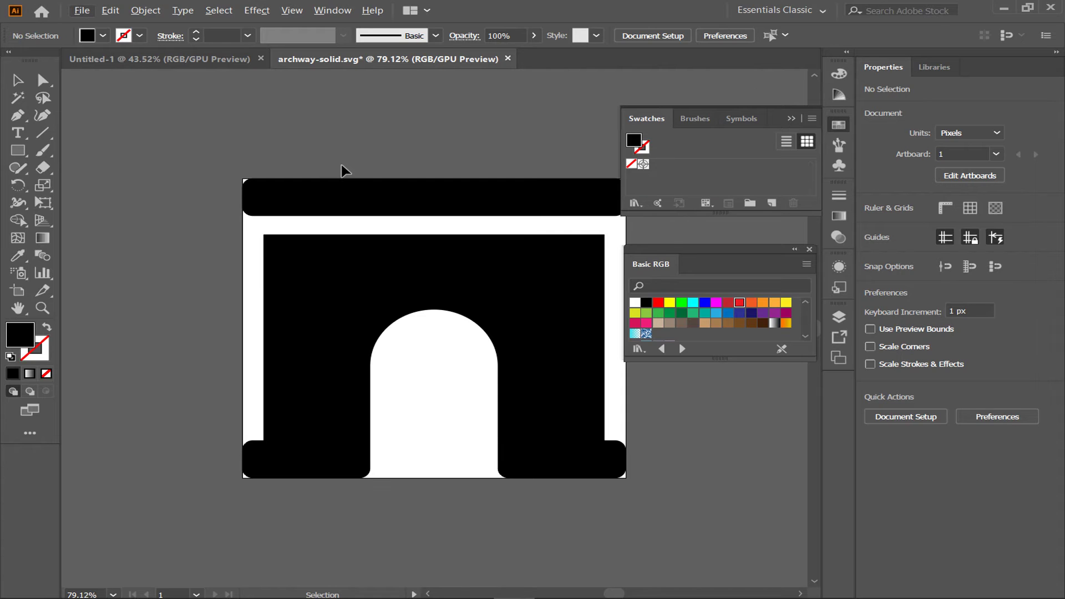
Copy the archway compound path from archway-solid.svg into the Untitled-1 document and close the Basic RGB swatch library.
{"action": "left_click", "coordinate": [355, 208]}
{"action": "key", "text": "a"}
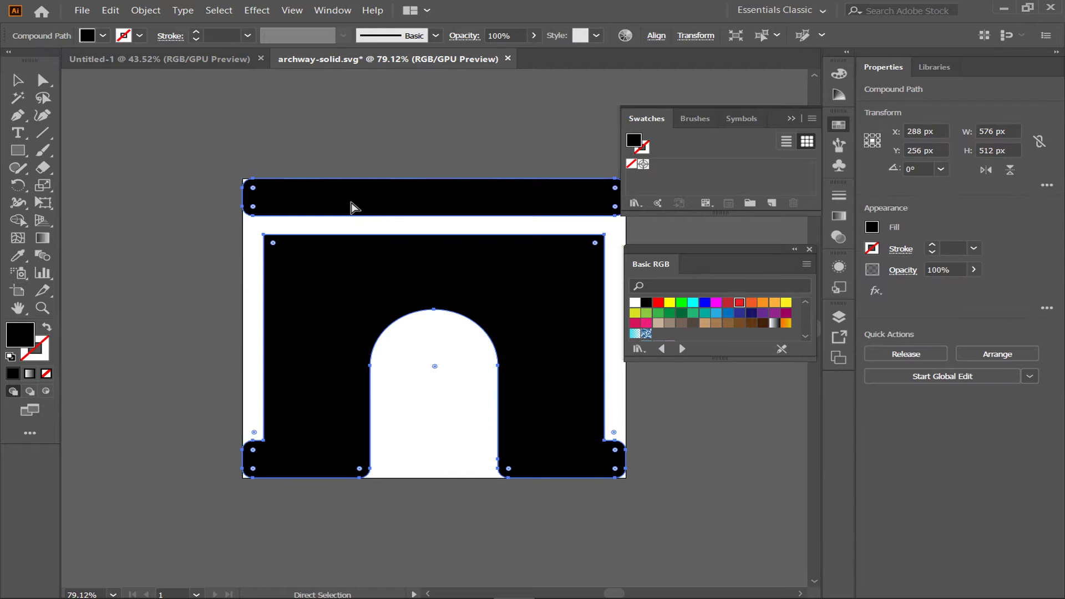
{"action": "left_click", "coordinate": [171, 61]}
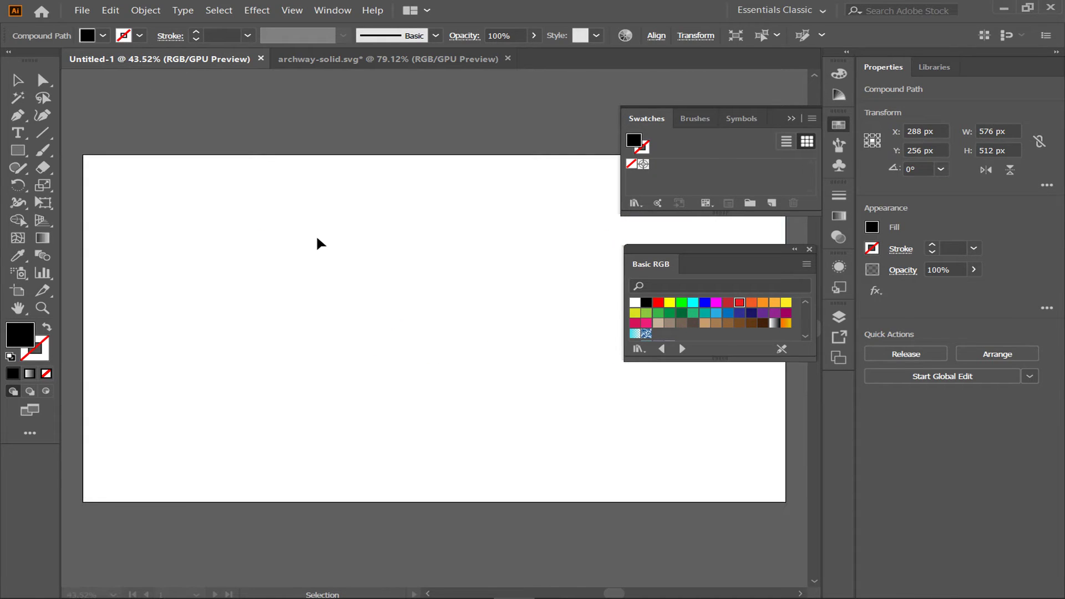
{"action": "key", "text": "ctrl+v"}
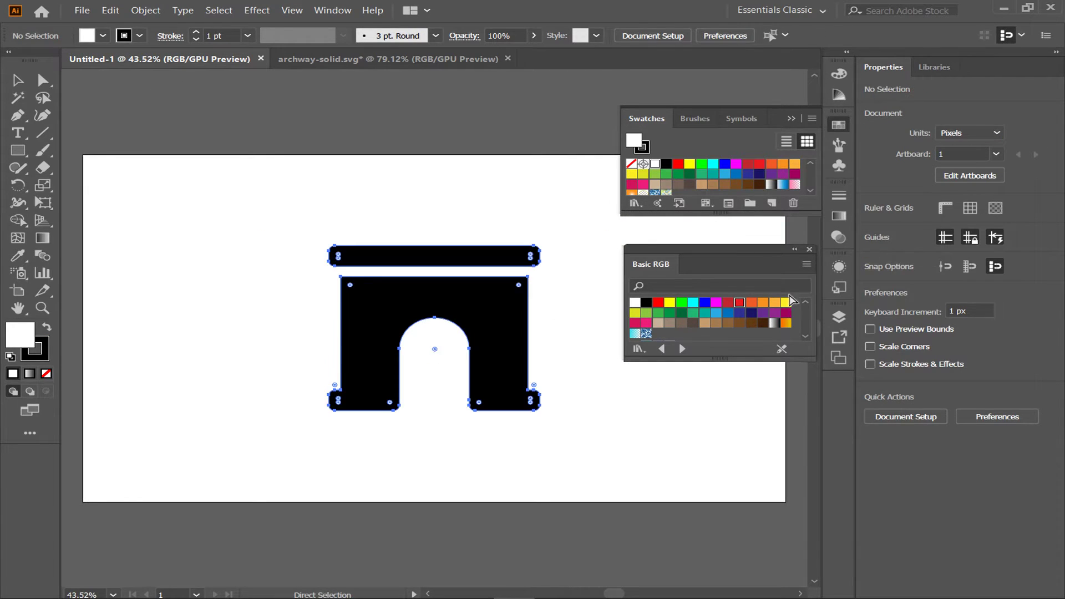
{"action": "left_click", "coordinate": [810, 251]}
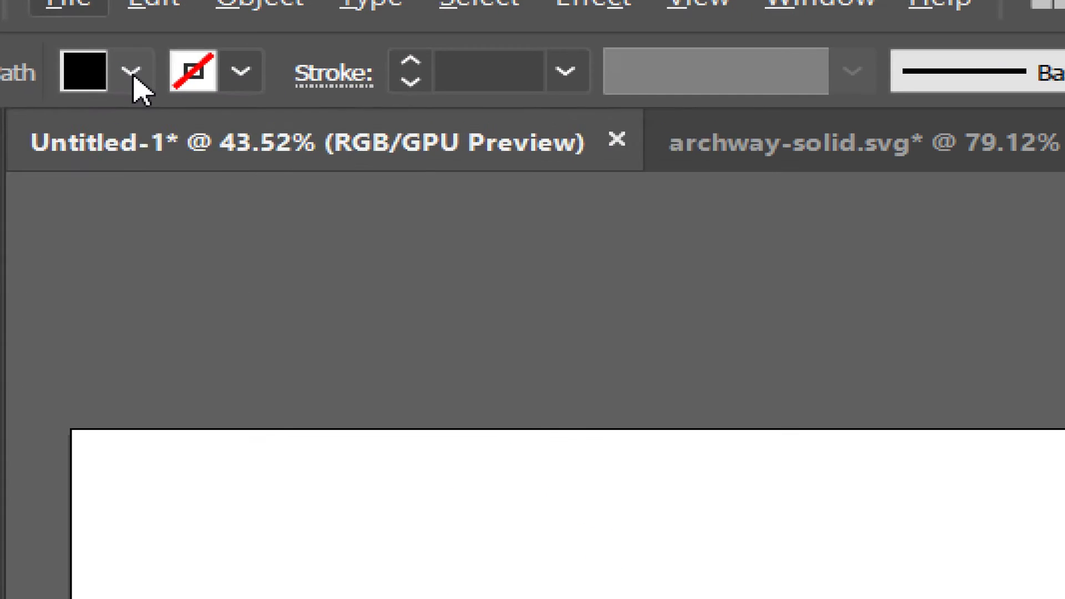
Check the fill swatches available for the pasted archway, and close archway-solid.svg without saving its changes.
{"action": "left_click", "coordinate": [103, 35]}
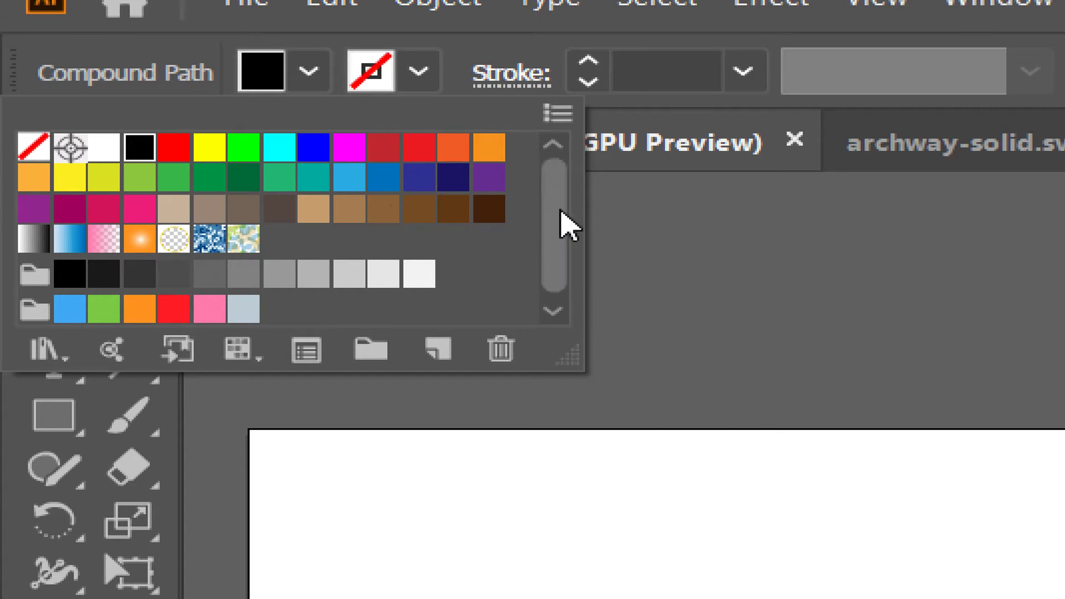
{"action": "left_click", "coordinate": [764, 242]}
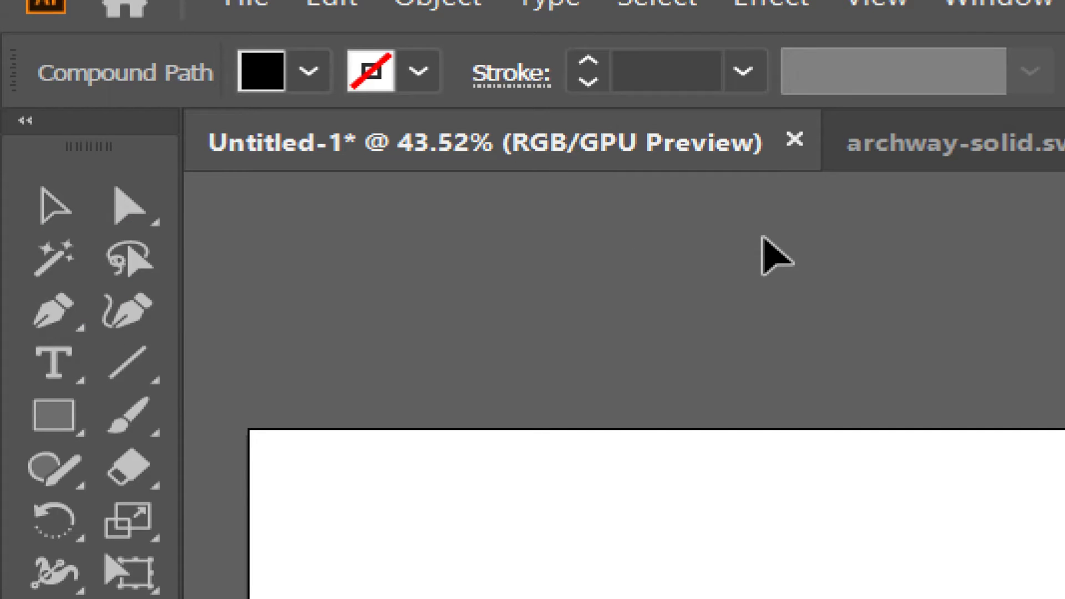
{"action": "left_click", "coordinate": [932, 170]}
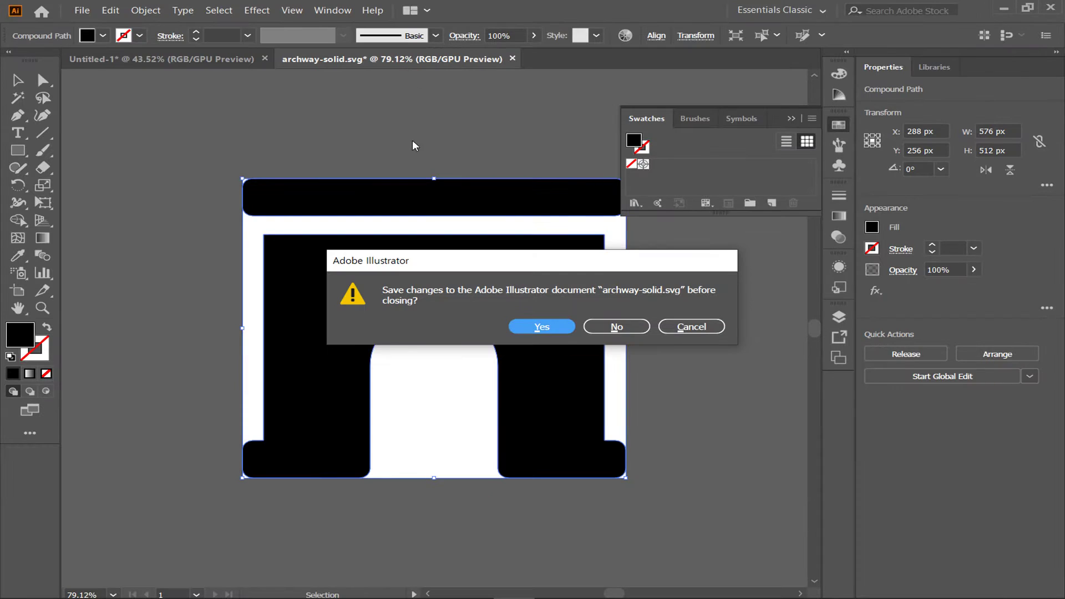
{"action": "left_click", "coordinate": [599, 325]}
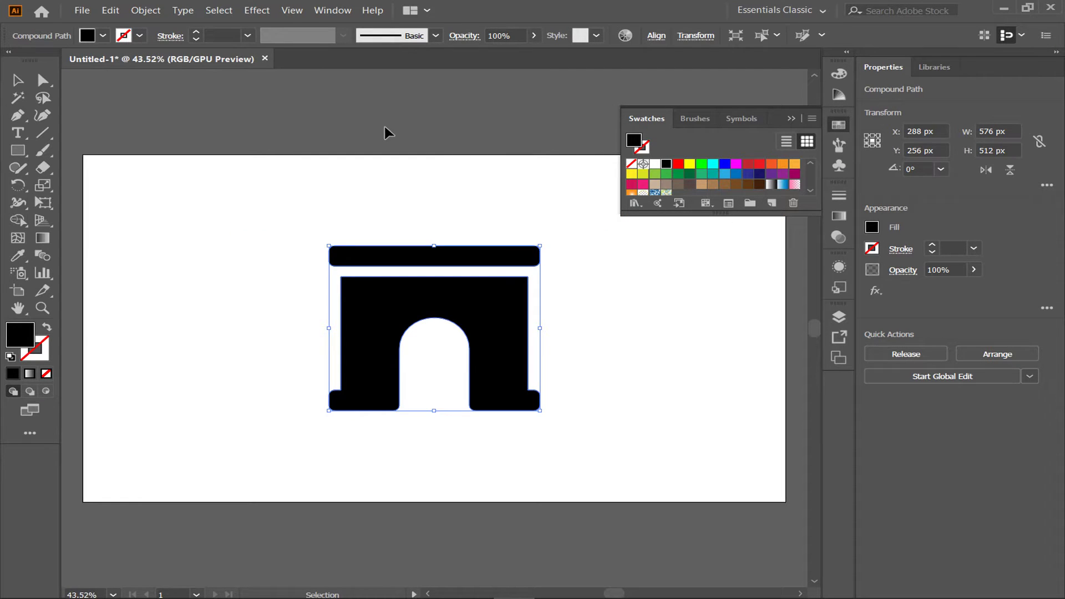
Move the archway into the left half of the artboard and make the Swatches panel slightly taller.
{"action": "left_click", "coordinate": [397, 235]}
{"action": "left_click_drag", "start_coordinate": [464, 304], "coordinate": [326, 283]}
{"action": "left_click", "coordinate": [421, 328]}
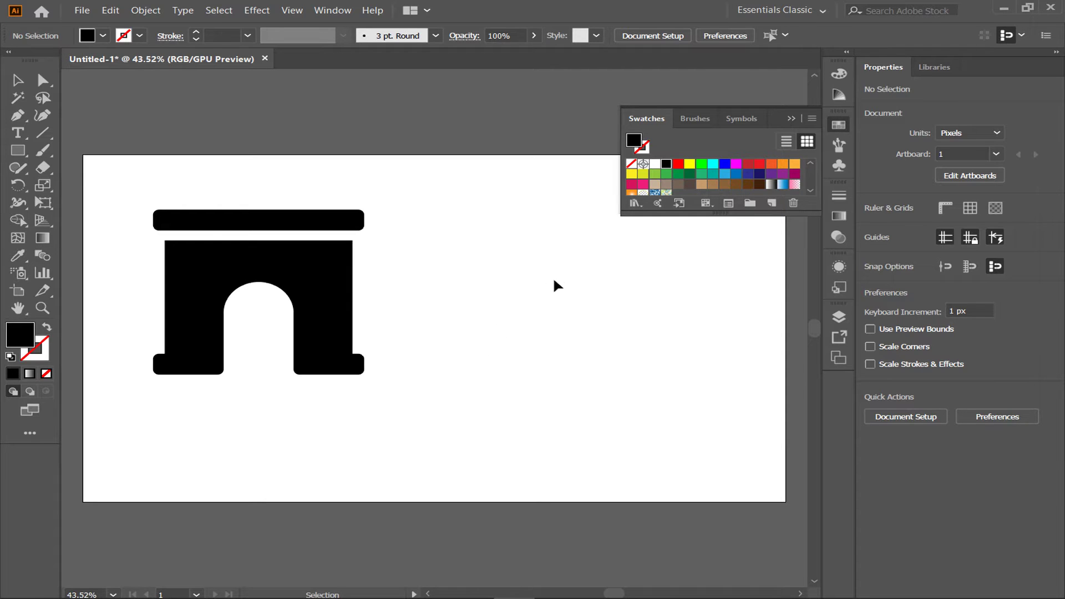
{"action": "mouse_move", "coordinate": [675, 215]}
{"action": "left_mouse_down"}
{"action": "mouse_move", "coordinate": [672, 239]}
{"action": "mouse_move", "coordinate": [674, 227]}
{"action": "left_mouse_up"}
{"action": "left_click", "coordinate": [335, 295]}
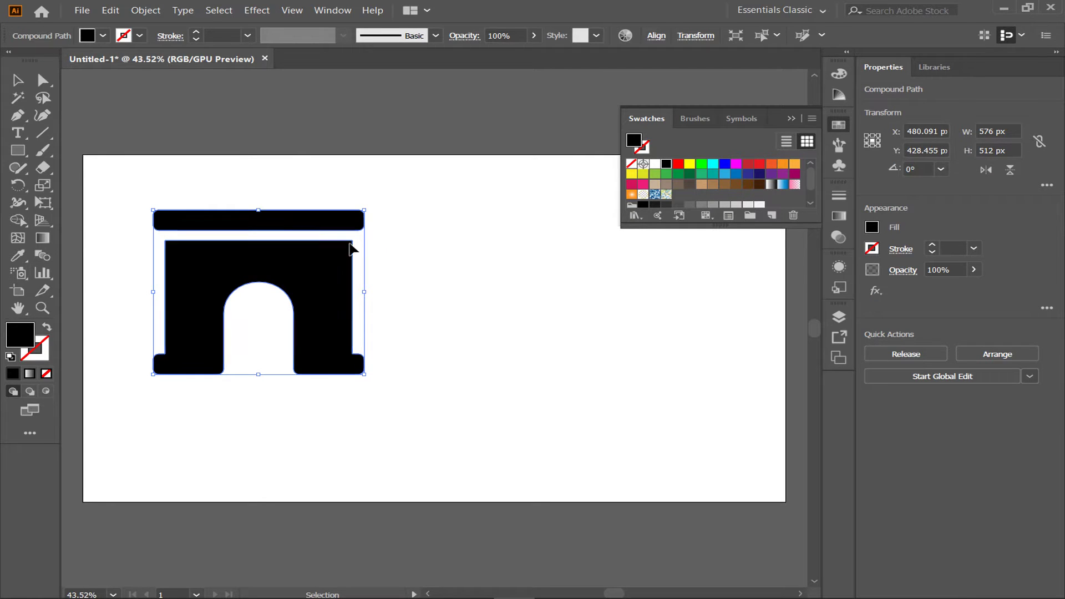
{"action": "left_click_drag", "start_coordinate": [342, 269], "coordinate": [379, 313]}
{"action": "left_click", "coordinate": [536, 334]}
Check how the archway's top bar and body select as one compound path at 66.67% zoom.
{"action": "key", "text": "a"}
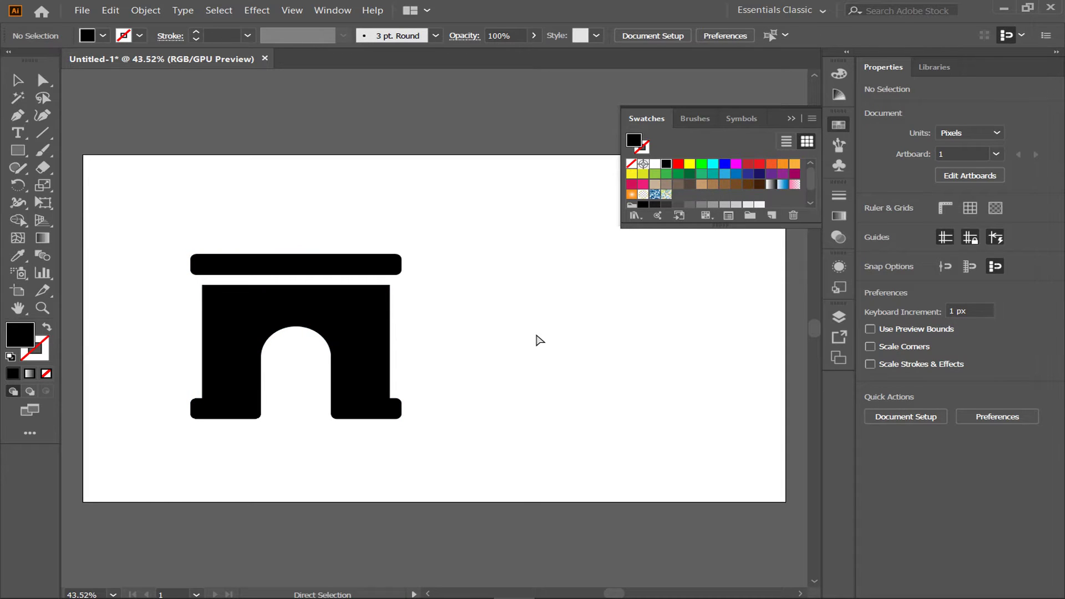
{"action": "key", "text": "ctrl+plus"}
{"action": "key", "text": "ctrl+plus"}
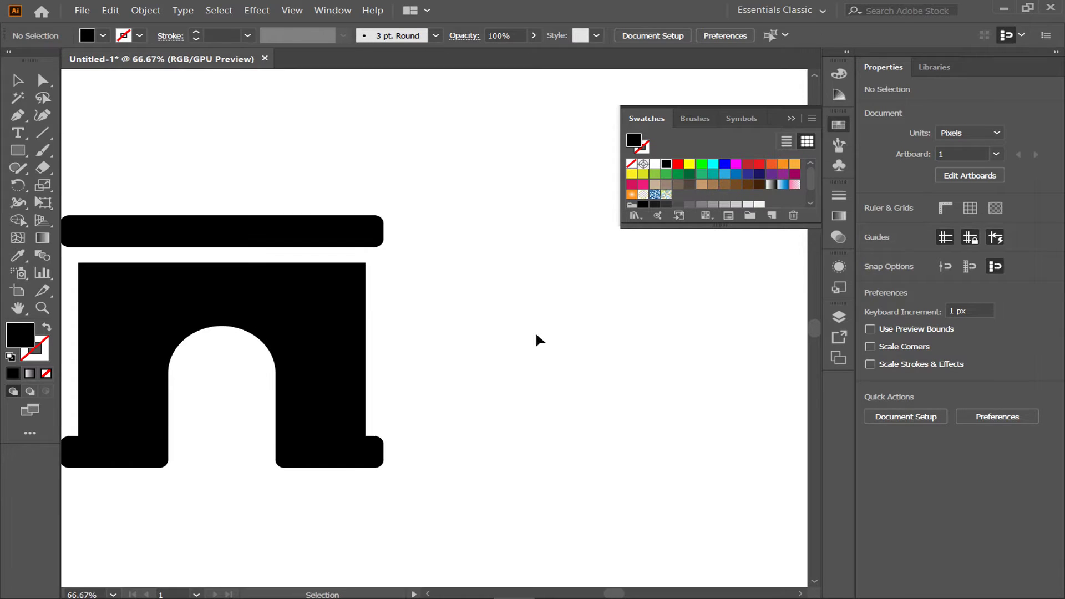
{"action": "scroll", "coordinate": [357, 288], "scroll_direction": "left", "scroll_amount": 3}
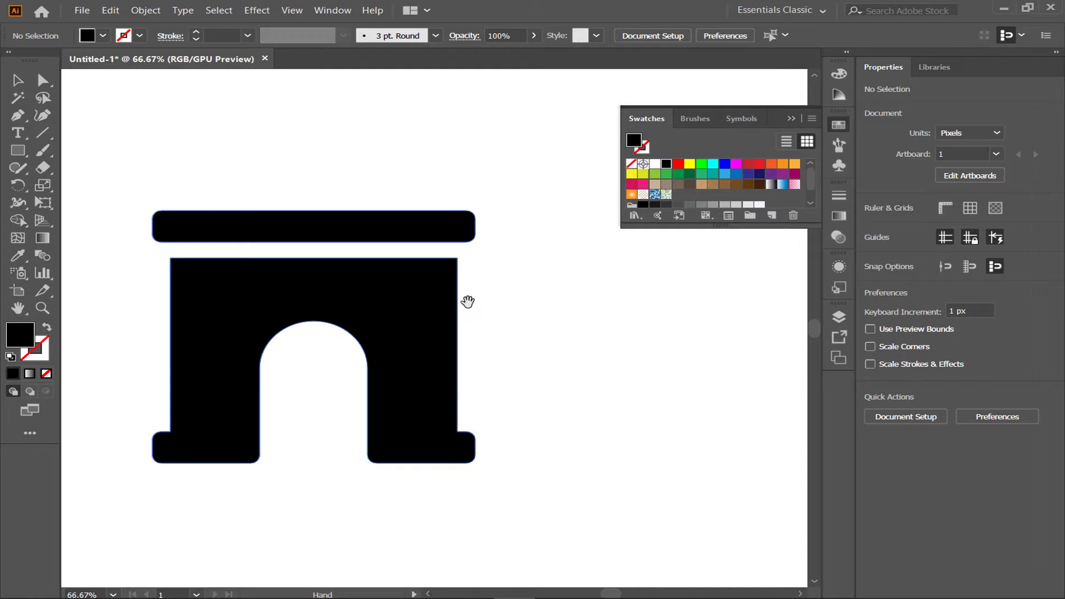
{"action": "left_click", "coordinate": [424, 297]}
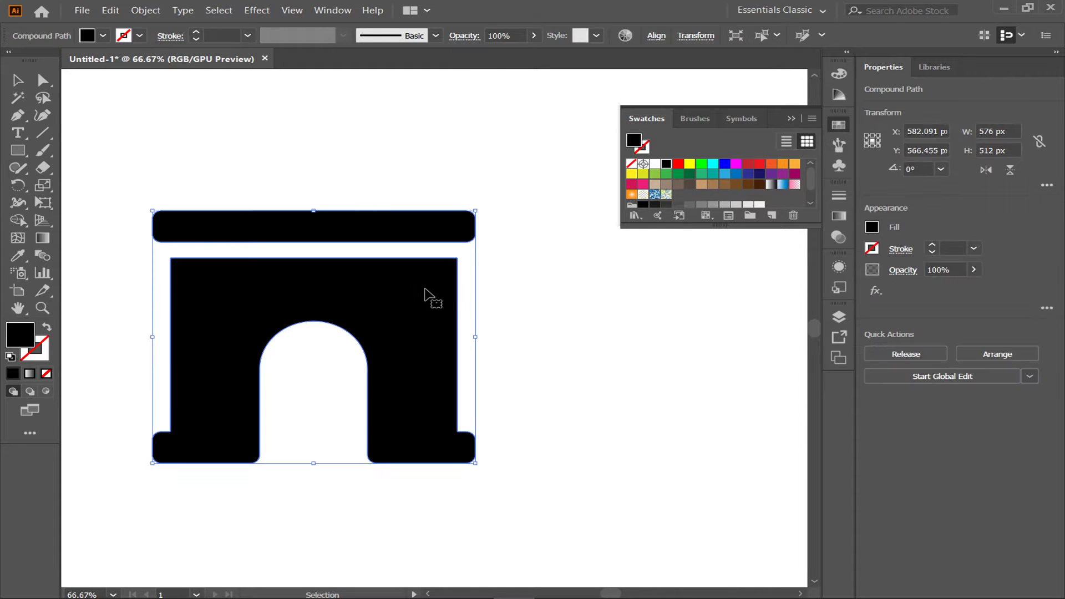
{"action": "left_click", "coordinate": [547, 296]}
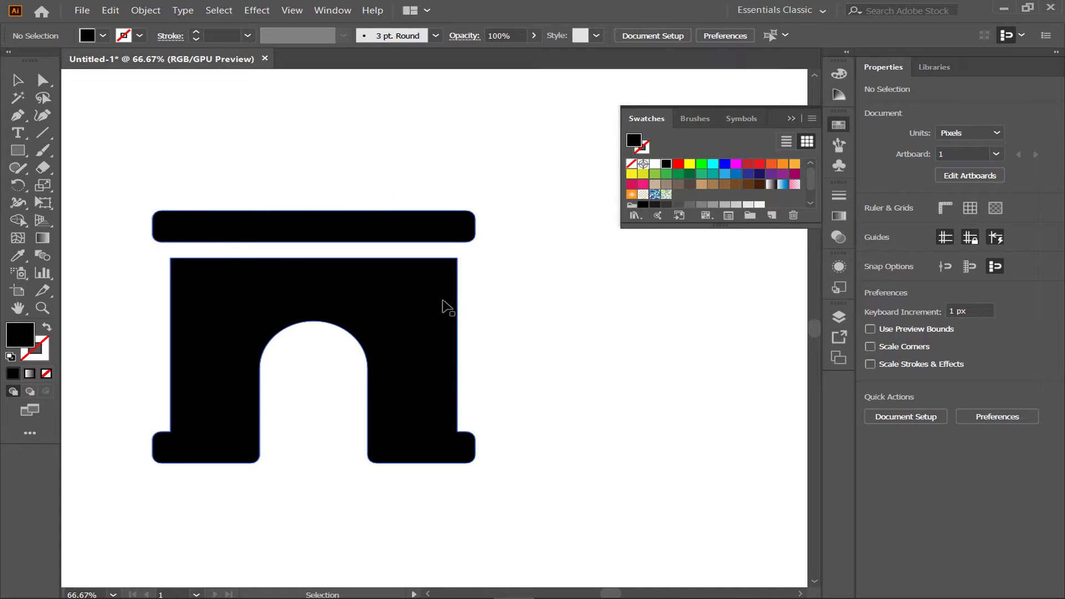
{"action": "left_click", "coordinate": [447, 307]}
{"action": "left_click", "coordinate": [568, 302]}
{"action": "key", "text": "a"}
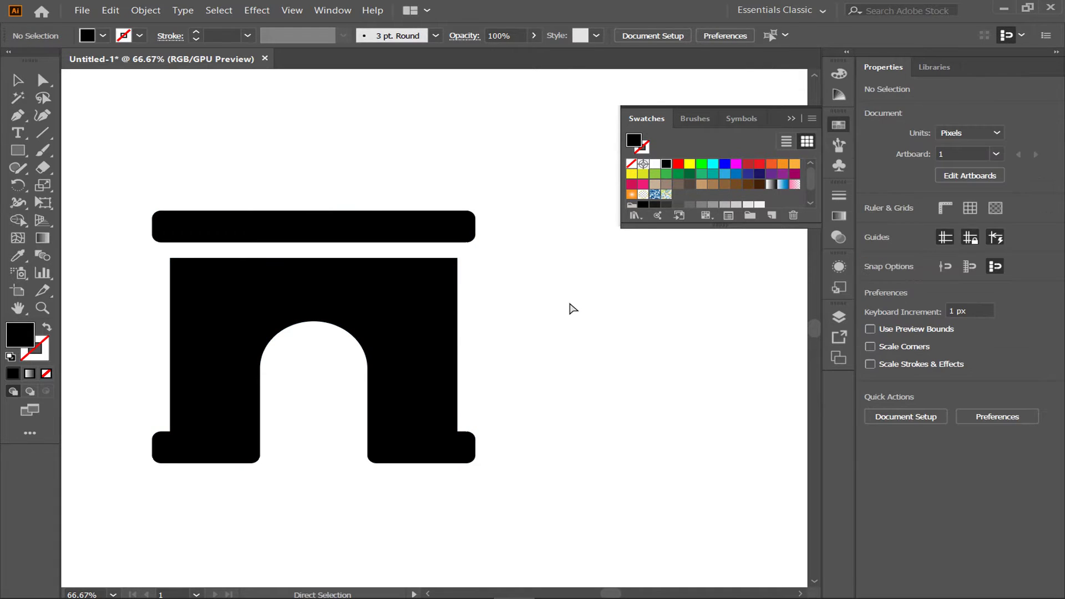
Inspect the edges and rounded corners of the archway's right leg, base and top bar at 150% zoom.
{"action": "key", "text": "ctrl+plus"}
{"action": "key", "text": "ctrl+plus"}
{"action": "mouse_move", "coordinate": [565, 298]}
{"action": "left_mouse_down"}
{"action": "mouse_move", "coordinate": [535, 369]}
{"action": "mouse_move", "coordinate": [572, 399]}
{"action": "mouse_move", "coordinate": [615, 364]}
{"action": "mouse_move", "coordinate": [566, 404]}
{"action": "mouse_move", "coordinate": [535, 226]}
{"action": "mouse_move", "coordinate": [446, 292]}
{"action": "mouse_move", "coordinate": [388, 439]}
{"action": "left_mouse_up"}
{"action": "mouse_move", "coordinate": [461, 382]}
{"action": "left_mouse_down"}
{"action": "mouse_move", "coordinate": [425, 352]}
{"action": "mouse_move", "coordinate": [416, 397]}
{"action": "mouse_move", "coordinate": [442, 305]}
{"action": "mouse_move", "coordinate": [509, 431]}
{"action": "mouse_move", "coordinate": [430, 385]}
{"action": "mouse_move", "coordinate": [419, 404]}
{"action": "mouse_move", "coordinate": [449, 400]}
{"action": "mouse_move", "coordinate": [511, 272]}
{"action": "mouse_move", "coordinate": [530, 271]}
{"action": "mouse_move", "coordinate": [467, 251]}
{"action": "left_mouse_up"}
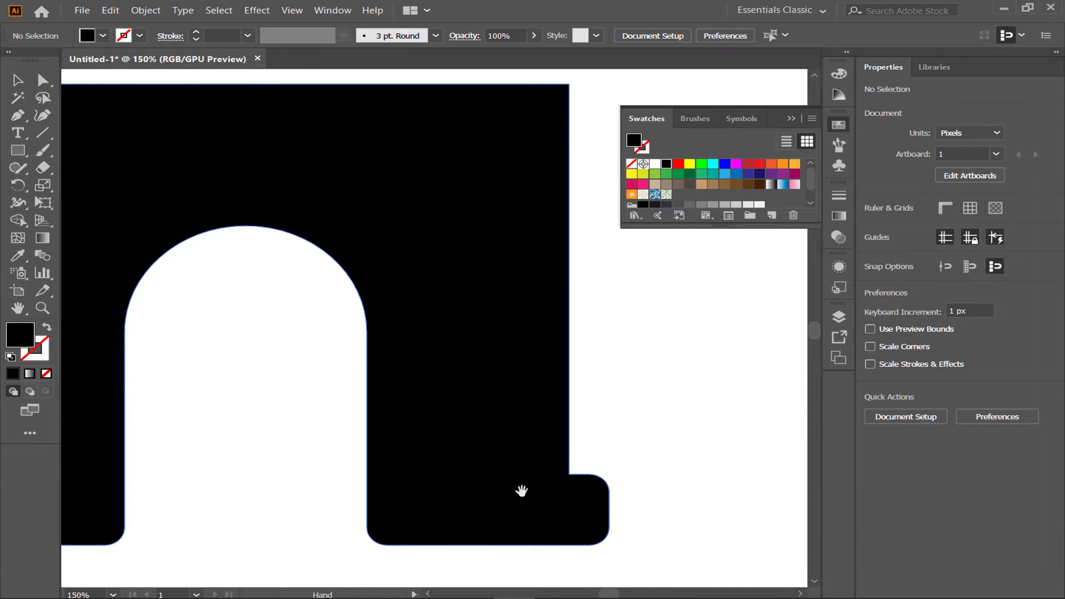
{"action": "left_click_drag", "start_coordinate": [496, 311], "coordinate": [471, 431]}
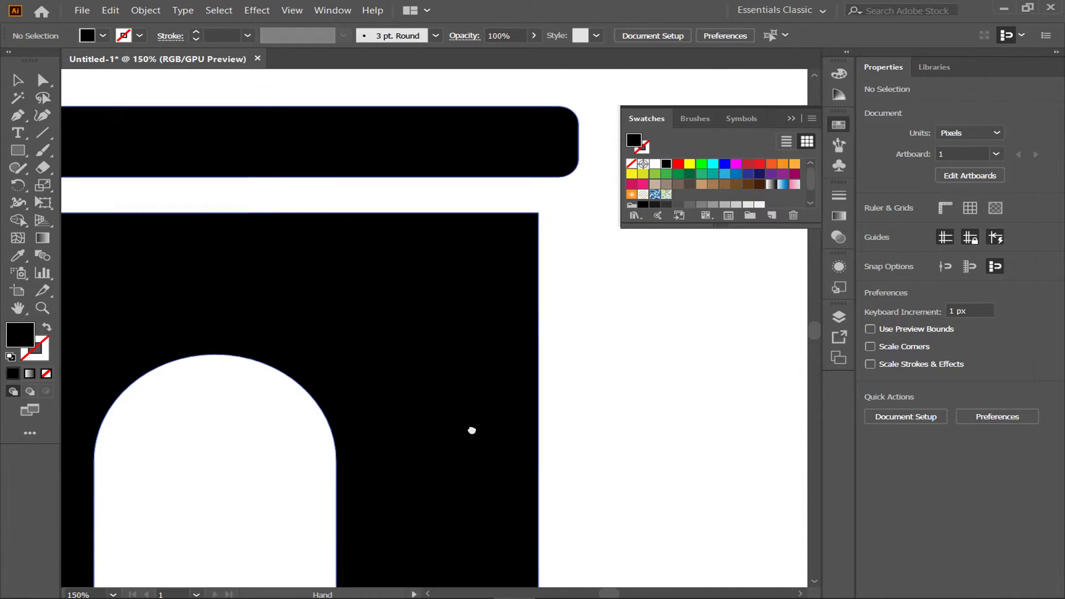
{"action": "left_click_drag", "start_coordinate": [503, 257], "coordinate": [512, 253]}
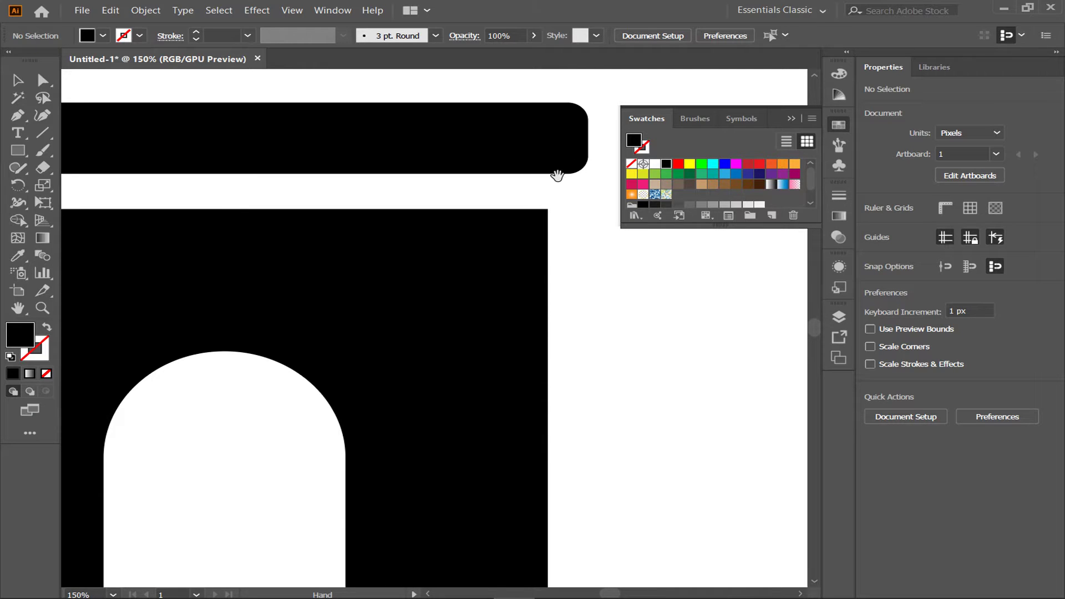
Select the whole archway and change its fill to a dark gray swatch.
{"action": "key", "text": "v"}
{"action": "left_click", "coordinate": [490, 301]}
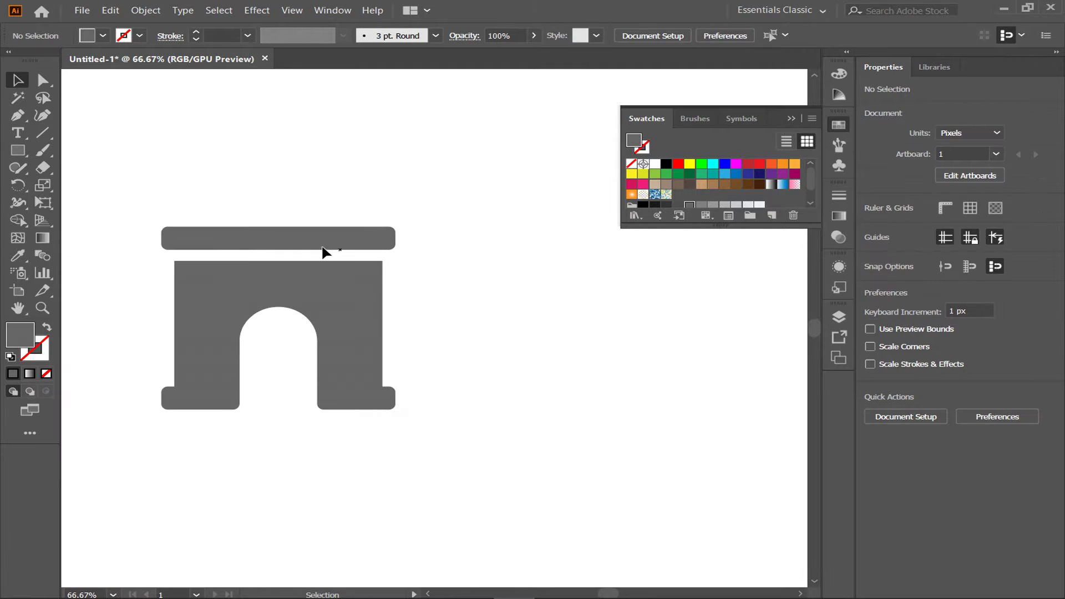
{"action": "left_click", "coordinate": [42, 308]}
{"action": "left_click", "coordinate": [249, 234]}
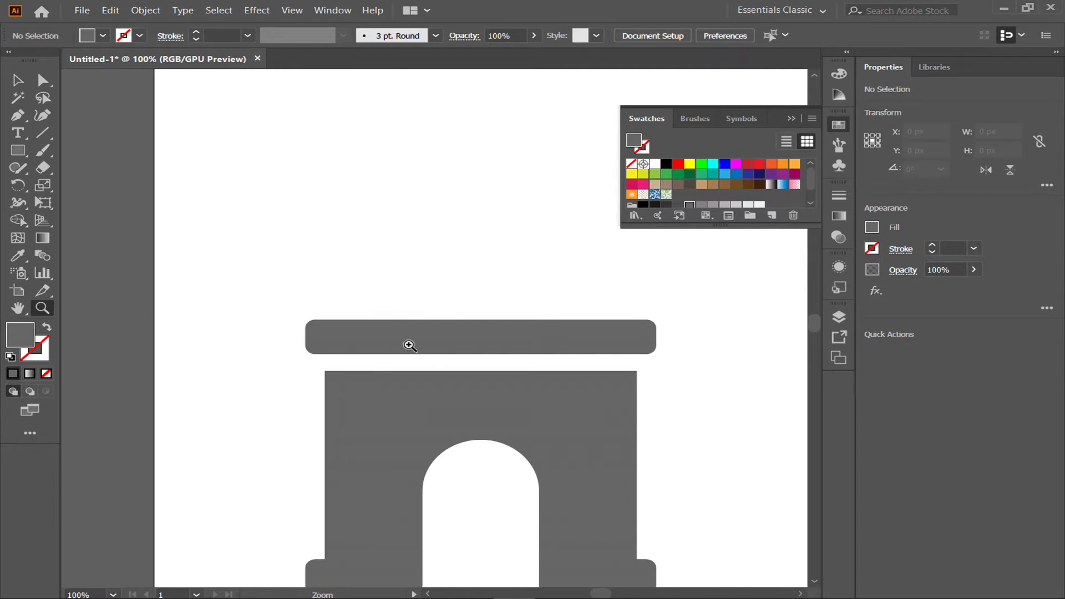
{"action": "left_click_drag", "start_coordinate": [450, 406], "coordinate": [398, 307]}
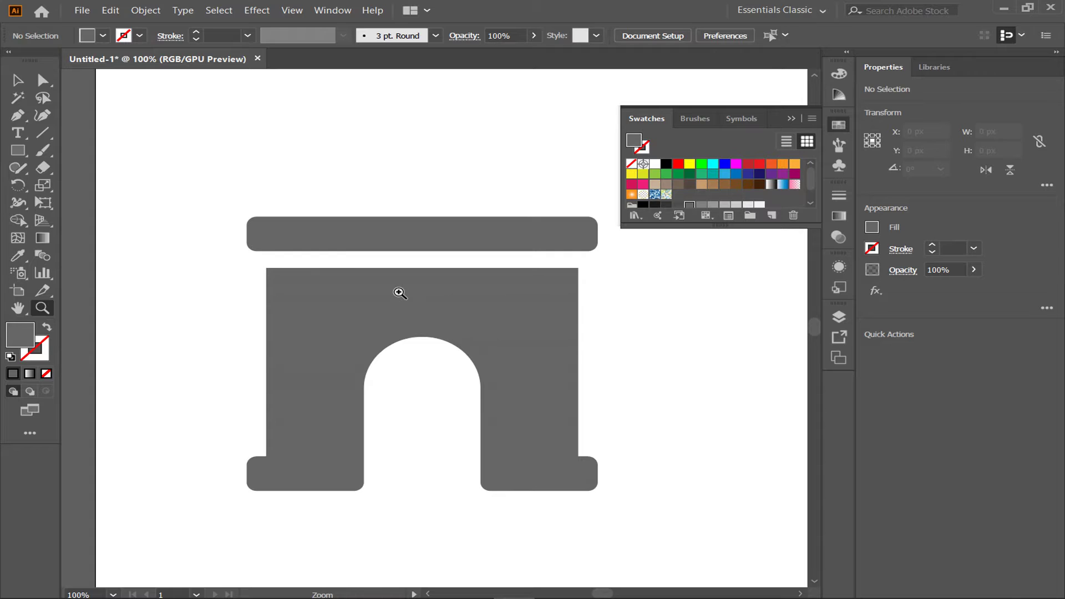
Activate the Line Segment tool and reset the fill and stroke to the default white fill and black stroke.
{"action": "left_click", "coordinate": [25, 150]}
{"action": "left_click_drag", "start_coordinate": [454, 303], "coordinate": [401, 308]}
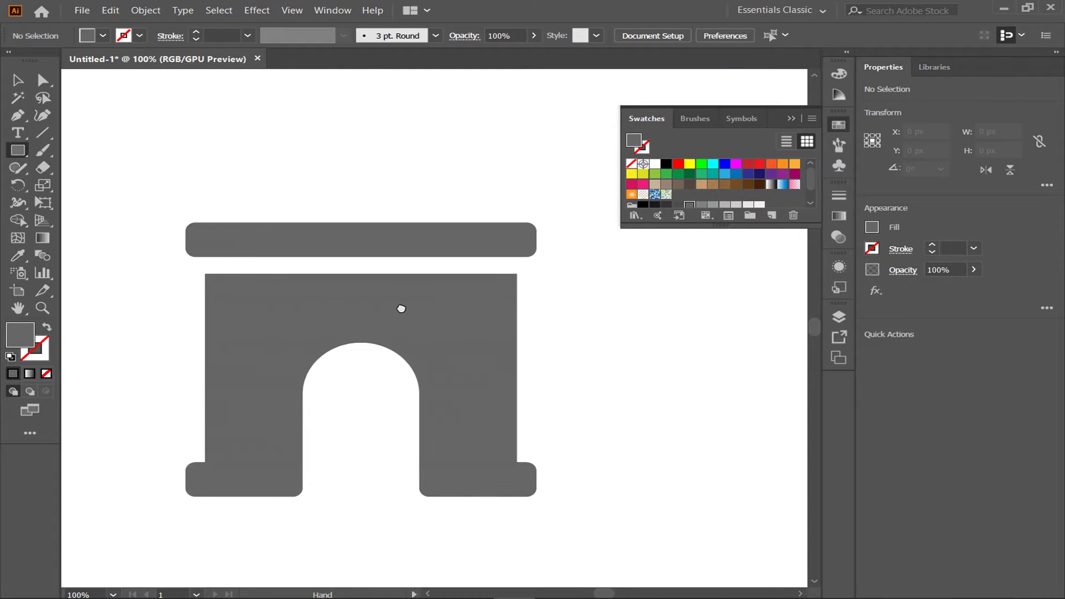
{"action": "left_click", "coordinate": [43, 134]}
{"action": "left_click_drag", "start_coordinate": [480, 262], "coordinate": [335, 273]}
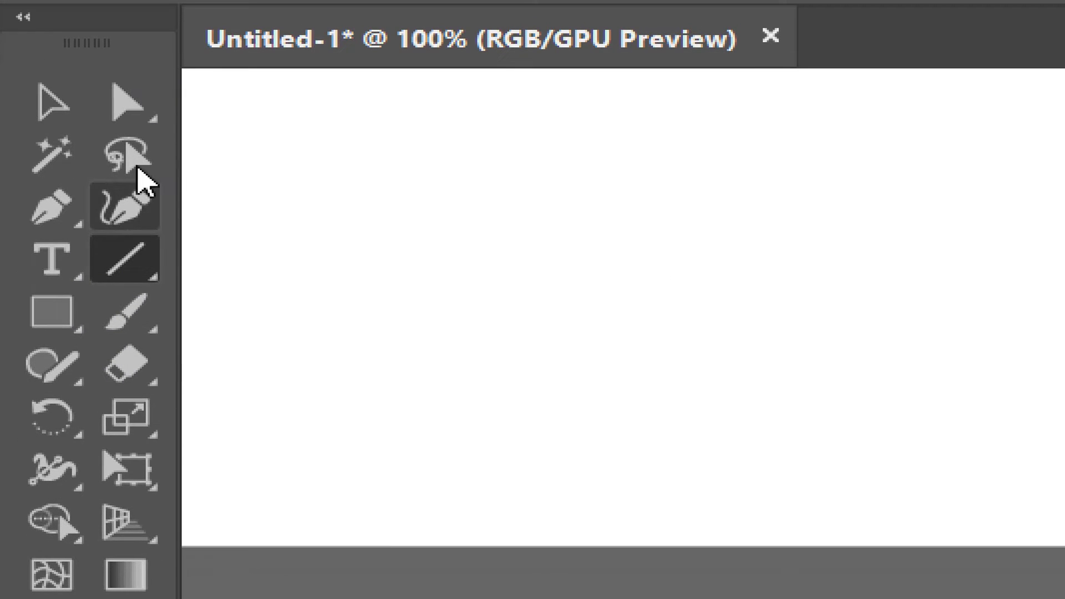
{"action": "left_click", "coordinate": [157, 281]}
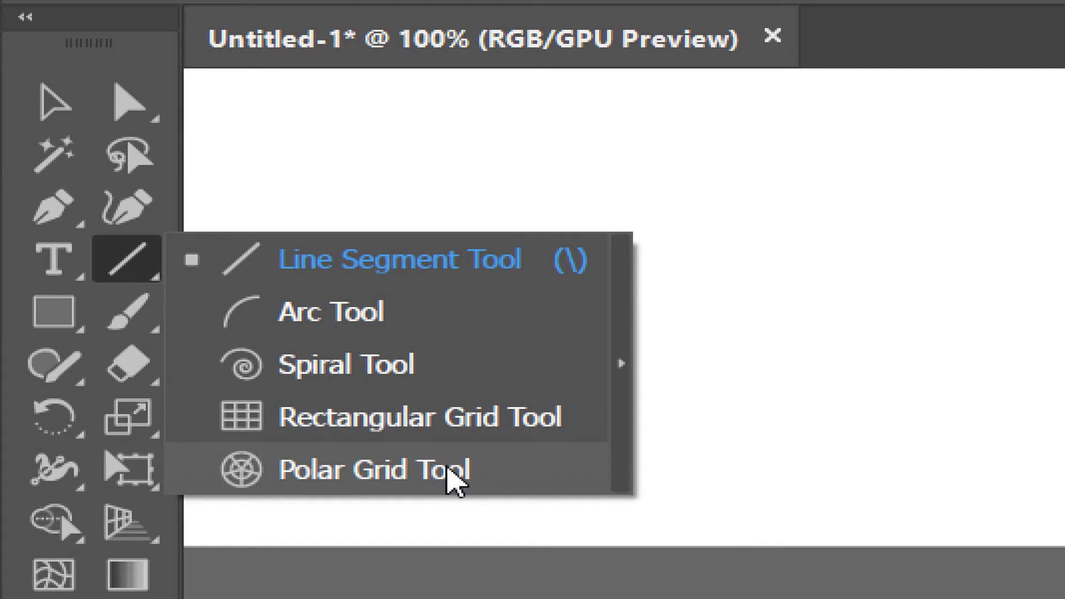
{"action": "left_click", "coordinate": [382, 271]}
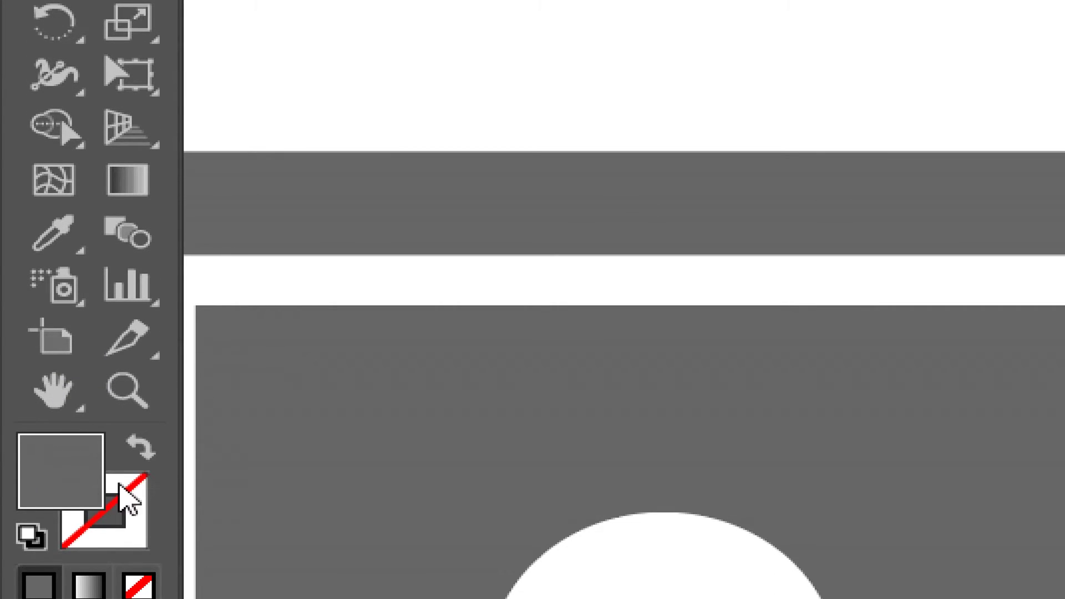
{"action": "left_click", "coordinate": [28, 527]}
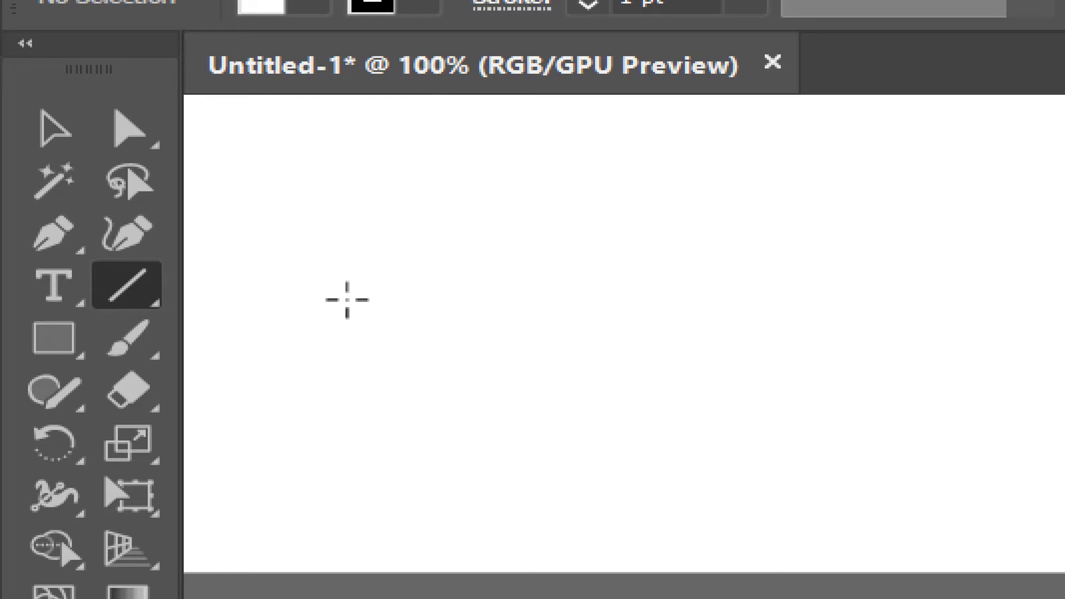
Draw a diagonal line and two horizontal lines beside it in the empty area above the archway.
{"action": "left_click_drag", "start_coordinate": [602, 216], "coordinate": [344, 401]}
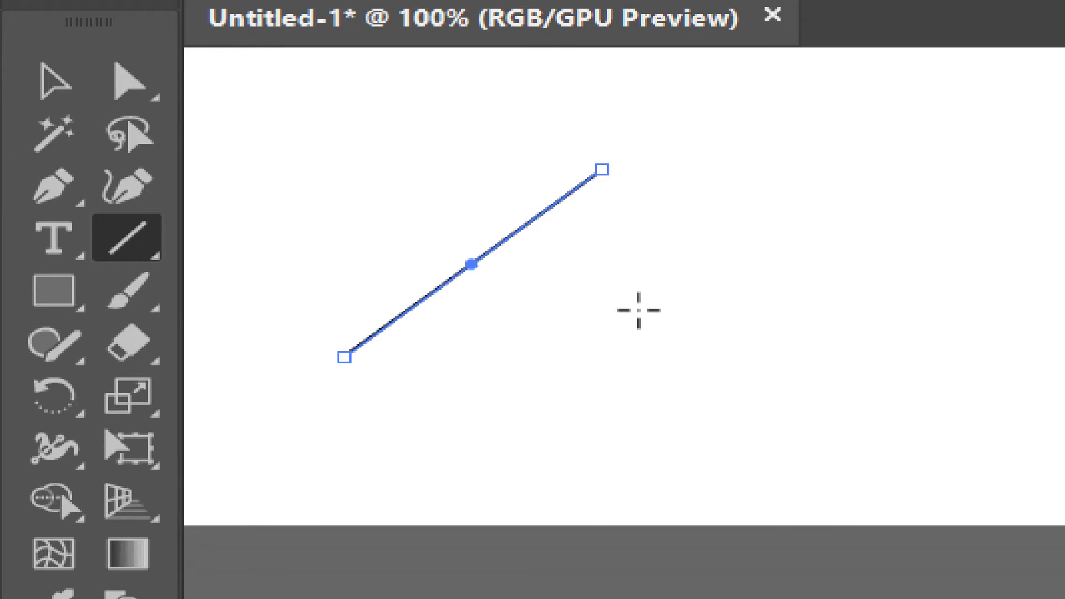
{"action": "left_click_drag", "start_coordinate": [596, 319], "coordinate": [981, 311]}
{"action": "left_click_drag", "start_coordinate": [549, 273], "coordinate": [900, 214]}
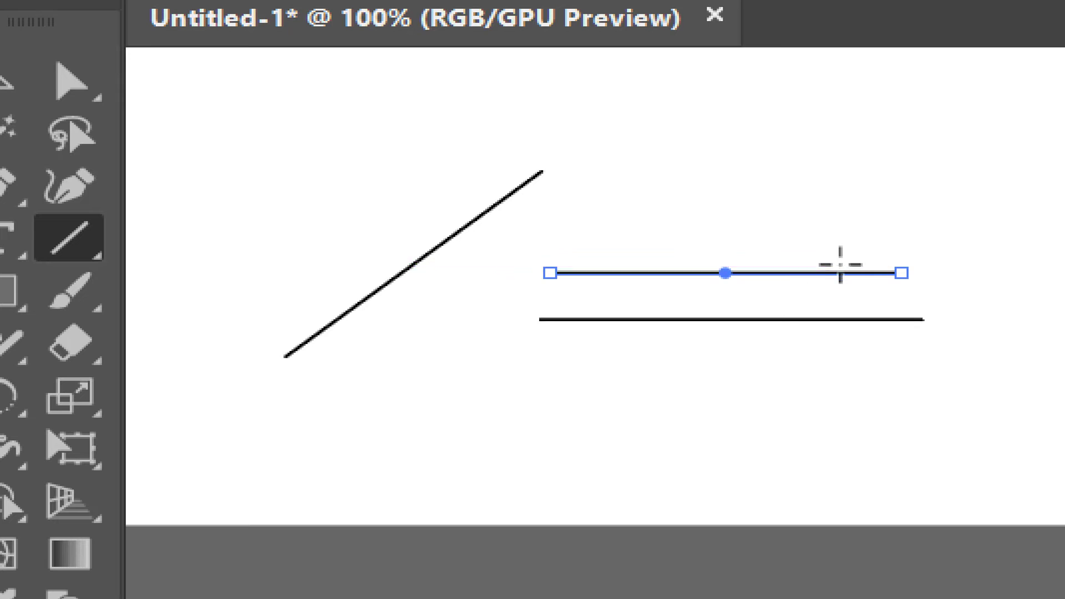
Draw a short vertical line in the empty area above the horizontal lines and switch to the Selection tool.
{"action": "left_click_drag", "start_coordinate": [615, 137], "coordinate": [858, 350]}
{"action": "left_click_drag", "start_coordinate": [804, 396], "coordinate": [685, 431]}
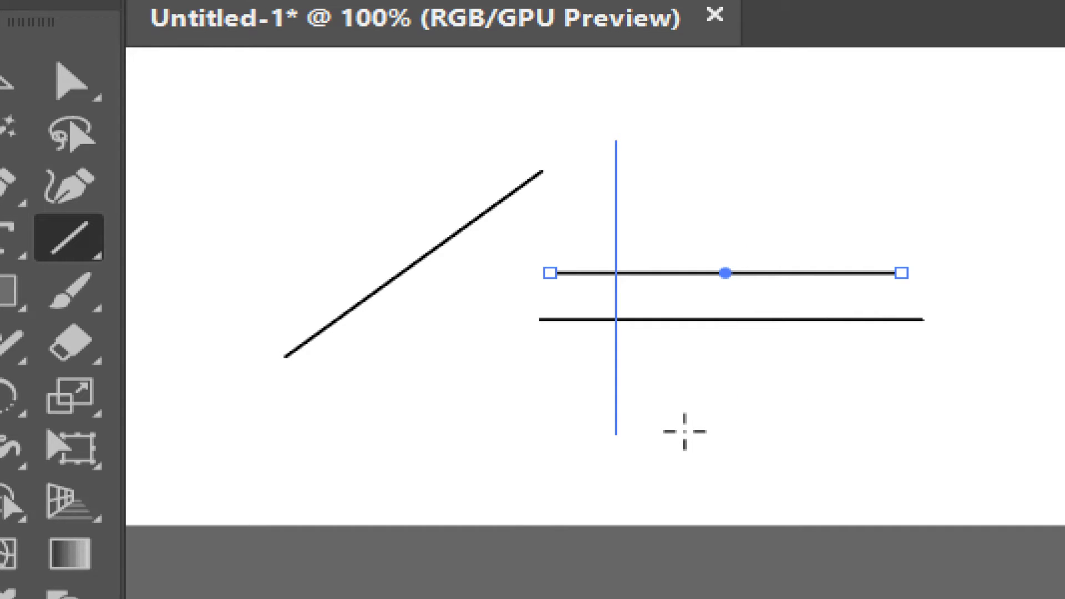
{"action": "left_click_drag", "start_coordinate": [684, 431], "coordinate": [808, 411]}
{"action": "left_click_drag", "start_coordinate": [813, 409], "coordinate": [755, 310]}
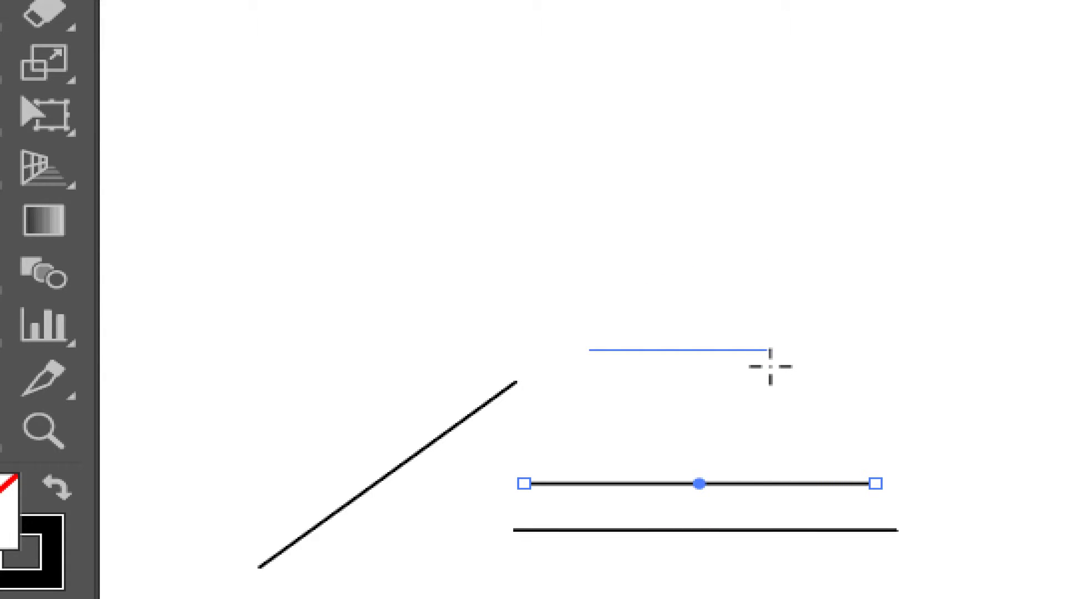
{"action": "left_click_drag", "start_coordinate": [811, 358], "coordinate": [613, 206]}
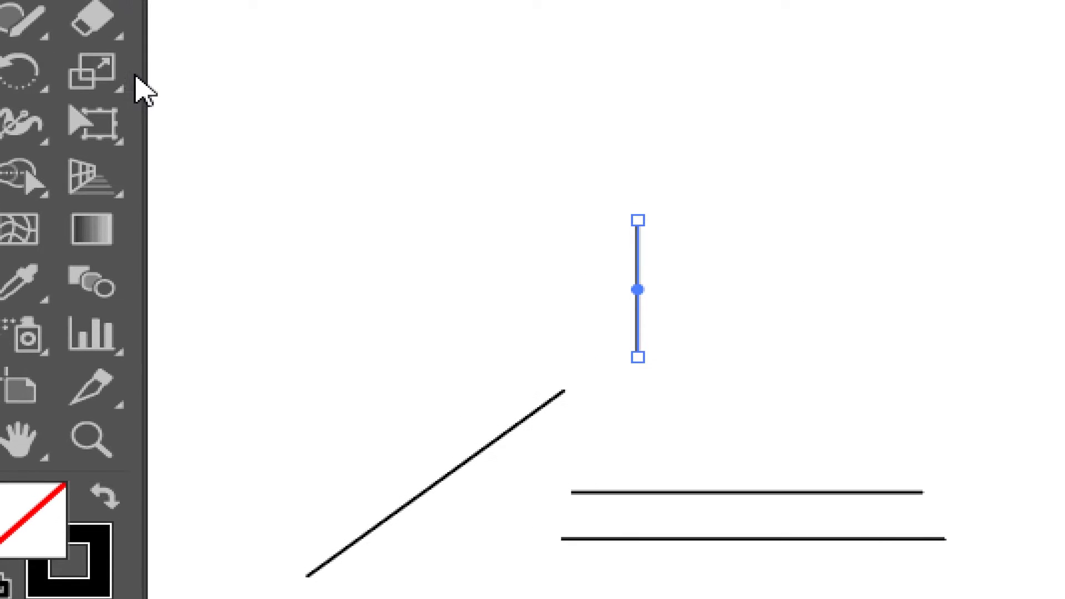
{"action": "left_click", "coordinate": [49, 82]}
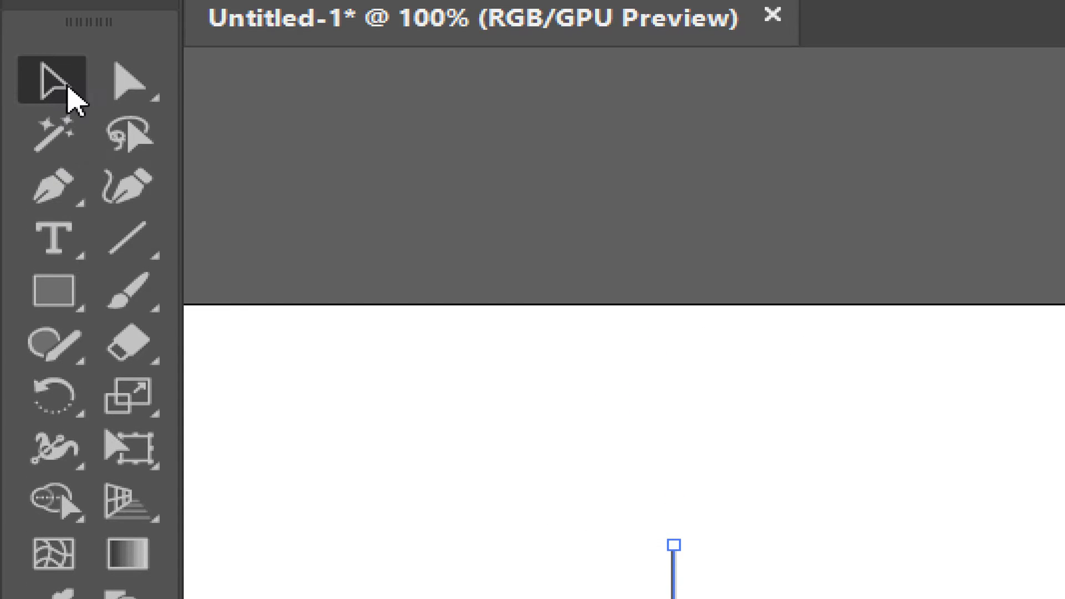
{"action": "left_click_drag", "start_coordinate": [767, 598], "coordinate": [658, 598]}
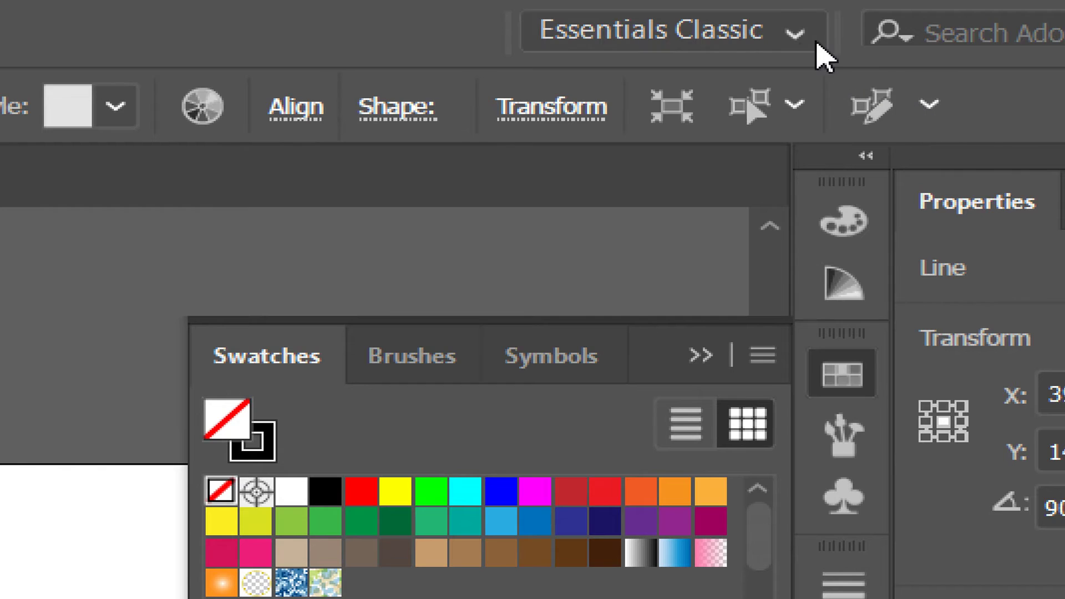
Select only the upper horizontal line and increase its stroke weight to 17 pt.
{"action": "left_click", "coordinate": [795, 34]}
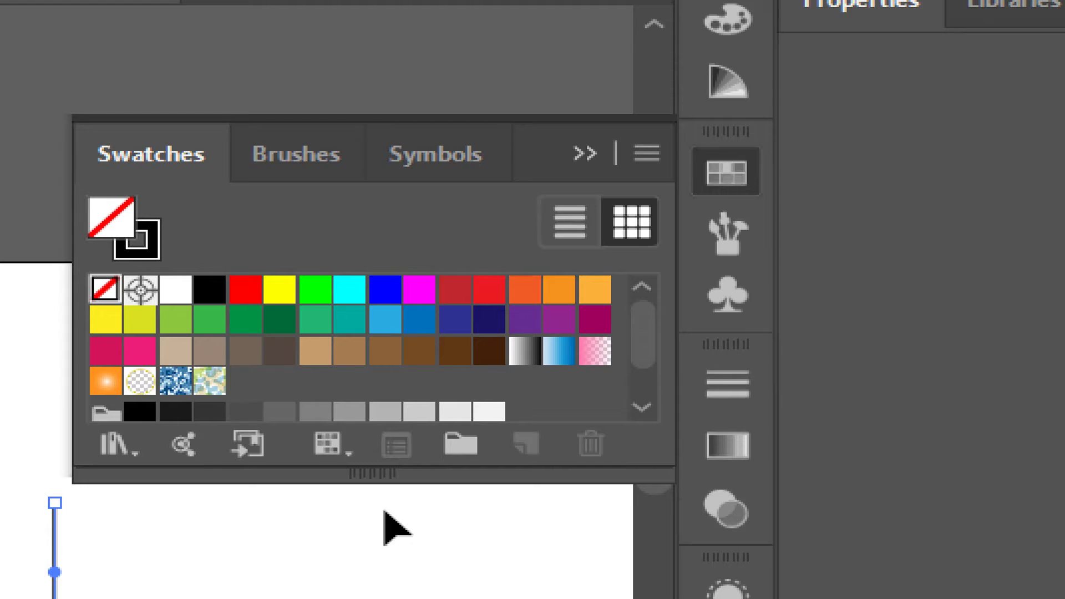
{"action": "left_click", "coordinate": [602, 401]}
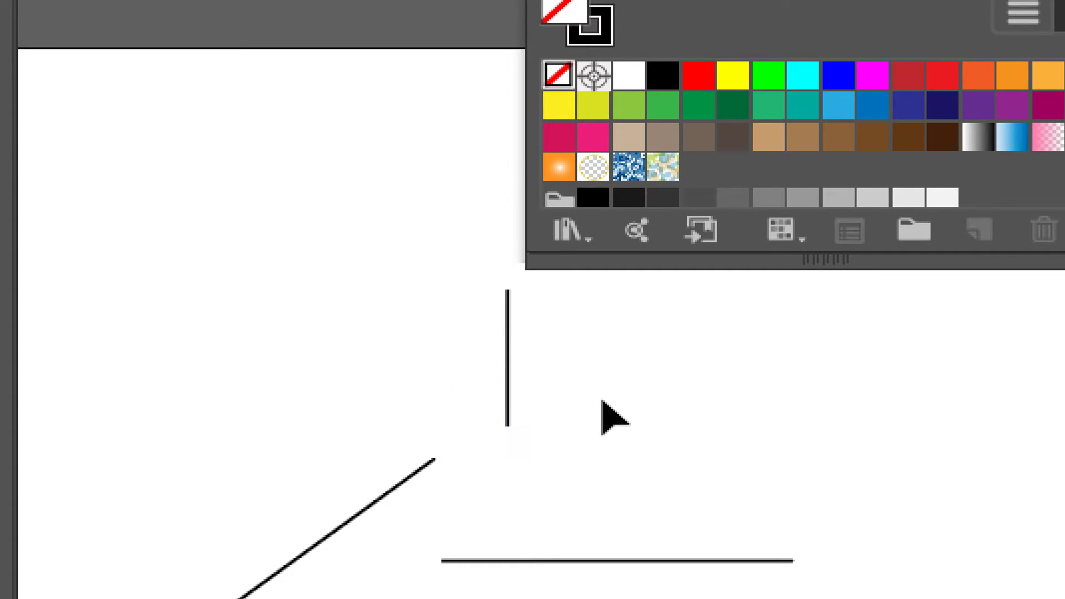
{"action": "left_click_drag", "start_coordinate": [598, 397], "coordinate": [431, 351]}
{"action": "left_click_drag", "start_coordinate": [648, 503], "coordinate": [669, 535]}
{"action": "left_click_drag", "start_coordinate": [669, 416], "coordinate": [705, 458]}
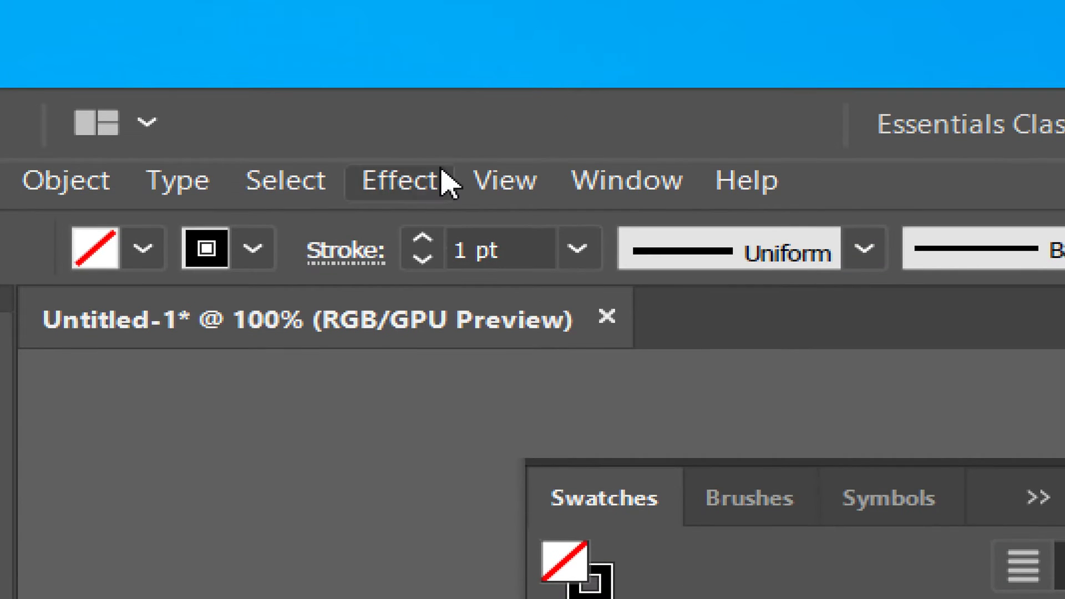
{"action": "left_click", "coordinate": [421, 239]}
{"action": "left_click", "coordinate": [422, 240]}
{"action": "left_click", "coordinate": [421, 240]}
{"action": "left_click", "coordinate": [421, 239]}
{"action": "left_click", "coordinate": [422, 240]}
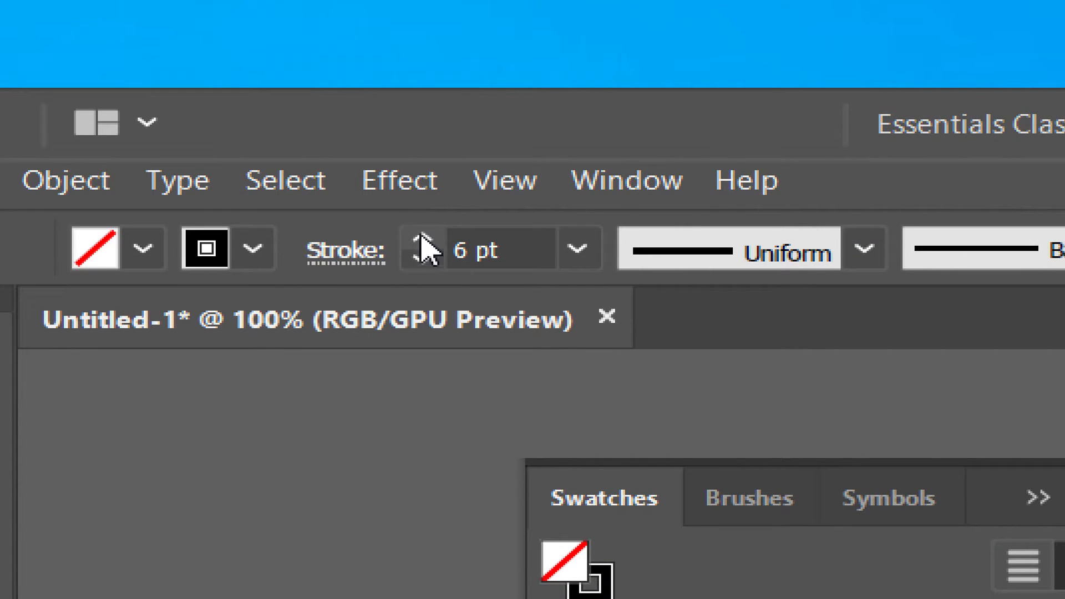
{"action": "left_click", "coordinate": [428, 233]}
{"action": "left_click", "coordinate": [428, 233]}
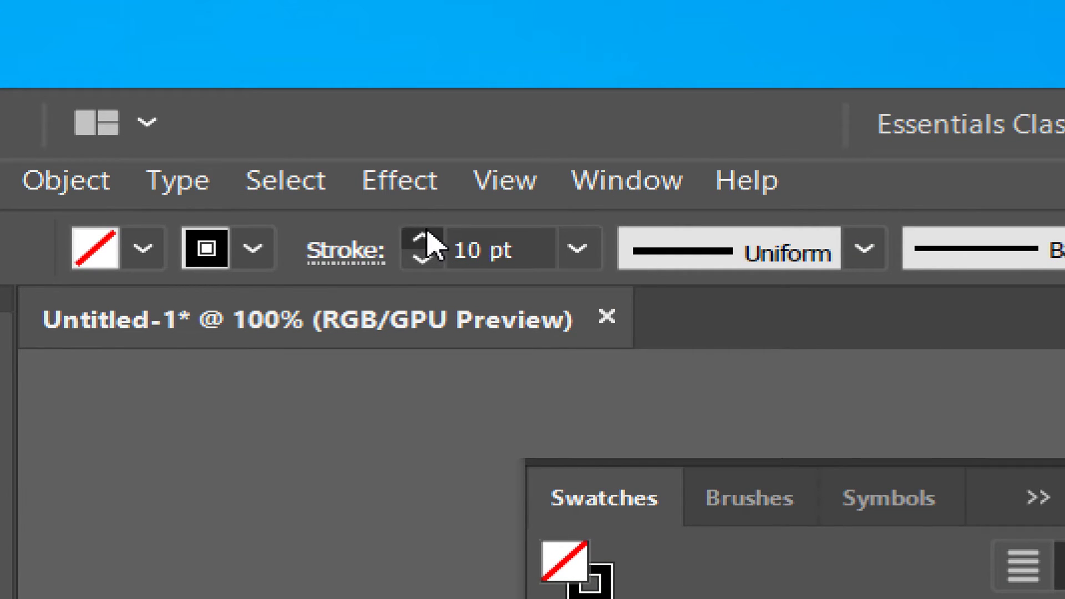
{"action": "left_click", "coordinate": [428, 233]}
{"action": "left_click", "coordinate": [428, 233]}
Move the thin lower horizontal line further down, away from the thickened line.
{"action": "left_click", "coordinate": [611, 508]}
{"action": "left_click", "coordinate": [513, 520]}
{"action": "left_click_drag", "start_coordinate": [514, 521], "coordinate": [511, 579]}
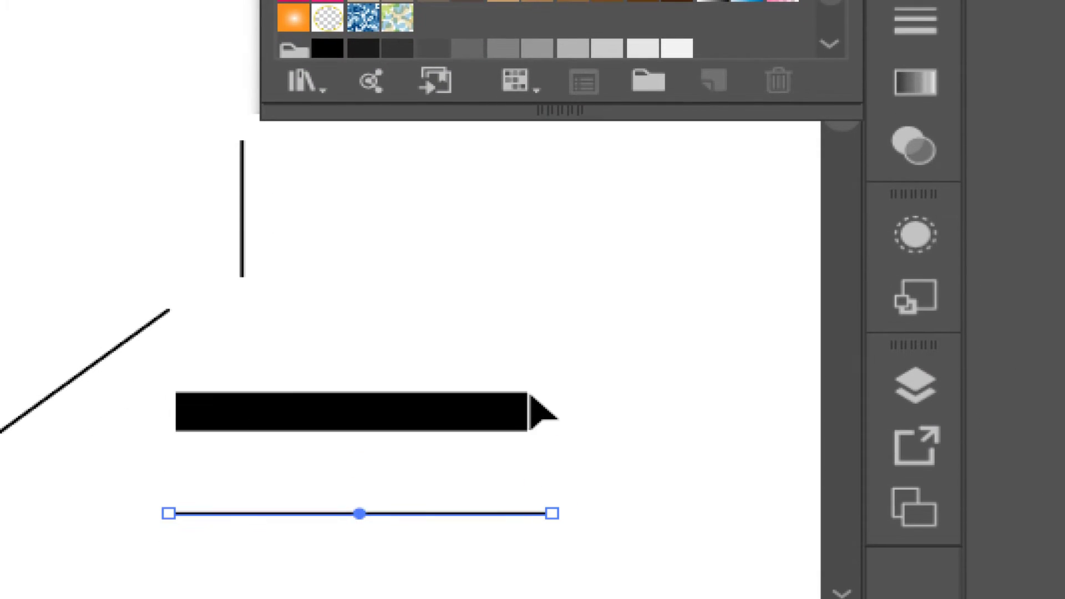
Reselect the thickened horizontal line, maximize the program window and raise the line's stroke weight to 31 pt.
{"action": "left_click_drag", "start_coordinate": [469, 354], "coordinate": [491, 452]}
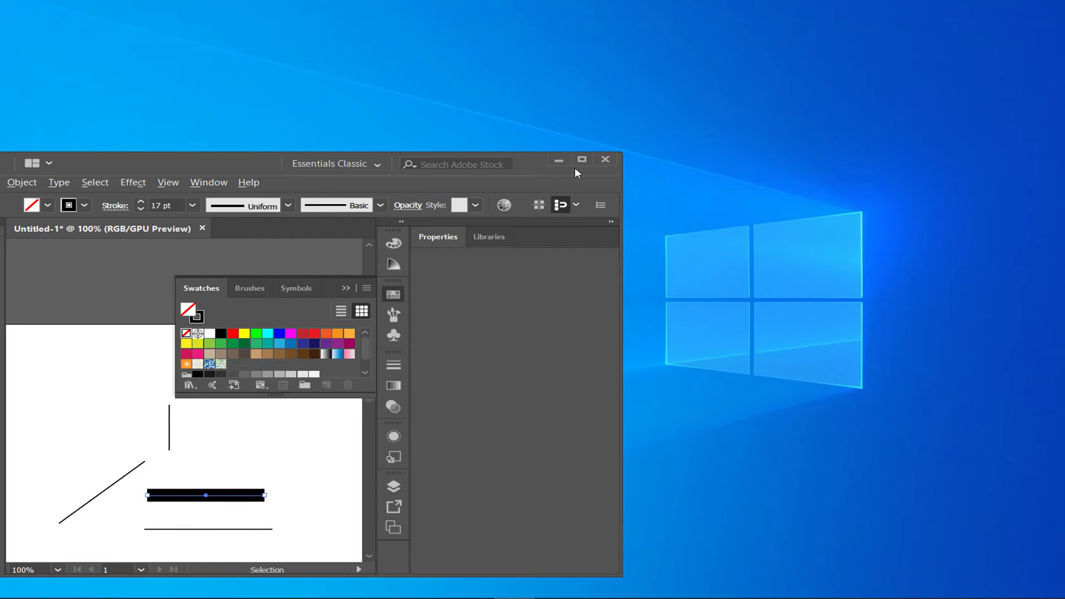
{"action": "left_click", "coordinate": [582, 160]}
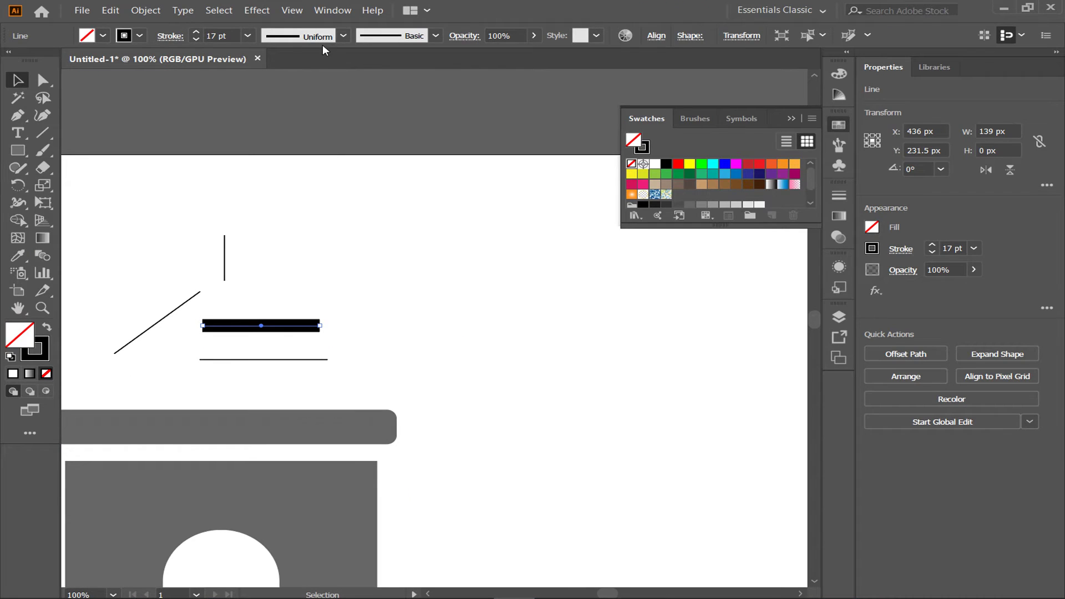
{"action": "left_click", "coordinate": [197, 31]}
{"action": "left_click", "coordinate": [196, 31]}
{"action": "left_click", "coordinate": [196, 31]}
{"action": "left_click", "coordinate": [196, 31]}
{"action": "left_click", "coordinate": [197, 33]}
{"action": "left_click", "coordinate": [197, 33]}
{"action": "left_click", "coordinate": [197, 33]}
{"action": "left_click", "coordinate": [197, 33]}
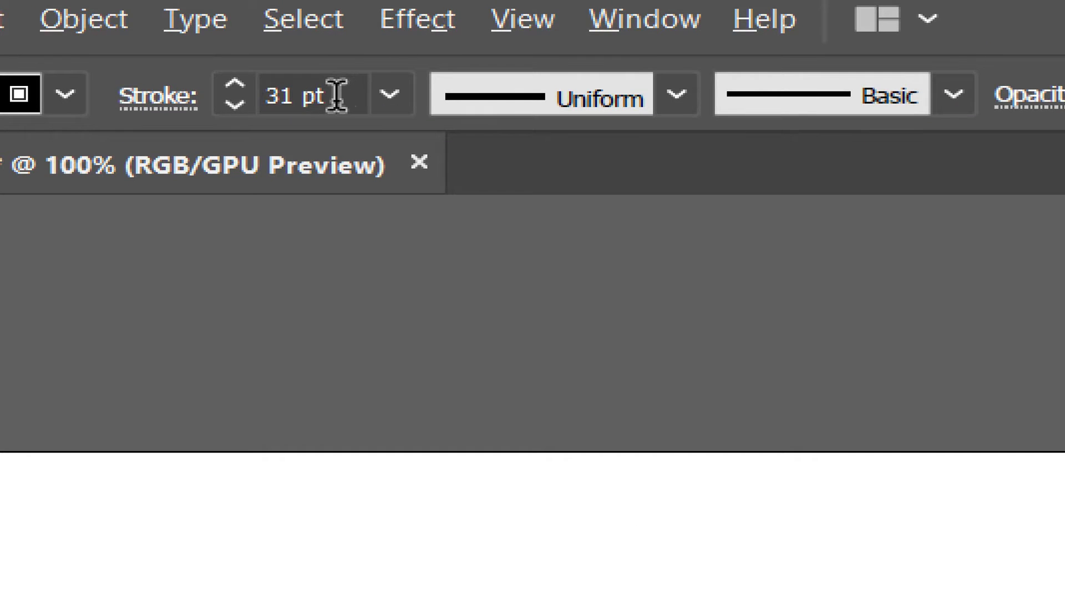
Set the selected line's stroke weight to 40 pt and then to the 60 pt preset.
{"action": "left_click", "coordinate": [332, 95]}
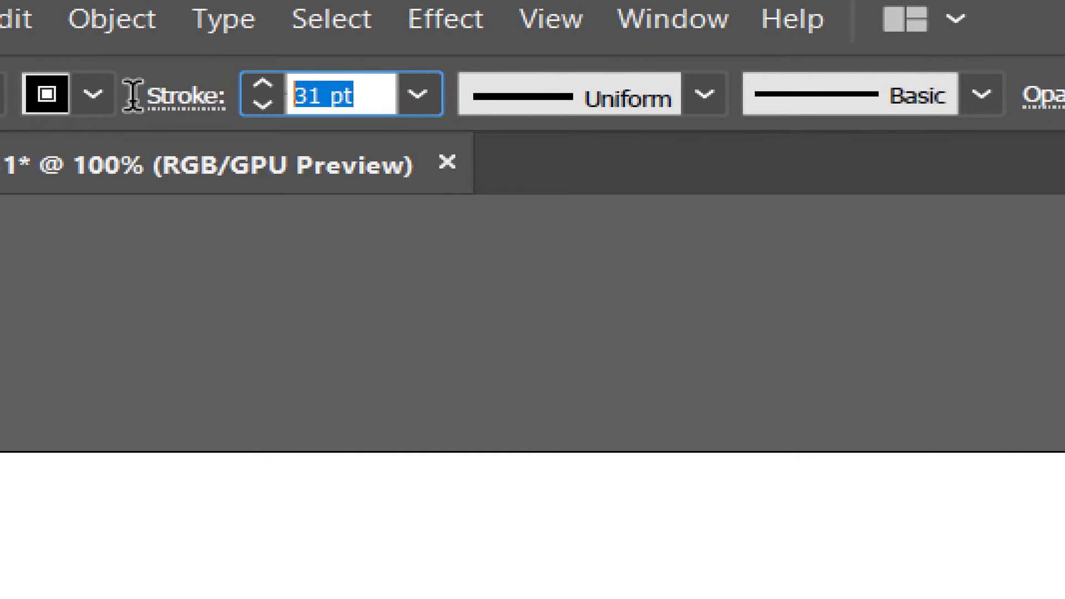
{"action": "type", "text": "40"}
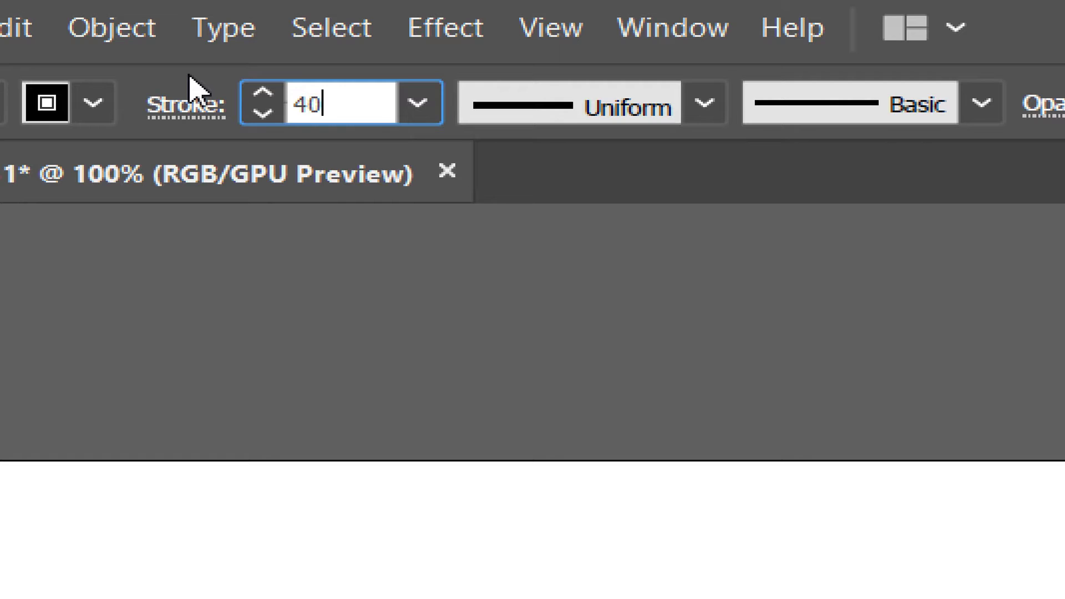
{"action": "key", "text": "Return"}
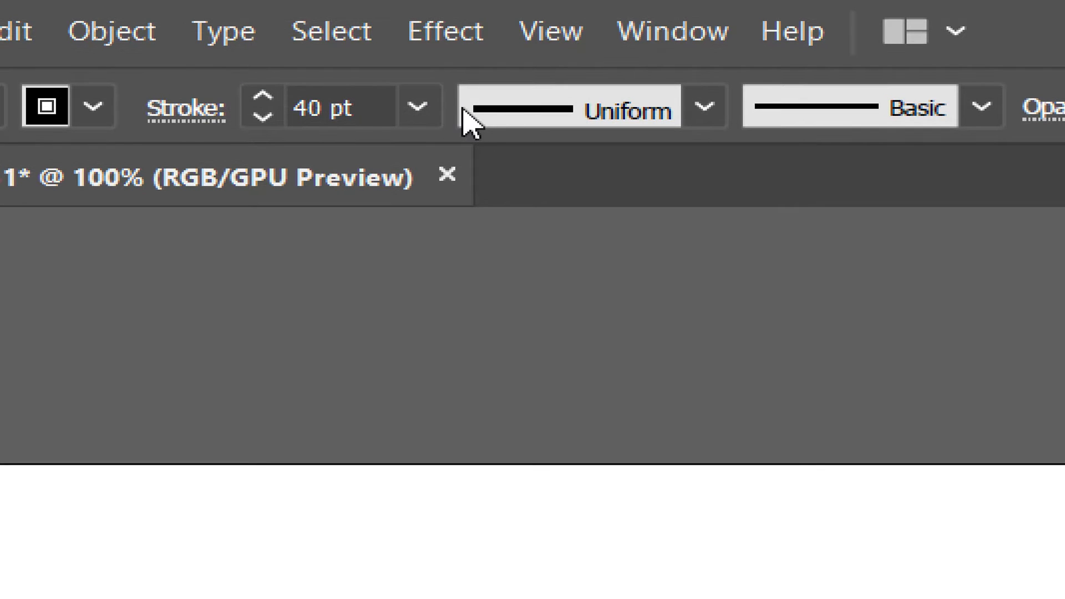
{"action": "left_click", "coordinate": [439, 108]}
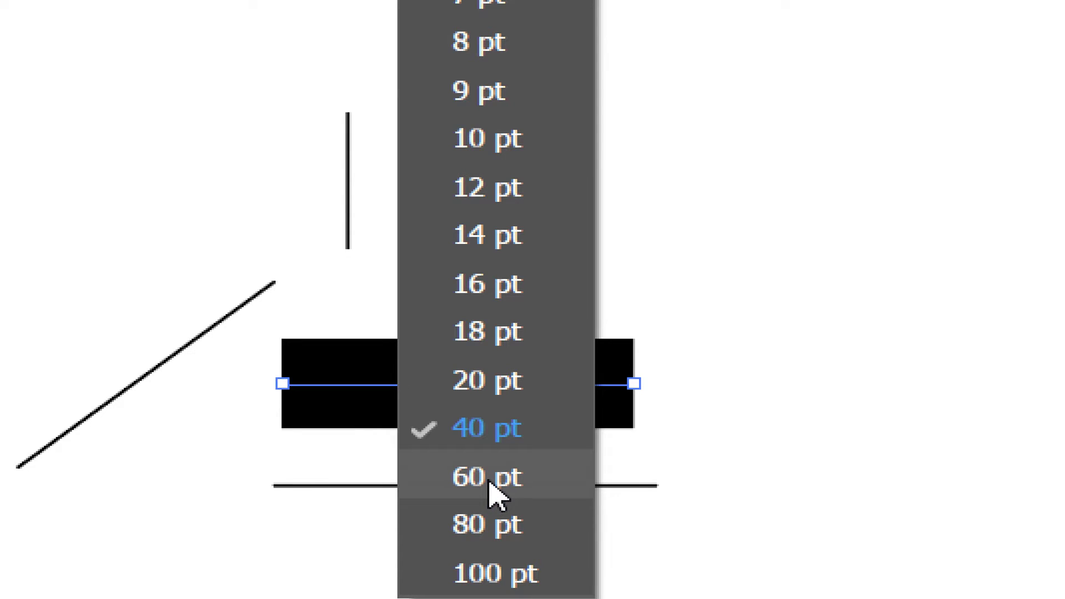
{"action": "left_click", "coordinate": [488, 477]}
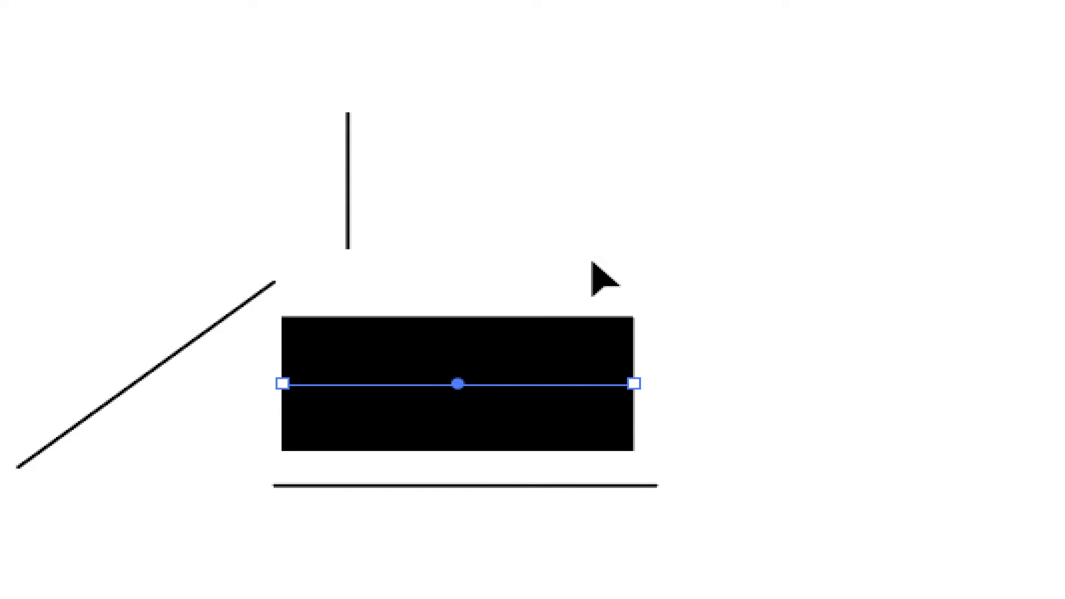
Move the 60 pt horizontal line up into the empty area to the right of the vertical line.
{"action": "left_click", "coordinate": [596, 241]}
{"action": "left_click_drag", "start_coordinate": [527, 382], "coordinate": [801, 281]}
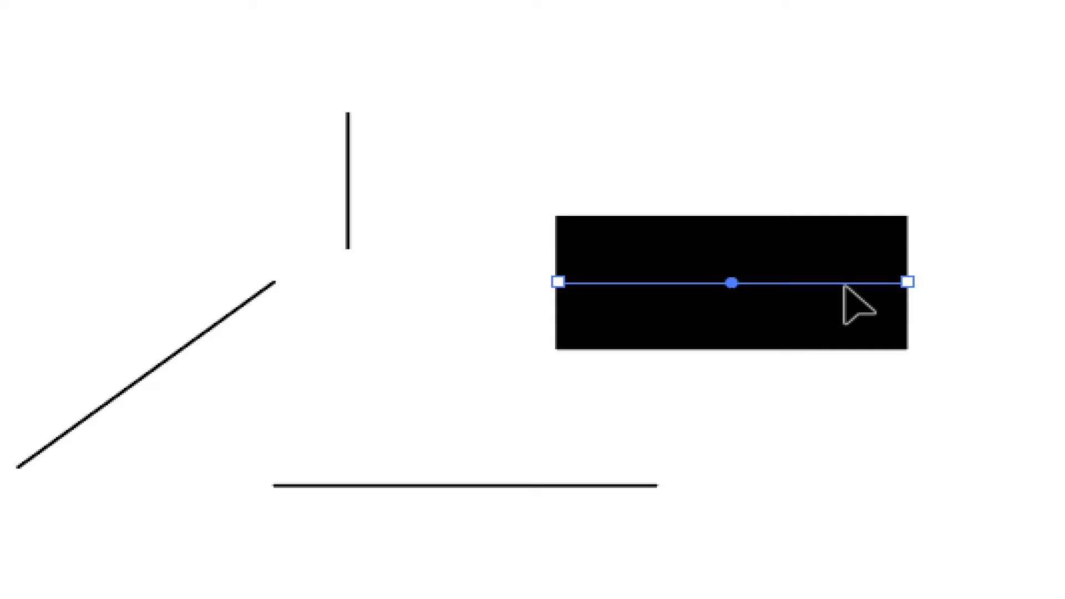
{"action": "left_click_drag", "start_coordinate": [845, 284], "coordinate": [904, 189]}
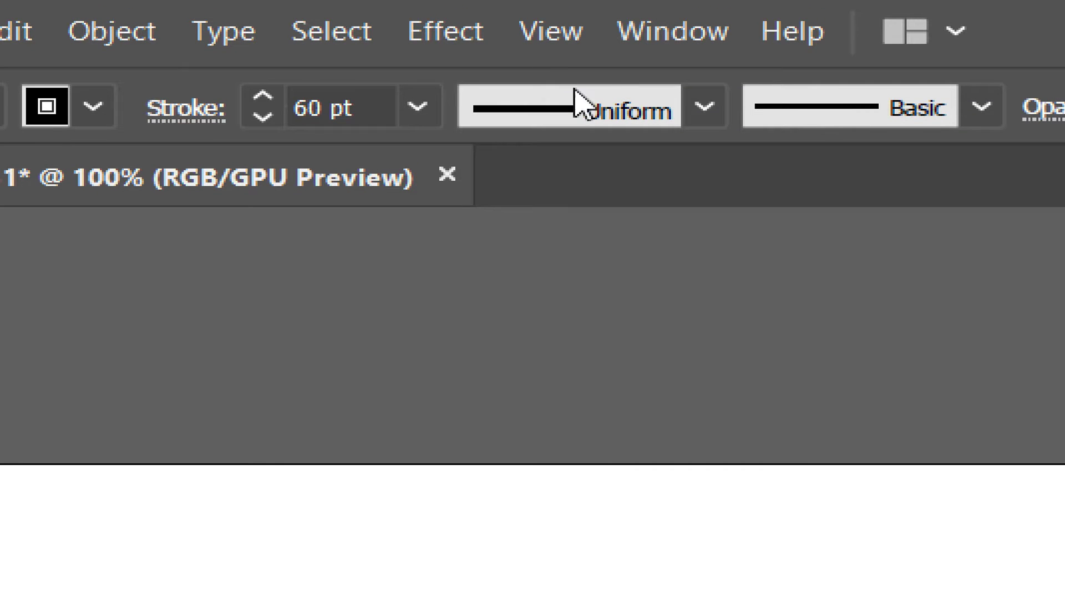
Try the 0.25 pt stroke weight on the moved line, set it to 40 pt and deselect it.
{"action": "left_click", "coordinate": [418, 106]}
{"action": "left_click", "coordinate": [333, 136]}
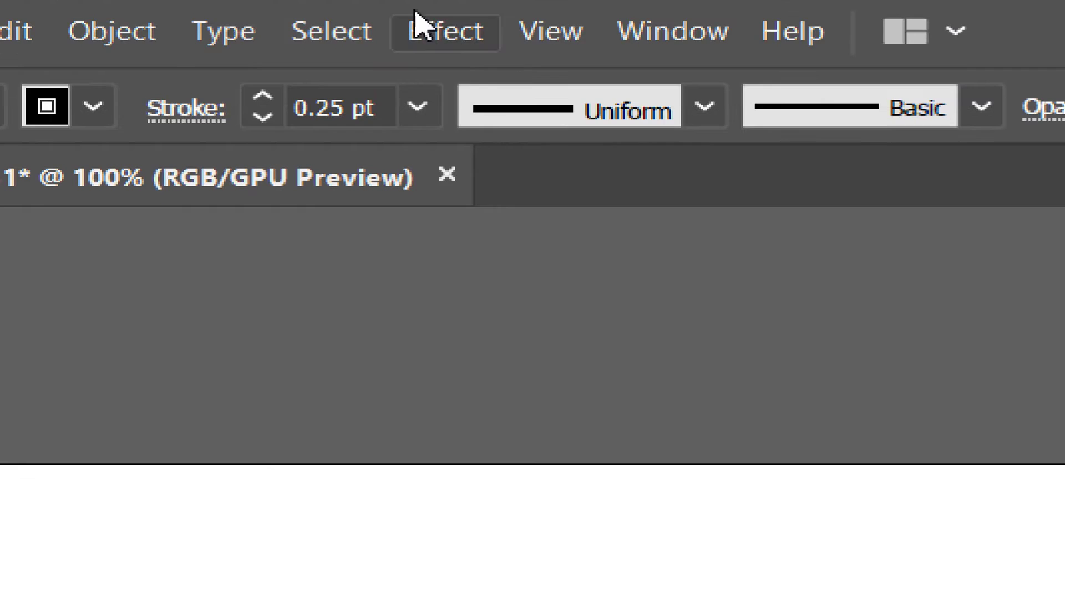
{"action": "left_click", "coordinate": [417, 106]}
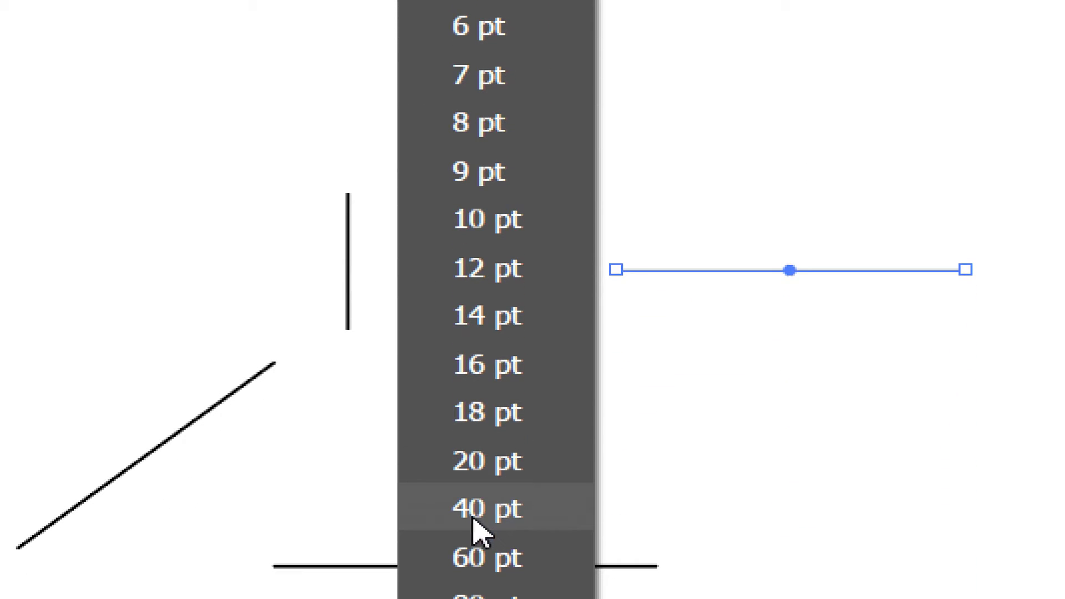
{"action": "left_click", "coordinate": [491, 515]}
{"action": "left_click", "coordinate": [1025, 427]}
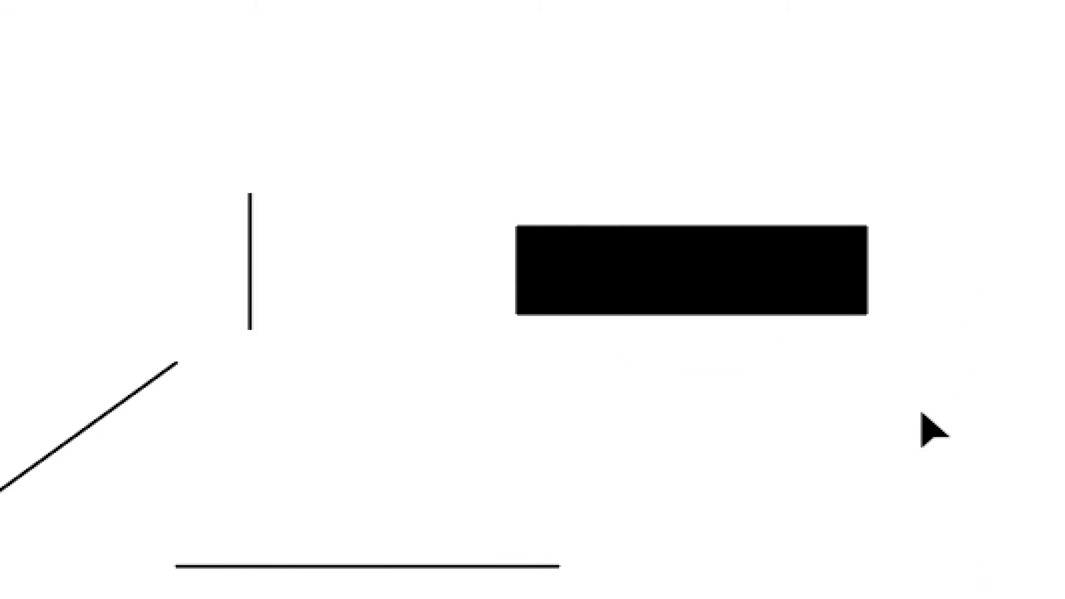
View the drawn lines in Outline mode and return to the normal preview with the Selection tool.
{"action": "left_click_drag", "start_coordinate": [902, 404], "coordinate": [732, 133]}
{"action": "left_click", "coordinate": [768, 118]}
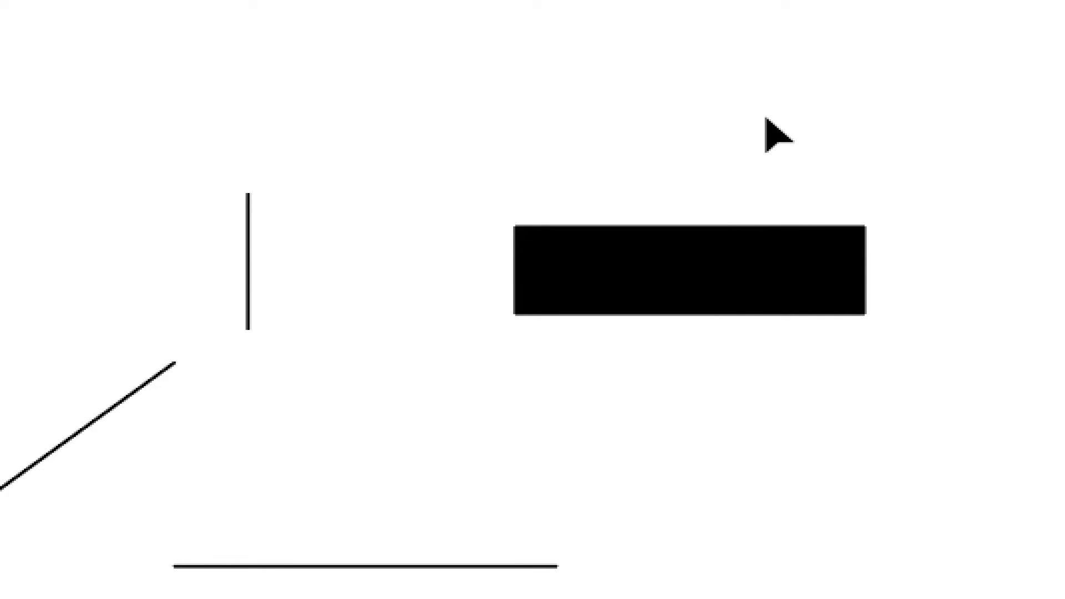
{"action": "key", "text": "ctrl+y"}
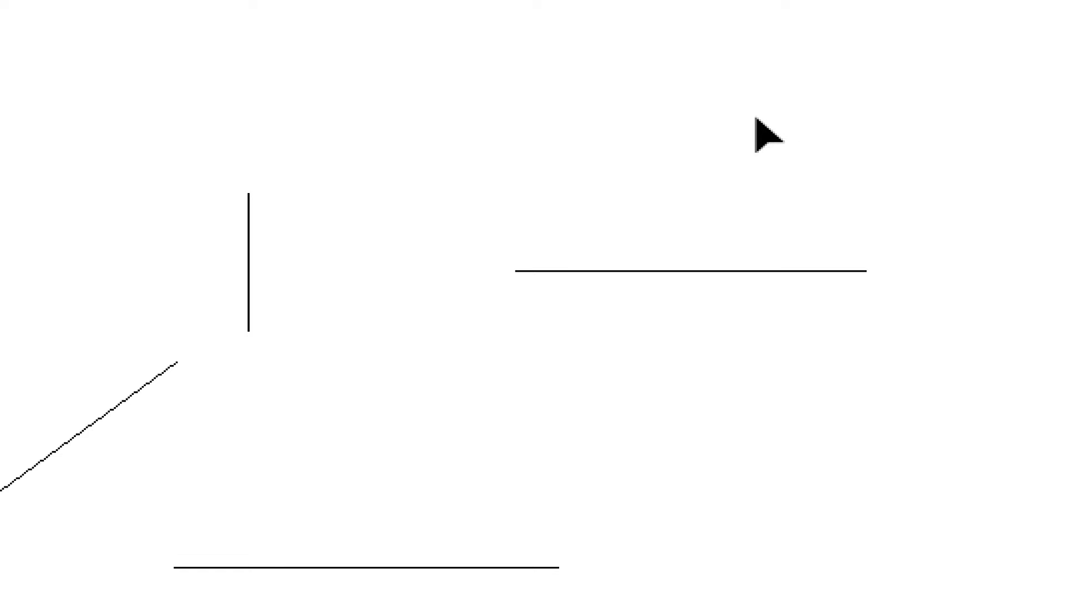
{"action": "key", "text": "a"}
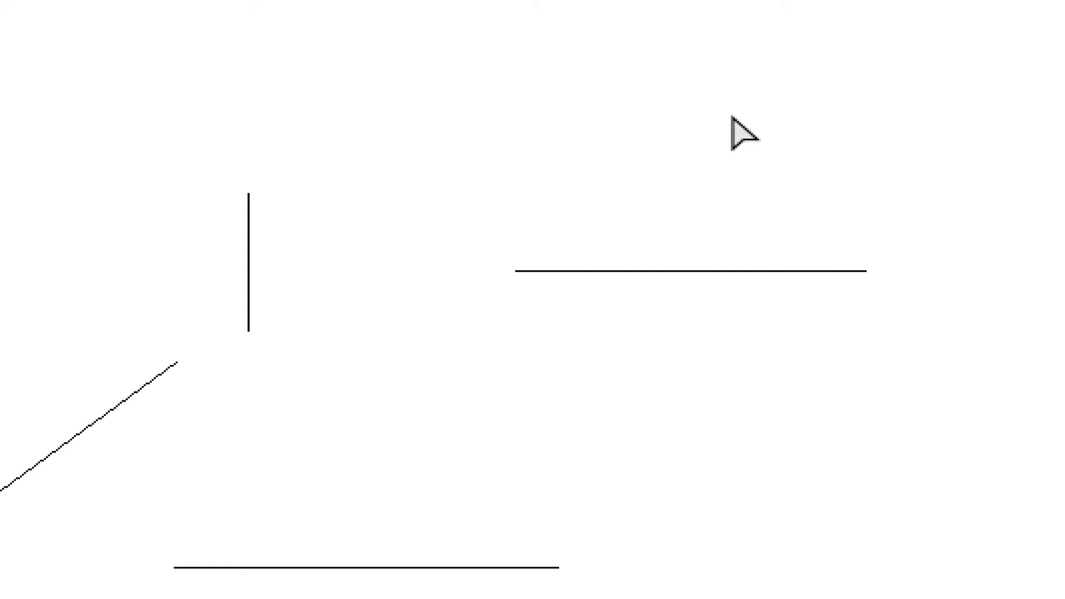
{"action": "key", "text": "ctrl+y"}
{"action": "key", "text": "v"}
Show the full stroke options for the 40 pt horizontal line and give it a Round Cap.
{"action": "left_click_drag", "start_coordinate": [703, 140], "coordinate": [752, 404]}
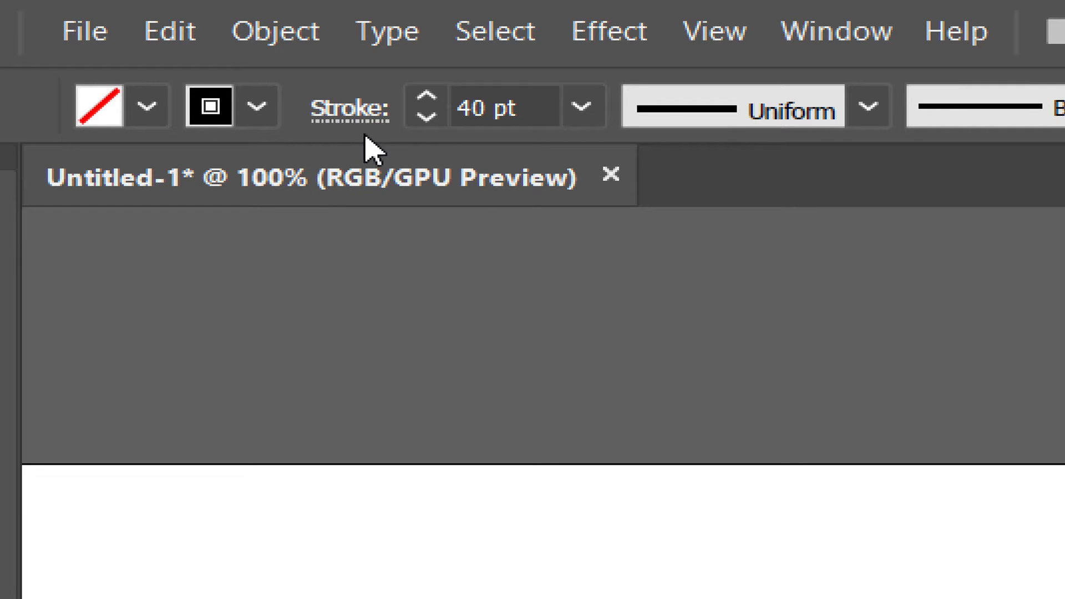
{"action": "left_click", "coordinate": [826, 31]}
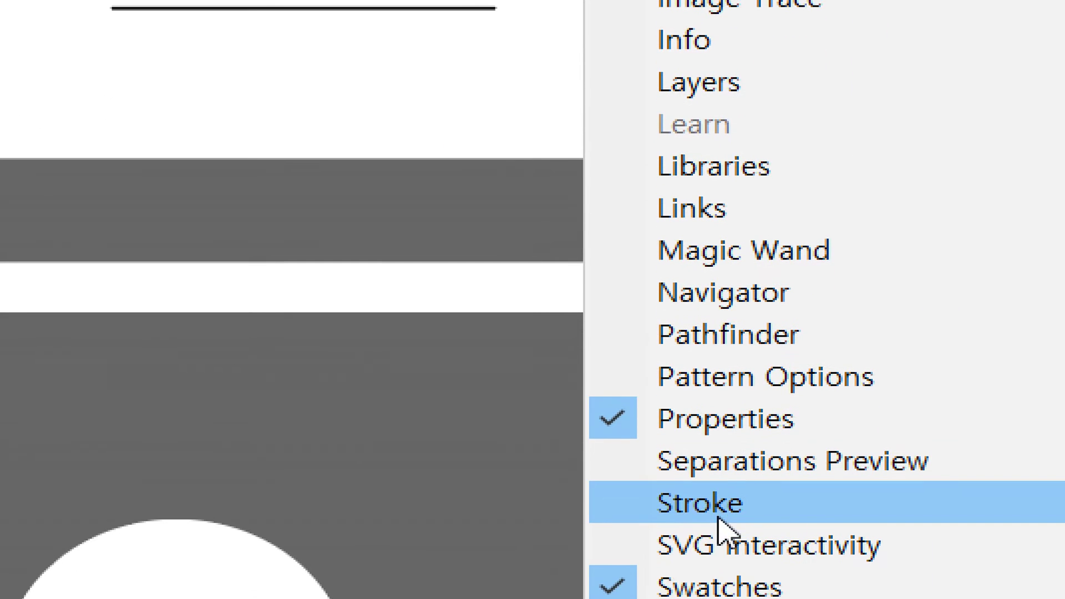
{"action": "left_click", "coordinate": [723, 516]}
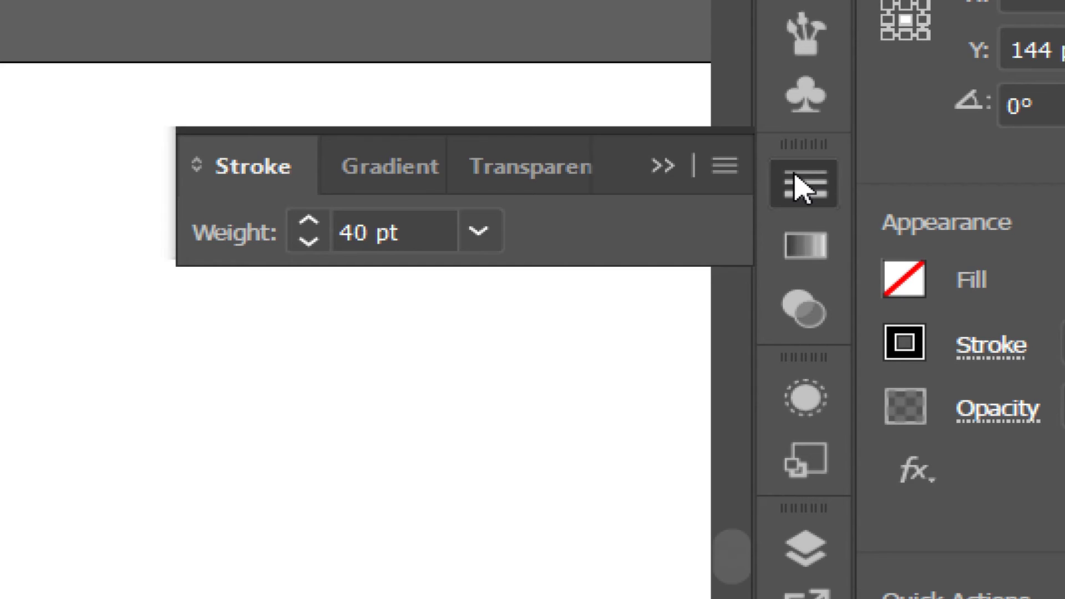
{"action": "left_click", "coordinate": [799, 185]}
{"action": "left_click", "coordinate": [803, 187]}
{"action": "left_click", "coordinate": [733, 171]}
{"action": "left_click", "coordinate": [847, 198]}
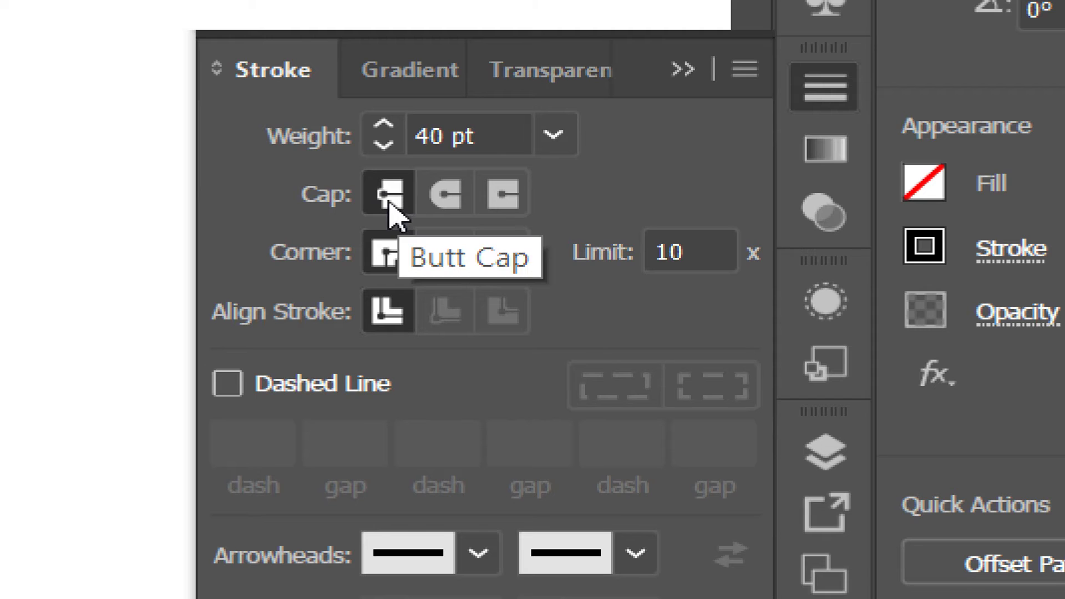
{"action": "left_click", "coordinate": [444, 197]}
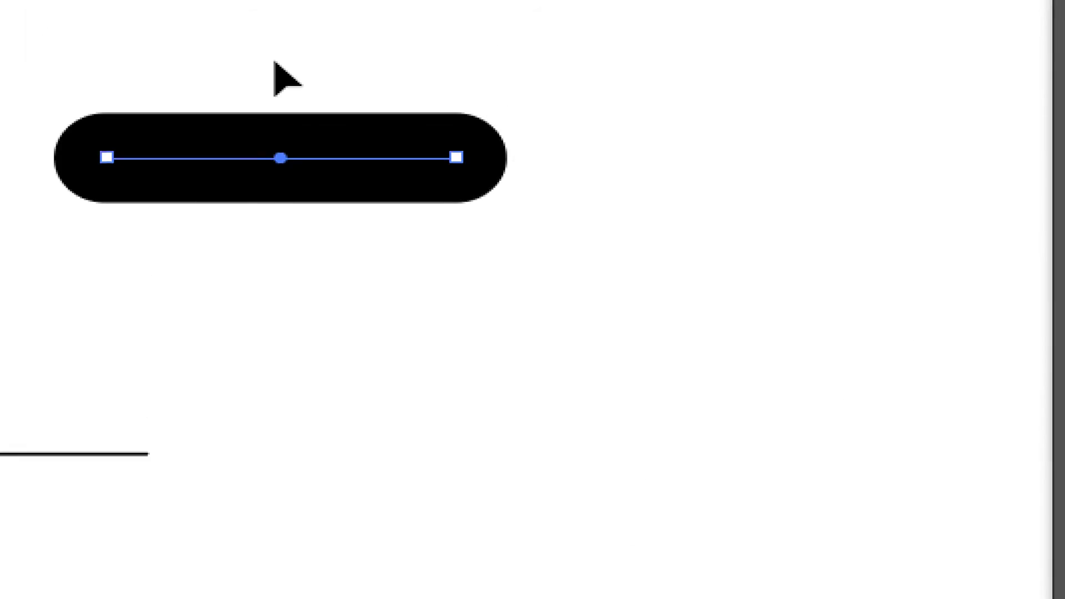
{"action": "left_click", "coordinate": [469, 52]}
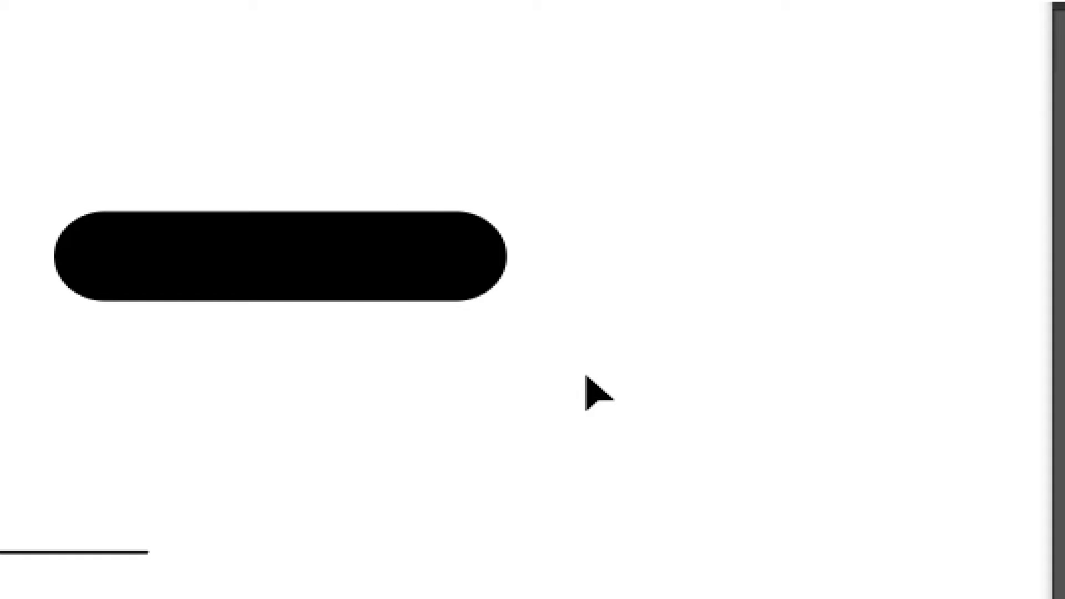
Select the 40 pt round-capped line, change its stroke colour from black to a brown swatch and deselect it.
{"action": "left_click_drag", "start_coordinate": [579, 366], "coordinate": [232, 149]}
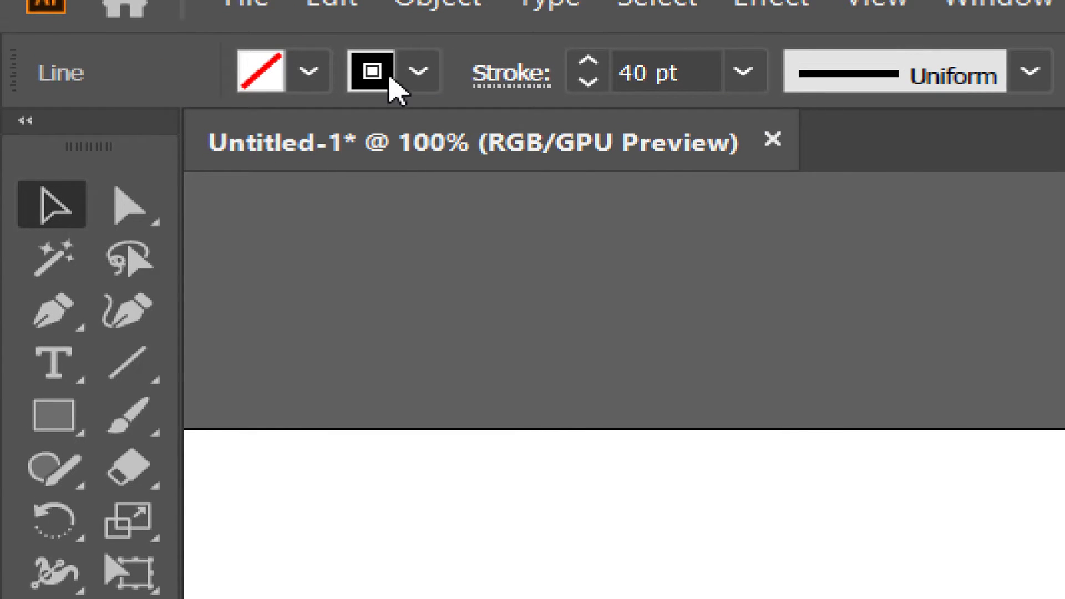
{"action": "left_click", "coordinate": [417, 74]}
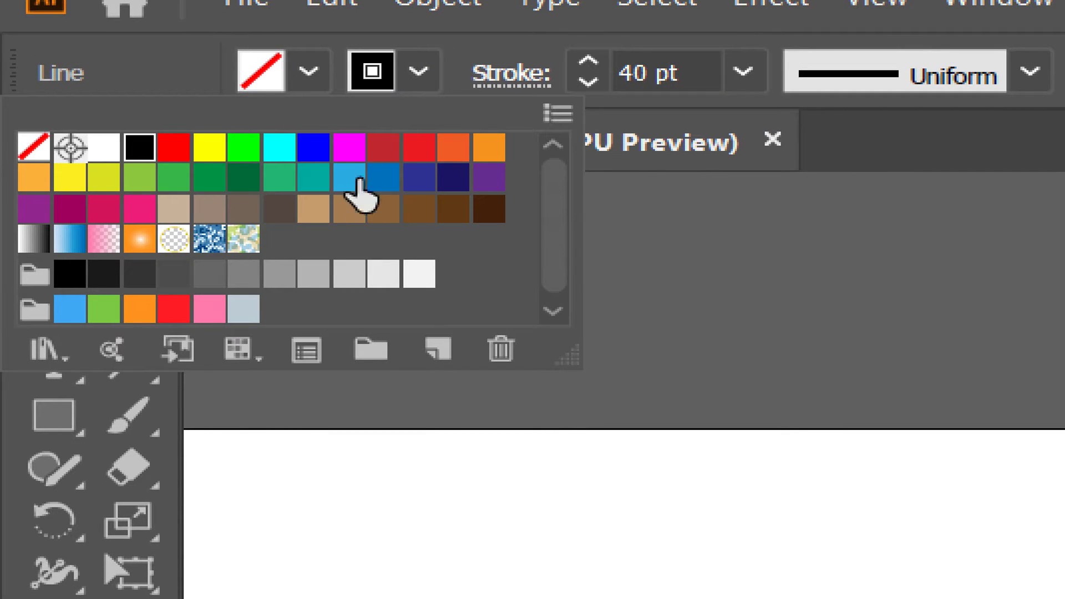
{"action": "left_click", "coordinate": [341, 210]}
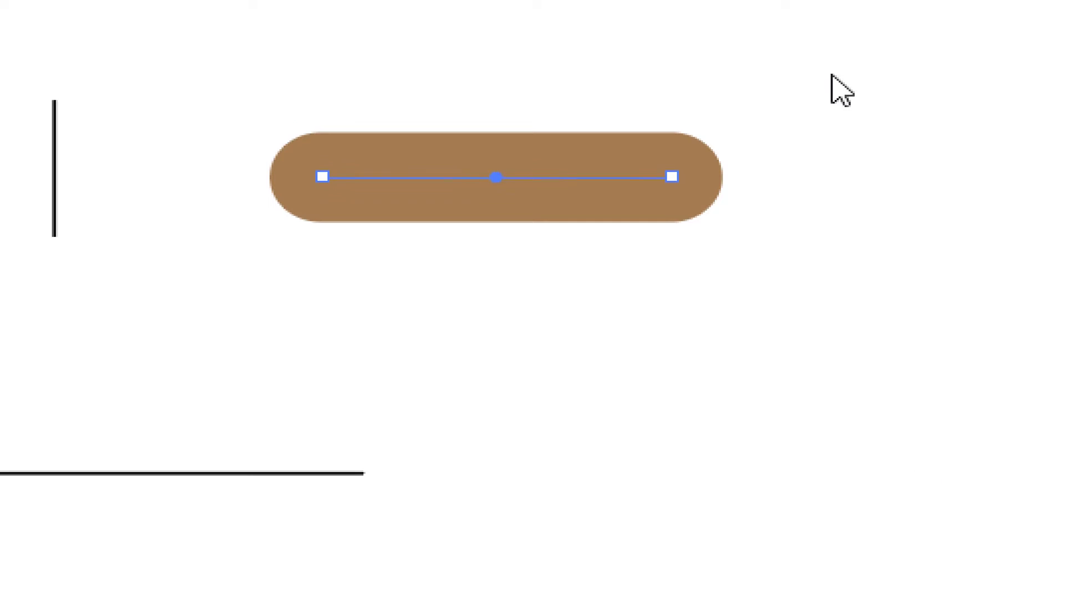
{"action": "left_click", "coordinate": [770, 260]}
Move the brown line to the right, to about X 700.5 px and Y 155 px, and keep it selected.
{"action": "left_click_drag", "start_coordinate": [780, 327], "coordinate": [535, 175]}
{"action": "left_click_drag", "start_coordinate": [524, 228], "coordinate": [458, 139]}
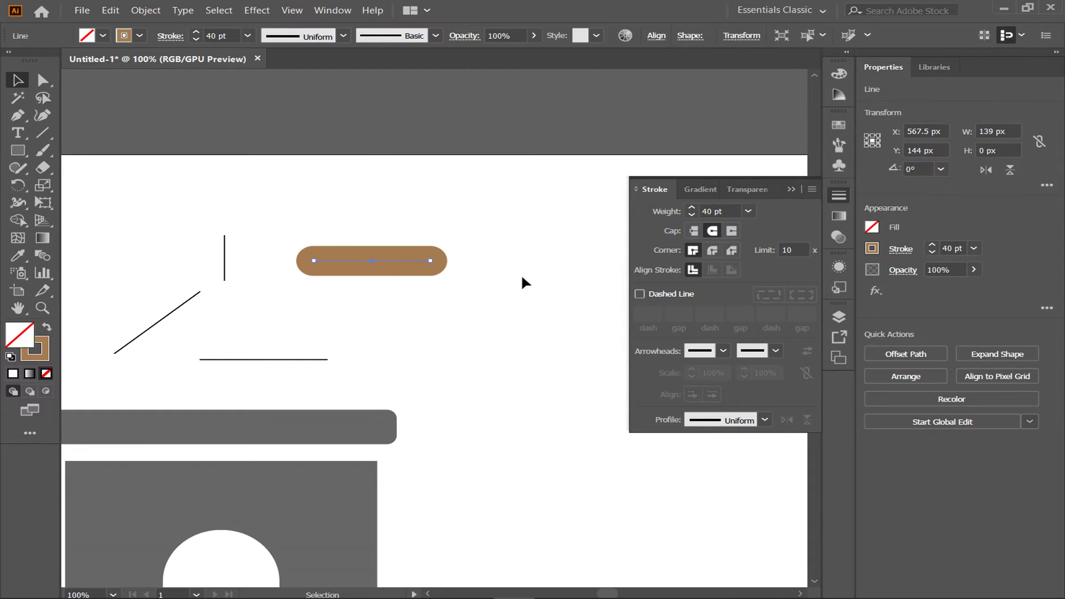
{"action": "left_click", "coordinate": [237, 290]}
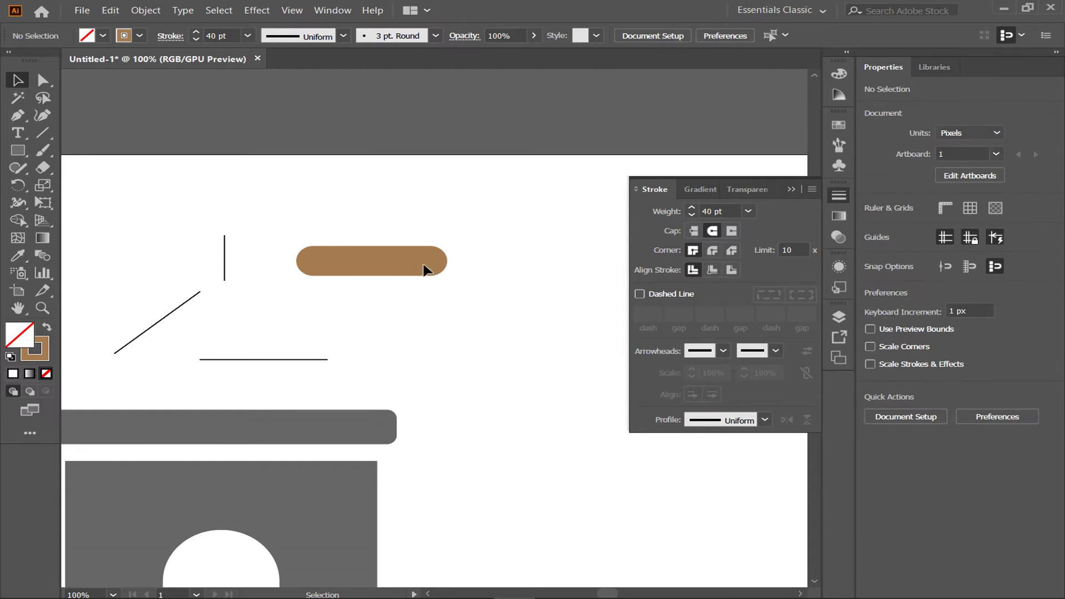
{"action": "left_click_drag", "start_coordinate": [413, 266], "coordinate": [527, 274]}
{"action": "left_click", "coordinate": [494, 326]}
{"action": "mouse_move", "coordinate": [482, 306]}
{"action": "left_mouse_down"}
{"action": "mouse_move", "coordinate": [397, 292]}
{"action": "mouse_move", "coordinate": [358, 221]}
{"action": "left_mouse_up"}
Duplicate the brown line straight down to about Y 207 px, leaving a narrow gap between the two bars.
{"action": "key", "text": "ctrl+plus"}
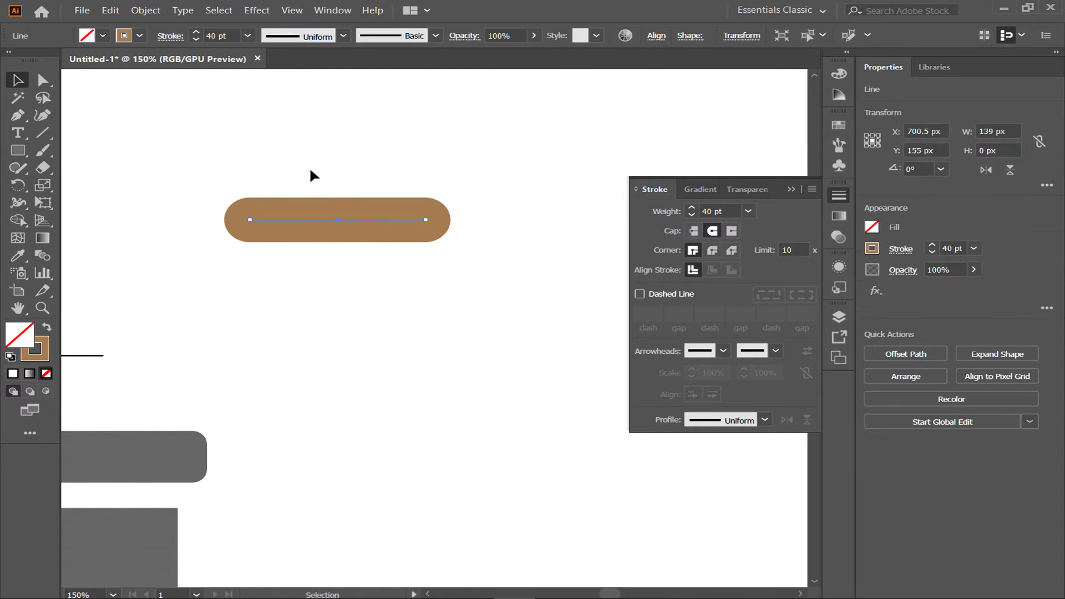
{"action": "key", "text": "ctrl+plus"}
{"action": "key", "text": "ctrl+plus"}
{"action": "left_click_drag", "start_coordinate": [294, 226], "coordinate": [253, 141]}
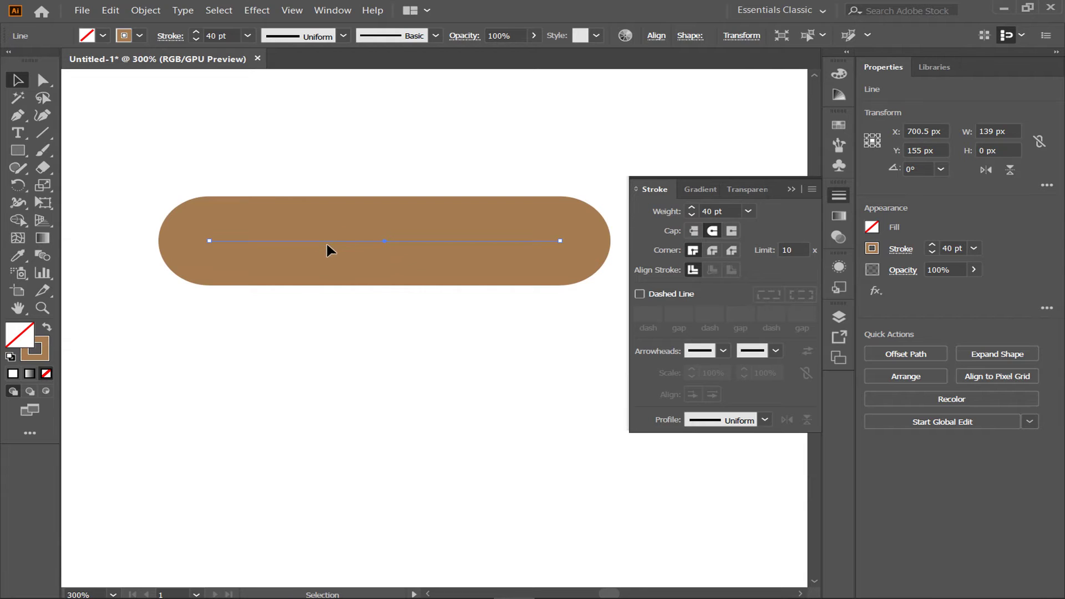
{"action": "left_click_drag", "start_coordinate": [326, 243], "coordinate": [302, 360]}
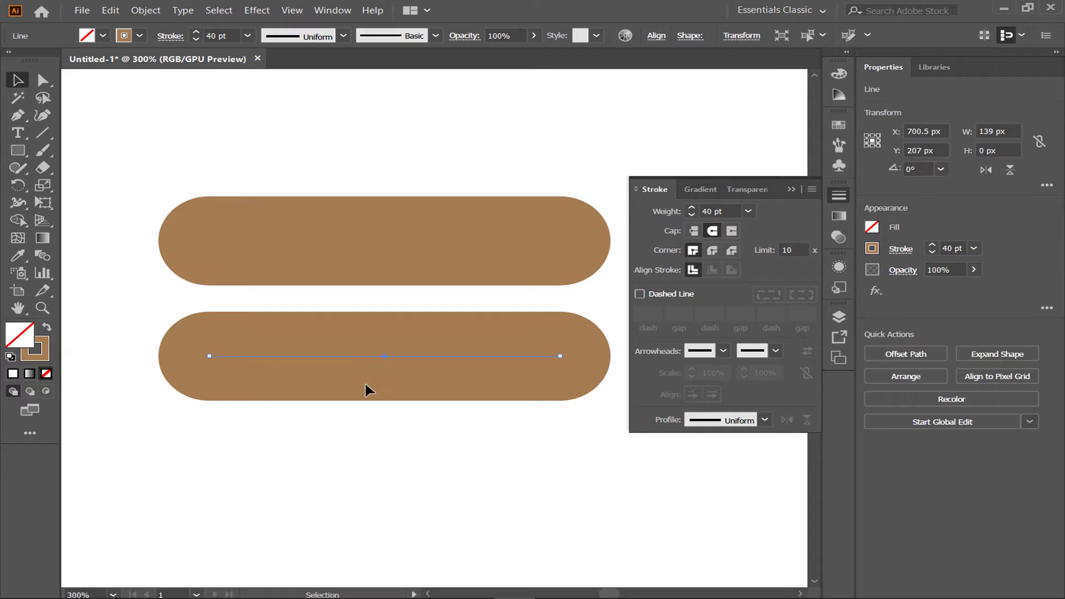
{"action": "key", "text": "ctrl+minus"}
{"action": "key", "text": "ctrl+minus"}
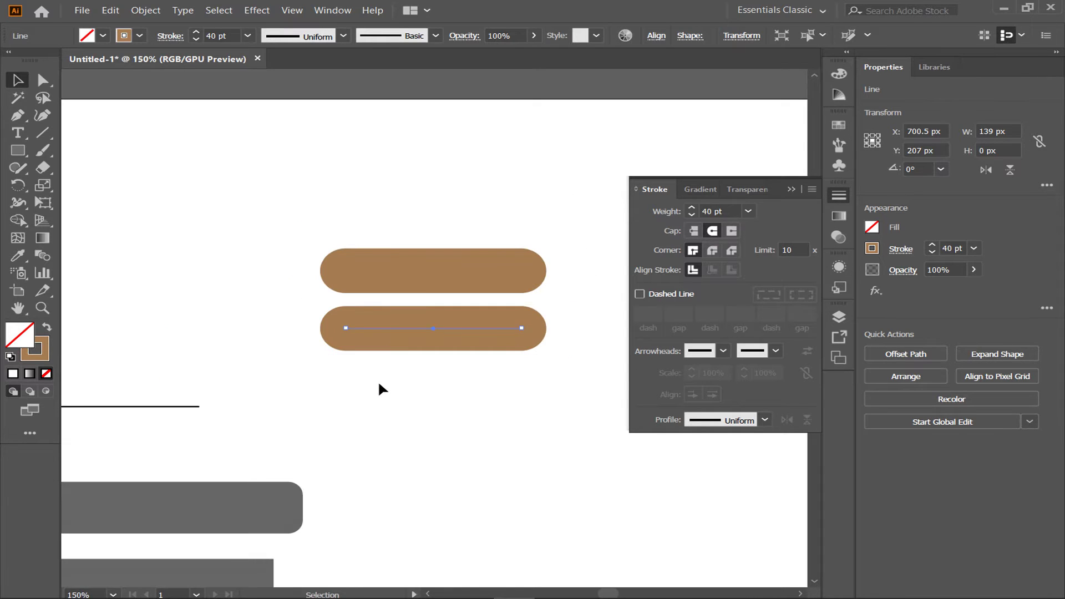
Repeat the last duplication to build a column of ten evenly spaced brown bars and deselect them.
{"action": "left_click_drag", "start_coordinate": [371, 411], "coordinate": [302, 335]}
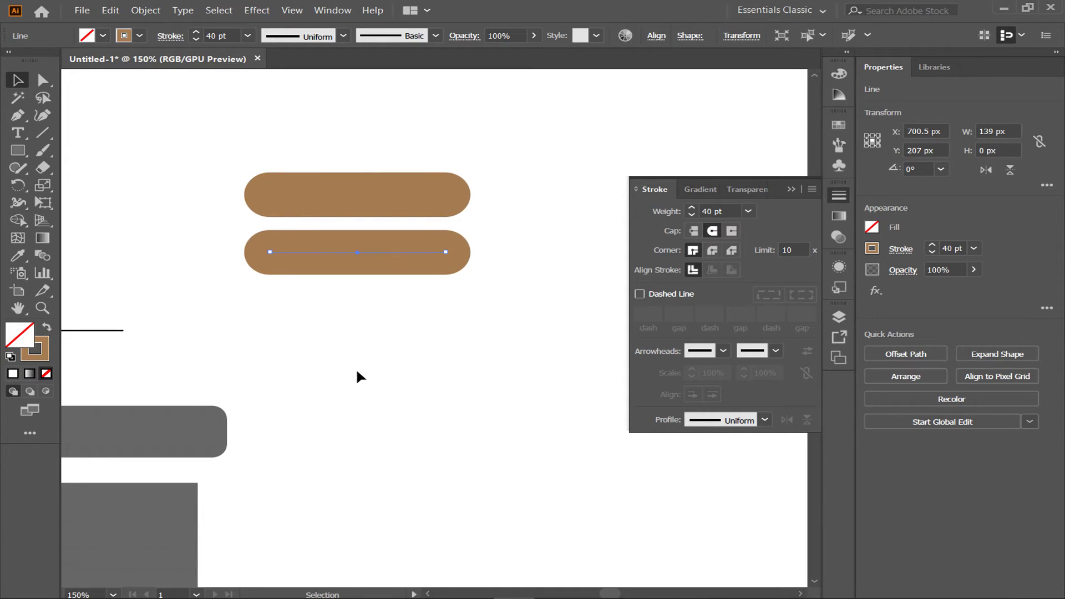
{"action": "key", "text": "ctrl"}
{"action": "key", "text": "ctrl+d"}
{"action": "key", "text": "ctrl+d"}
{"action": "key", "text": "ctrl+d"}
{"action": "key", "text": "ctrl+d"}
{"action": "key", "text": "ctrl+d"}
{"action": "key", "text": "ctrl+d"}
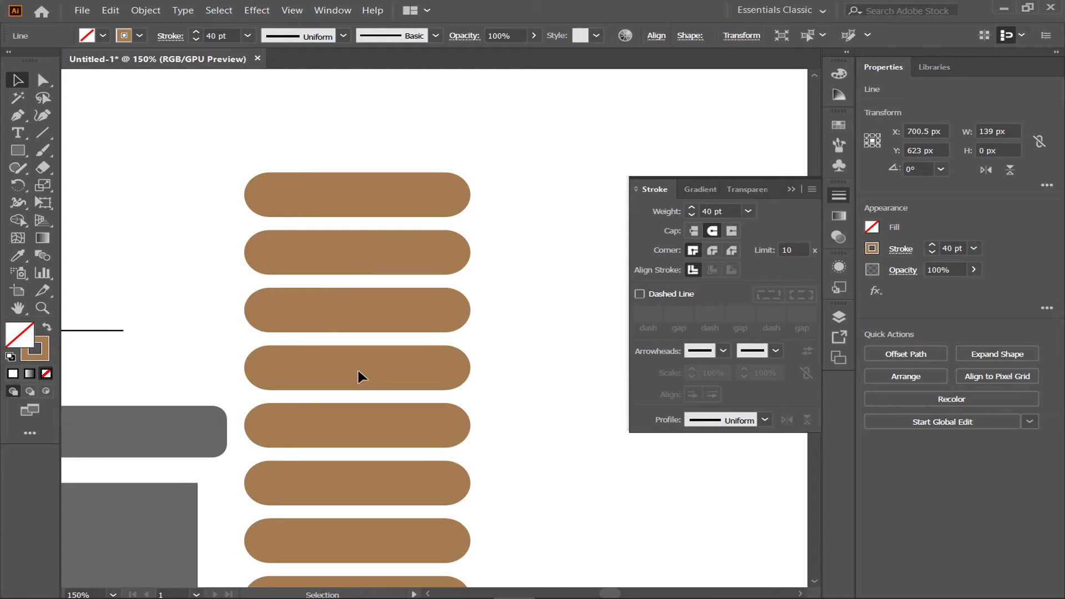
{"action": "key", "text": "ctrl+minus"}
{"action": "key", "text": "ctrl+minus"}
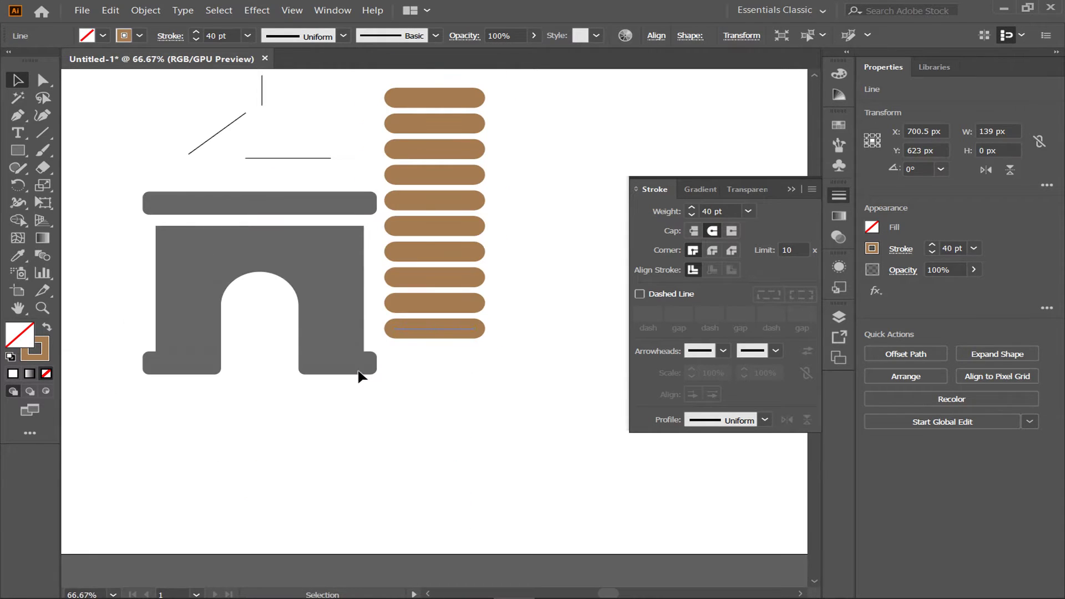
{"action": "left_click_drag", "start_coordinate": [440, 375], "coordinate": [444, 430]}
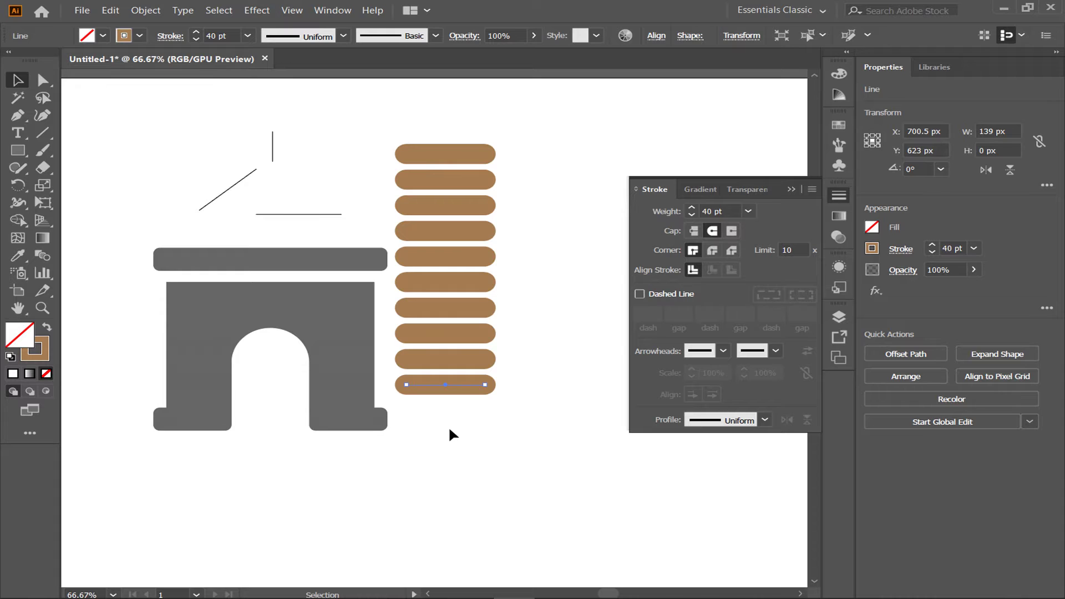
{"action": "left_click", "coordinate": [510, 463]}
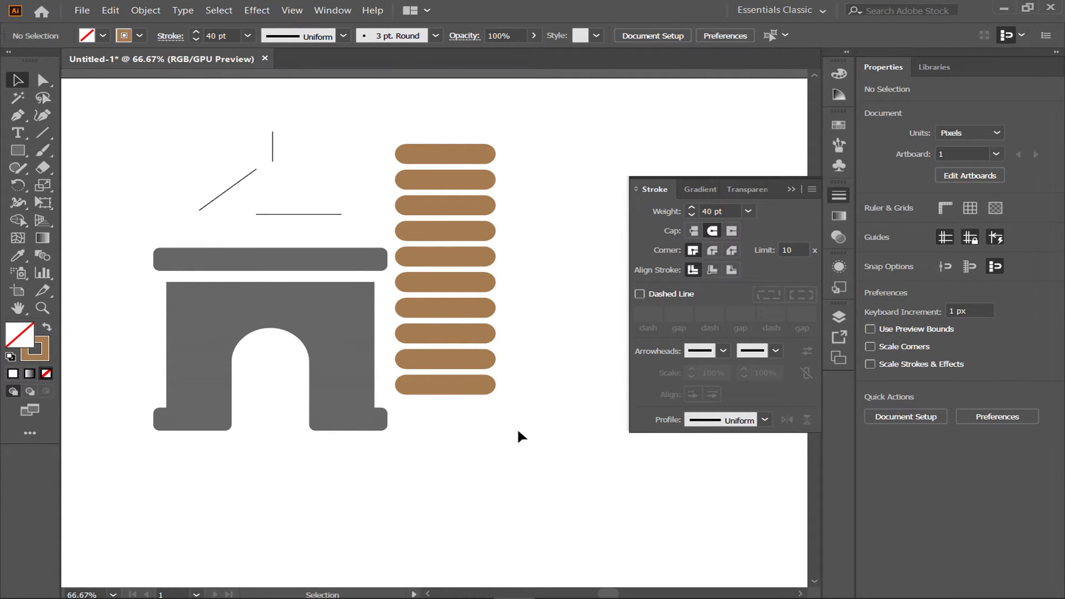
Undo the extra duplications back to three brown bars.
{"action": "key", "text": "a"}
{"action": "key", "text": "ctrl+z"}
{"action": "key", "text": "ctrl+z"}
{"action": "key", "text": "ctrl+z"}
{"action": "key", "text": "ctrl+z"}
{"action": "key", "text": "ctrl+z"}
{"action": "key", "text": "ctrl+z"}
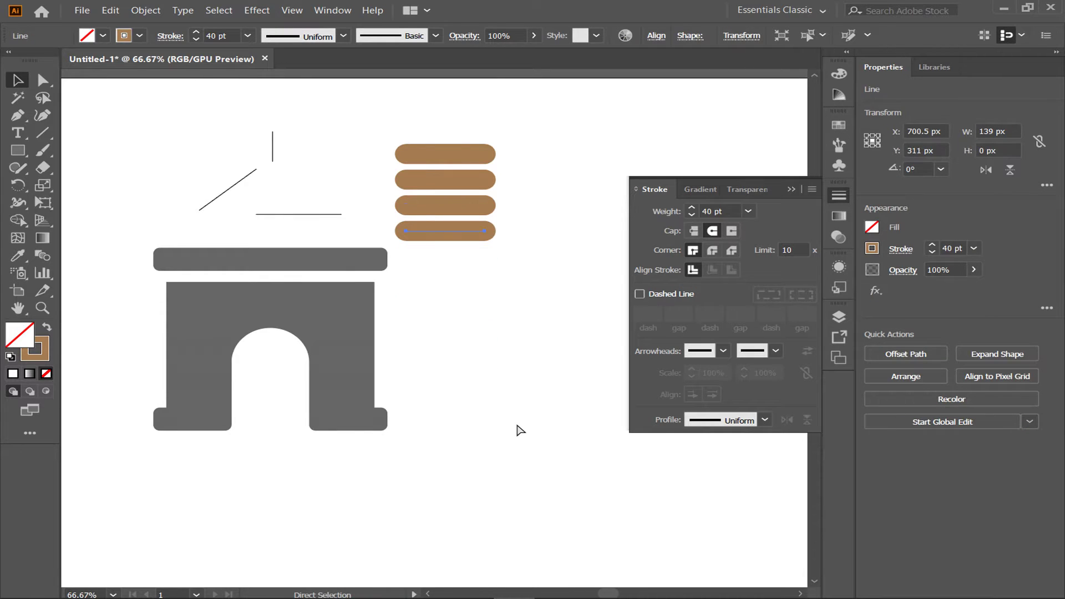
{"action": "key", "text": "ctrl+z"}
Give the top one of the three brown bars a Butt Cap.
{"action": "key", "text": "v"}
{"action": "left_click_drag", "start_coordinate": [574, 271], "coordinate": [416, 119]}
{"action": "key", "text": "a"}
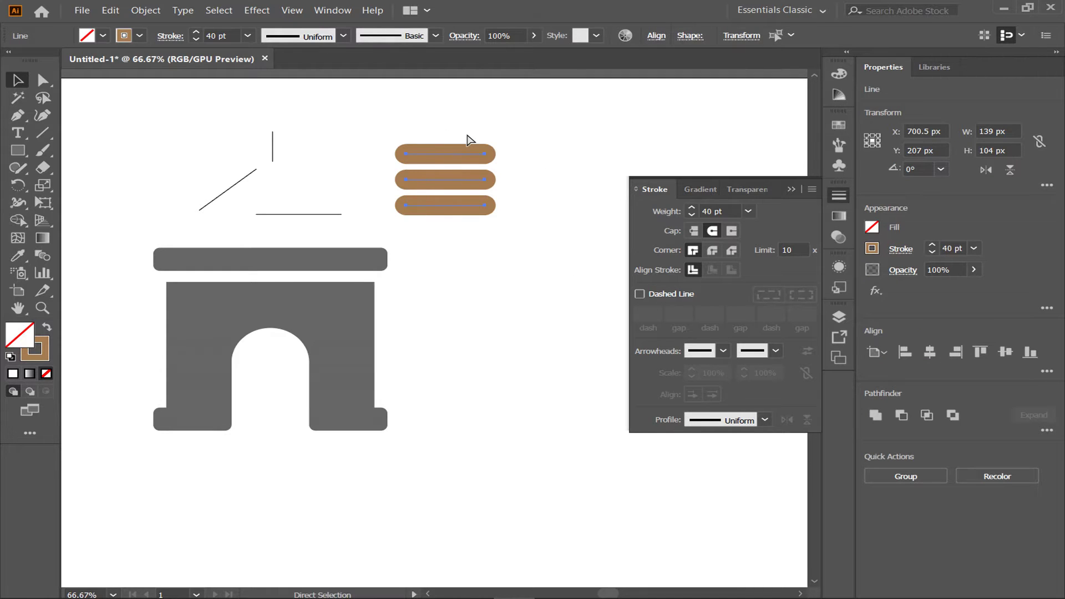
{"action": "key", "text": "ctrl+equal"}
{"action": "key", "text": "ctrl+equal"}
{"action": "key", "text": "ctrl+equal"}
{"action": "key", "text": "ctrl+equal"}
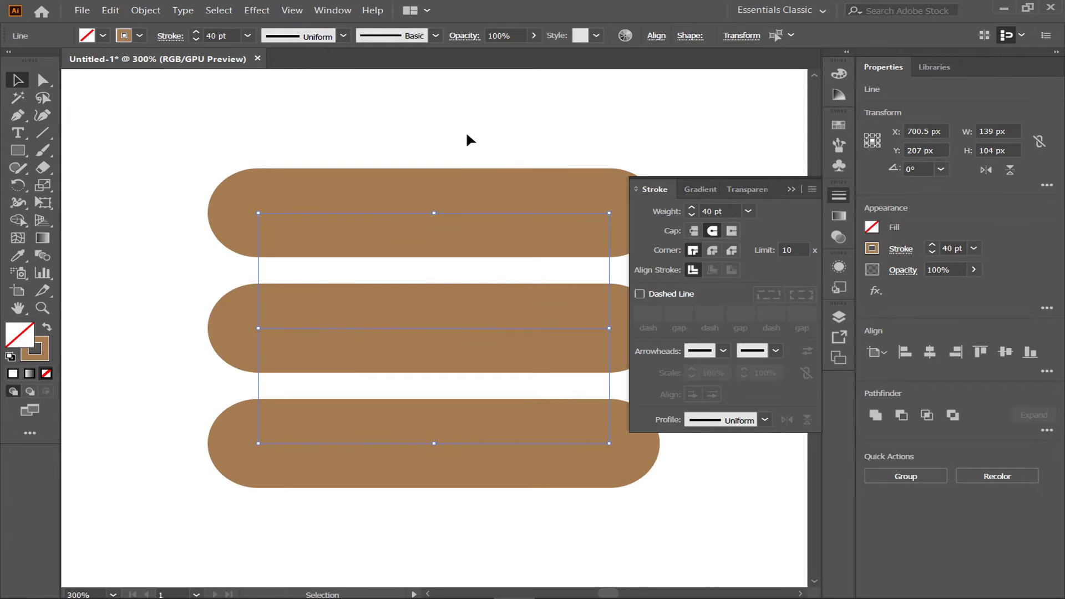
{"action": "left_click_drag", "start_coordinate": [480, 173], "coordinate": [404, 152]}
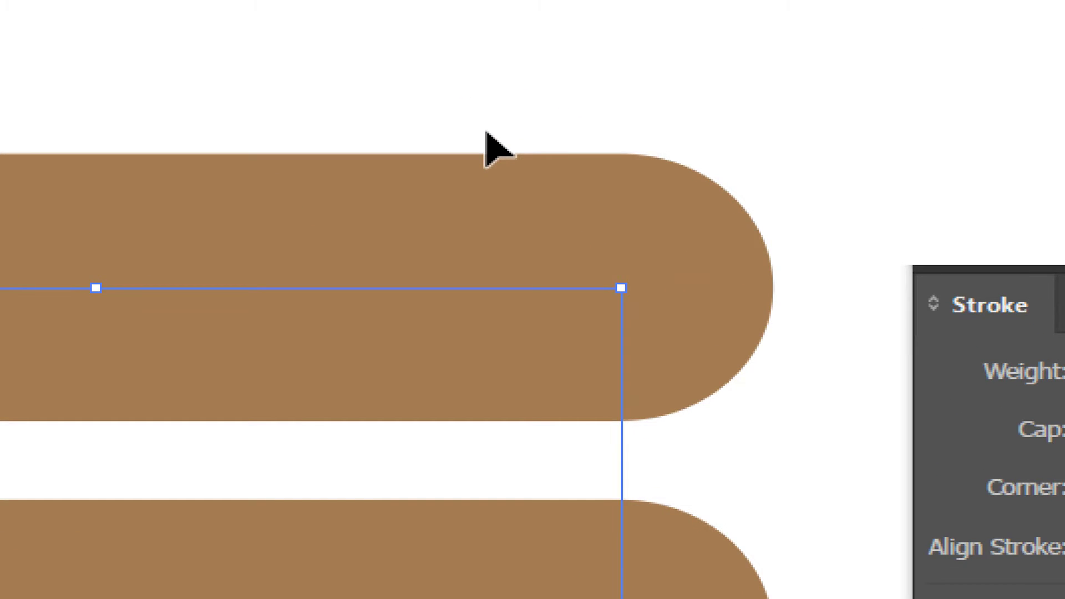
{"action": "left_click_drag", "start_coordinate": [470, 122], "coordinate": [579, 245]}
{"action": "left_click_drag", "start_coordinate": [762, 471], "coordinate": [766, 471]}
{"action": "left_click", "coordinate": [794, 430]}
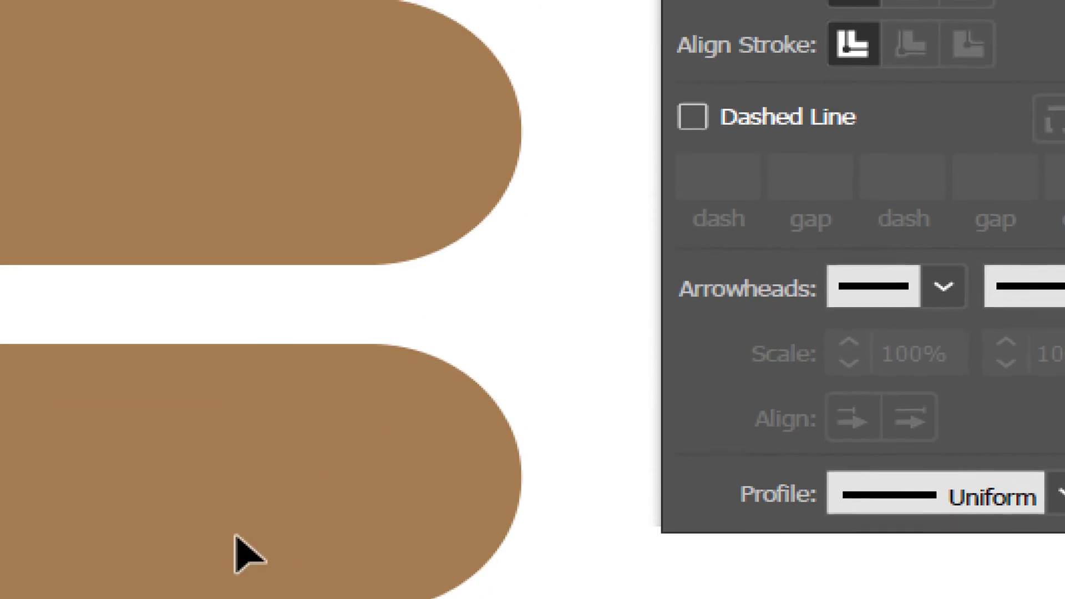
Give the bottom brown bar a Projecting Cap and deselect it.
{"action": "left_click_drag", "start_coordinate": [482, 516], "coordinate": [282, 147]}
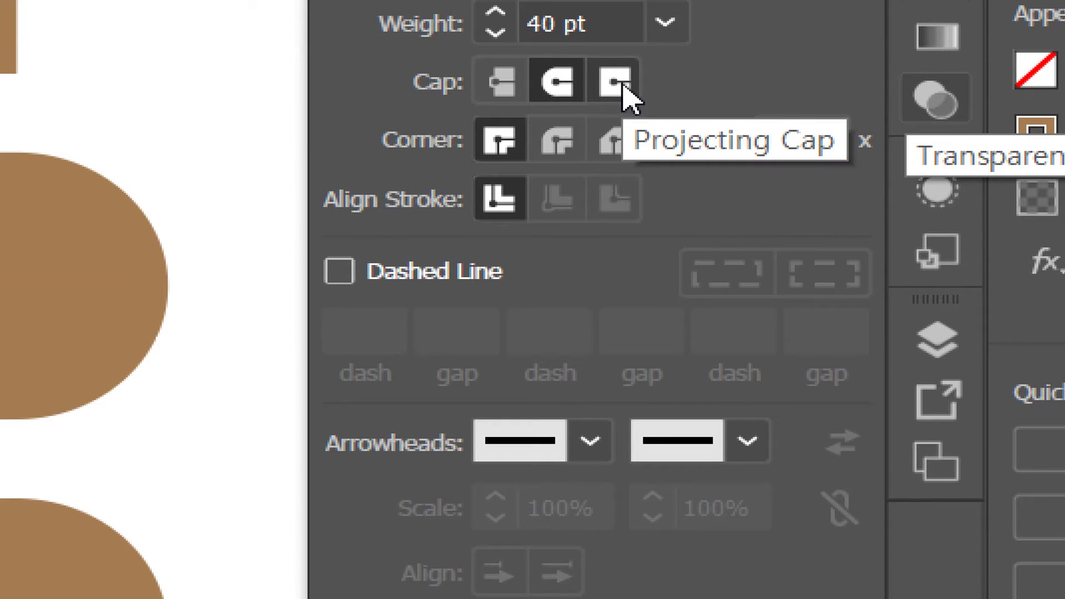
{"action": "left_click", "coordinate": [622, 86]}
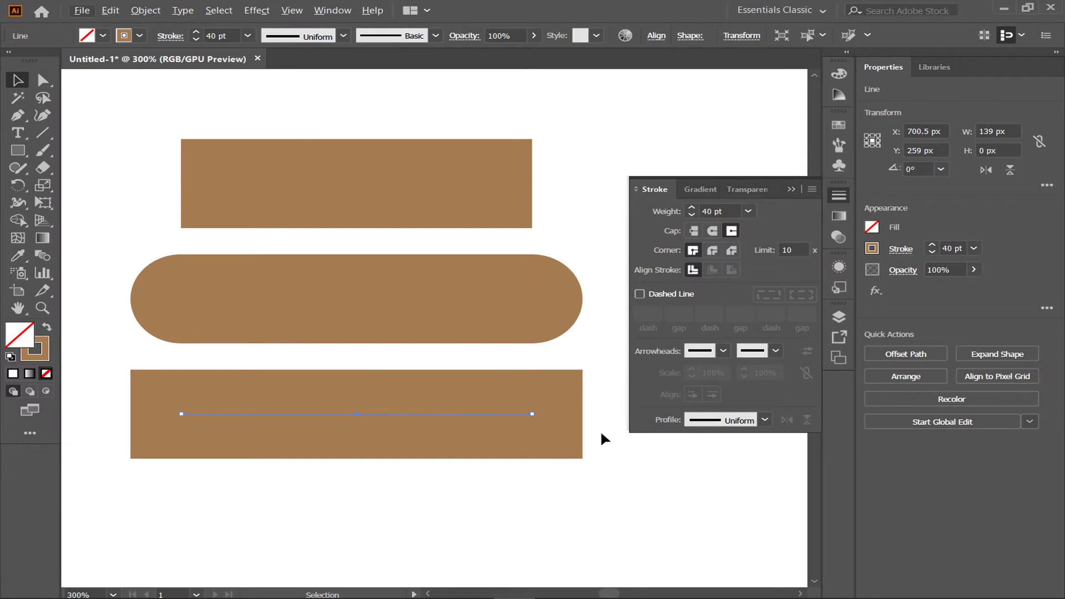
{"action": "left_click", "coordinate": [610, 487]}
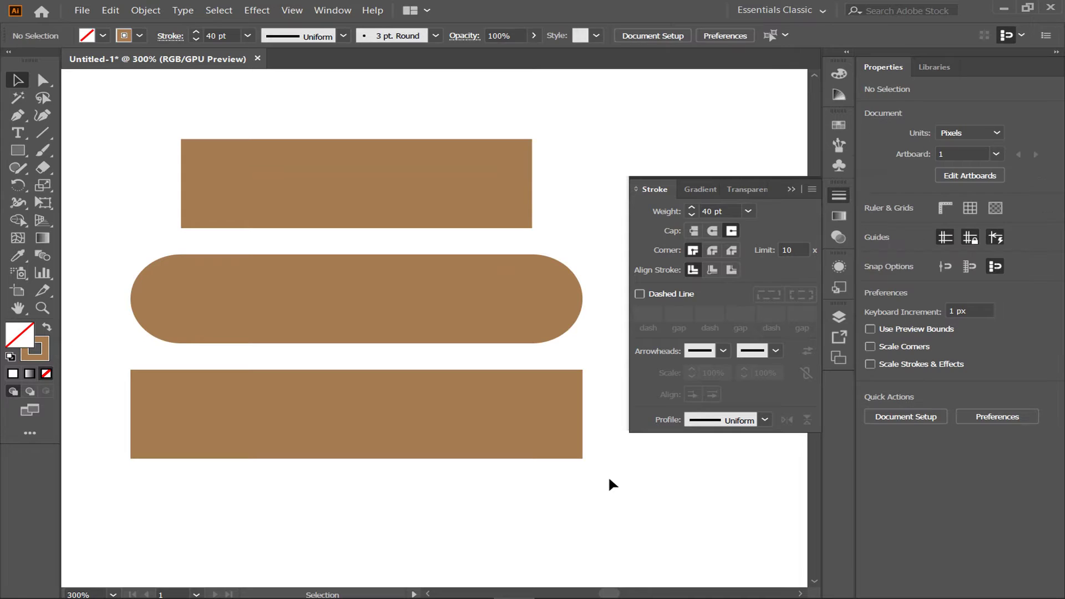
Direct-select the three bars' paths and change the selection colour of Layer 1 to Black in its layer options.
{"action": "key", "text": "a"}
{"action": "left_click_drag", "start_coordinate": [295, 109], "coordinate": [428, 468]}
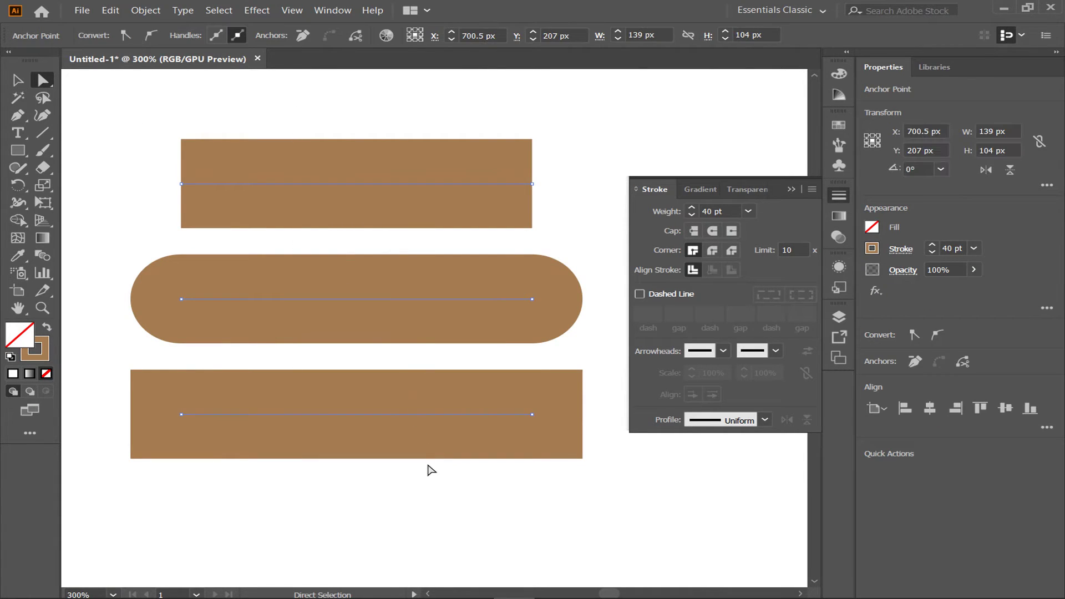
{"action": "left_click", "coordinate": [836, 343]}
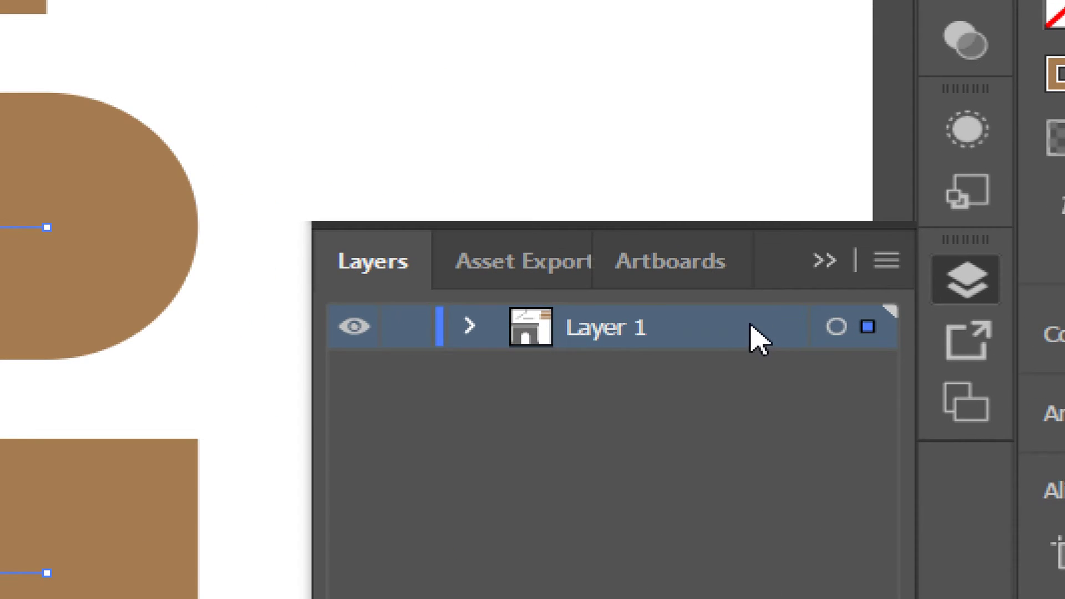
{"action": "double_click", "coordinate": [724, 340]}
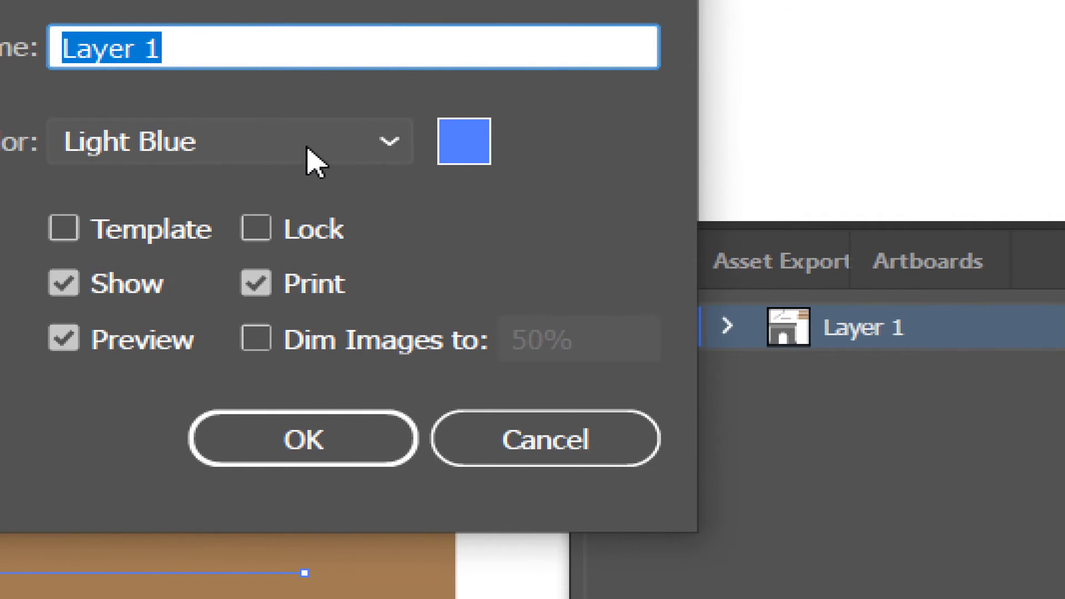
{"action": "left_click", "coordinate": [114, 149]}
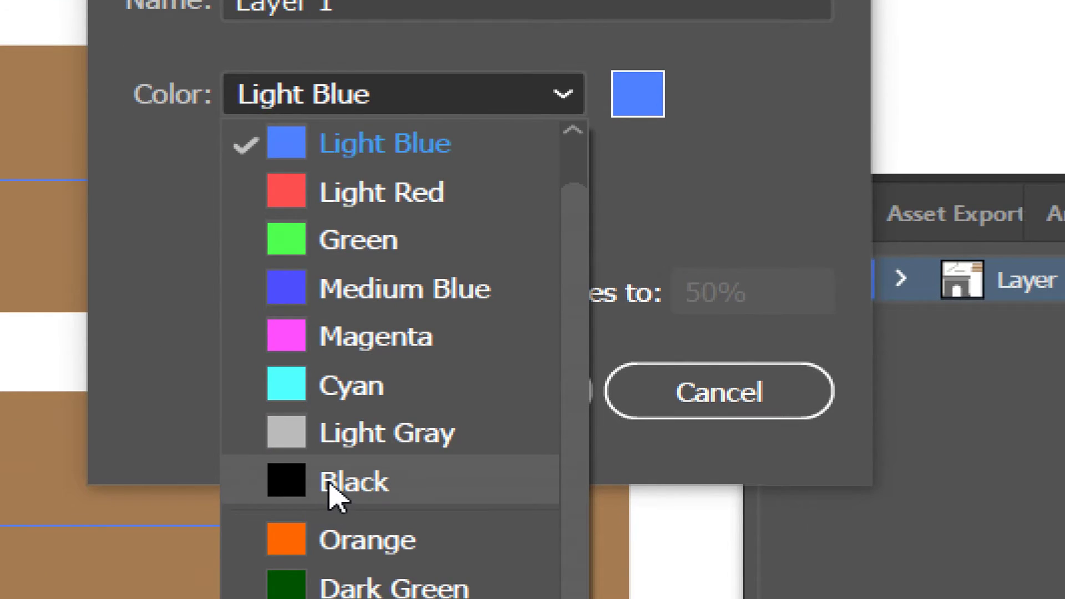
{"action": "left_click", "coordinate": [338, 527]}
{"action": "left_click", "coordinate": [549, 405]}
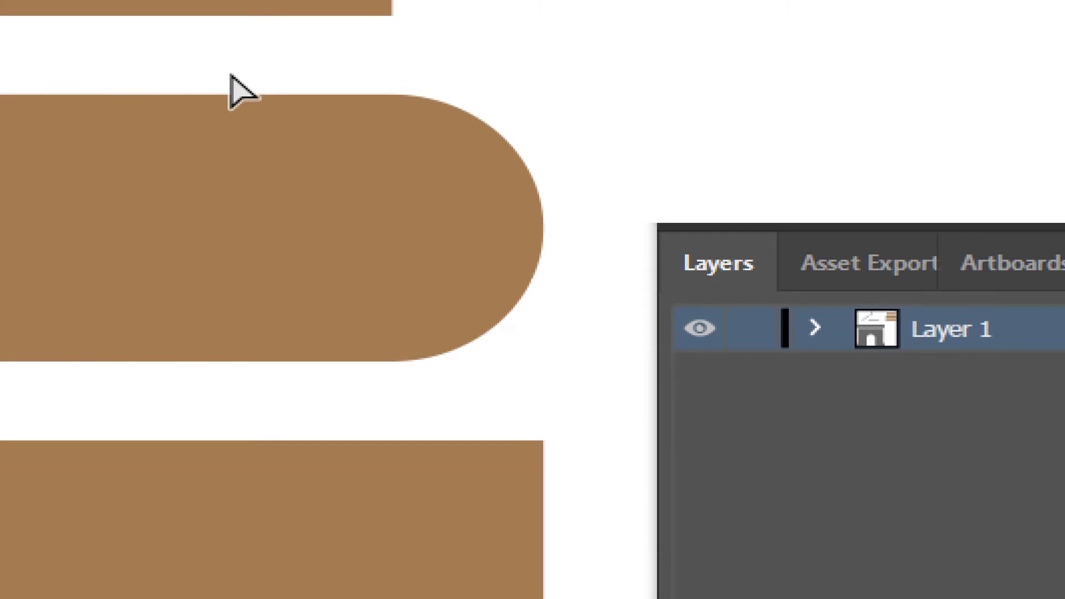
Select the brown bars again with Direct Selection to examine their centre paths in the new highlight colour.
{"action": "left_click_drag", "start_coordinate": [230, 74], "coordinate": [451, 383]}
{"action": "left_click", "coordinate": [468, 383]}
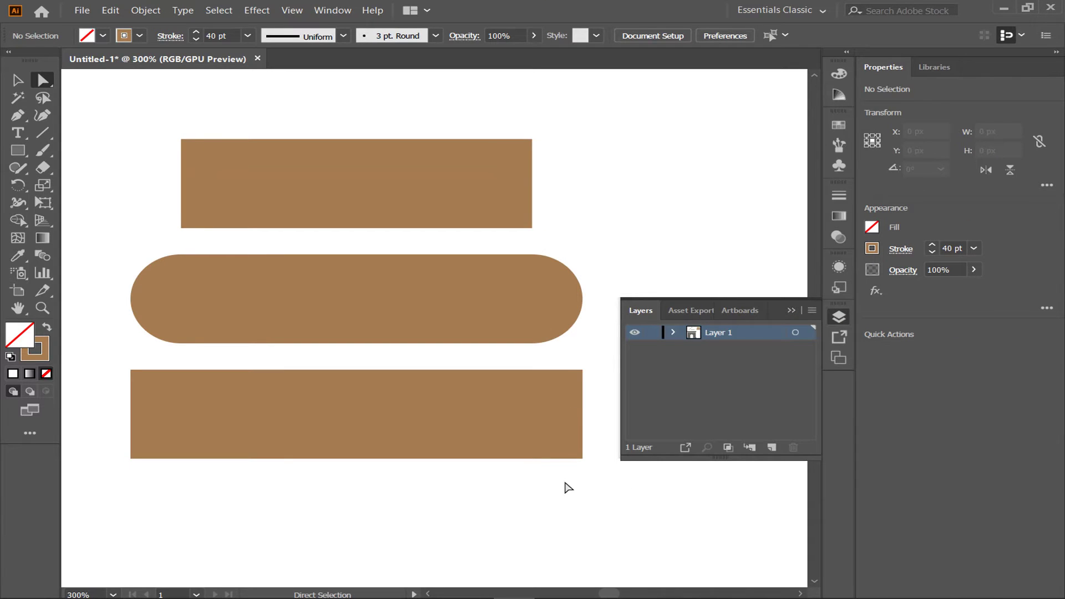
{"action": "left_click_drag", "start_coordinate": [64, 82], "coordinate": [561, 476]}
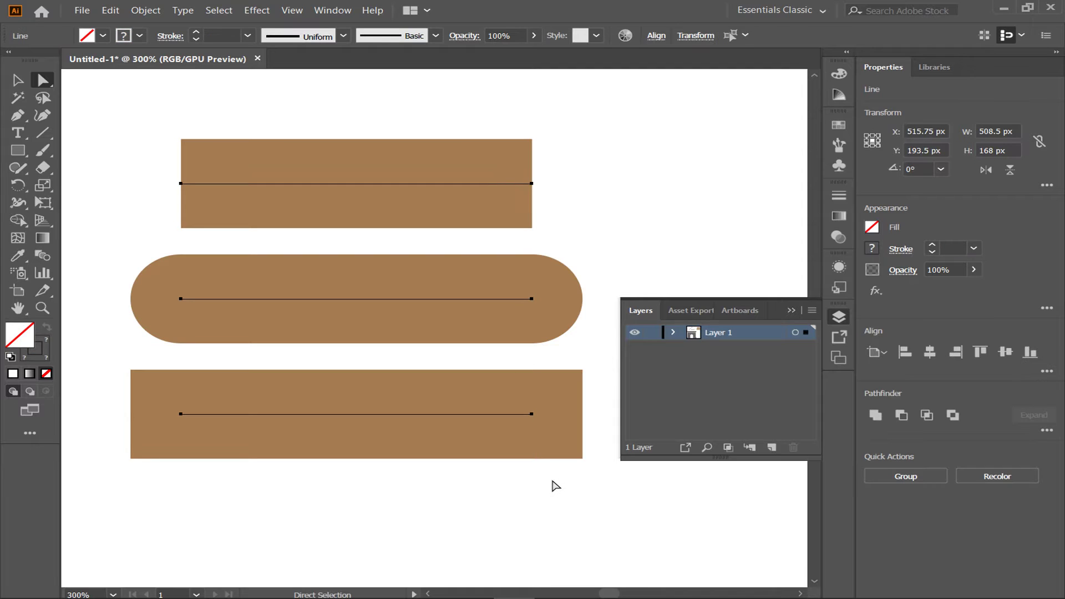
Hide all panels, enlarge the view of the three bars to 400% to compare their caps, and deselect them.
{"action": "key", "text": "Tab"}
{"action": "key", "text": "v"}
{"action": "key", "text": "ctrl+equal"}
{"action": "key", "text": "space"}
{"action": "left_click_drag", "start_coordinate": [763, 421], "coordinate": [388, 390]}
{"action": "key", "text": "a"}
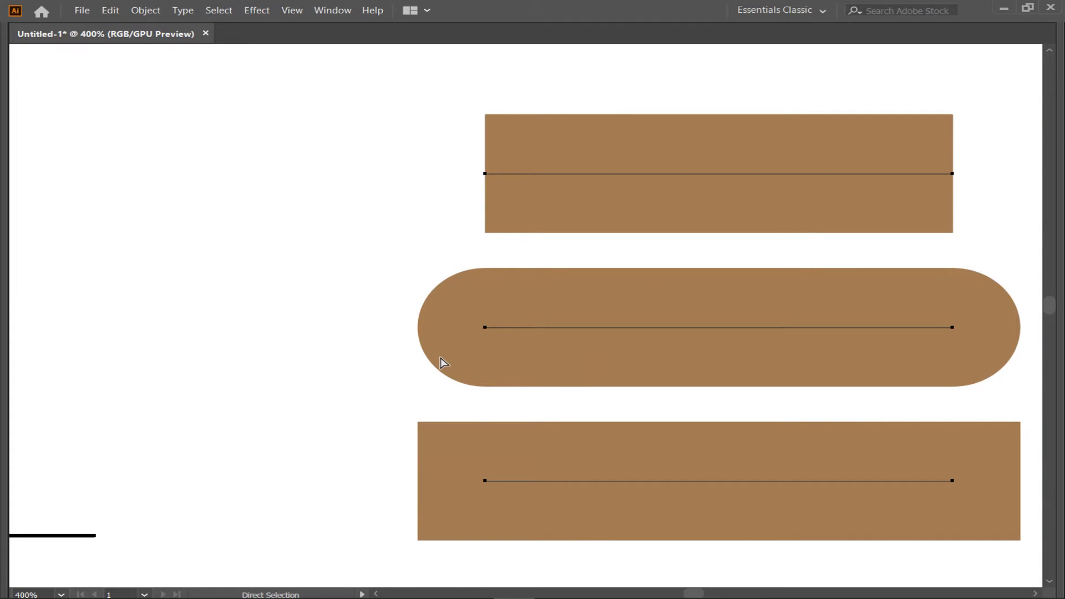
{"action": "left_click", "coordinate": [333, 395]}
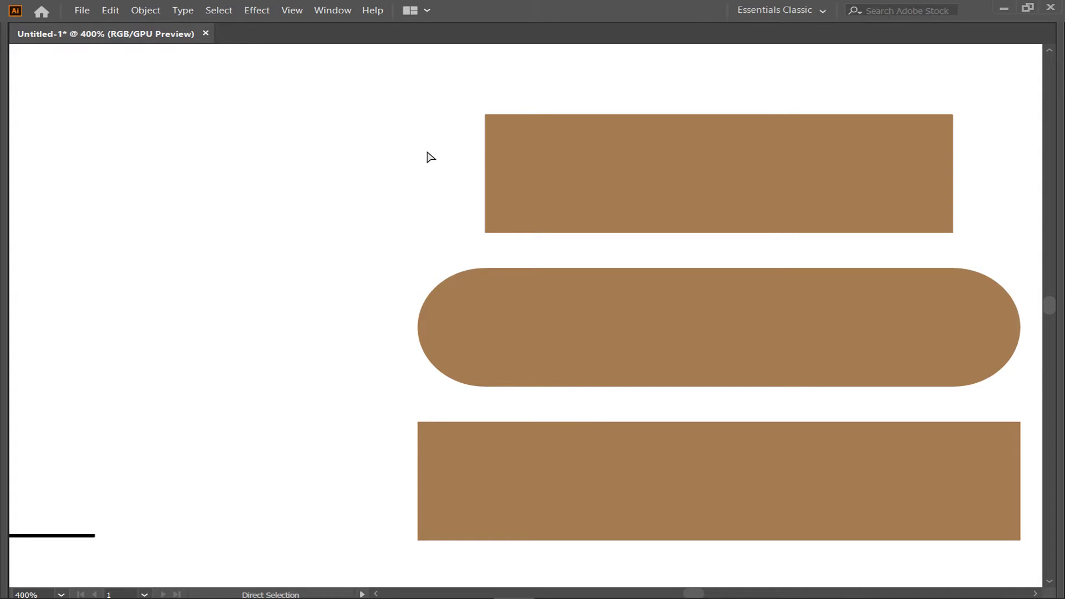
Test Direct Selection marquees over the bottom bar's left end, both reaching and missing its anchor point, with the panels hidden.
{"action": "left_click_drag", "start_coordinate": [321, 399], "coordinate": [557, 553]}
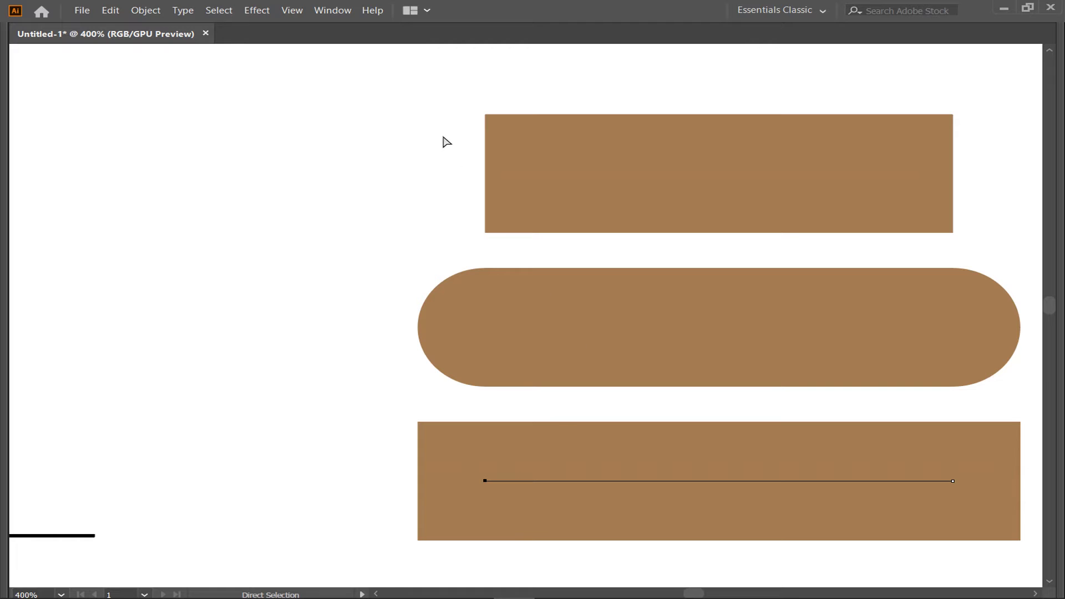
{"action": "left_click_drag", "start_coordinate": [278, 403], "coordinate": [443, 562]}
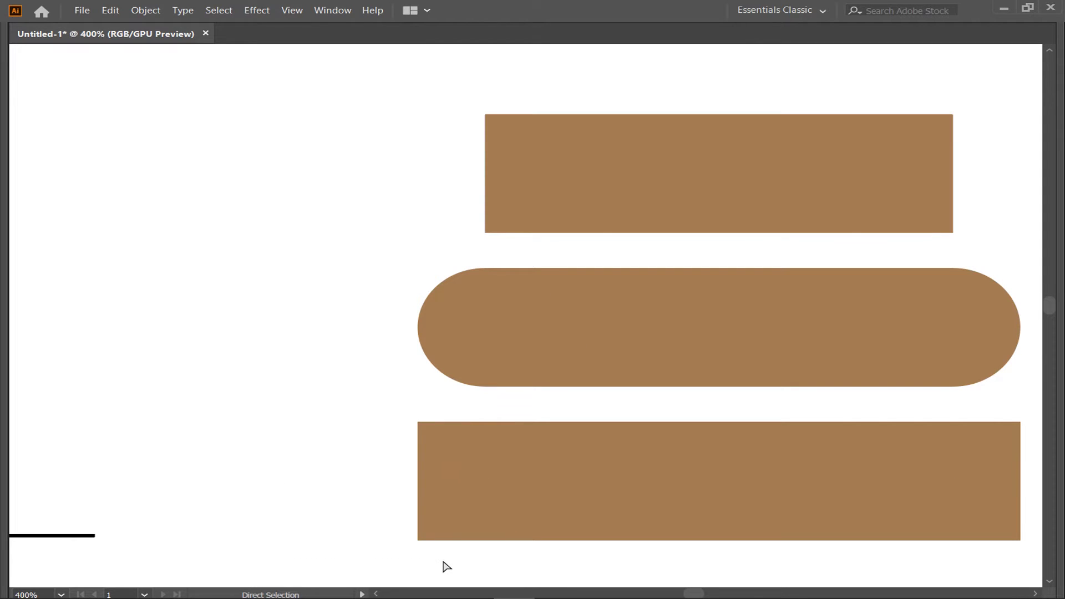
{"action": "left_click_drag", "start_coordinate": [357, 409], "coordinate": [456, 558]}
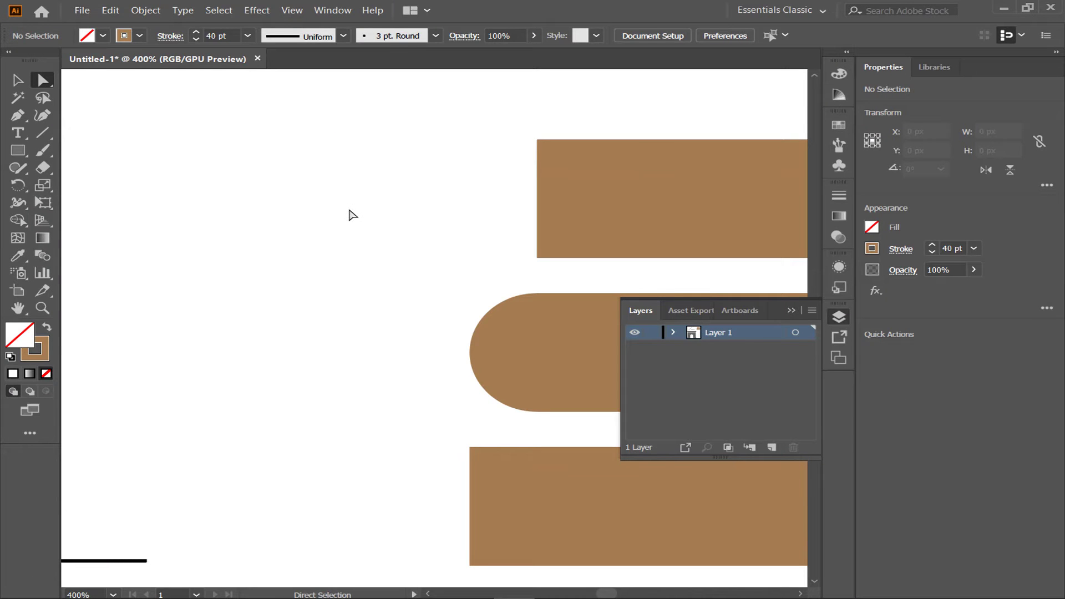
{"action": "key", "text": "alt"}
{"action": "key", "text": "Tab"}
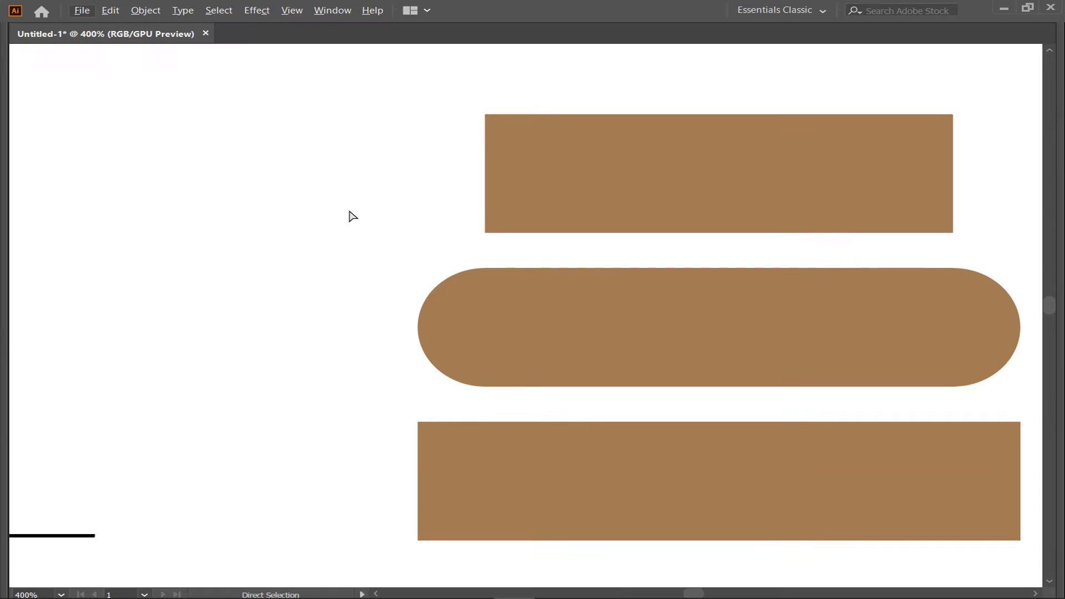
Direct-select the left anchor points of the three bars and compare their paths in Outline and Preview views.
{"action": "left_click_drag", "start_coordinate": [306, 75], "coordinate": [548, 565]}
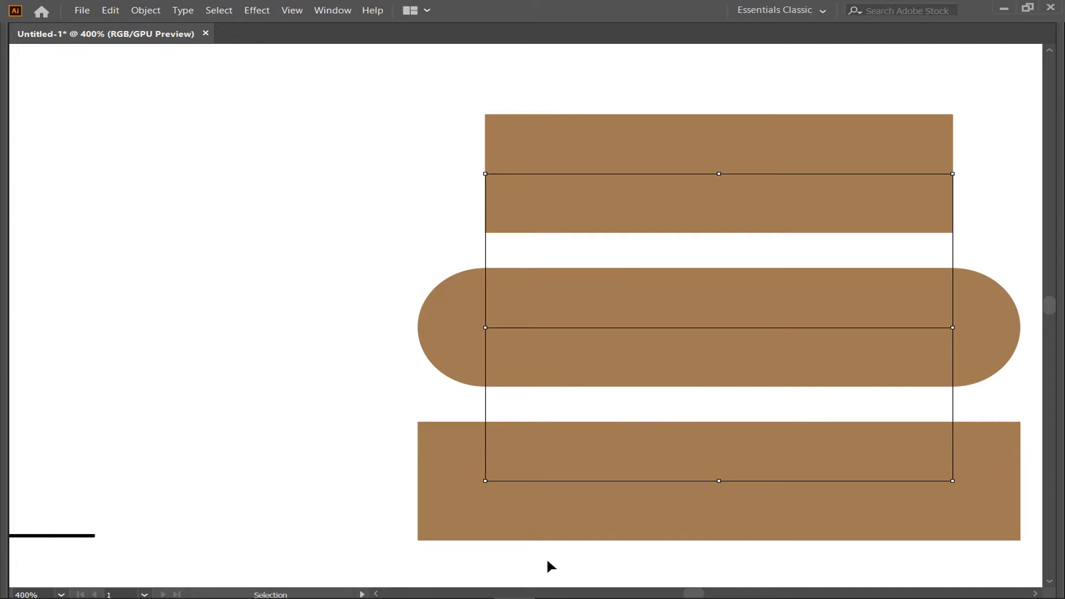
{"action": "key", "text": "ctrl+y"}
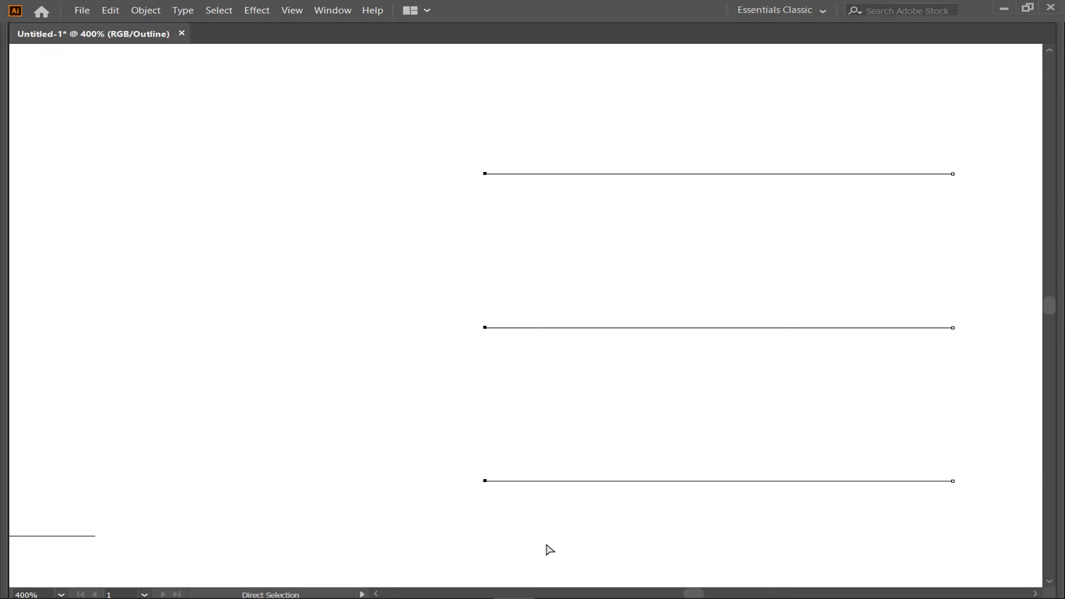
{"action": "key", "text": "ctrl+y"}
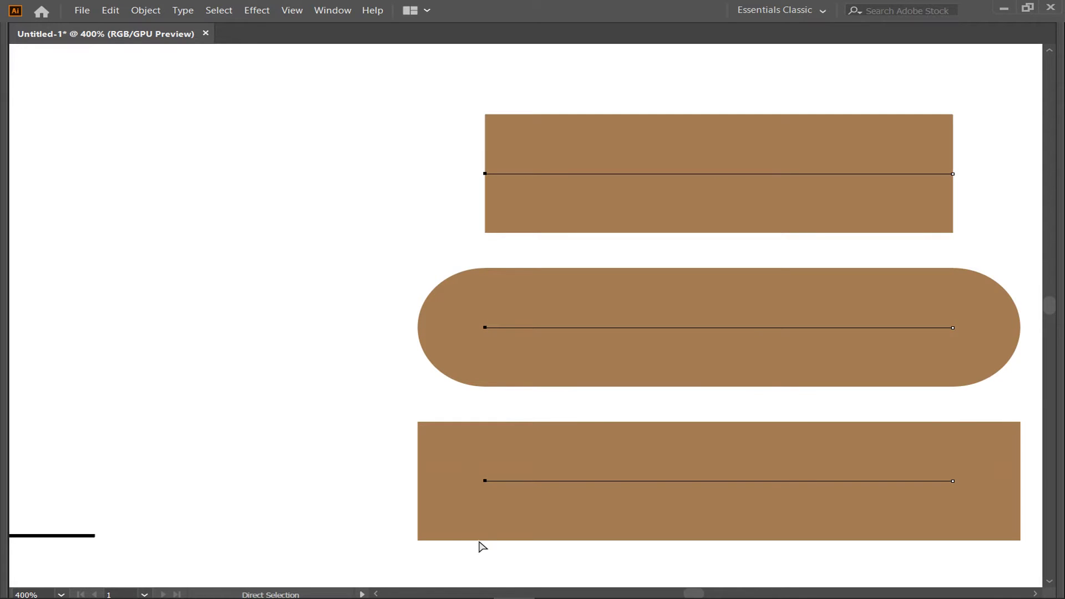
{"action": "key", "text": "space"}
{"action": "left_click_drag", "start_coordinate": [555, 548], "coordinate": [487, 551]}
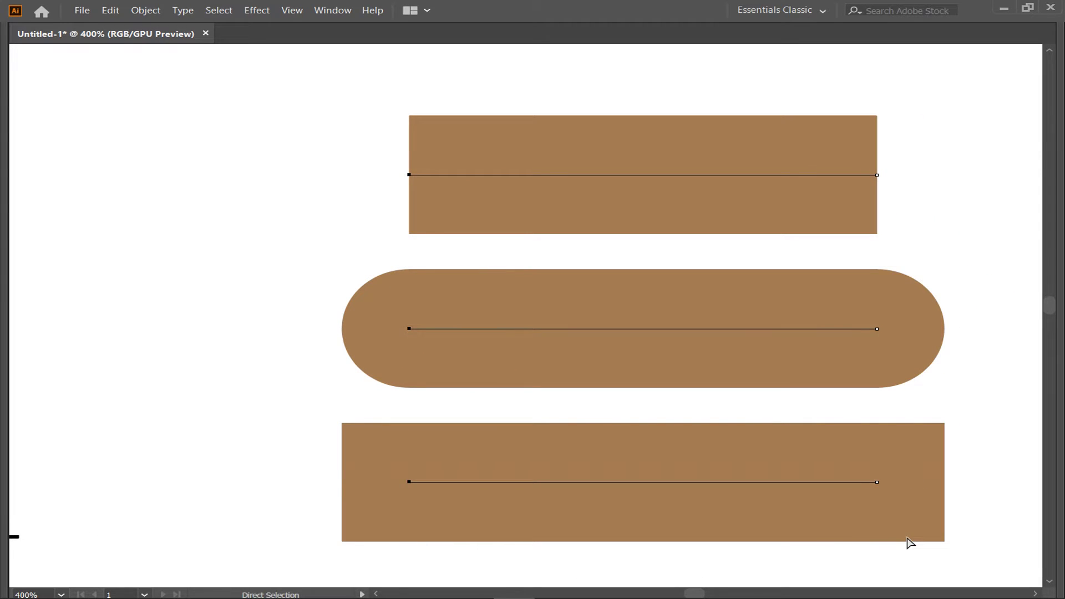
{"action": "left_click", "coordinate": [293, 300]}
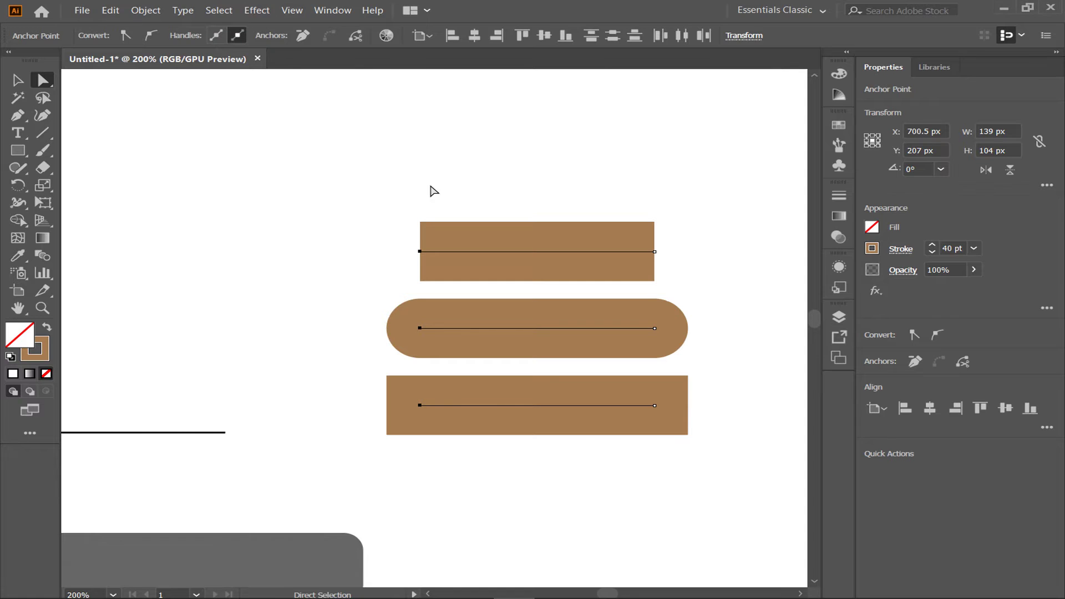
Show the stroke options, deselect the bars, and draw a 168 px square with the 40 pt brown stroke below them.
{"action": "left_click", "coordinate": [840, 195]}
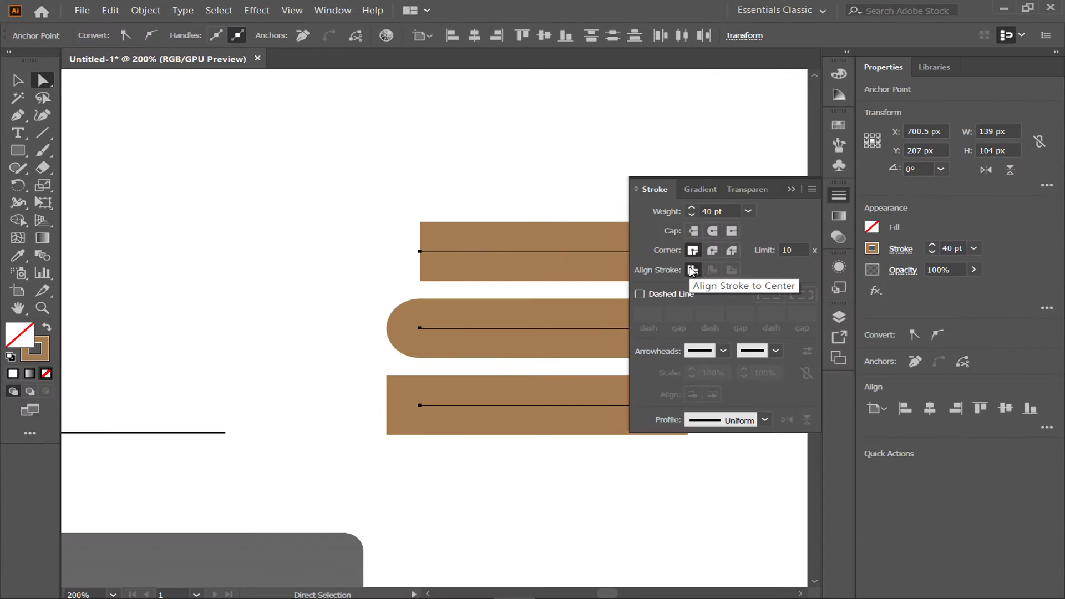
{"action": "left_click", "coordinate": [418, 185]}
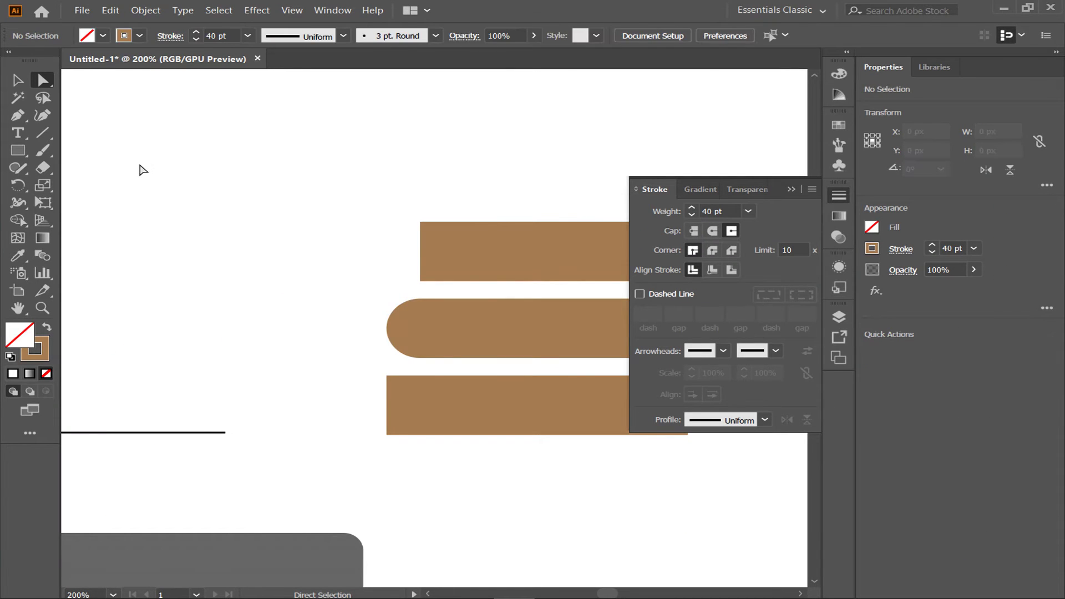
{"action": "left_click", "coordinate": [25, 151]}
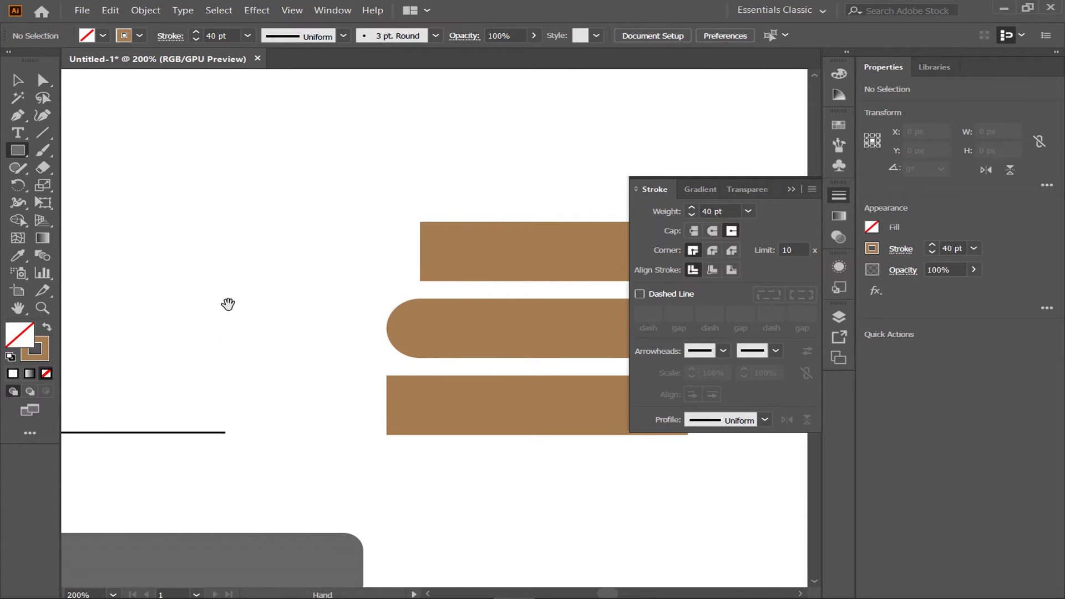
{"action": "mouse_move", "coordinate": [381, 423]}
{"action": "left_mouse_down"}
{"action": "mouse_move", "coordinate": [161, 214]}
{"action": "mouse_move", "coordinate": [91, 188]}
{"action": "left_mouse_up"}
{"action": "left_click_drag", "start_coordinate": [210, 259], "coordinate": [493, 508]}
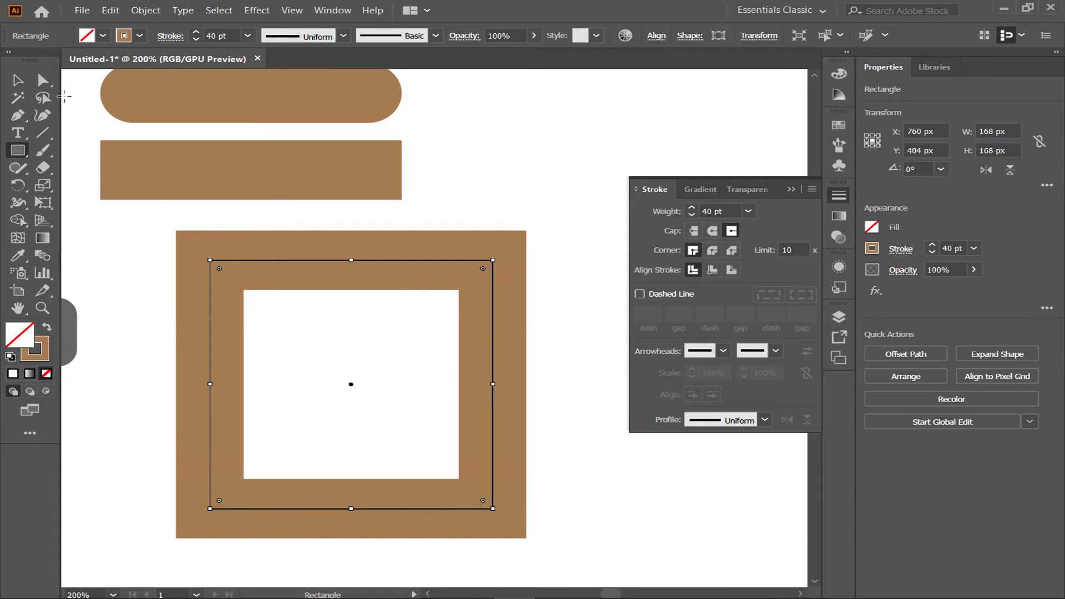
Delete the square's bottom-left anchor point with Direct Selection, leaving an open L-shaped path.
{"action": "left_click", "coordinate": [43, 82]}
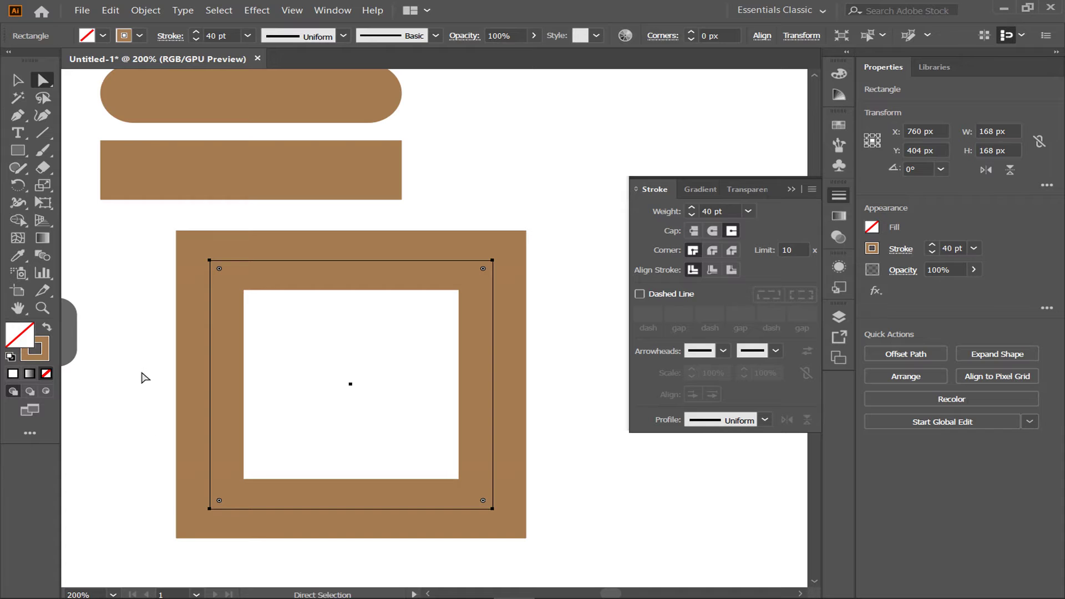
{"action": "key", "text": "alt"}
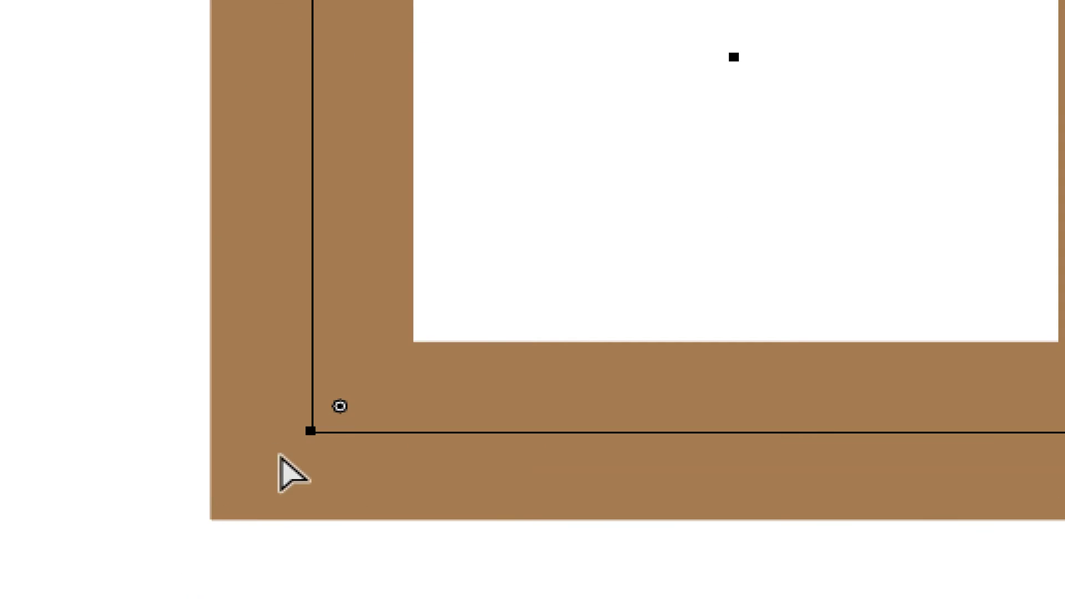
{"action": "left_click_drag", "start_coordinate": [142, 466], "coordinate": [191, 500]}
{"action": "left_click_drag", "start_coordinate": [280, 407], "coordinate": [474, 564]}
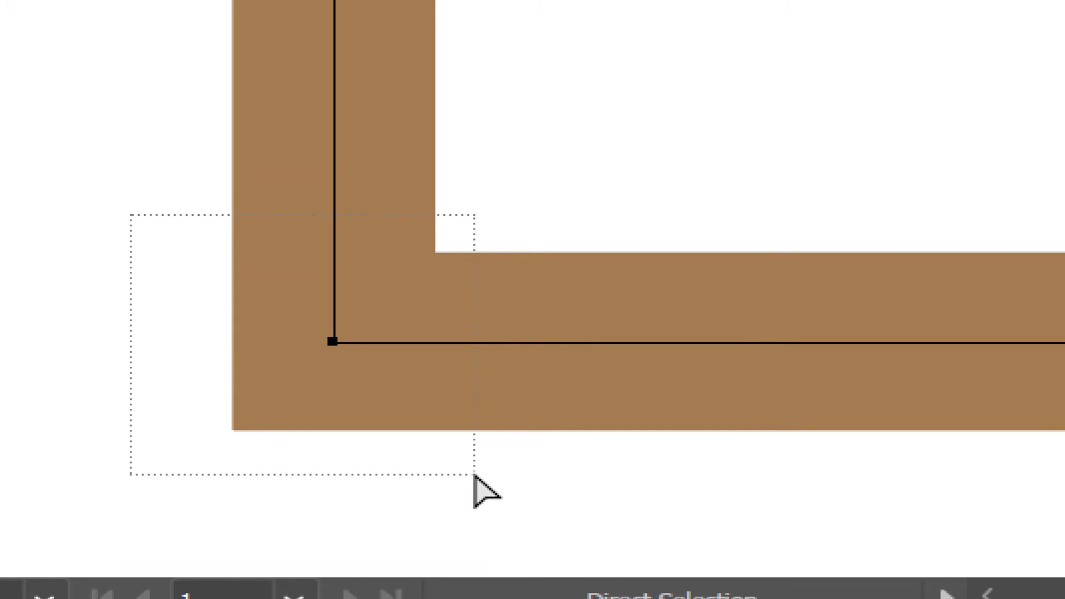
{"action": "left_click_drag", "start_coordinate": [475, 476], "coordinate": [475, 475]}
{"action": "key", "text": "Delete"}
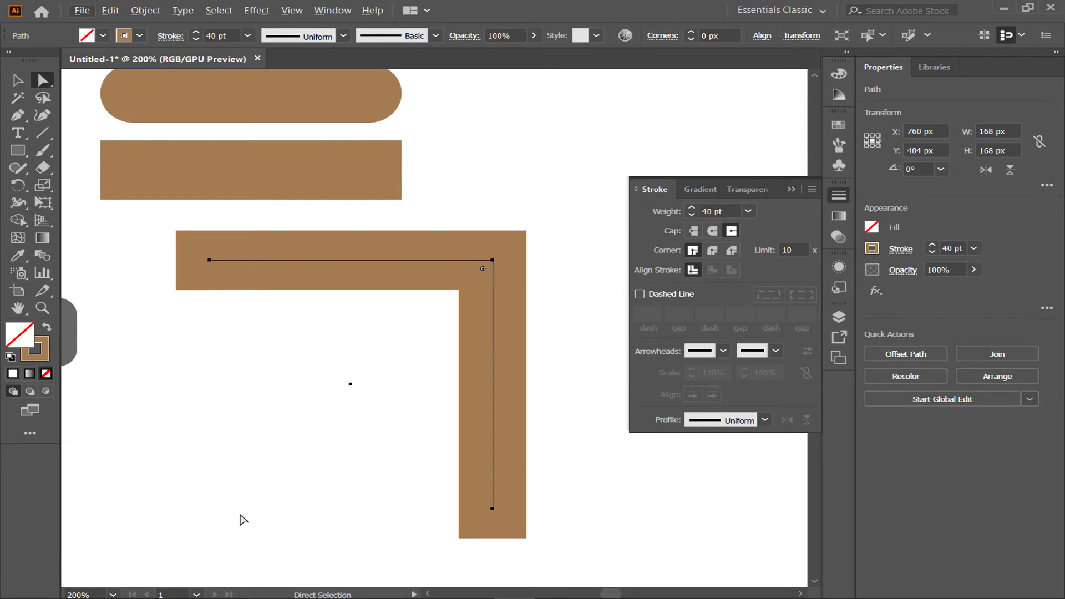
Shorten the L-shaped path's vertical leg by nudging its lower end point up until the path is about 113 px high.
{"action": "left_click_drag", "start_coordinate": [333, 486], "coordinate": [429, 484]}
{"action": "key", "text": "Up"}
{"action": "key", "text": "Up"}
{"action": "key", "text": "Up"}
{"action": "key", "text": "Up"}
{"action": "key", "text": "Up"}
{"action": "key", "text": "Up"}
{"action": "key", "text": "Up"}
{"action": "key", "text": "Up"}
{"action": "key", "text": "Up"}
{"action": "key", "text": "Up"}
{"action": "key", "text": "Up"}
{"action": "key", "text": "Up"}
{"action": "key", "text": "Up"}
{"action": "key", "text": "Up"}
{"action": "key", "text": "Up"}
{"action": "key", "text": "Up"}
{"action": "key", "text": "Up"}
{"action": "key", "text": "Up"}
{"action": "key", "text": "Up"}
{"action": "key", "text": "Up"}
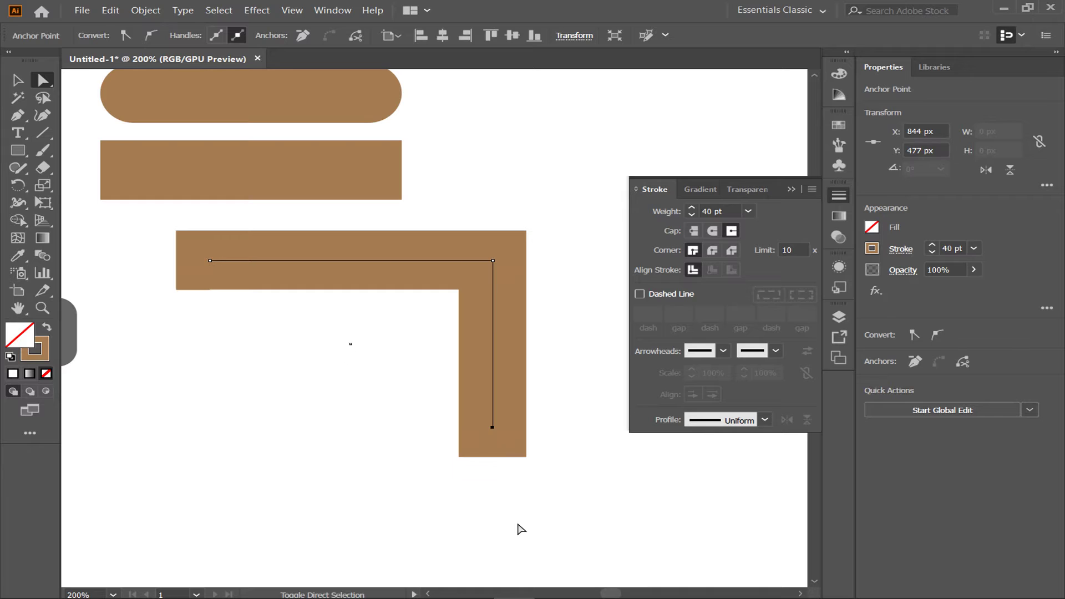
{"action": "left_click", "coordinate": [395, 461]}
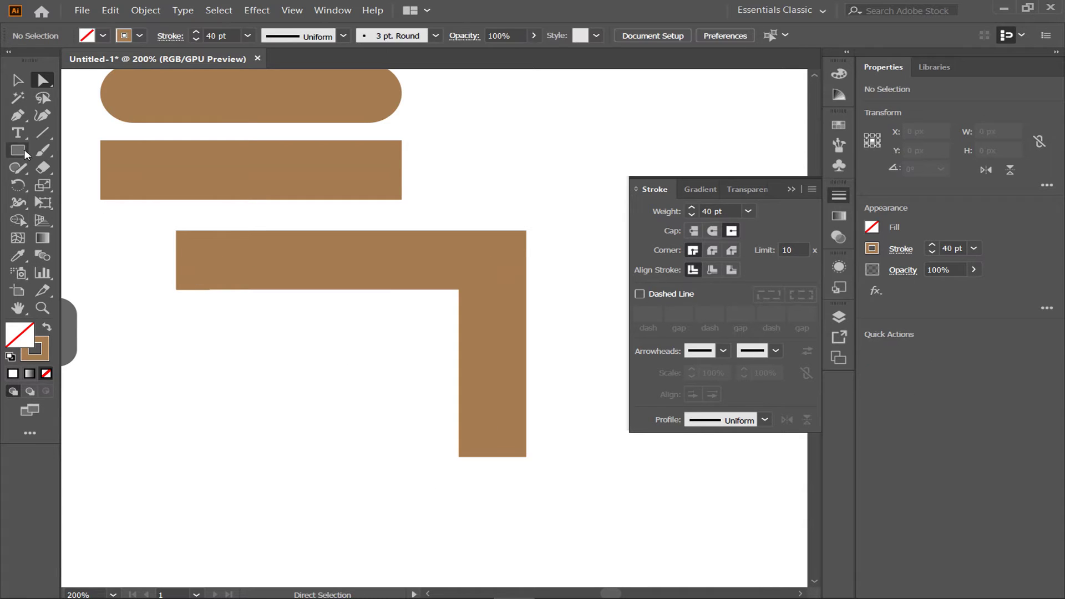
Move the L-shaped path down and left to about X 708, Y 429.5 px and set its corner to Round Join.
{"action": "key", "text": "v"}
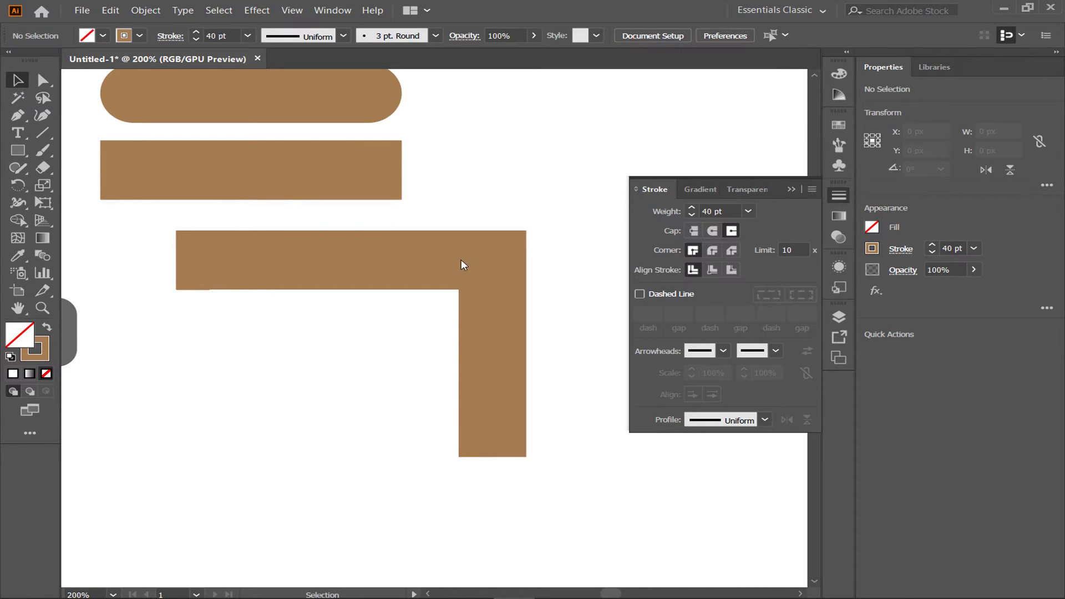
{"action": "left_click_drag", "start_coordinate": [472, 270], "coordinate": [385, 348]}
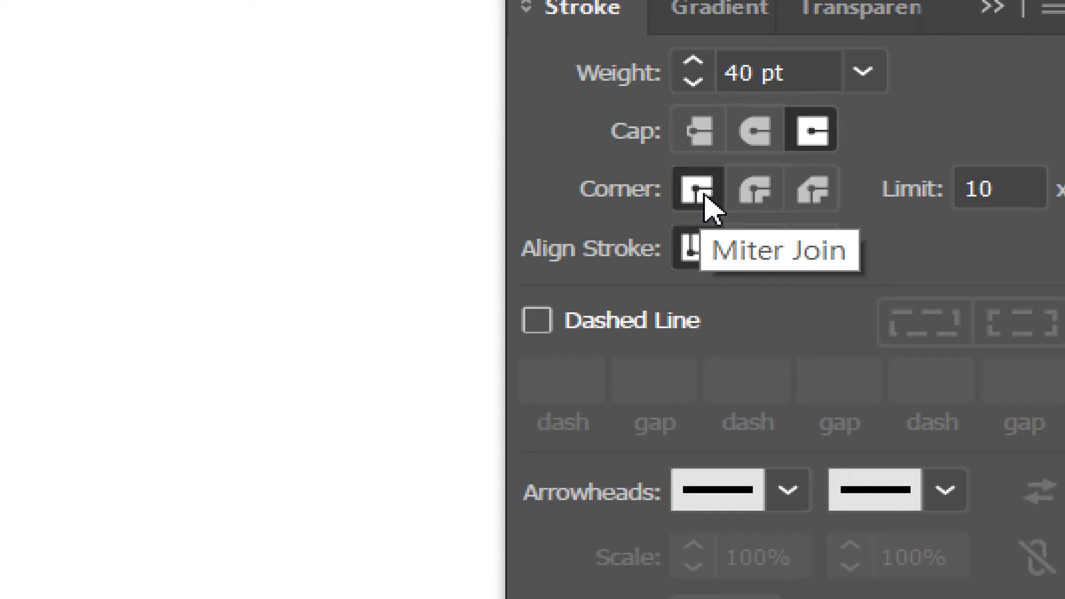
{"action": "left_click", "coordinate": [749, 192]}
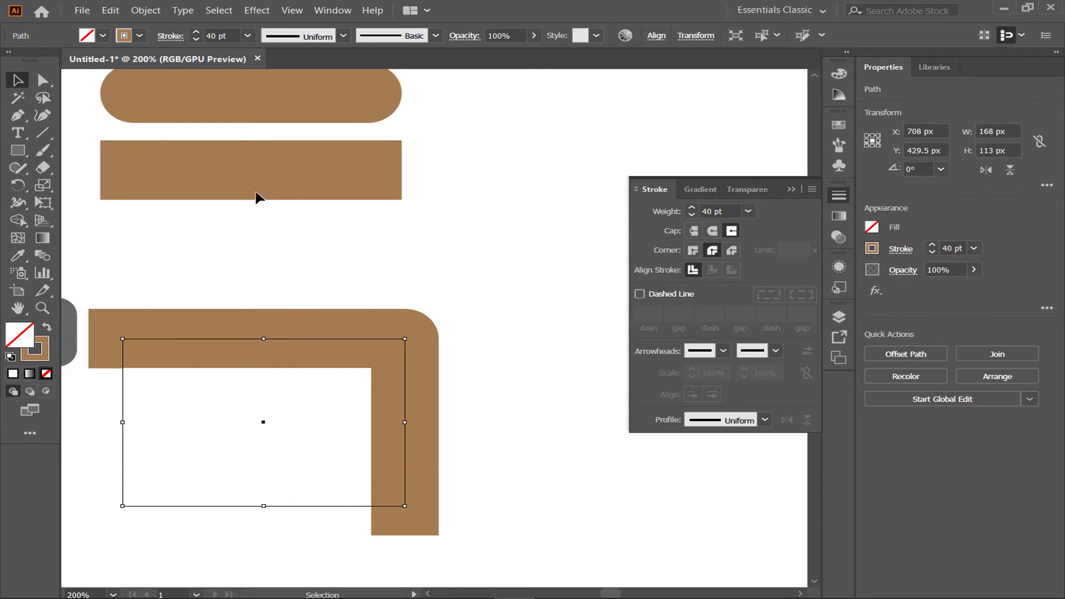
Give the path butt caps and extend its lower end with a horizontal Pen segment to about X 901, Y 486 px, and deselect it.
{"action": "left_click", "coordinate": [16, 119]}
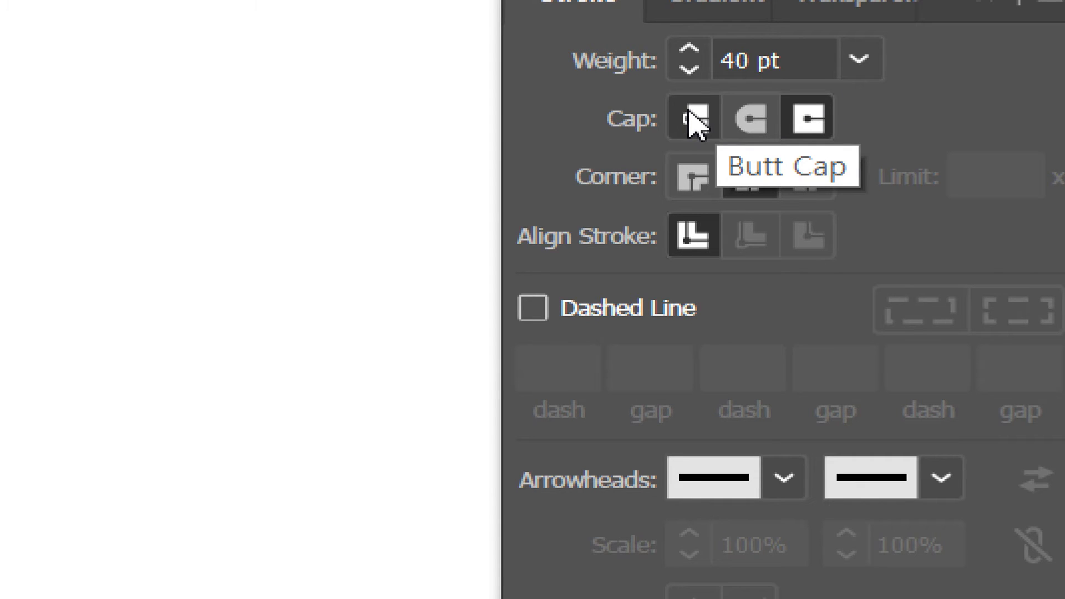
{"action": "left_click", "coordinate": [688, 111]}
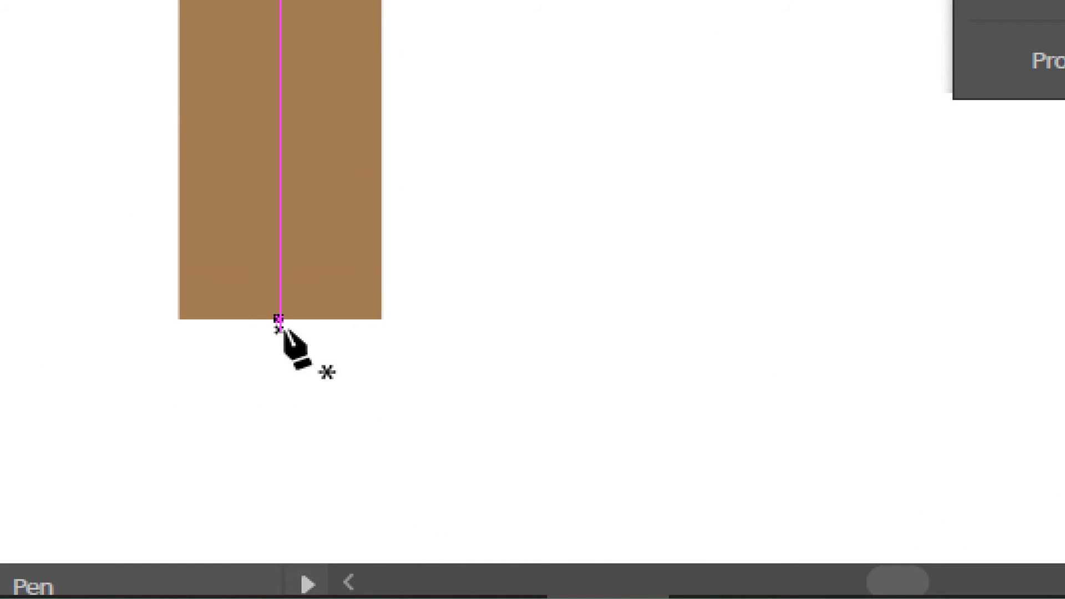
{"action": "left_click", "coordinate": [279, 319]}
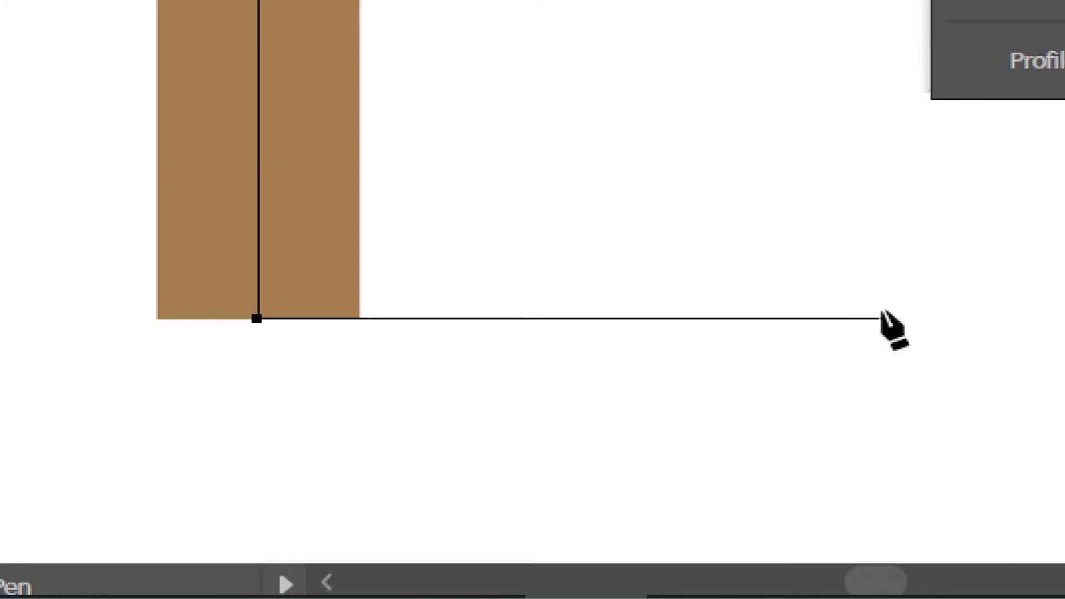
{"action": "left_click", "coordinate": [806, 320]}
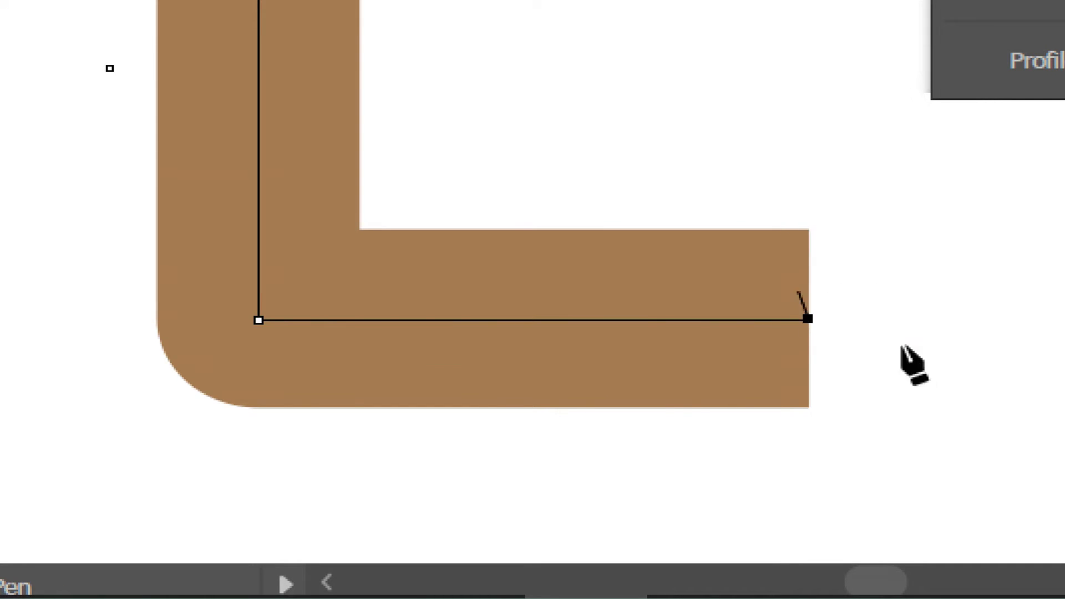
{"action": "key", "text": "a"}
{"action": "left_click", "coordinate": [718, 218]}
{"action": "key", "text": "p"}
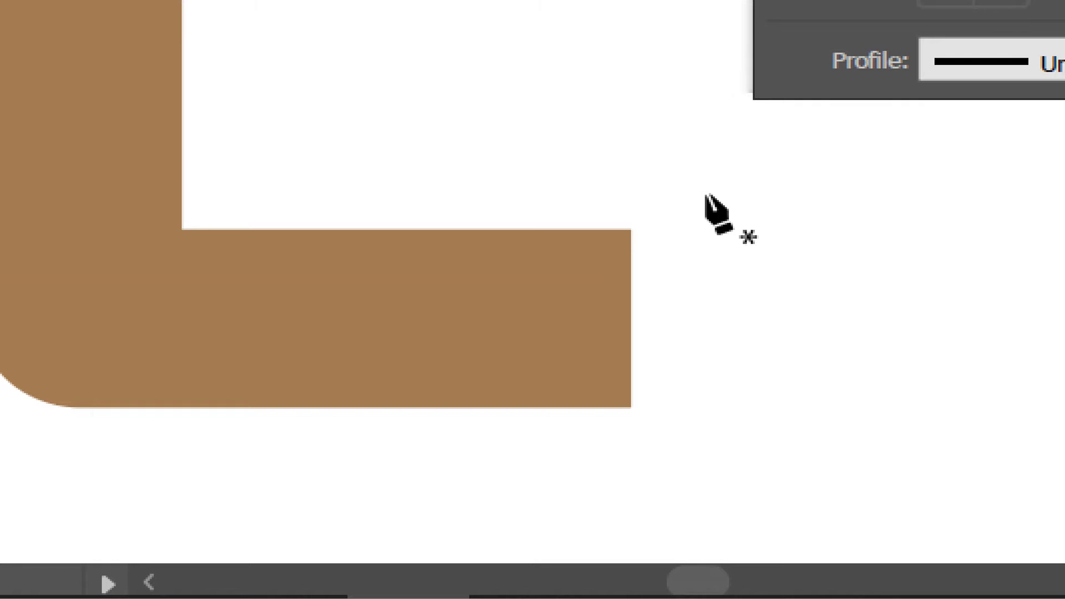
{"action": "key", "text": "v"}
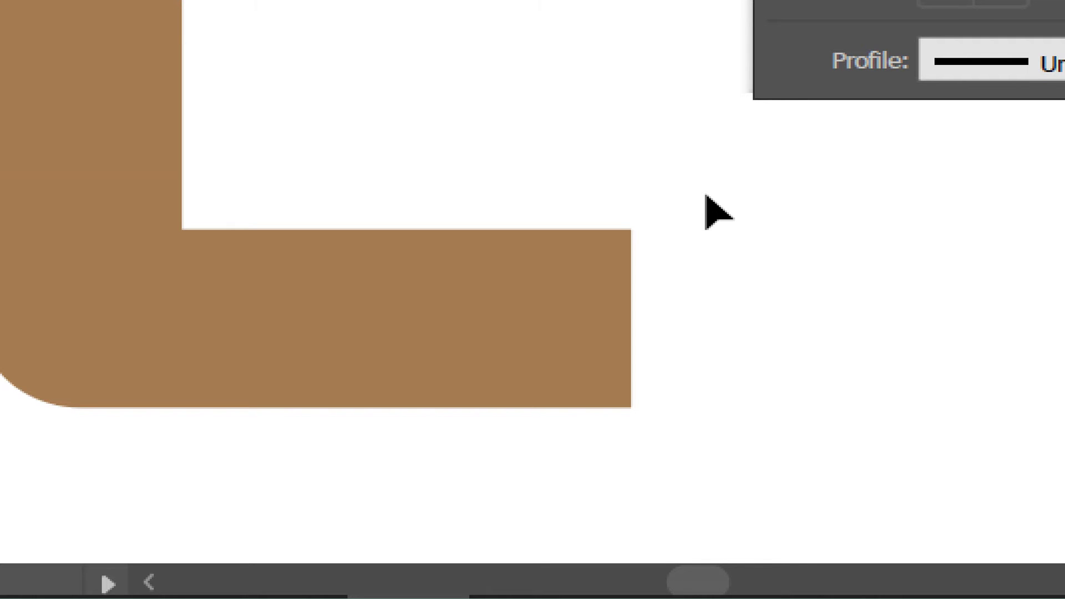
{"action": "key", "text": "a"}
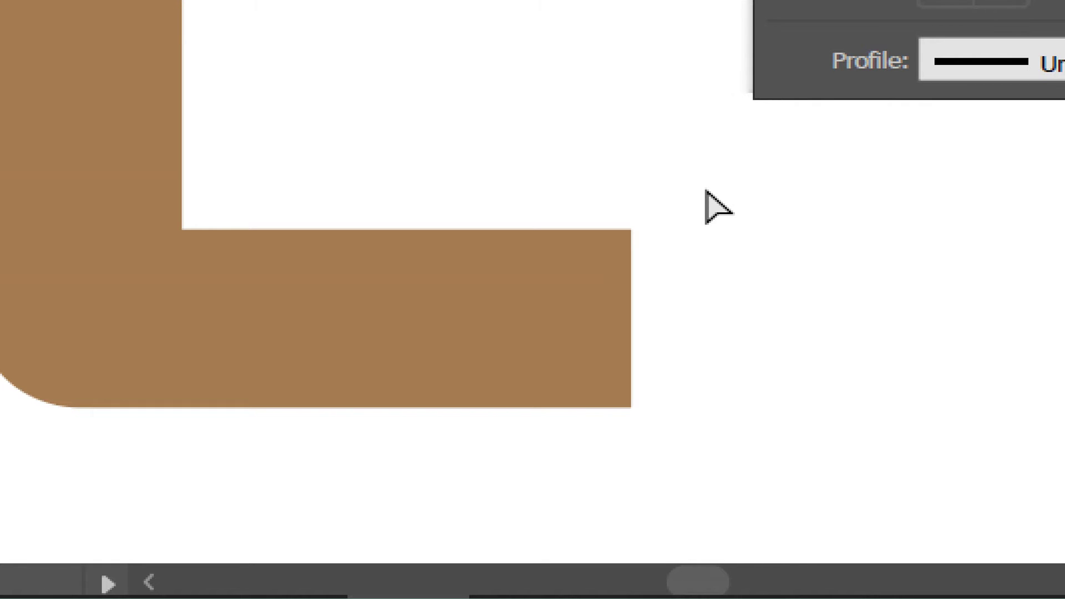
Try Bevel Join on the stepped path, return its corners to Round Join, and give it Round Cap ends.
{"action": "left_click_drag", "start_coordinate": [535, 161], "coordinate": [642, 456]}
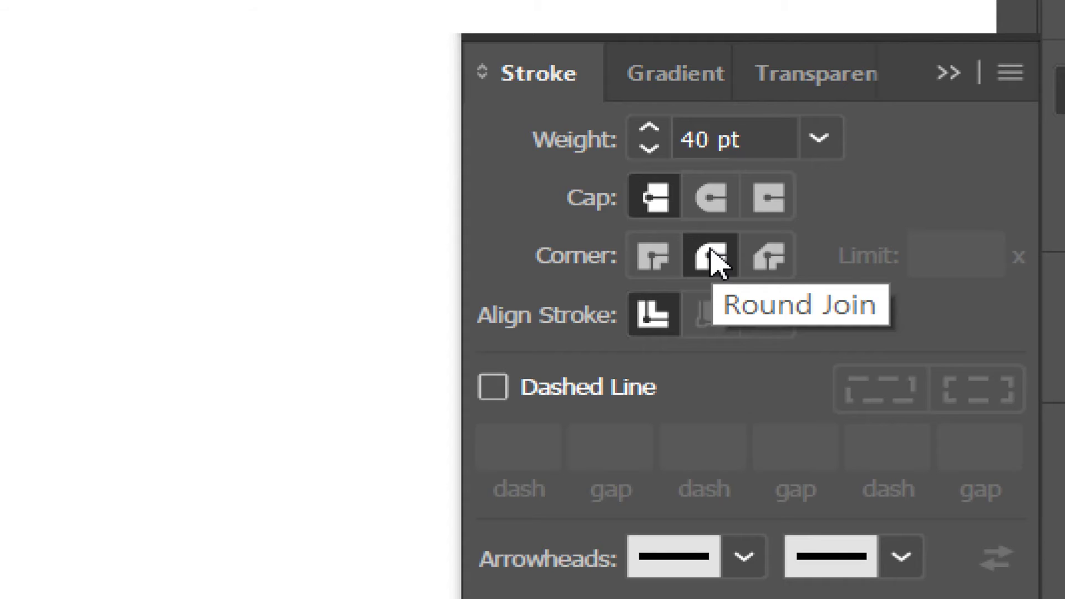
{"action": "left_click", "coordinate": [765, 258]}
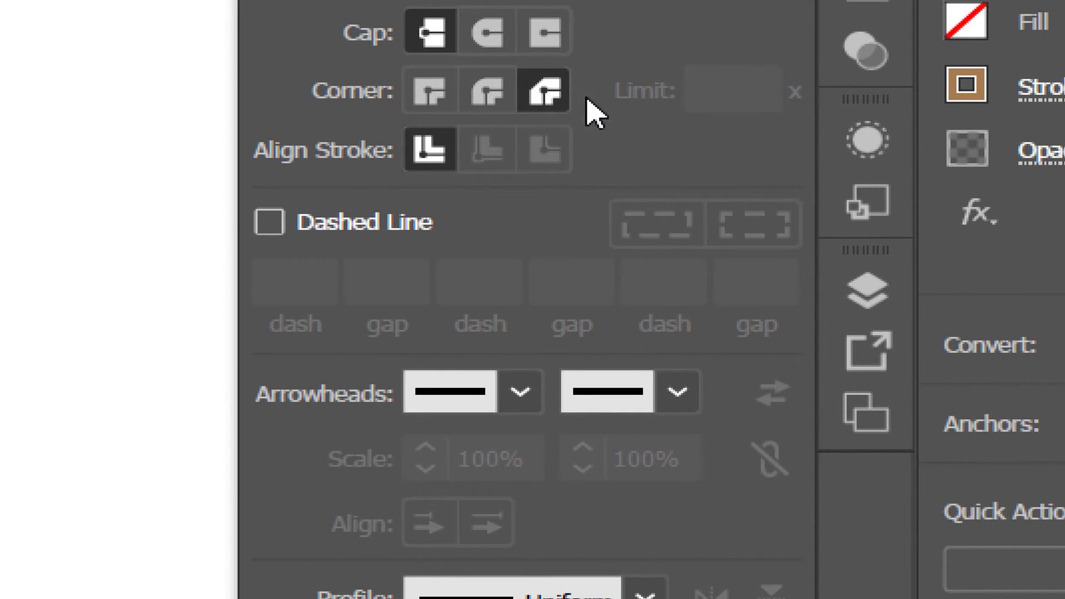
{"action": "left_click", "coordinate": [496, 89]}
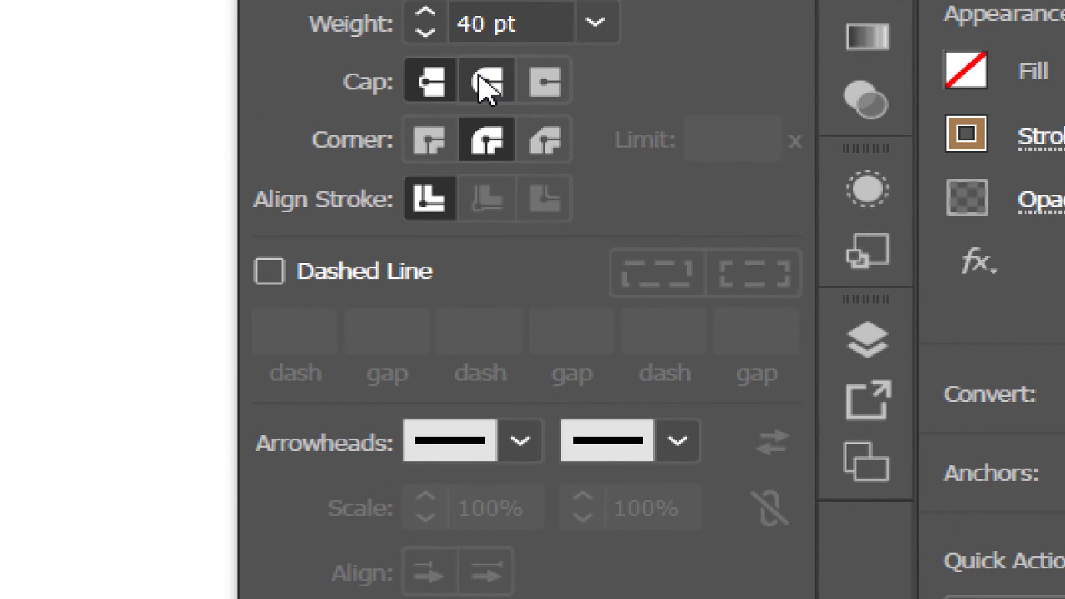
{"action": "left_click", "coordinate": [487, 89]}
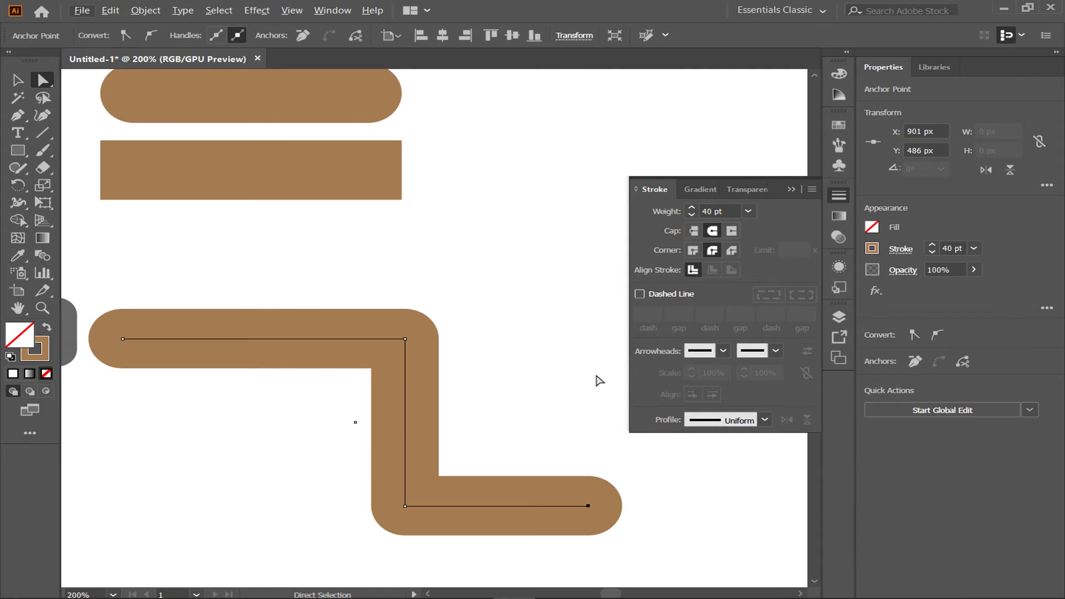
{"action": "left_click", "coordinate": [548, 383]}
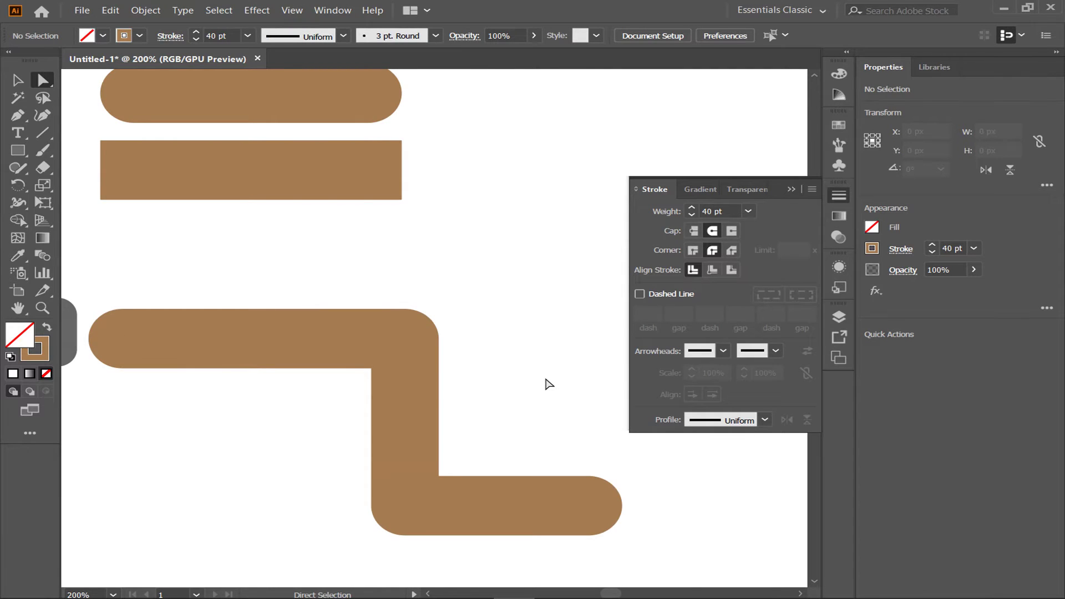
Nudge the path's lower horizontal segment about 99 px left to form a Z shape about 178 px wide, and deselect it.
{"action": "left_click_drag", "start_coordinate": [332, 280], "coordinate": [450, 417]}
{"action": "left_click", "coordinate": [205, 388]}
{"action": "left_click", "coordinate": [503, 486]}
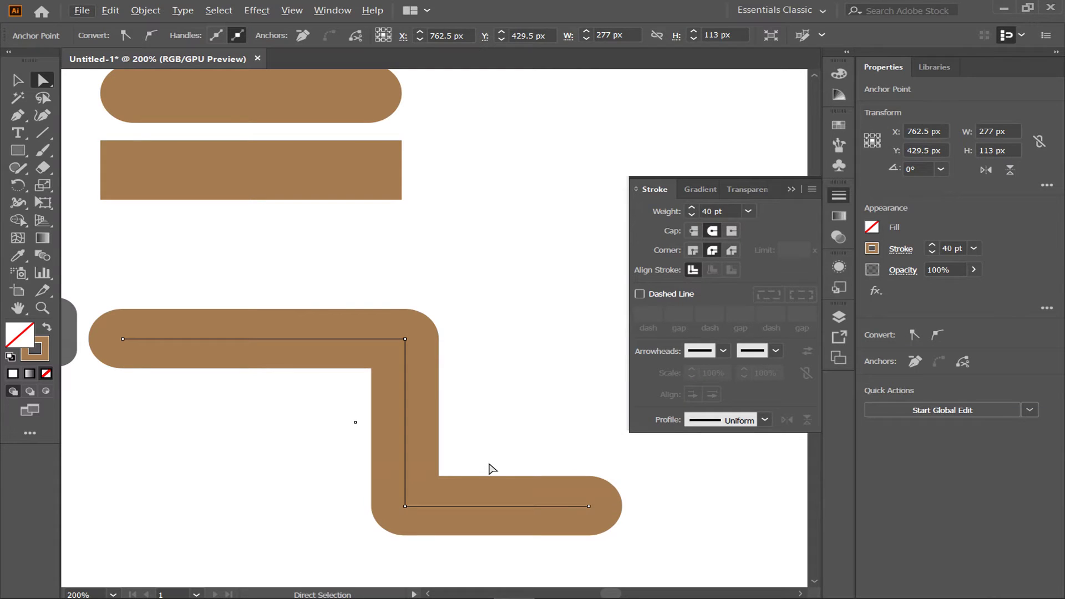
{"action": "key", "text": "alt+Left"}
{"action": "key", "text": "Left"}
{"action": "key", "text": "Left"}
{"action": "key", "text": "Left"}
{"action": "key", "text": "Left"}
{"action": "key", "text": "Escape"}
{"action": "key", "text": "shift+Left"}
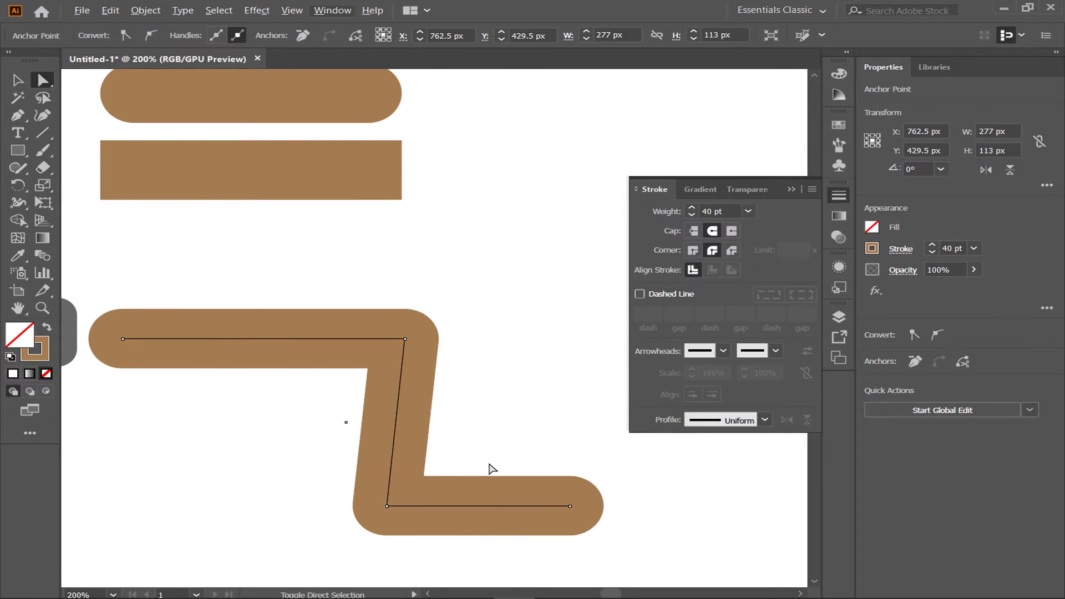
{"action": "key", "text": "shift+Left"}
{"action": "key", "text": "shift+Left"}
{"action": "key", "text": "shift+Left"}
{"action": "key", "text": "shift+Left"}
{"action": "key", "text": "shift+Left"}
{"action": "key", "text": "shift+Left"}
{"action": "key", "text": "shift+Left"}
{"action": "key", "text": "ctrl+z"}
{"action": "key", "text": "ctrl+z"}
{"action": "key", "text": "ctrl+z"}
{"action": "key", "text": "ctrl+z"}
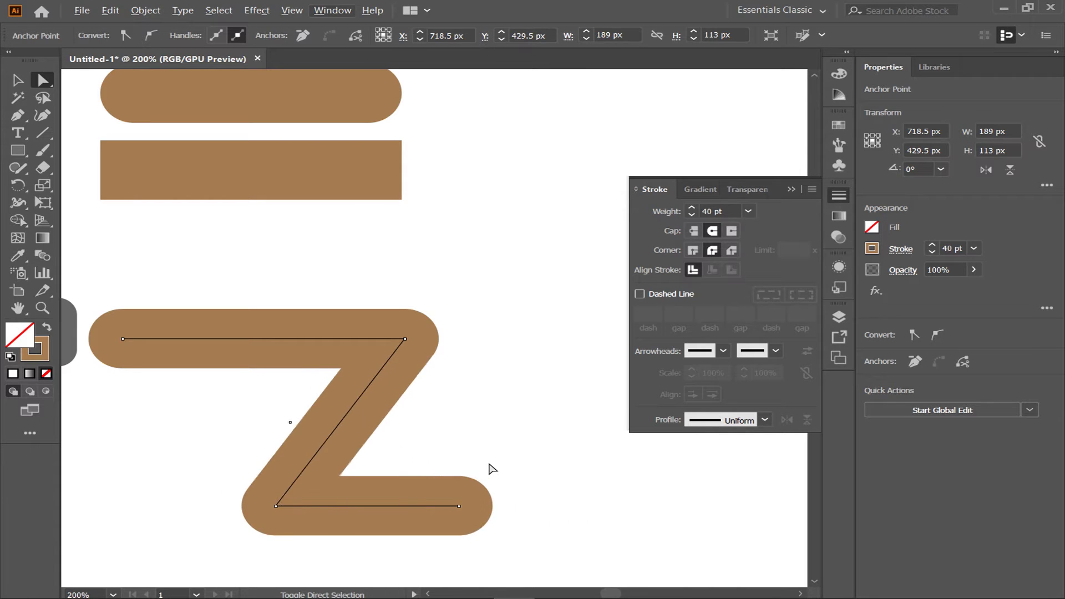
{"action": "key", "text": "shift+Left"}
{"action": "key", "text": "shift+Left"}
{"action": "key", "text": "shift+Left"}
{"action": "key", "text": "shift+Left"}
{"action": "key", "text": "shift+Left"}
{"action": "key", "text": "shift+Left"}
{"action": "key", "text": "shift+Left"}
{"action": "key", "text": "shift+Left"}
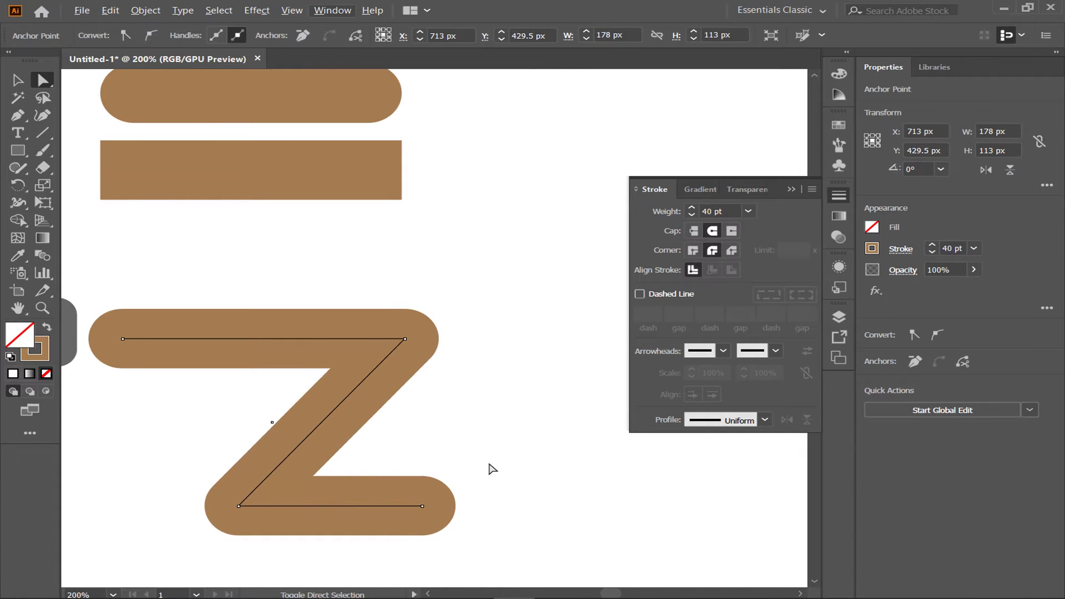
{"action": "left_click", "coordinate": [483, 446]}
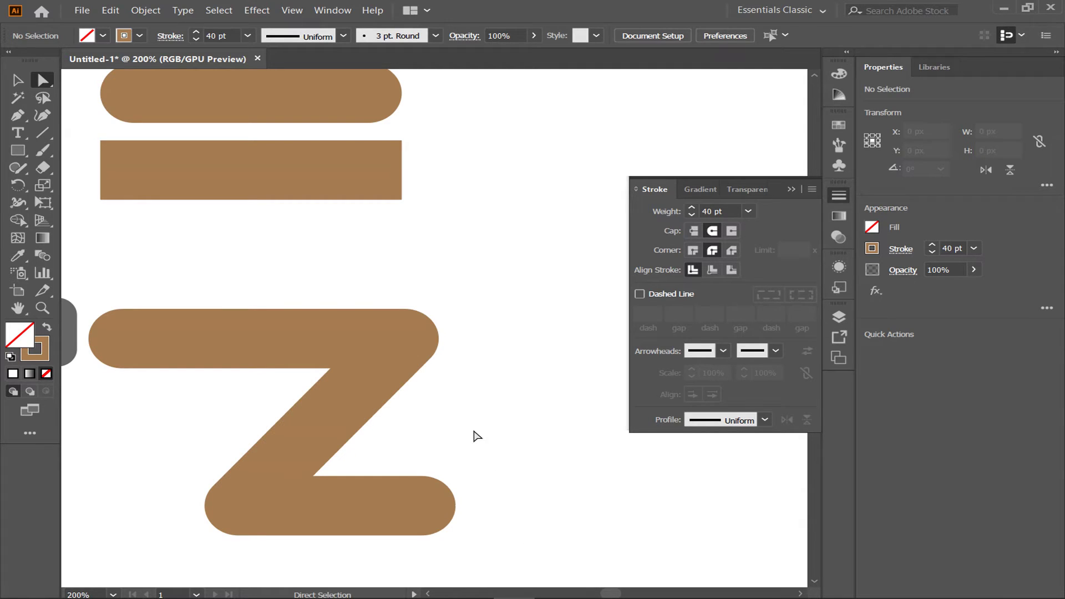
Shorten the Z path's upper arm by moving its free end anchor right to X 690 px, and deselect the path.
{"action": "left_click_drag", "start_coordinate": [170, 417], "coordinate": [98, 304]}
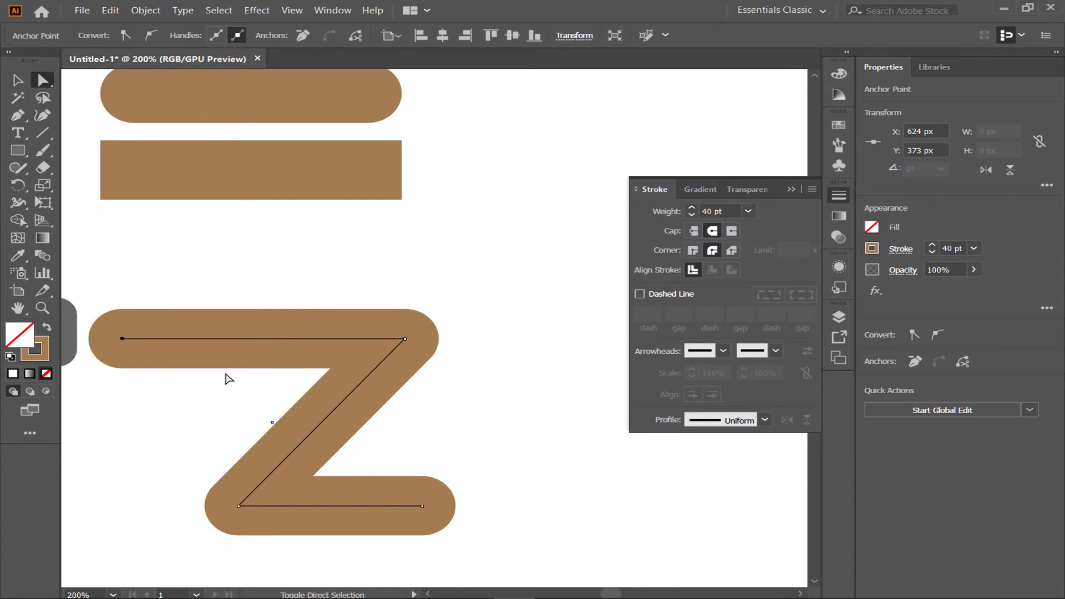
{"action": "key", "text": "Right"}
{"action": "key", "text": "Right"}
{"action": "key", "text": "Right"}
{"action": "key", "text": "Right"}
{"action": "key", "text": "Right"}
{"action": "key", "text": "Right"}
{"action": "key", "text": "Right"}
{"action": "key", "text": "Right"}
{"action": "key", "text": "Right"}
{"action": "key", "text": "Right"}
{"action": "key", "text": "Right"}
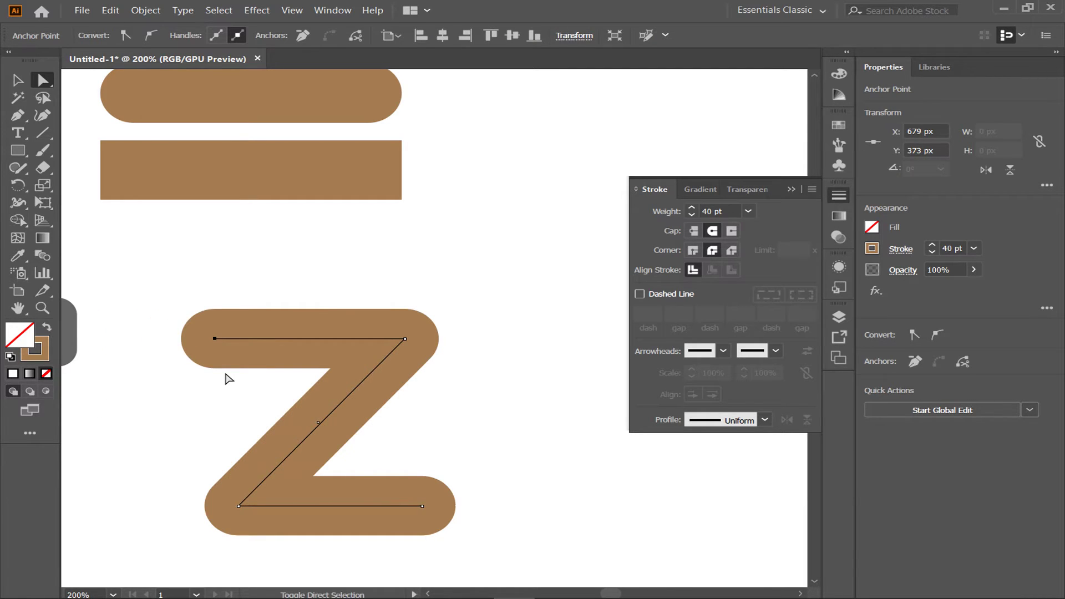
{"action": "key", "text": "Right"}
{"action": "key", "text": "Right"}
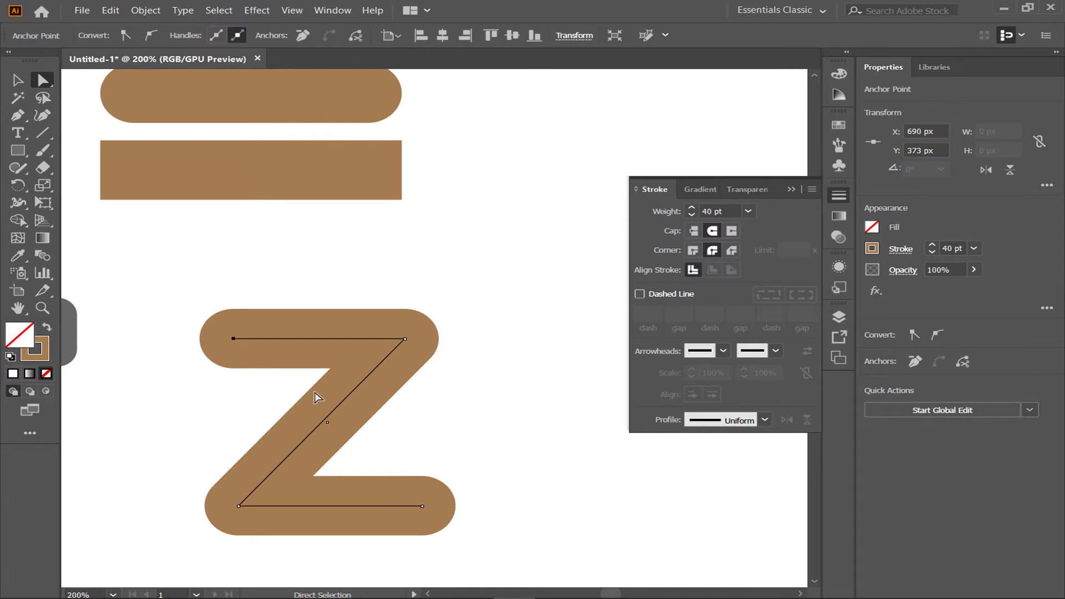
{"action": "left_click", "coordinate": [553, 419]}
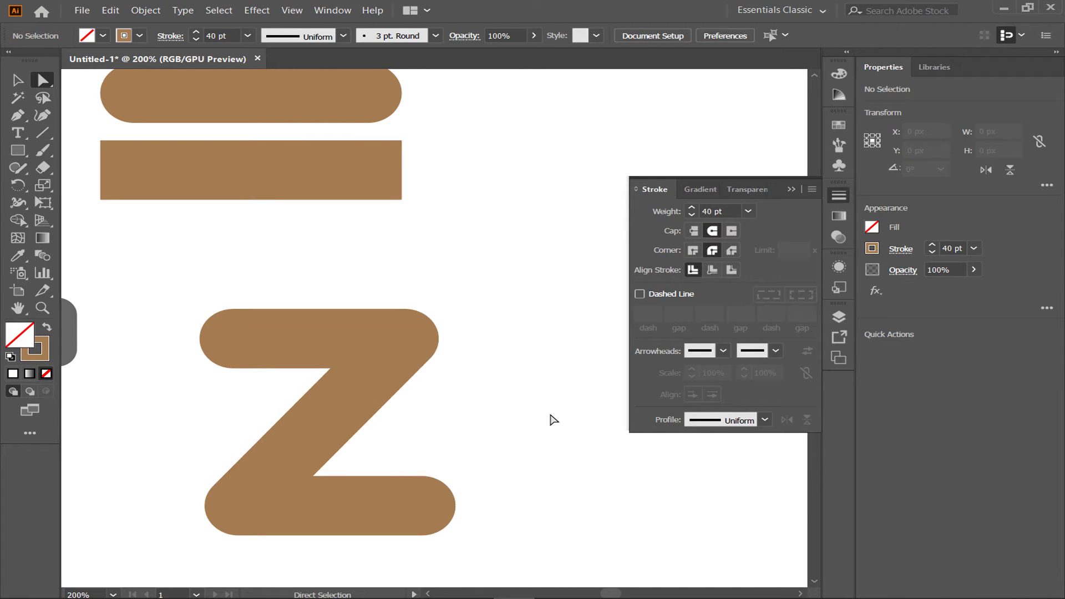
Move the whole Z-shaped path up and right so its upper arm lines up beside the lower square-ended bar.
{"action": "key", "text": "alt"}
{"action": "left_click", "coordinate": [24, 81]}
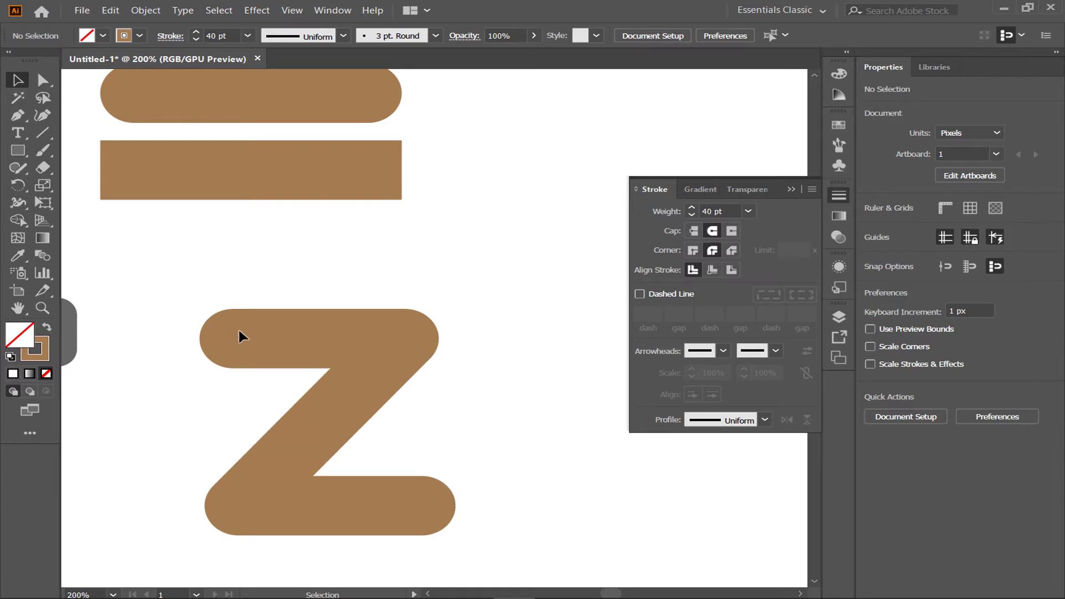
{"action": "left_click_drag", "start_coordinate": [245, 337], "coordinate": [321, 255]}
{"action": "left_click_drag", "start_coordinate": [411, 222], "coordinate": [459, 173]}
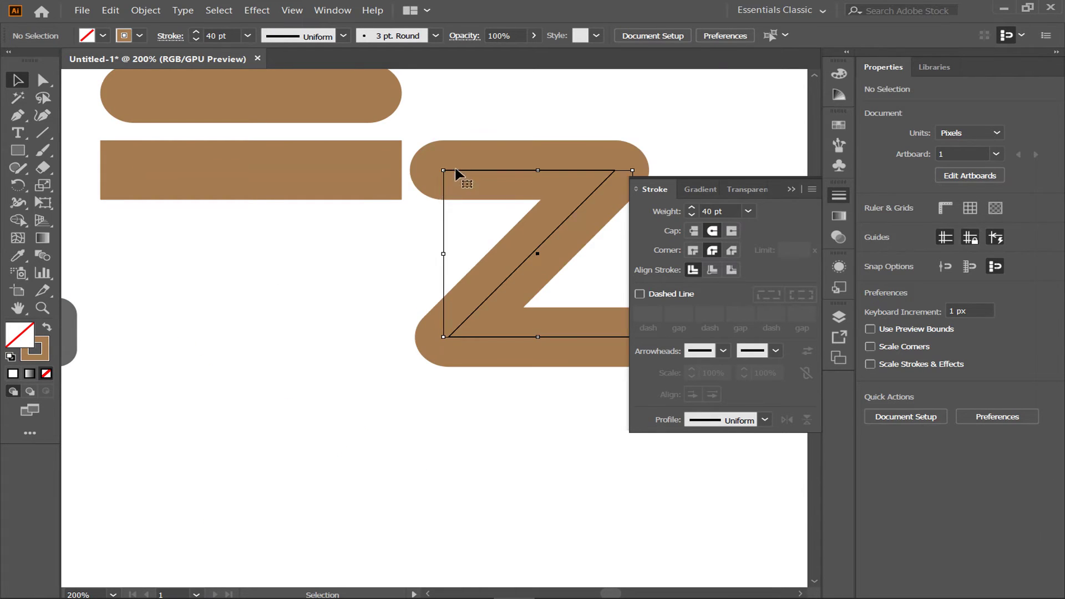
Draw a brown-stroked rectangle about 199 by 97 px below the Z shape and give it Miter Join and Butt Cap.
{"action": "left_click", "coordinate": [18, 150]}
{"action": "left_click_drag", "start_coordinate": [153, 415], "coordinate": [487, 557]}
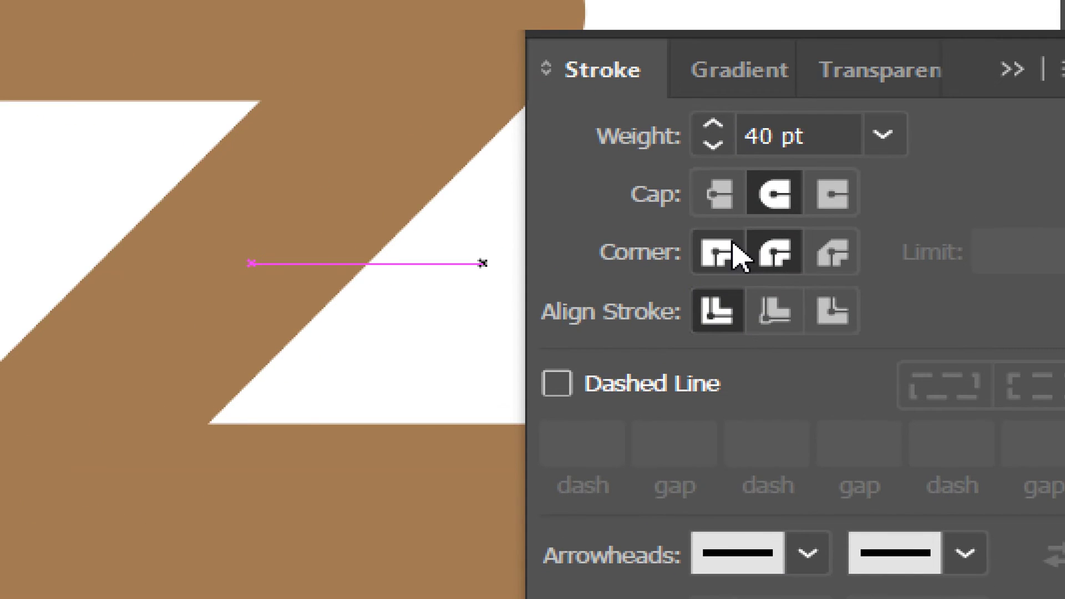
{"action": "left_click", "coordinate": [697, 247]}
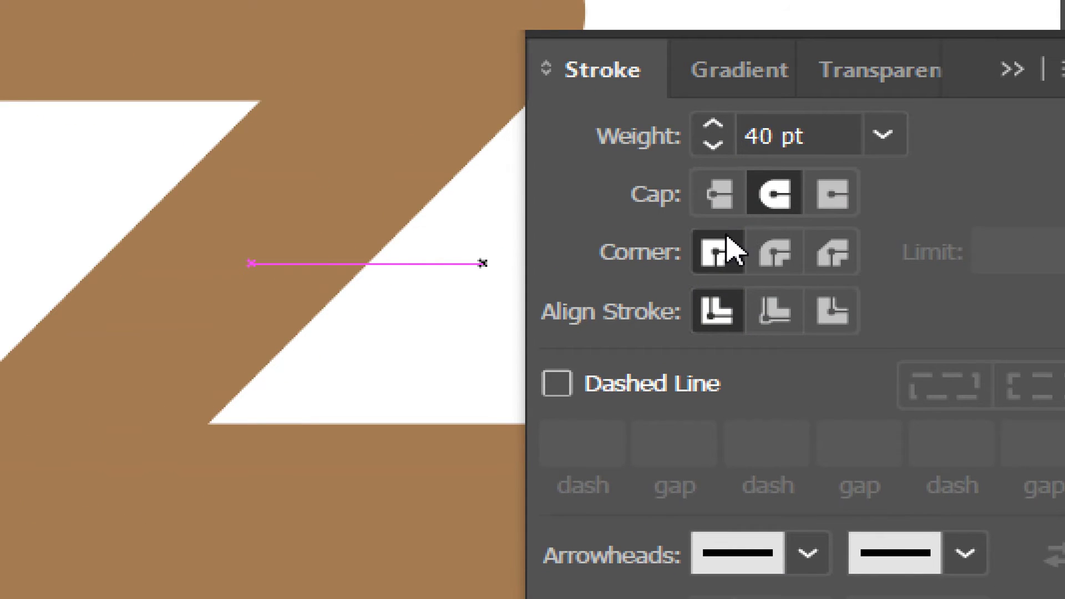
{"action": "left_click", "coordinate": [717, 197]}
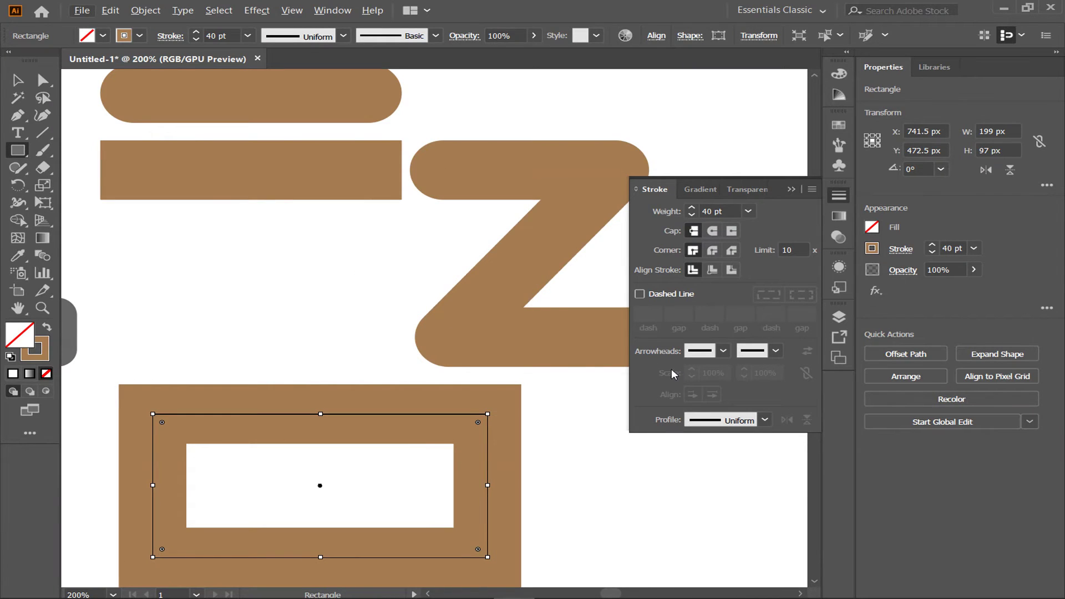
Try aligning the rectangle's 40 pt stroke to the inside and the outside, and return it to centre alignment.
{"action": "left_click_drag", "start_coordinate": [532, 467], "coordinate": [579, 345]}
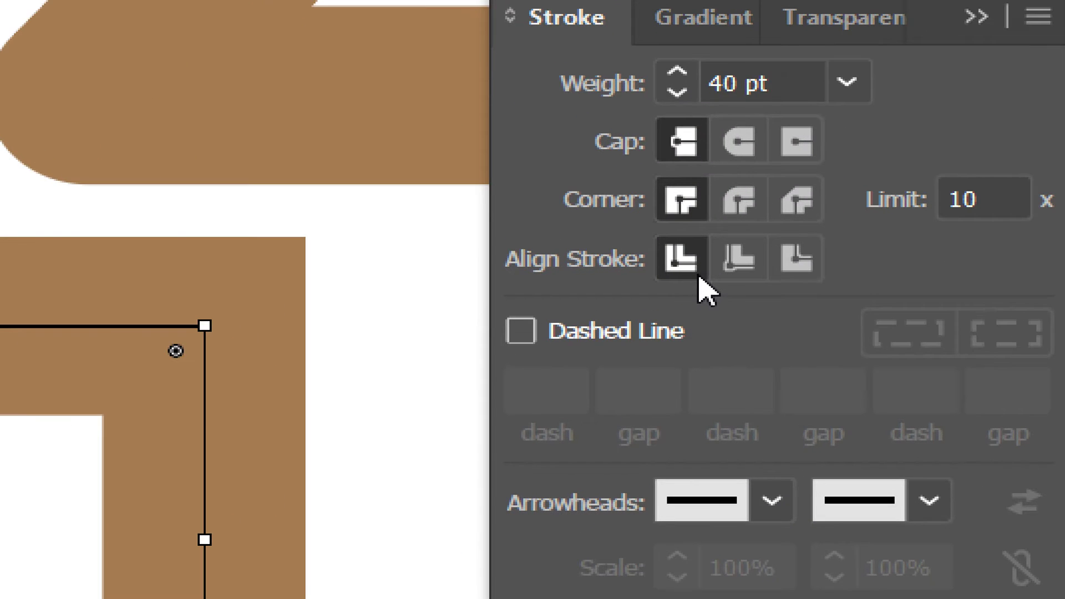
{"action": "left_click", "coordinate": [730, 266]}
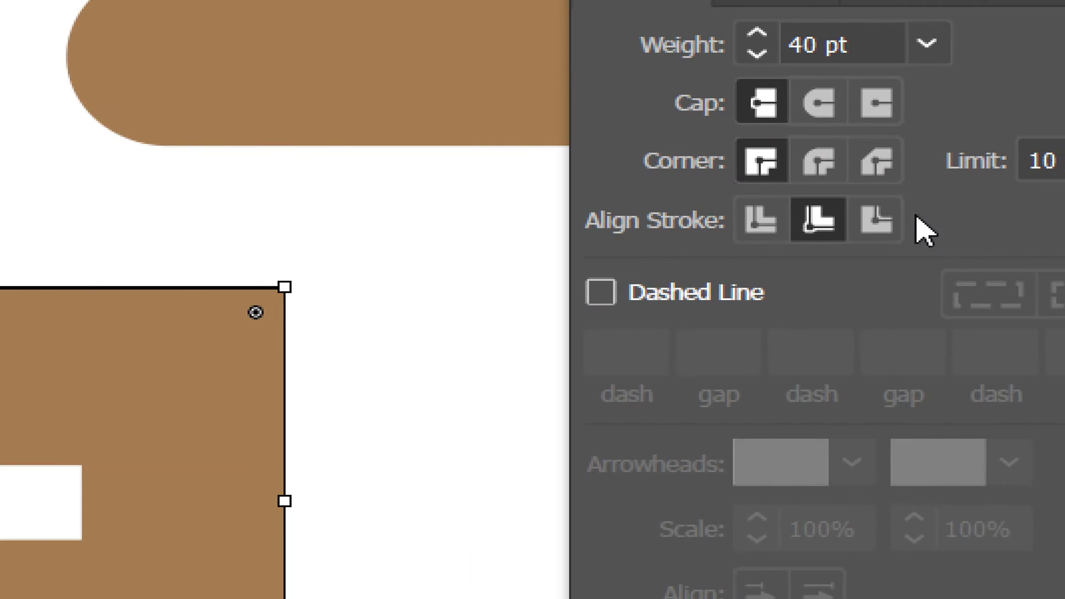
{"action": "left_click", "coordinate": [965, 222]}
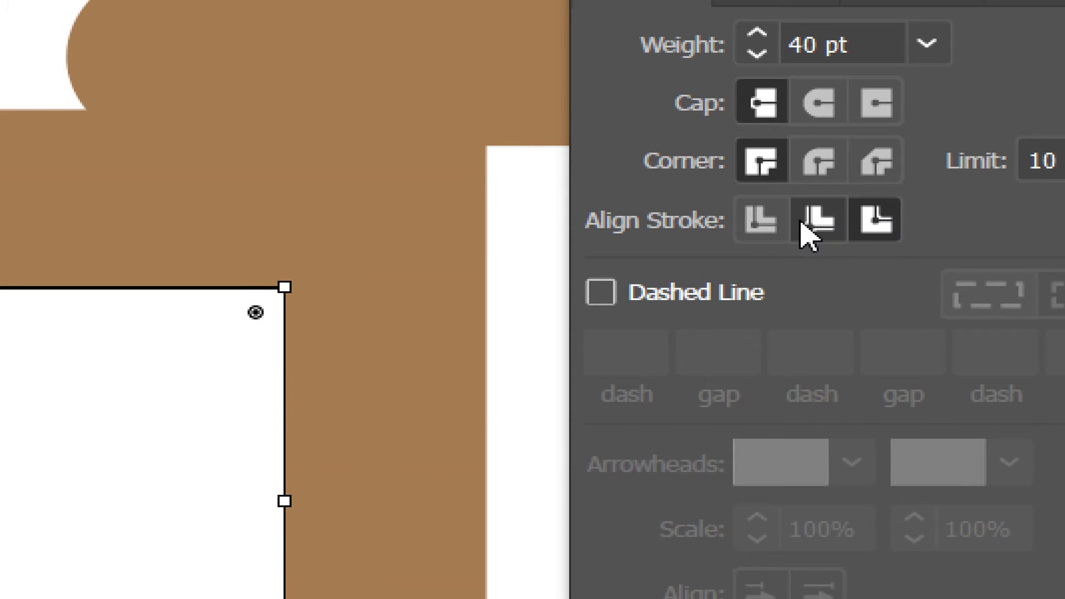
{"action": "left_click", "coordinate": [746, 224]}
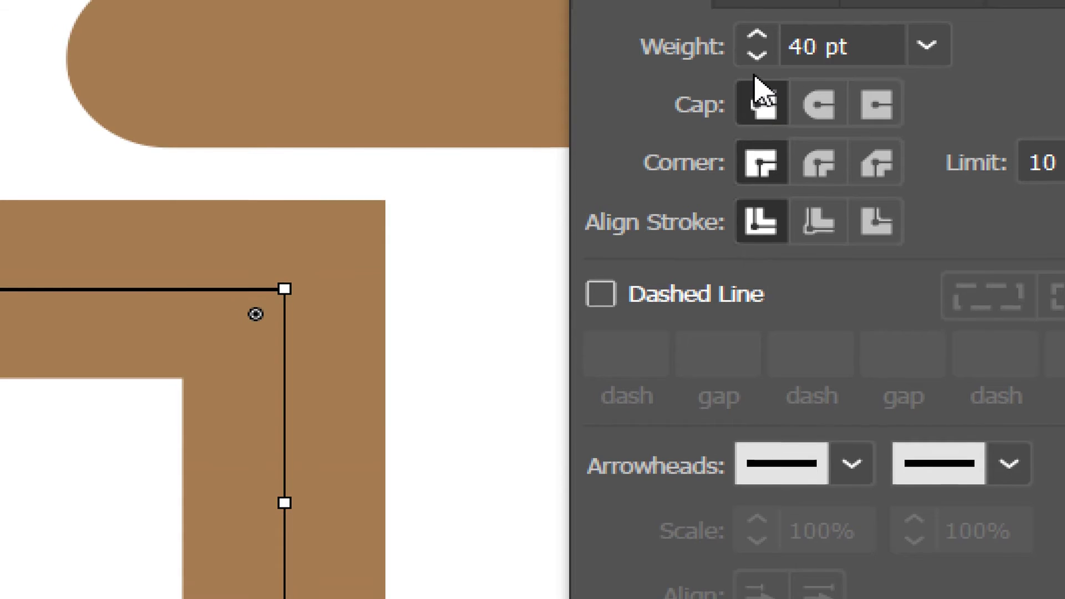
Set the rectangle's stroke weight to 24 pt, compare outside and inside alignment, and return the stroke to centre alignment.
{"action": "left_click", "coordinate": [762, 53]}
{"action": "left_click_drag", "start_coordinate": [765, 77], "coordinate": [764, 77]}
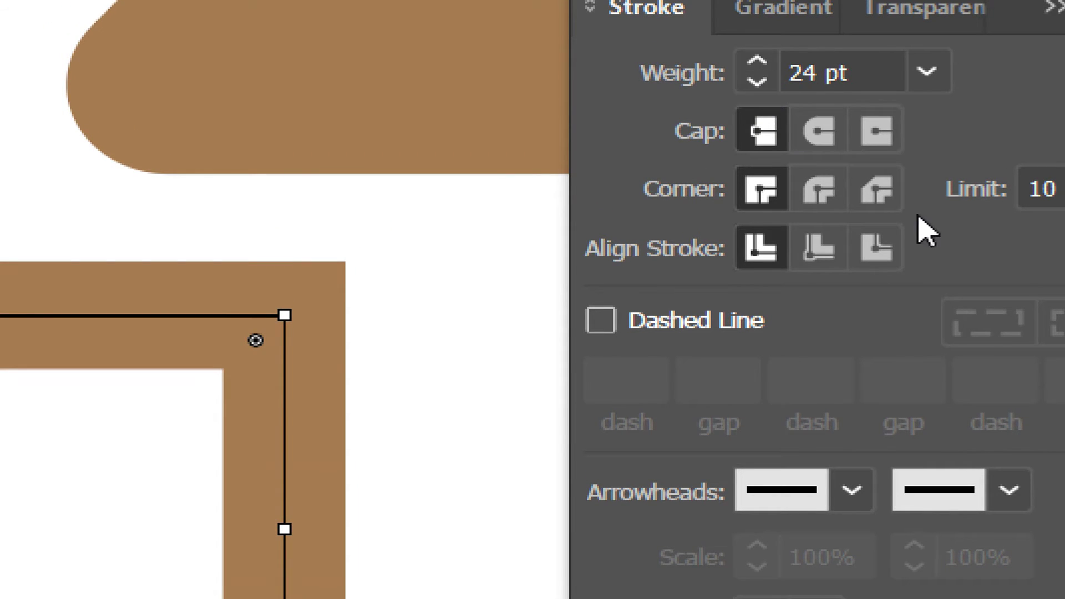
{"action": "left_click", "coordinate": [875, 260]}
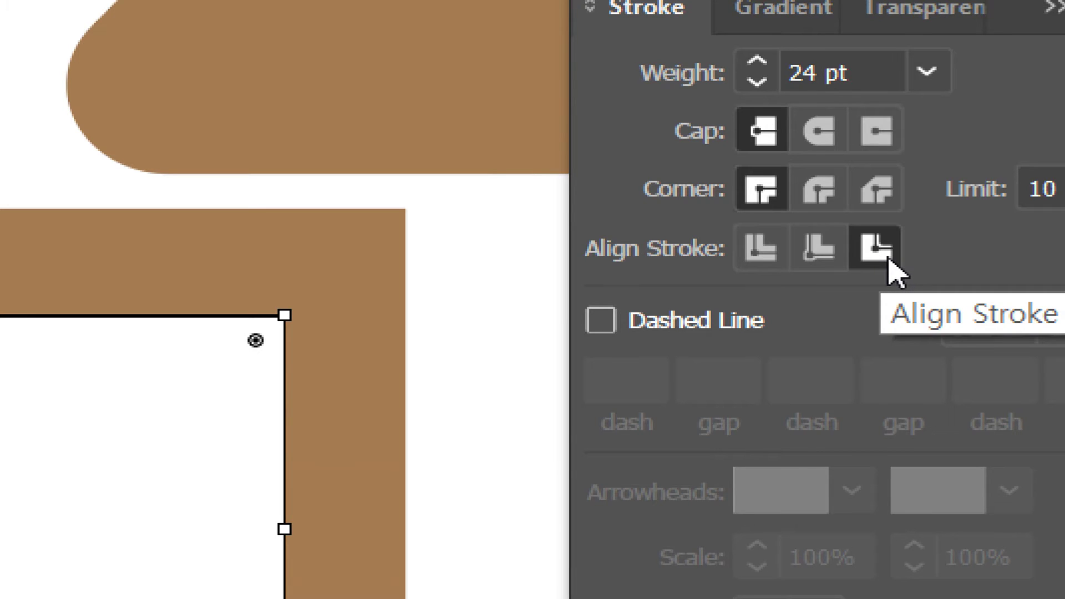
{"action": "left_click", "coordinate": [831, 250]}
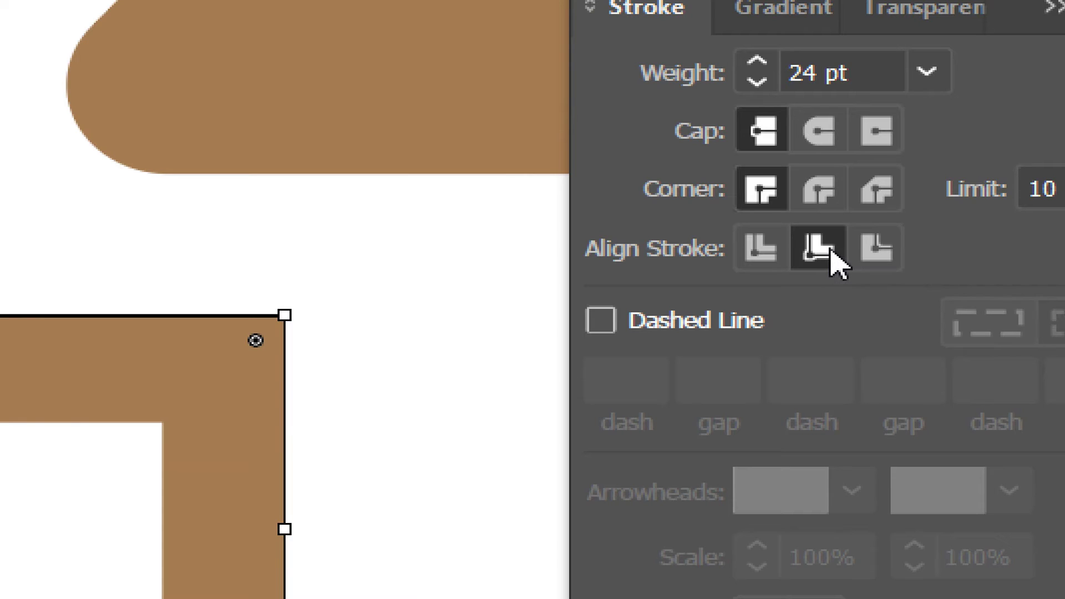
{"action": "left_click", "coordinate": [763, 255]}
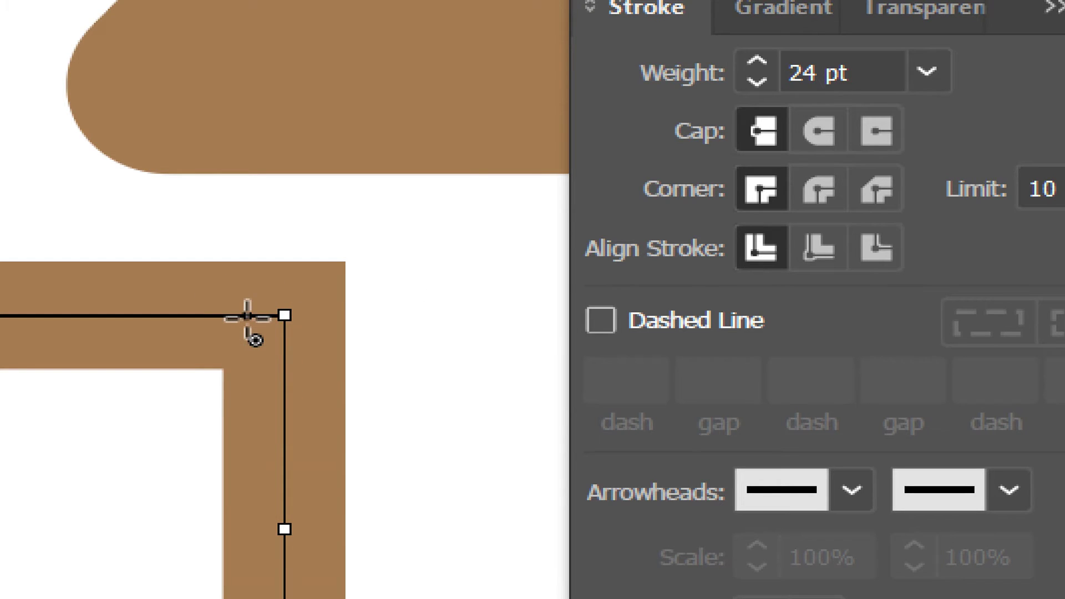
{"action": "key", "text": "ctrl+minus"}
{"action": "key", "text": "ctrl+minus"}
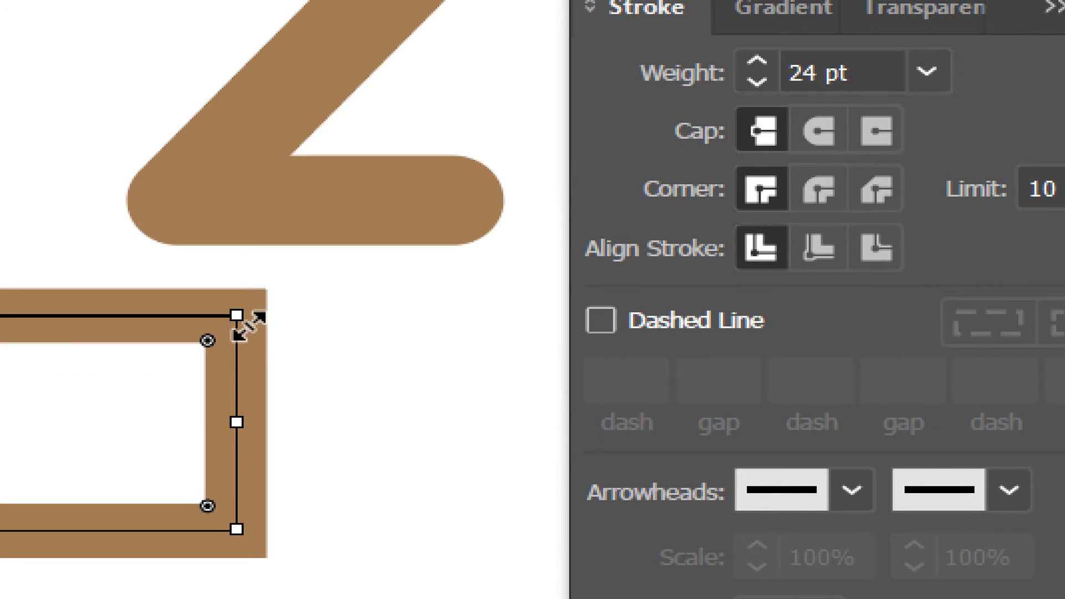
{"action": "left_click_drag", "start_coordinate": [352, 569], "coordinate": [421, 399]}
{"action": "left_click_drag", "start_coordinate": [421, 337], "coordinate": [487, 338]}
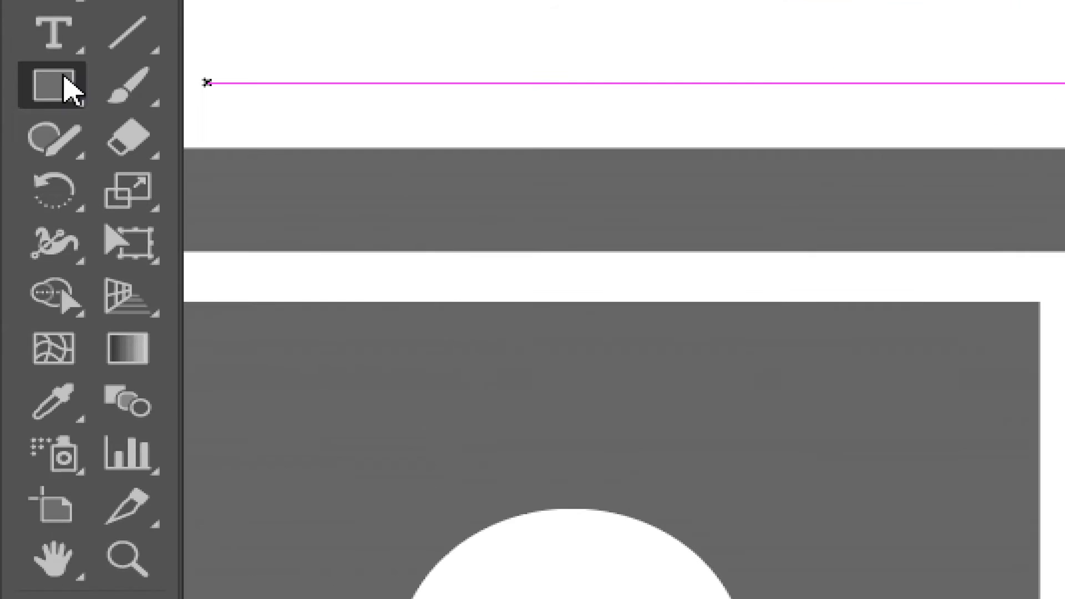
{"action": "left_click", "coordinate": [55, 86]}
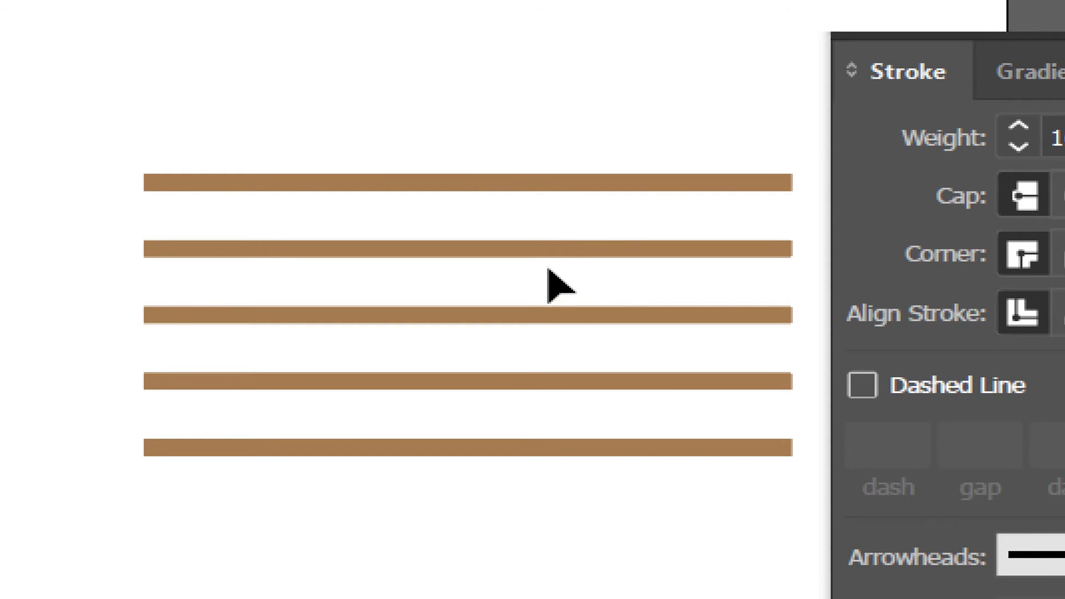
Turn the second of the five brown lines into a dashed line with 12 pt dashes and 20 pt gaps, and deselect it.
{"action": "left_click", "coordinate": [508, 248]}
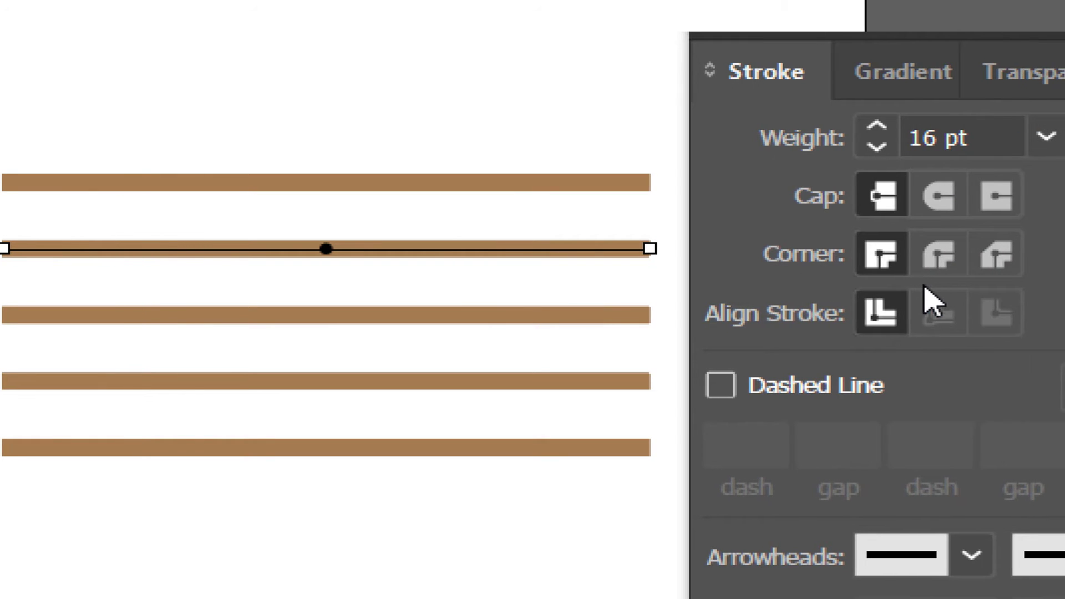
{"action": "left_click", "coordinate": [721, 385]}
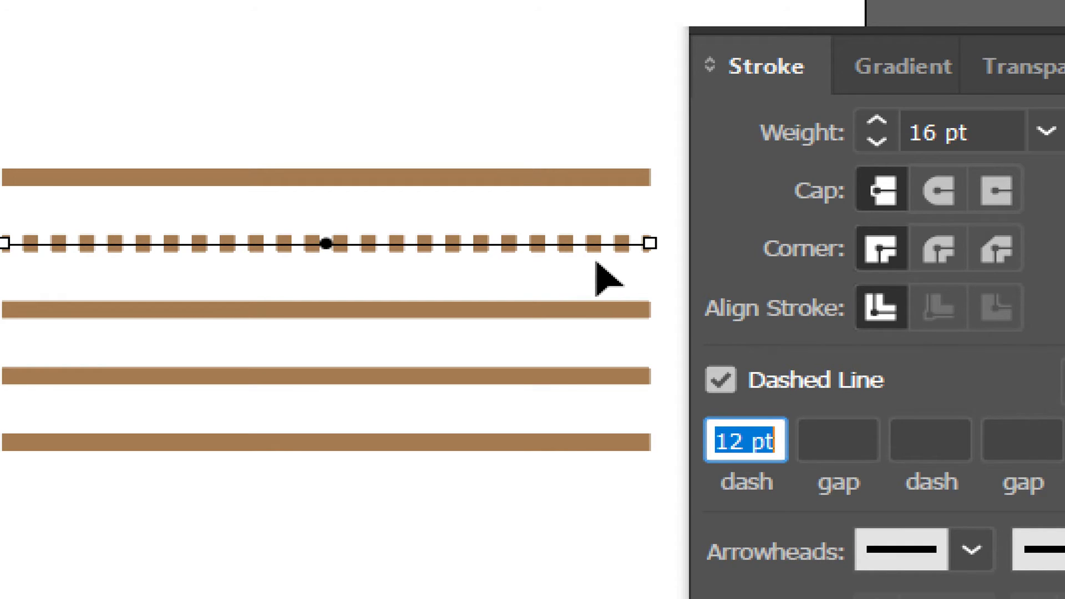
{"action": "left_click", "coordinate": [860, 441]}
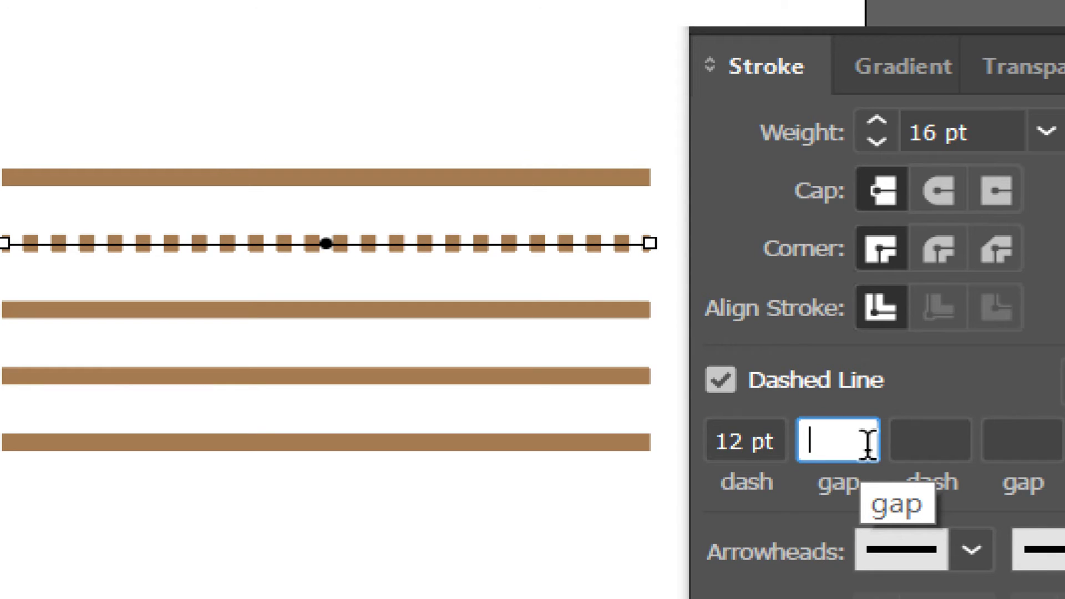
{"action": "type", "text": "20"}
{"action": "key", "text": "Return"}
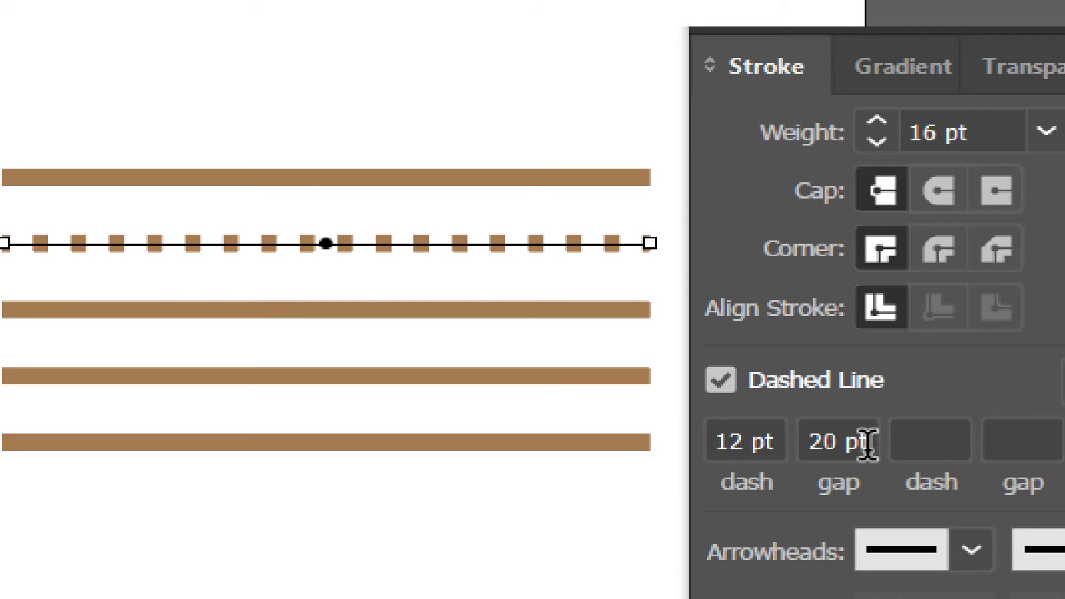
{"action": "left_click", "coordinate": [580, 259]}
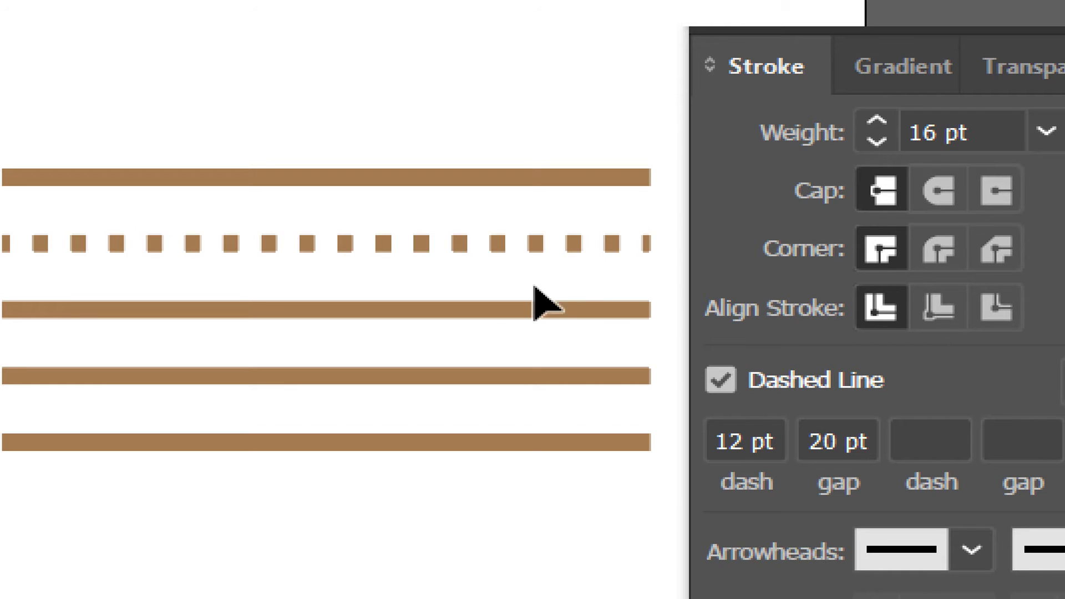
Reselect the second line, turn its Dashed Line option off and back on for comparison, and deselect it.
{"action": "left_click_drag", "start_coordinate": [526, 287], "coordinate": [411, 209]}
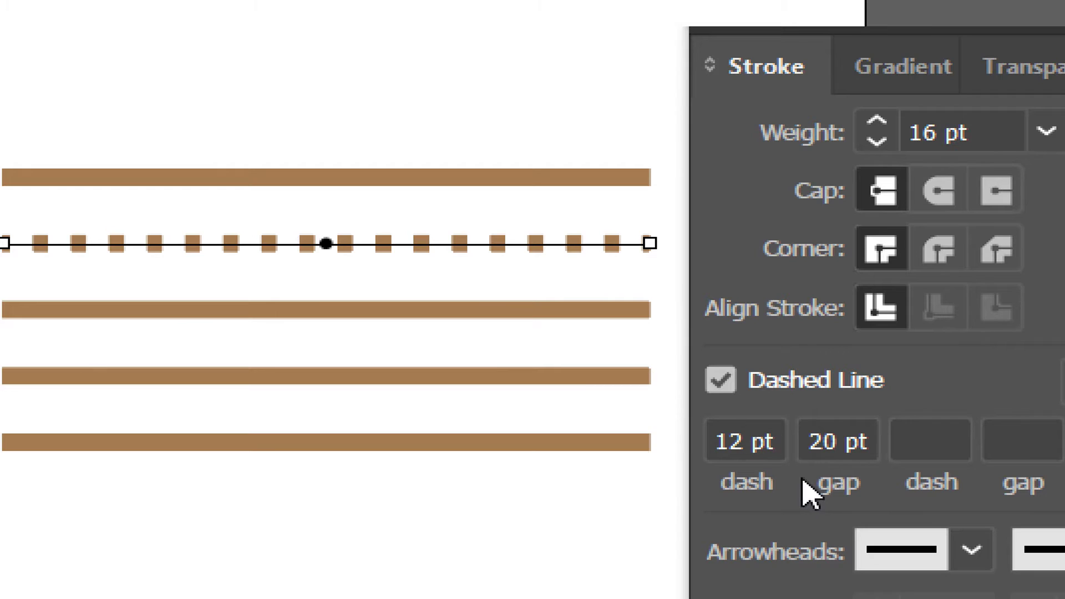
{"action": "left_click", "coordinate": [723, 385]}
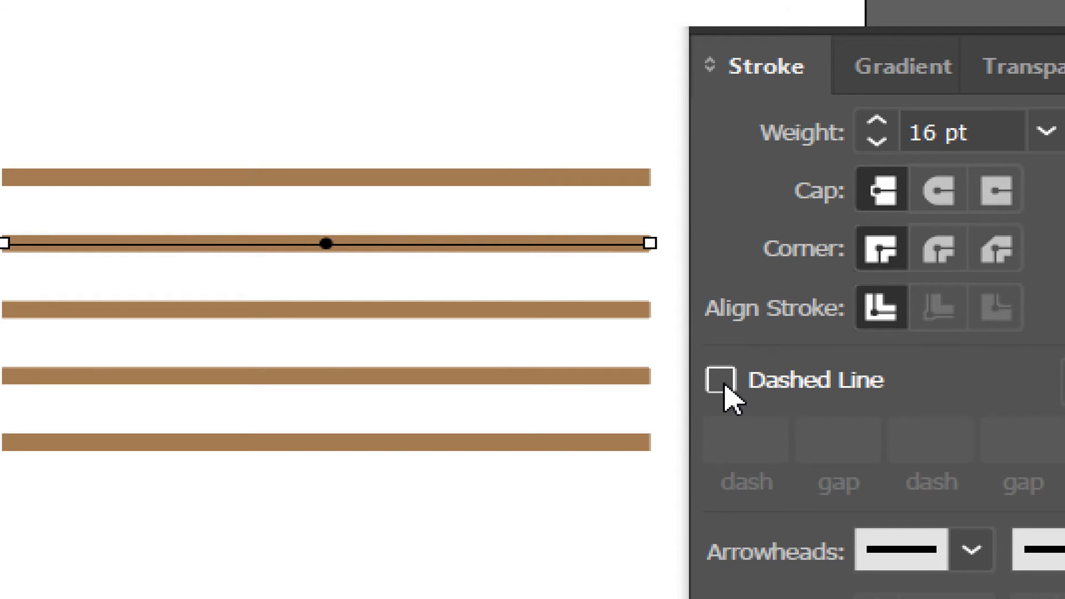
{"action": "left_click", "coordinate": [724, 384]}
{"action": "left_click", "coordinate": [723, 384]}
{"action": "left_click", "coordinate": [723, 384]}
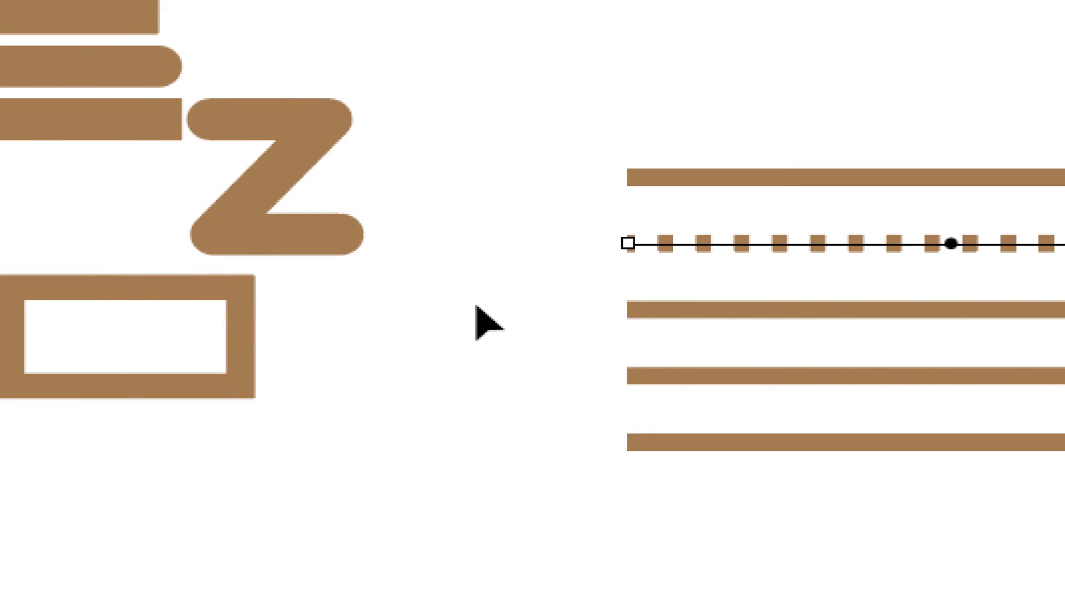
{"action": "left_click", "coordinate": [588, 281]}
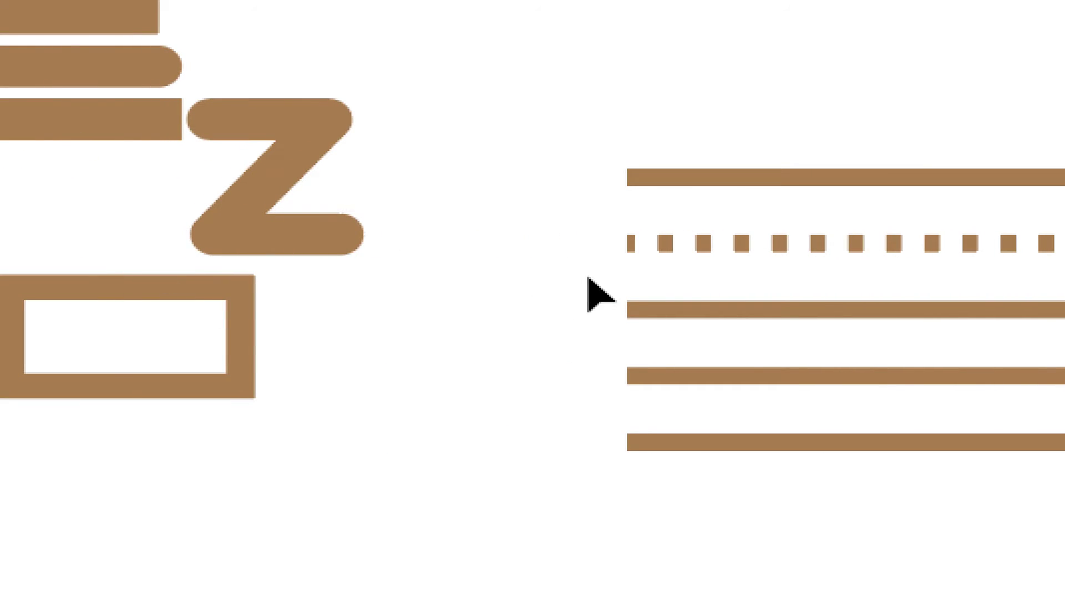
Set the second line's dashes to keep their exact dash and gap lengths, and deselect it.
{"action": "left_click_drag", "start_coordinate": [706, 276], "coordinate": [665, 231]}
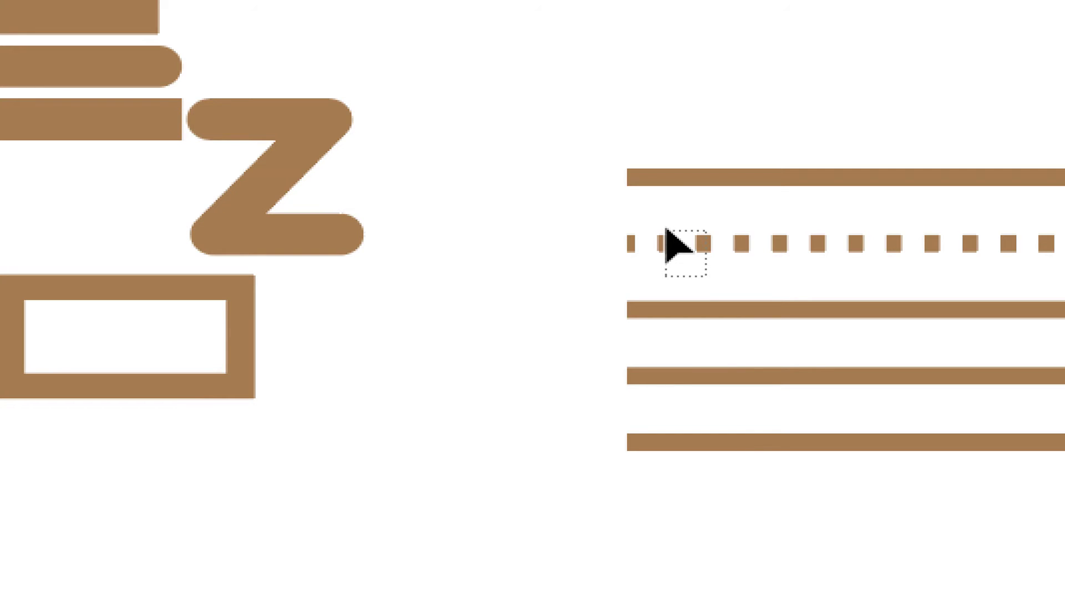
{"action": "left_click_drag", "start_coordinate": [665, 228], "coordinate": [666, 230]}
{"action": "left_click", "coordinate": [667, 287]}
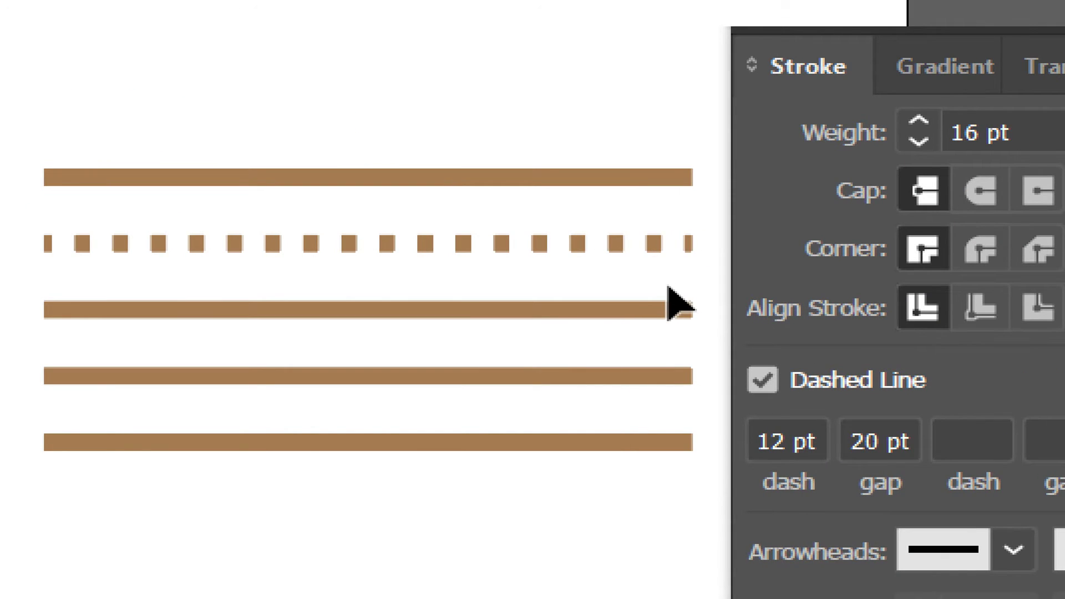
{"action": "left_click_drag", "start_coordinate": [664, 282], "coordinate": [555, 237]}
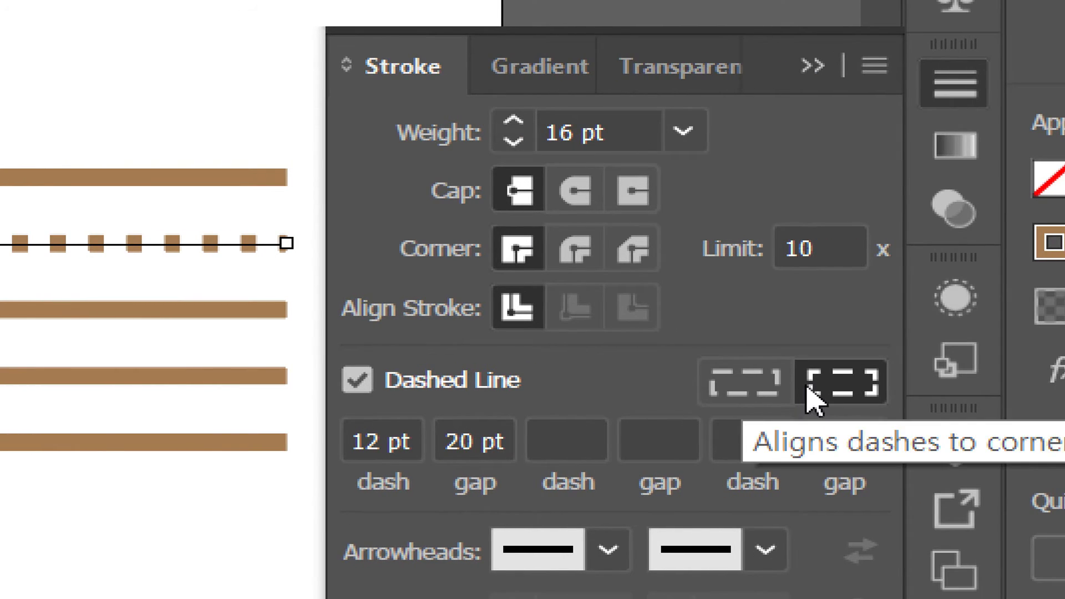
{"action": "left_click", "coordinate": [764, 384]}
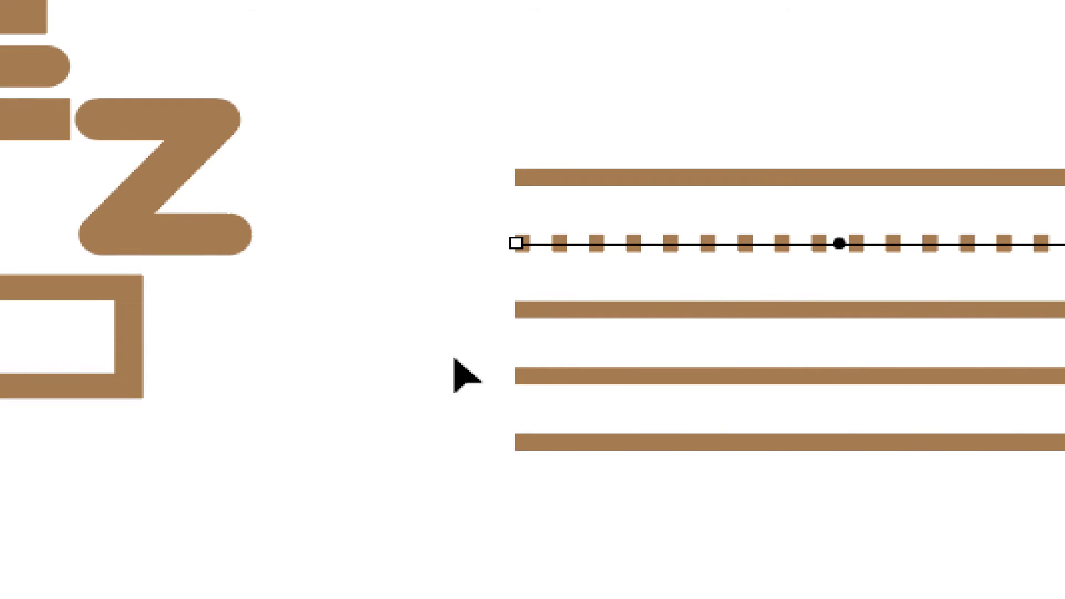
{"action": "left_click", "coordinate": [463, 373]}
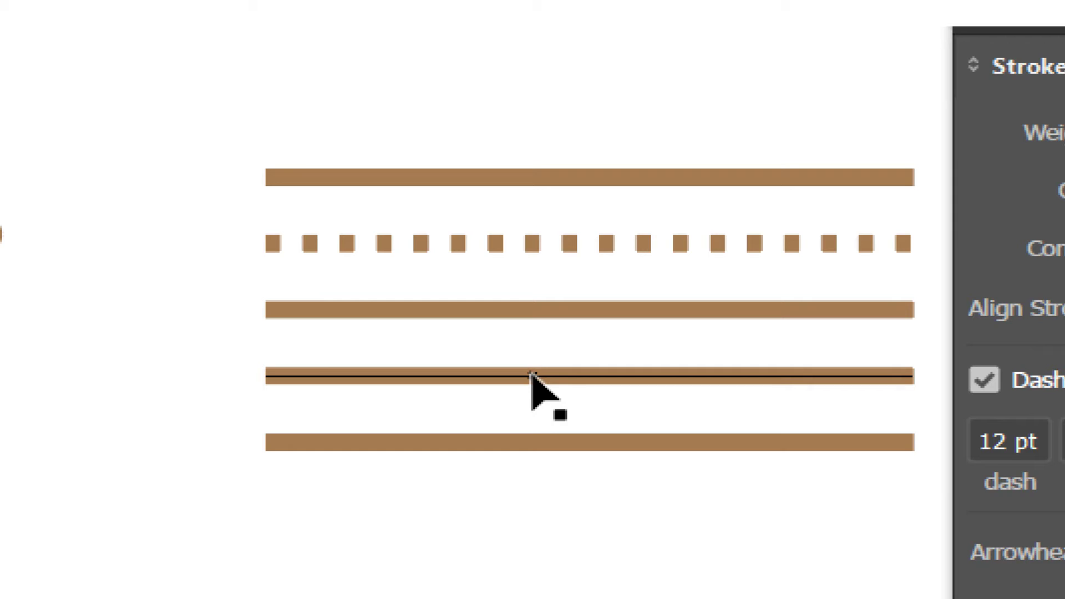
Copy the second line's dashed stroke onto the third and fourth lines with the Eyedropper, and deselect them.
{"action": "left_click_drag", "start_coordinate": [582, 486], "coordinate": [451, 309]}
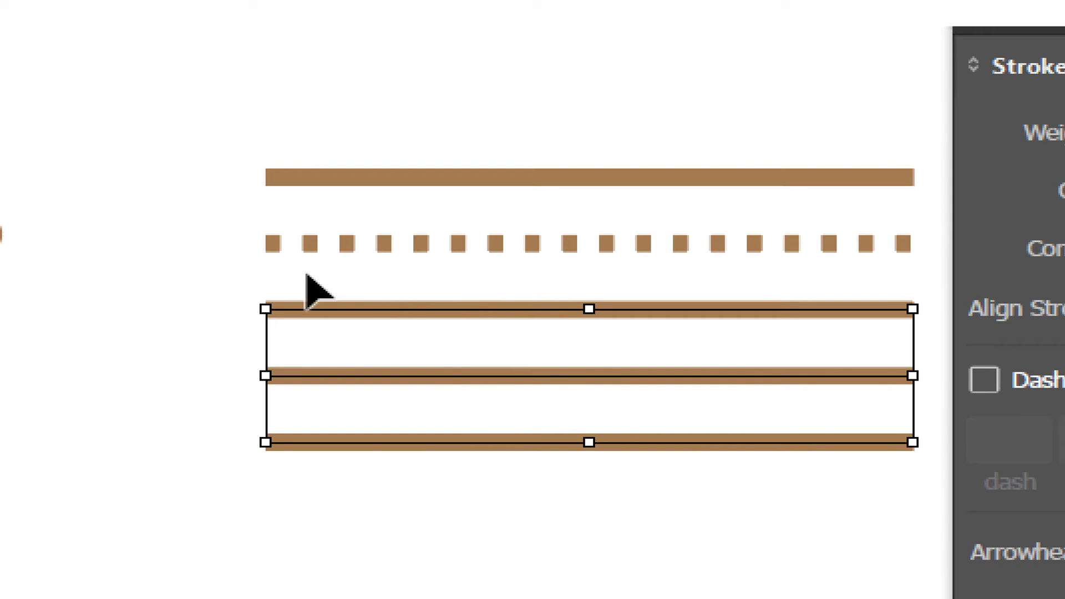
{"action": "left_click", "coordinate": [158, 303]}
{"action": "left_click_drag", "start_coordinate": [158, 294], "coordinate": [383, 391]}
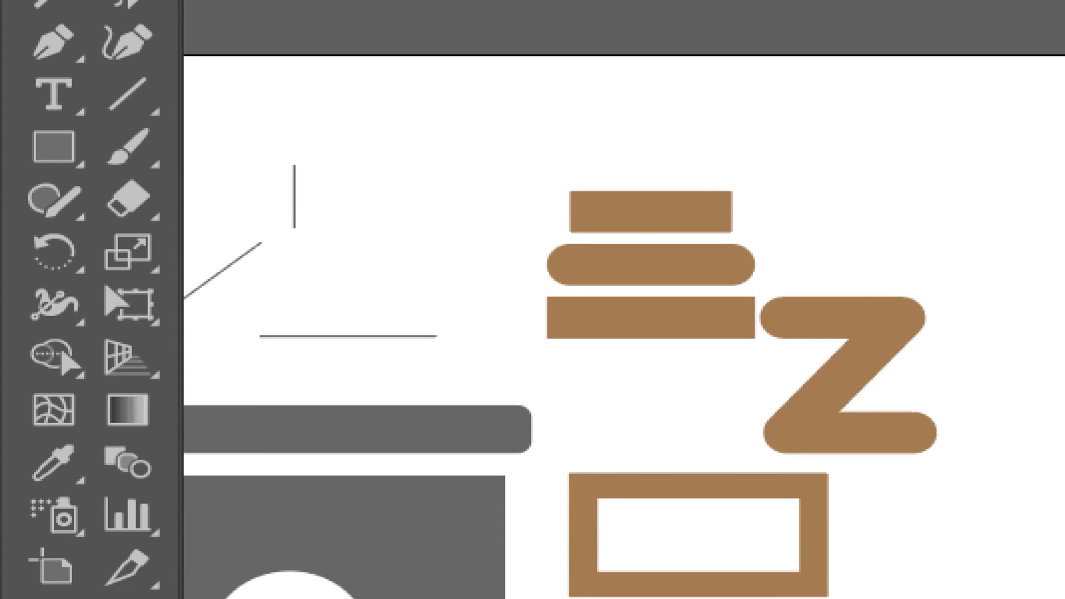
{"action": "left_click", "coordinate": [77, 461]}
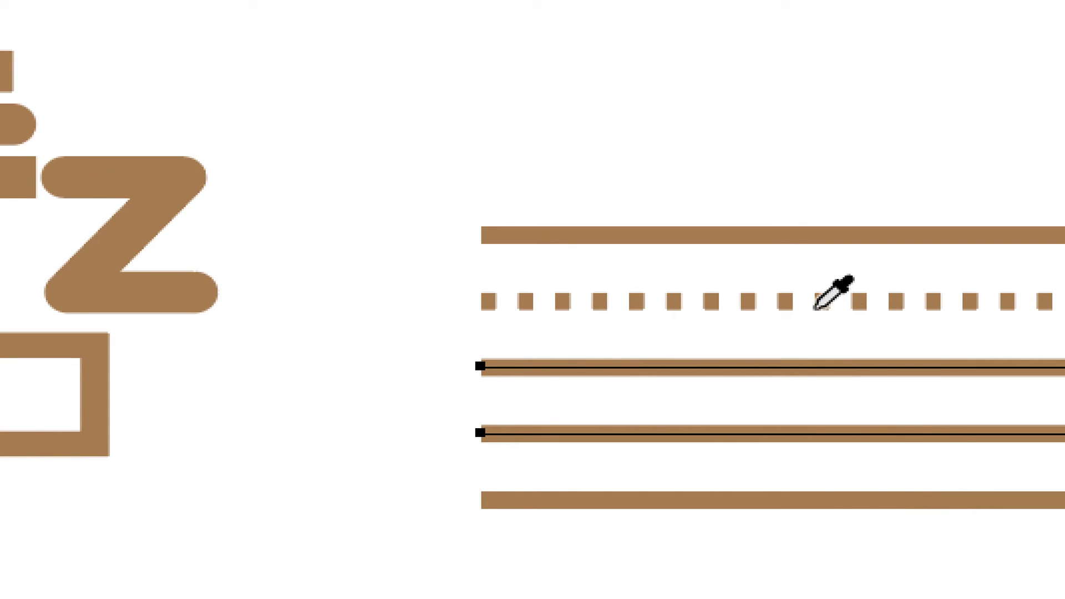
{"action": "left_click", "coordinate": [813, 303]}
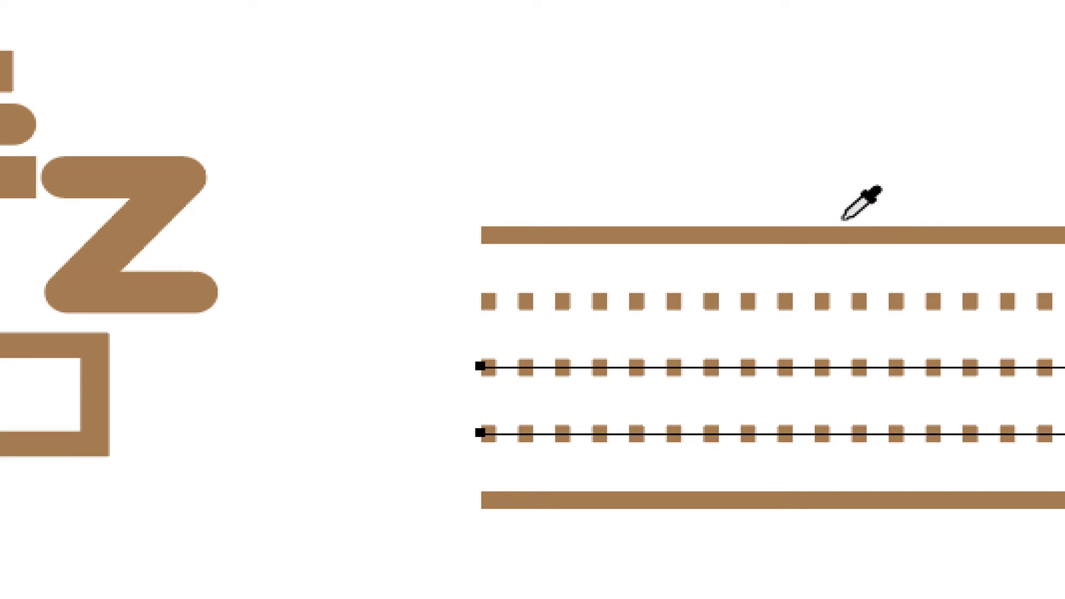
{"action": "key", "text": "v"}
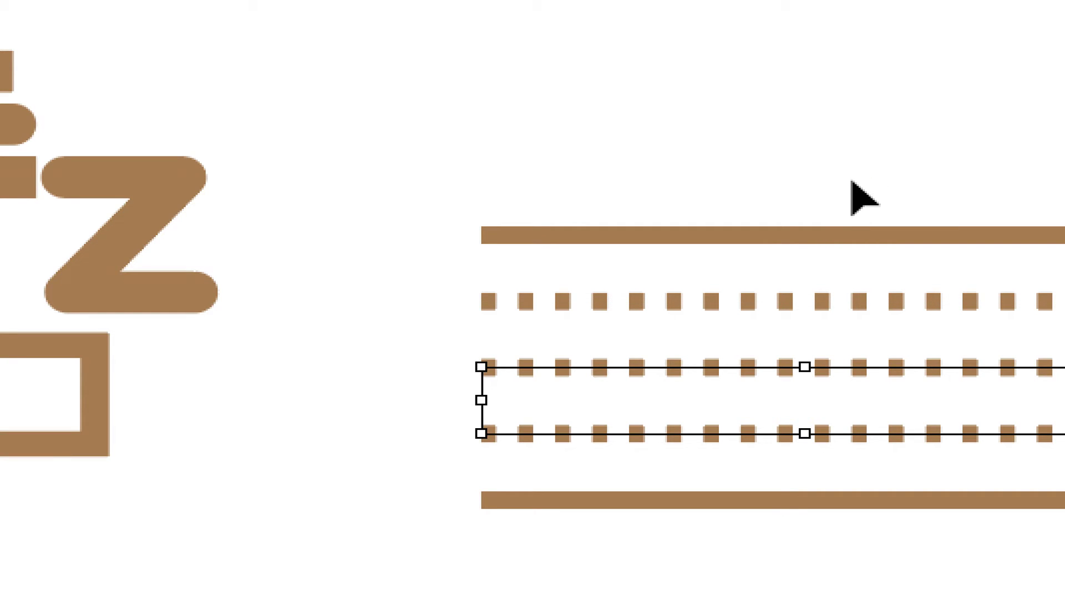
{"action": "left_click", "coordinate": [847, 182]}
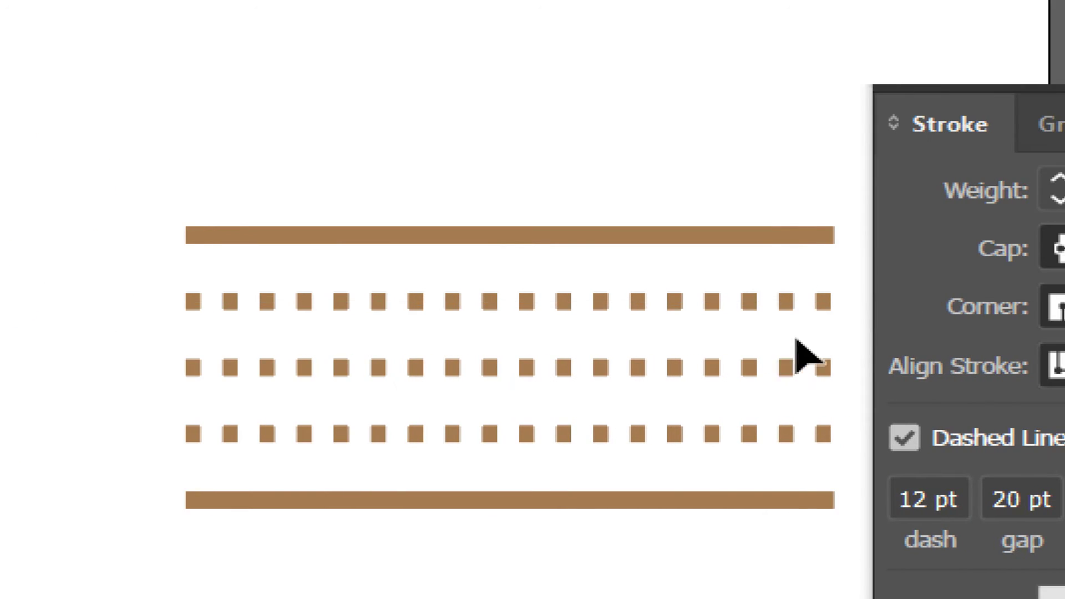
Select the third line and set its first gap to 6 pt.
{"action": "left_click_drag", "start_coordinate": [784, 511], "coordinate": [683, 516]}
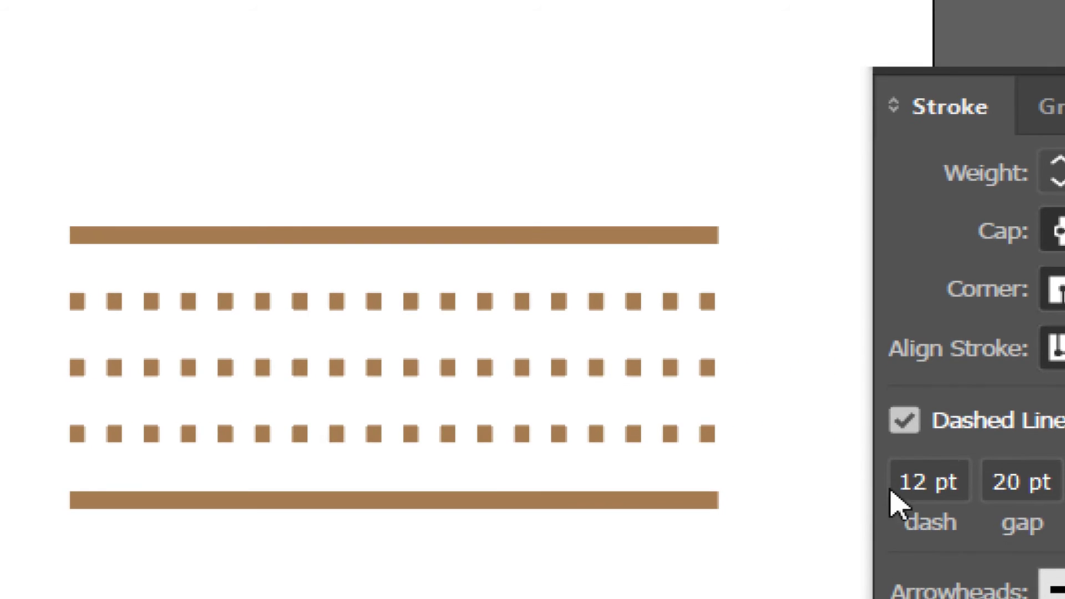
{"action": "left_click_drag", "start_coordinate": [770, 384], "coordinate": [667, 362]}
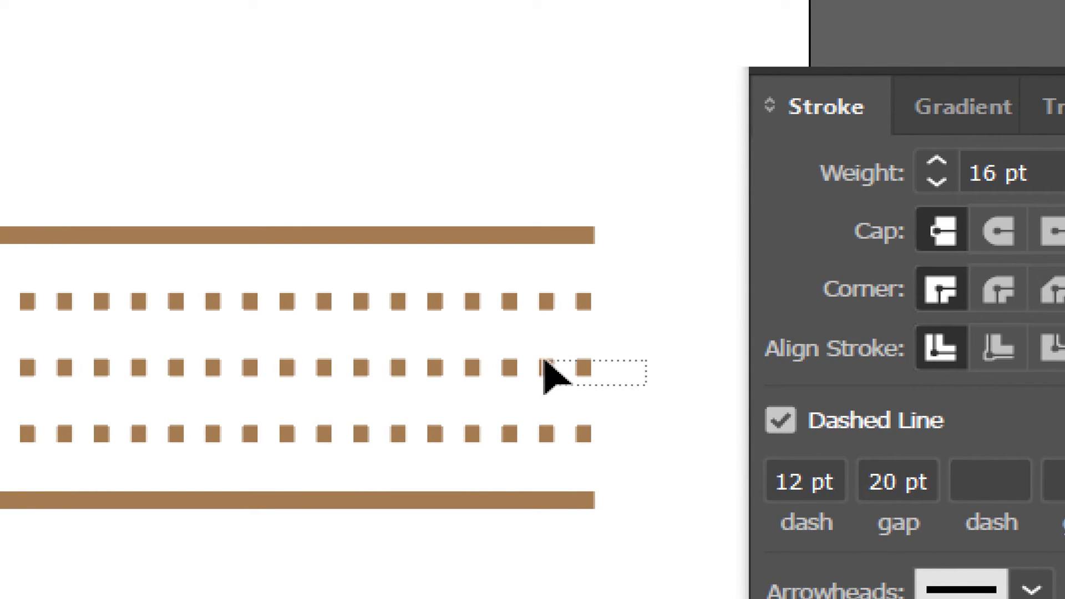
{"action": "left_click_drag", "start_coordinate": [547, 379], "coordinate": [548, 381]}
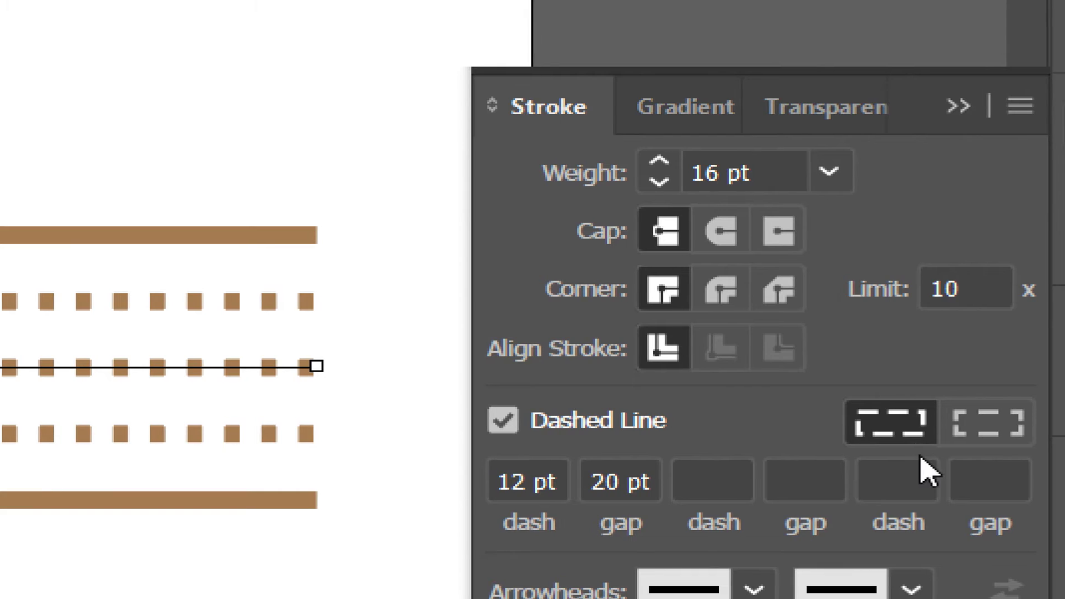
{"action": "left_click", "coordinate": [705, 476]}
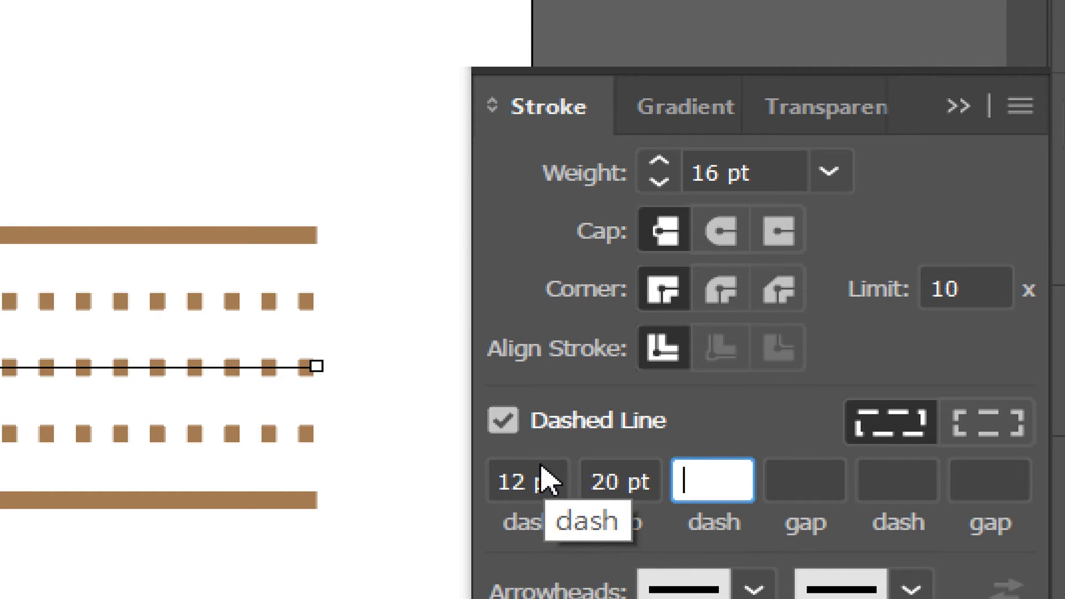
{"action": "left_click", "coordinate": [588, 478]}
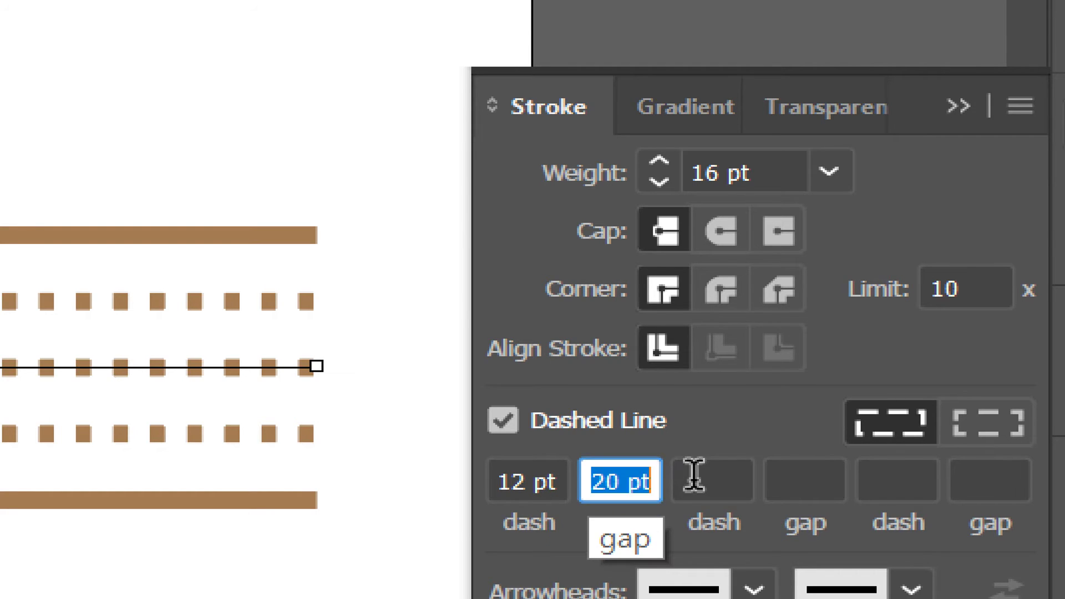
{"action": "type", "text": "6"}
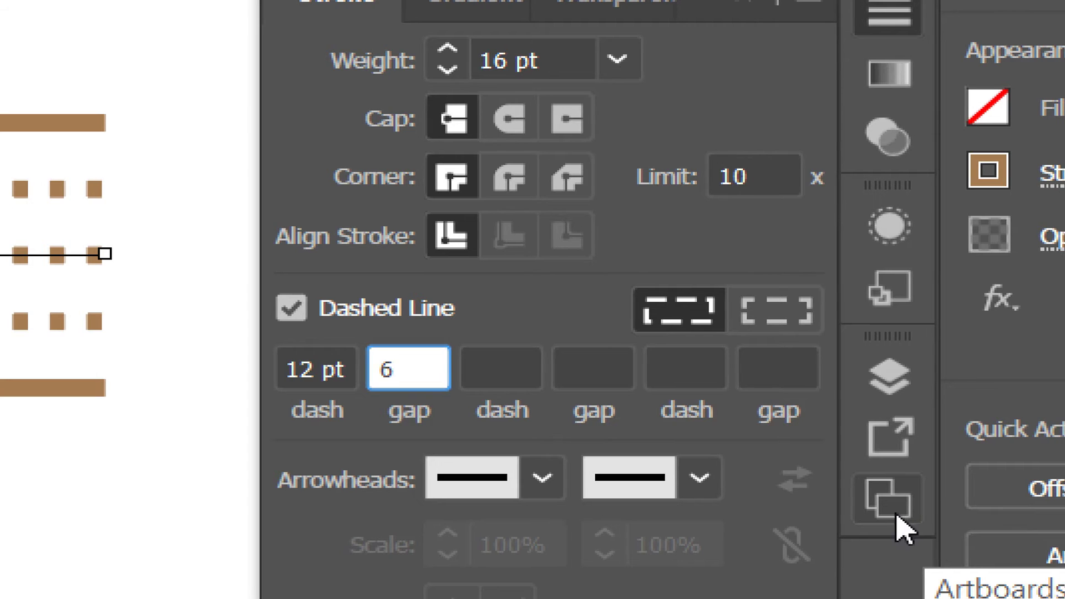
Add a second dash of 20 pt and a second gap of 10 pt to the third line's pattern, and deselect it.
{"action": "left_click", "coordinate": [491, 355]}
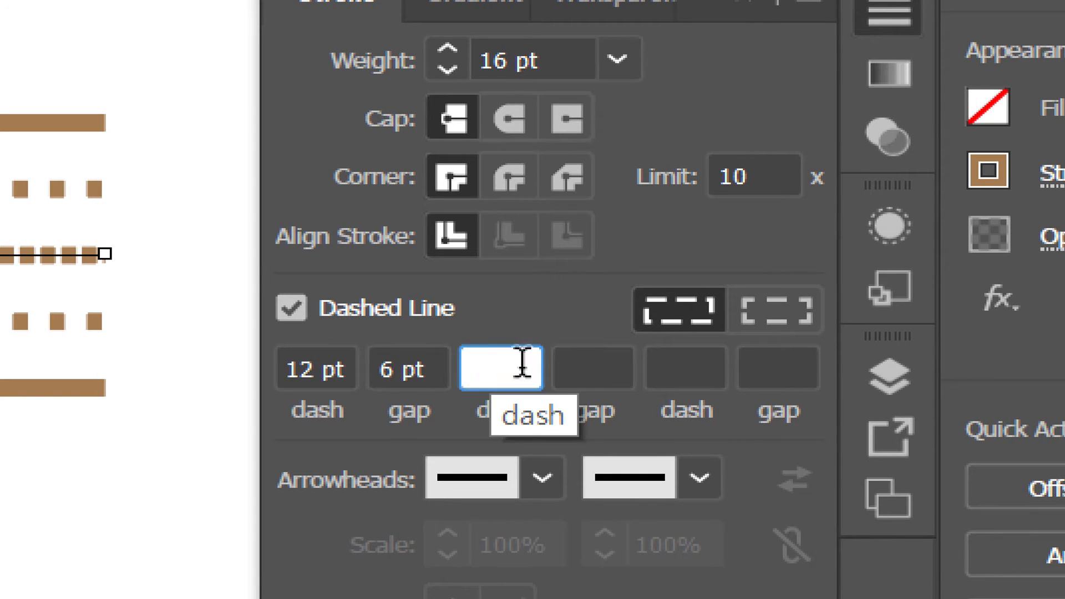
{"action": "type", "text": "20"}
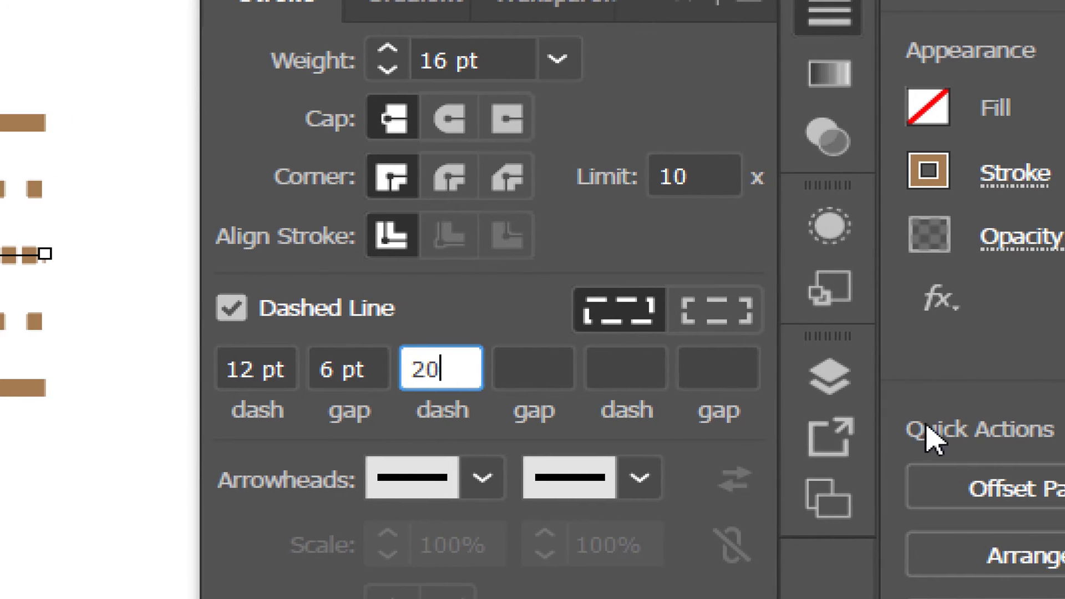
{"action": "left_click", "coordinate": [583, 363]}
{"action": "type", "text": "10"}
{"action": "key", "text": "Return"}
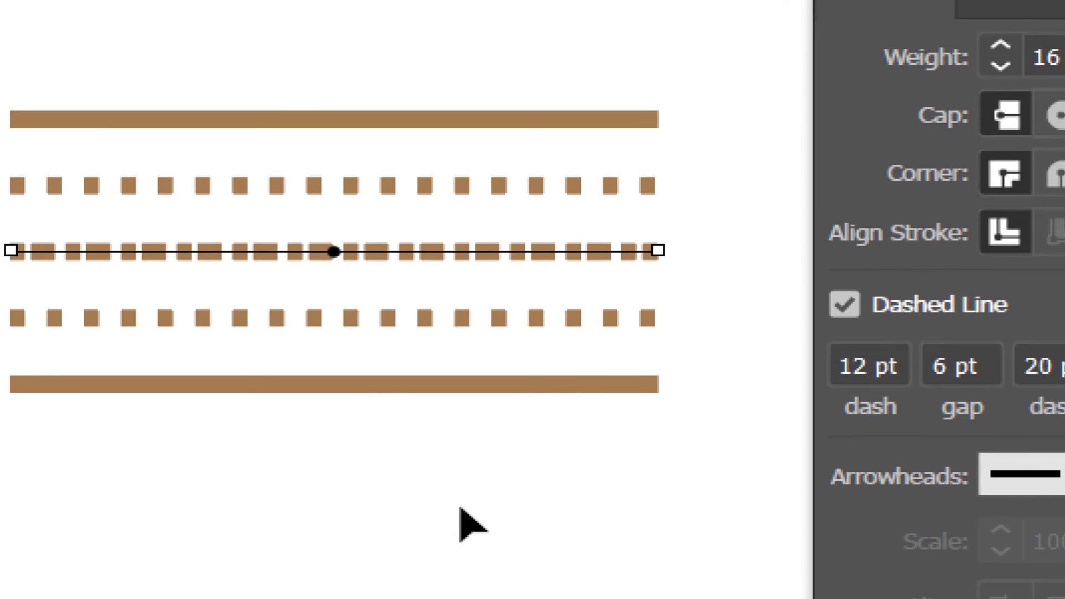
{"action": "left_click", "coordinate": [461, 524]}
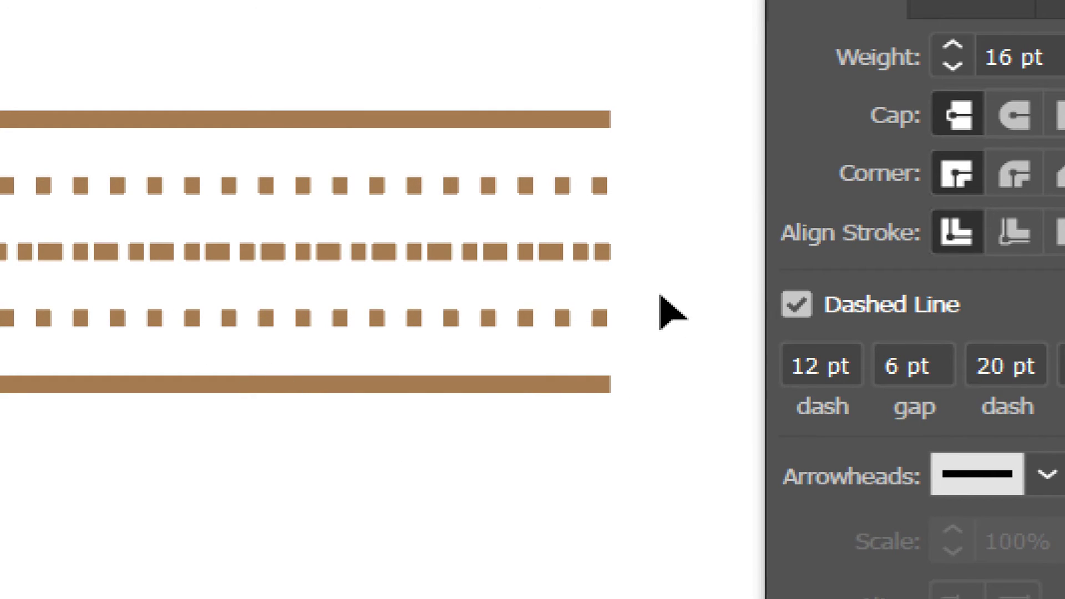
Reselect the third line to take over its stroke settings, and draw a circle about 144 px in diameter between the Z shape and the lines.
{"action": "left_click_drag", "start_coordinate": [684, 283], "coordinate": [480, 240]}
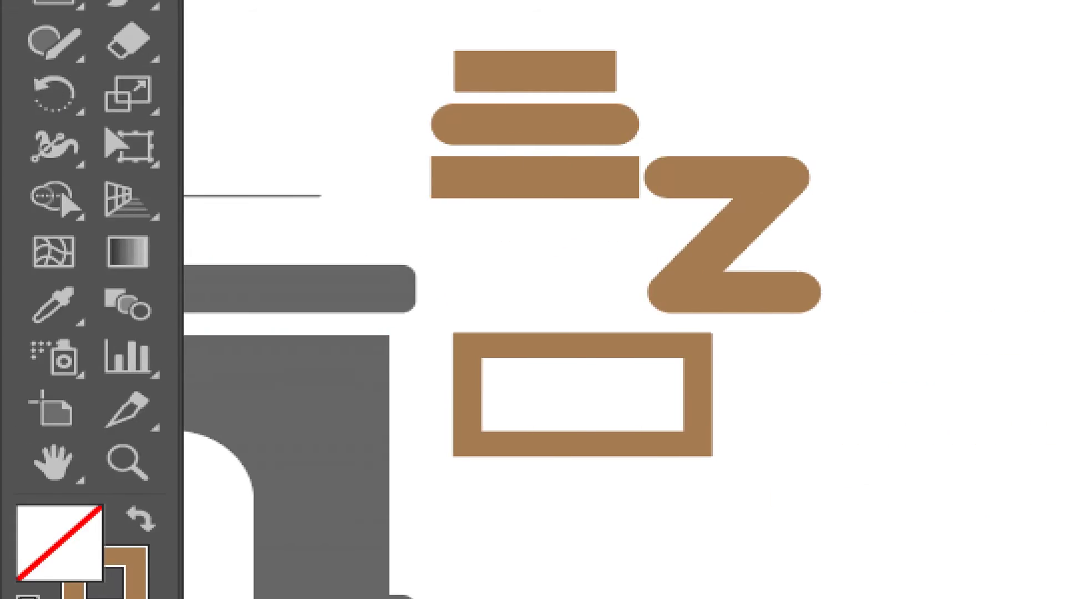
{"action": "left_click", "coordinate": [77, 7]}
{"action": "left_click", "coordinate": [82, 92]}
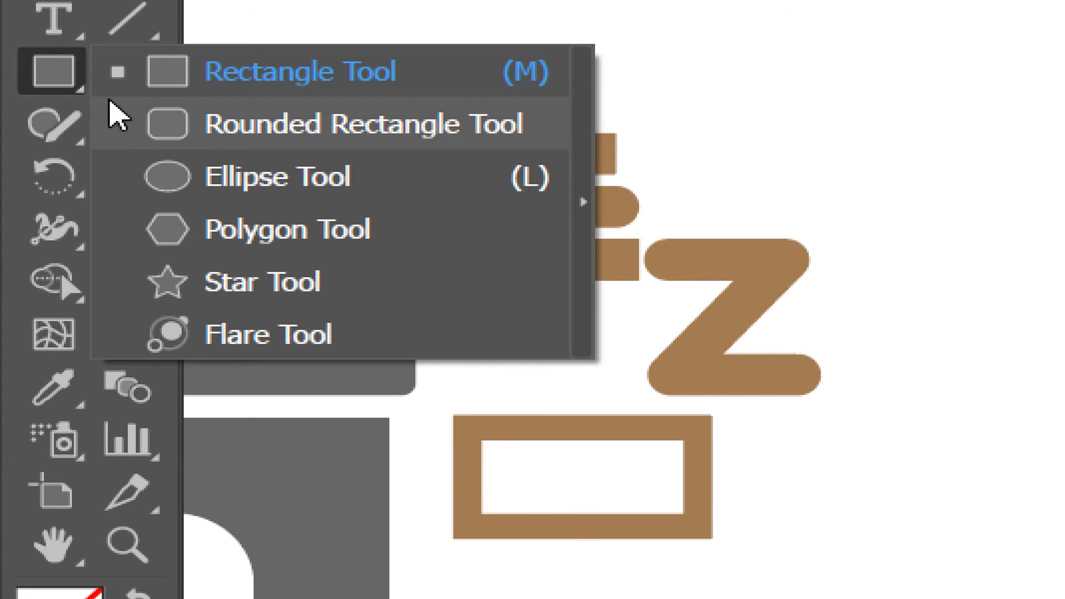
{"action": "left_click", "coordinate": [192, 177]}
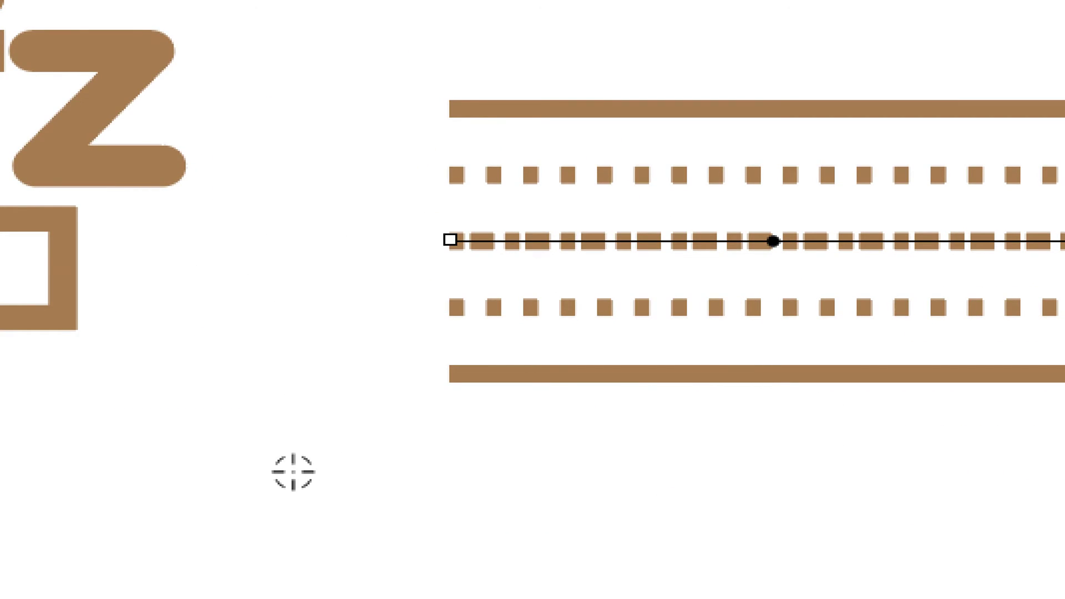
{"action": "left_click_drag", "start_coordinate": [305, 258], "coordinate": [266, 187]}
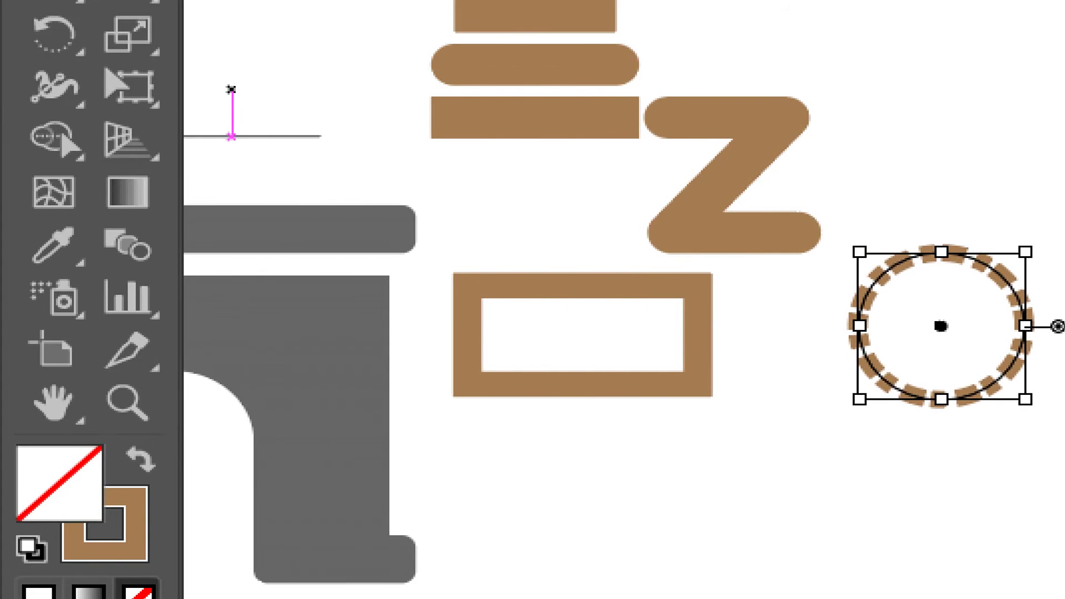
Copy the second line's dashes onto the circle, align them to corners and path ends, and increase the circle's stroke weight.
{"action": "left_click", "coordinate": [54, 244]}
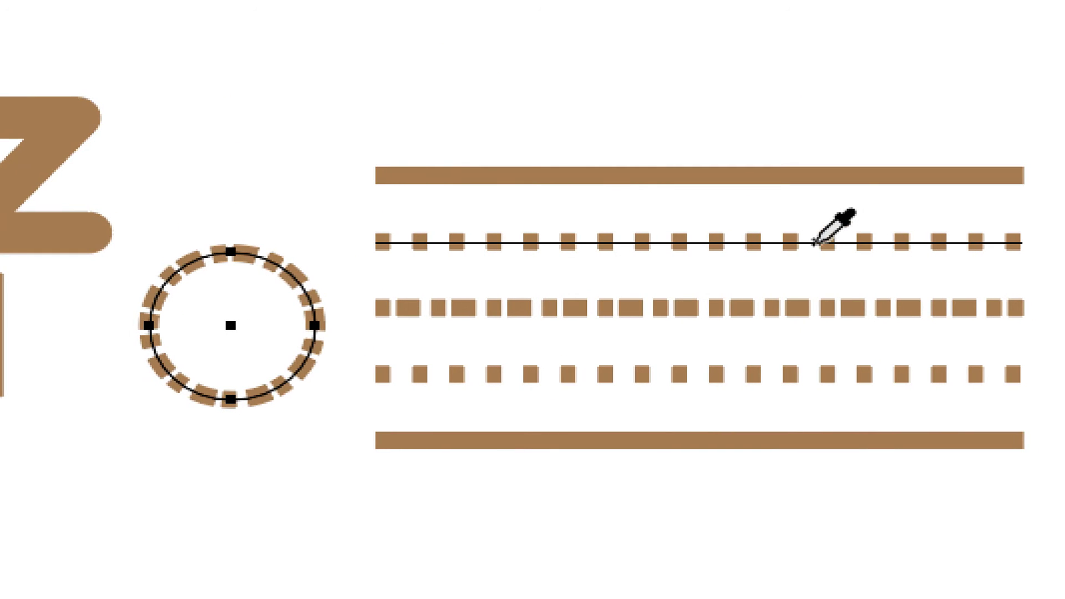
{"action": "left_click", "coordinate": [810, 242]}
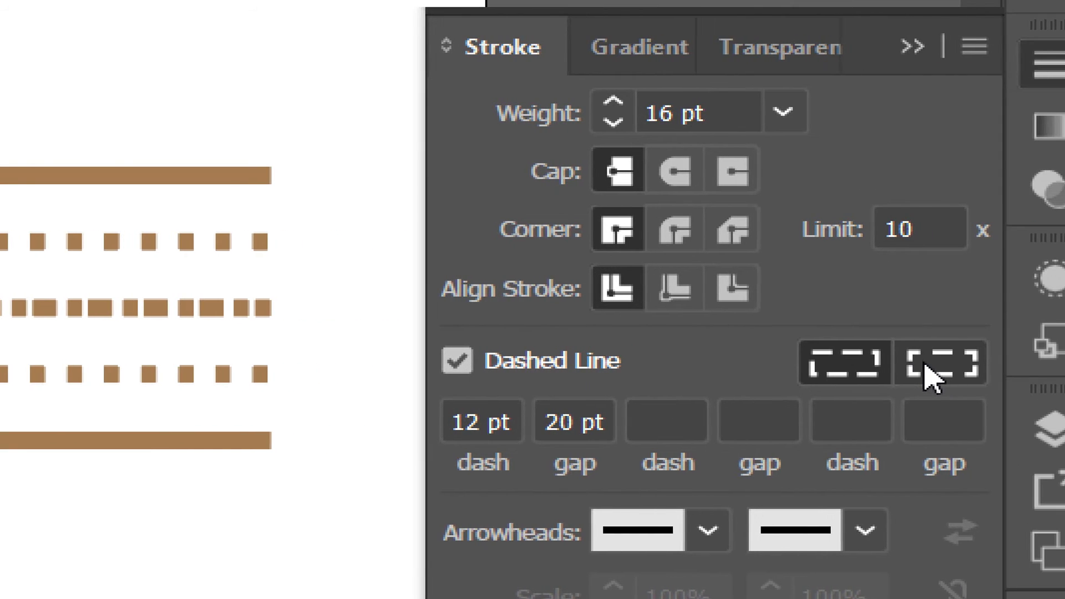
{"action": "left_click", "coordinate": [932, 377]}
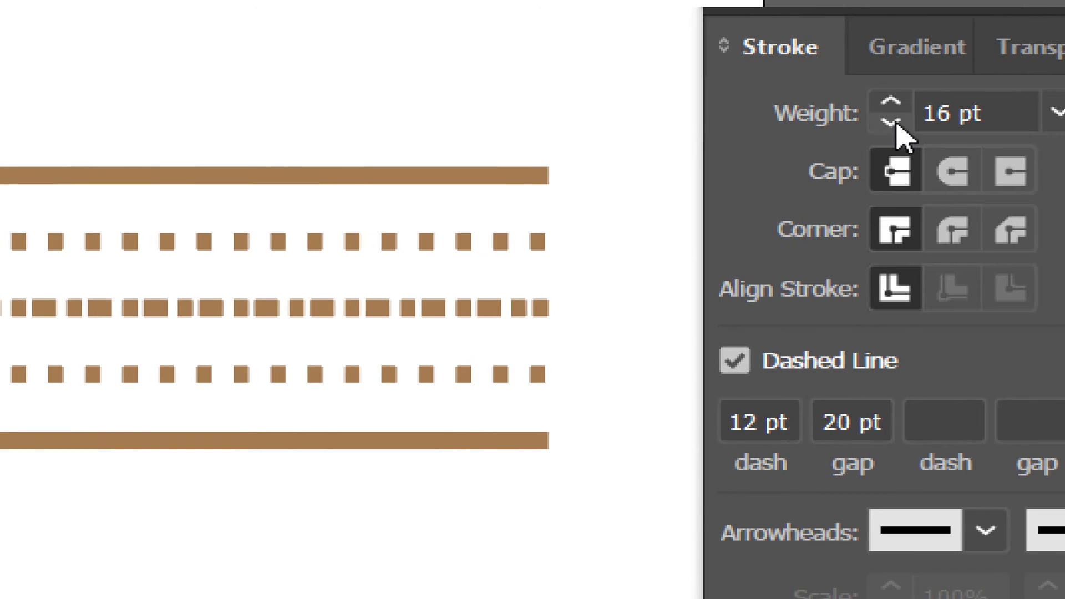
{"action": "left_click", "coordinate": [892, 101]}
{"action": "left_click", "coordinate": [892, 101]}
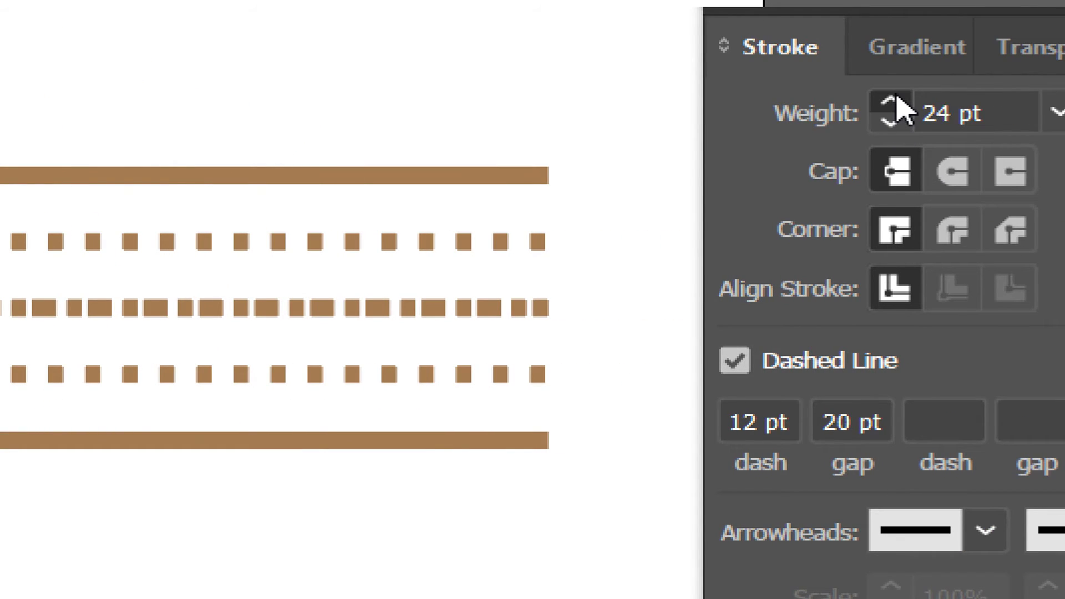
{"action": "left_click", "coordinate": [891, 101]}
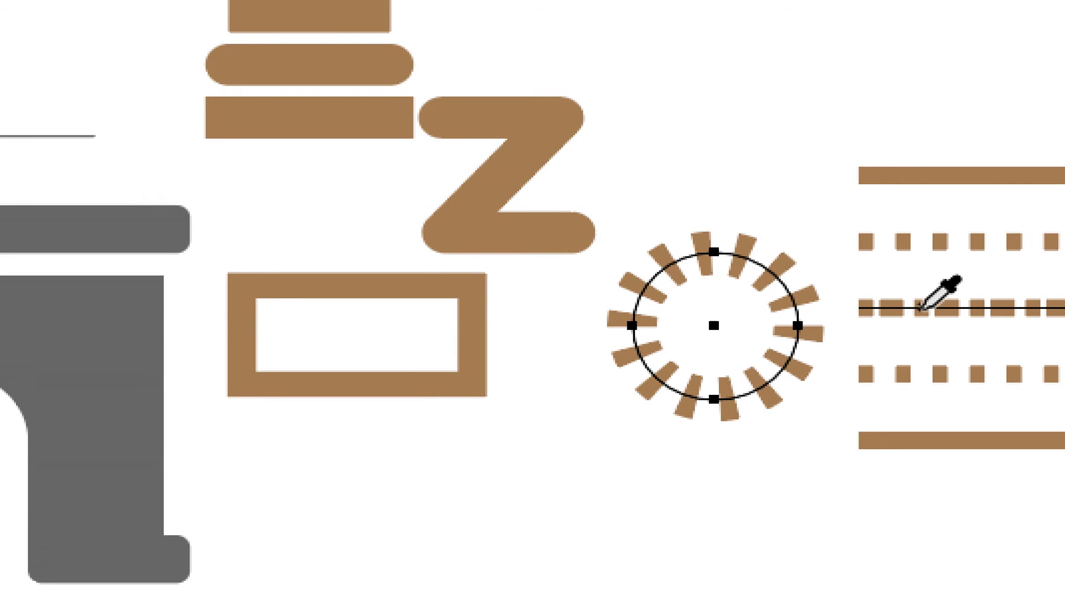
Copy the third line's dash pattern onto the circle with the Eyedropper and raise the circle's stroke weight to 30 pt.
{"action": "left_click", "coordinate": [939, 309]}
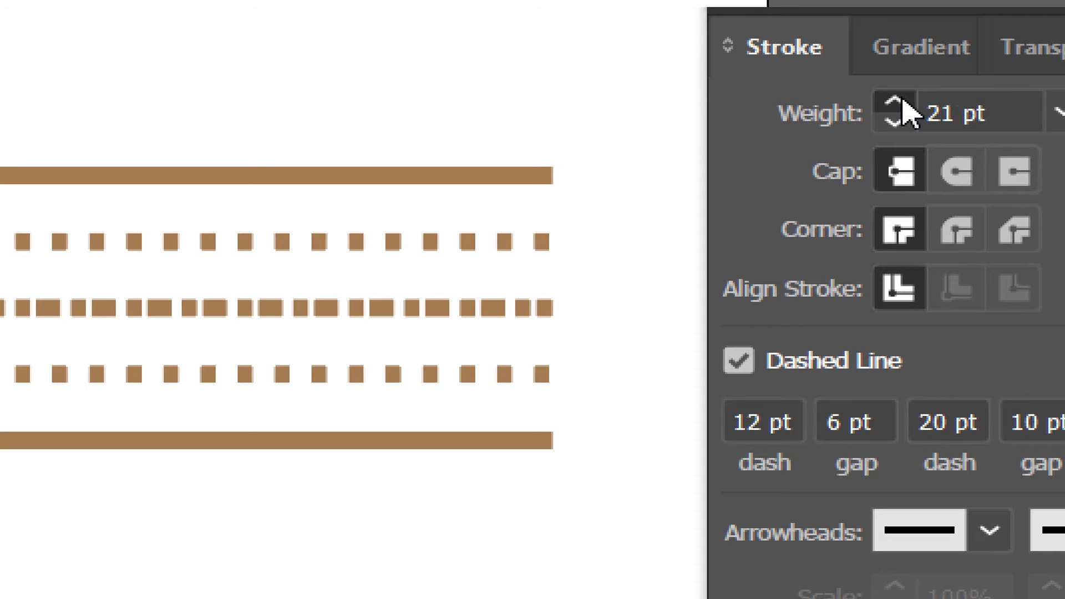
{"action": "left_click", "coordinate": [899, 102]}
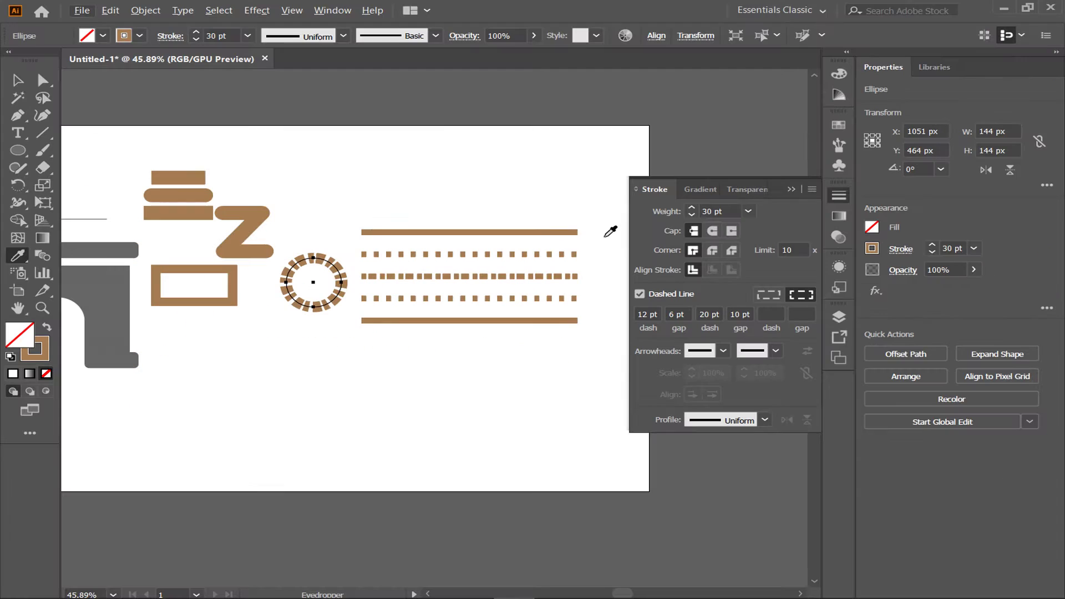
{"action": "left_click", "coordinate": [20, 79]}
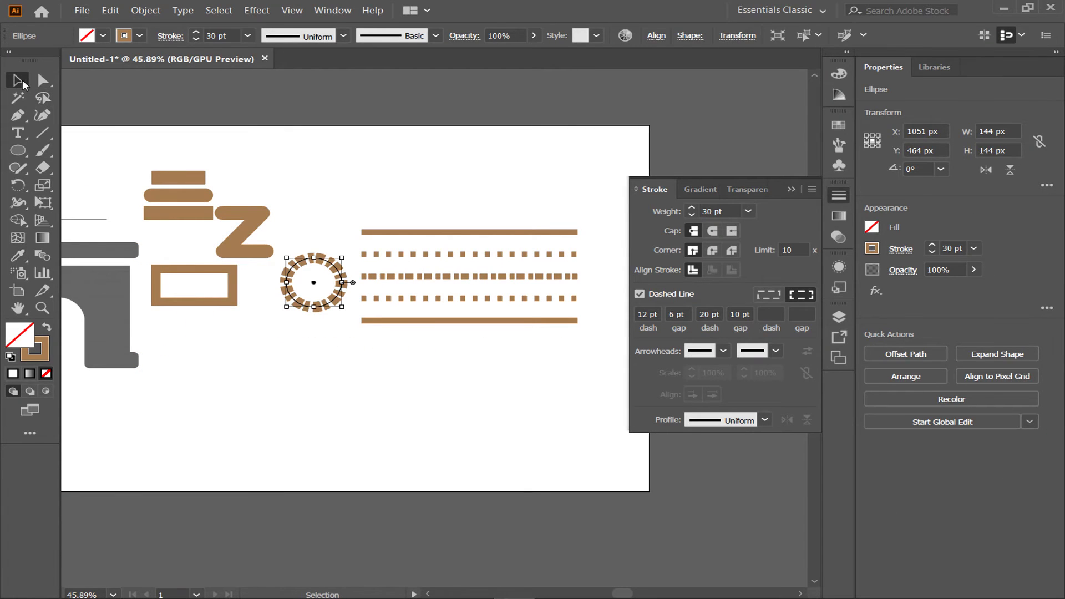
Enlarge the circle to about 392 px in the empty area below the shapes, with an 88 pt stroke, and deselect it.
{"action": "left_click", "coordinate": [279, 362]}
{"action": "left_click_drag", "start_coordinate": [321, 309], "coordinate": [375, 495]}
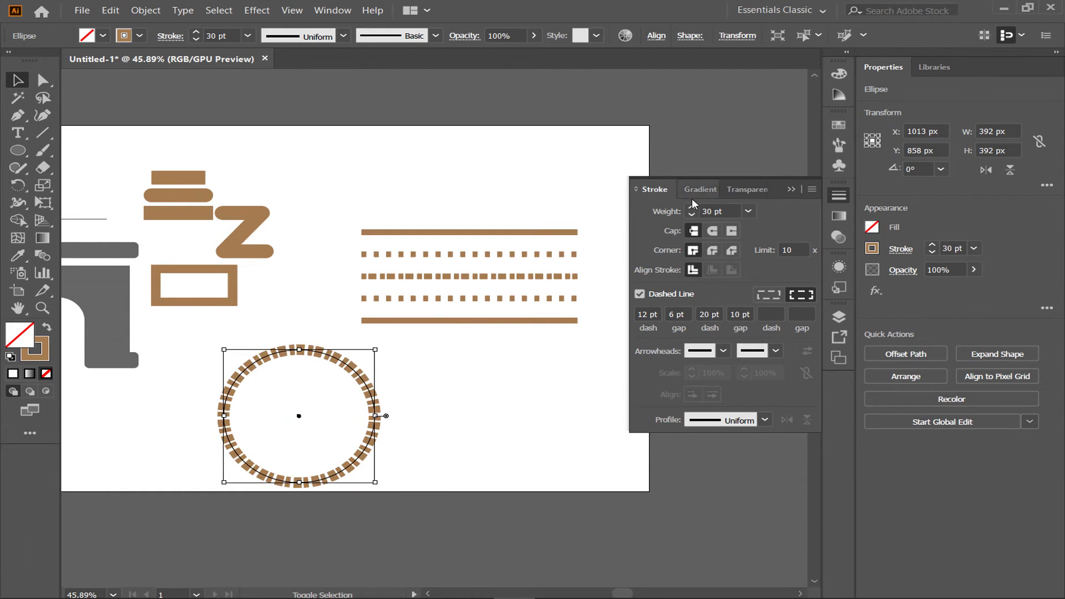
{"action": "left_click_drag", "start_coordinate": [692, 210], "coordinate": [692, 210]}
{"action": "left_click", "coordinate": [472, 440]}
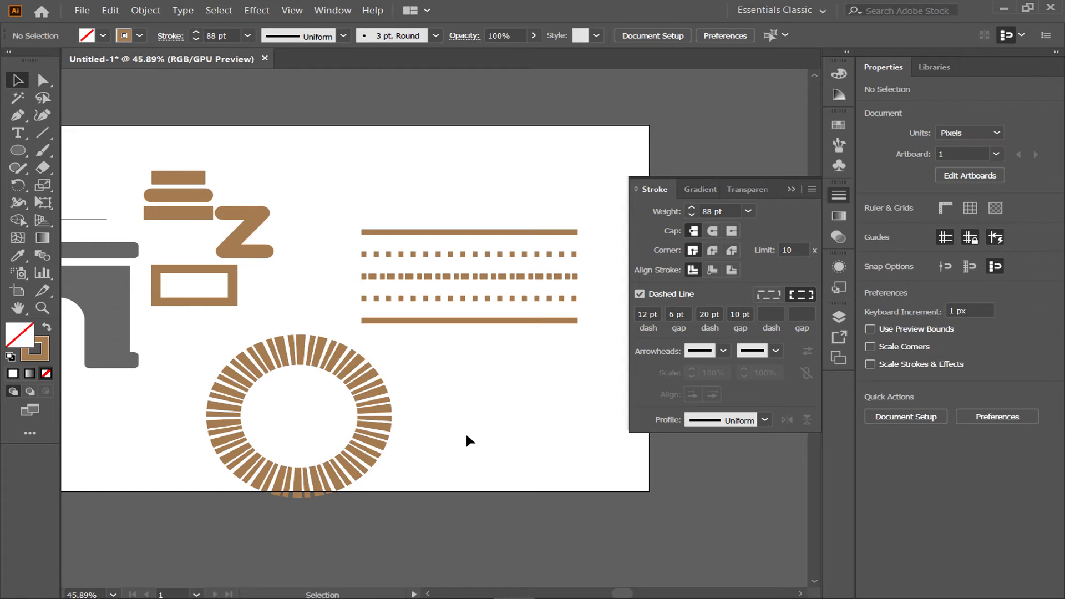
Shift the circle slightly up and left, shrink it to about 266 px, and raise its stroke weight to 145 pt.
{"action": "left_click", "coordinate": [376, 425]}
{"action": "left_click_drag", "start_coordinate": [376, 429], "coordinate": [368, 425]}
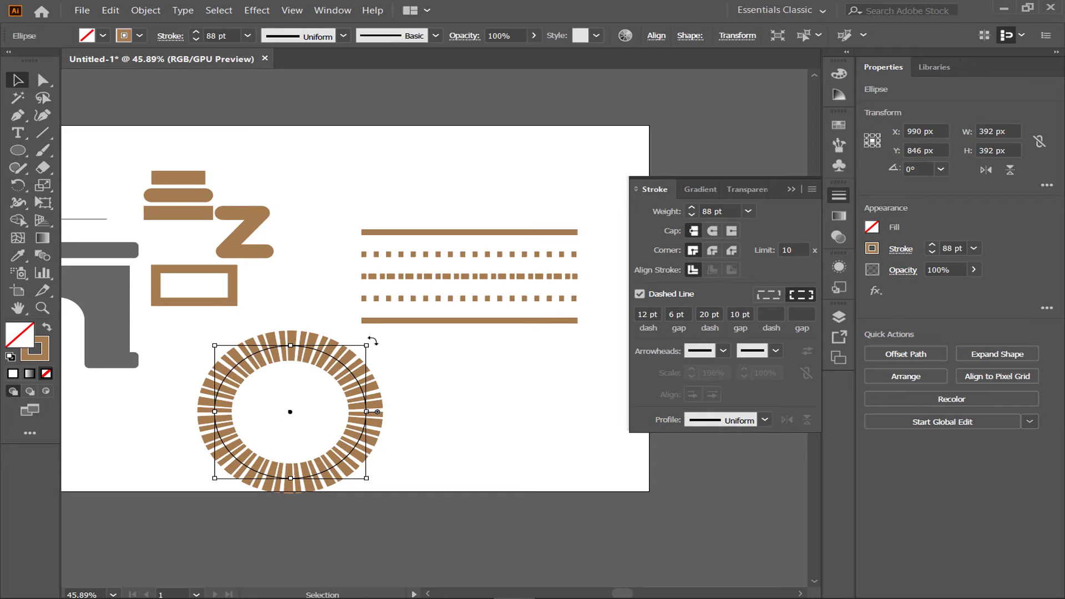
{"action": "mouse_move", "coordinate": [367, 345]}
{"action": "left_mouse_down"}
{"action": "mouse_move", "coordinate": [378, 352]}
{"action": "mouse_move", "coordinate": [373, 370]}
{"action": "left_mouse_up"}
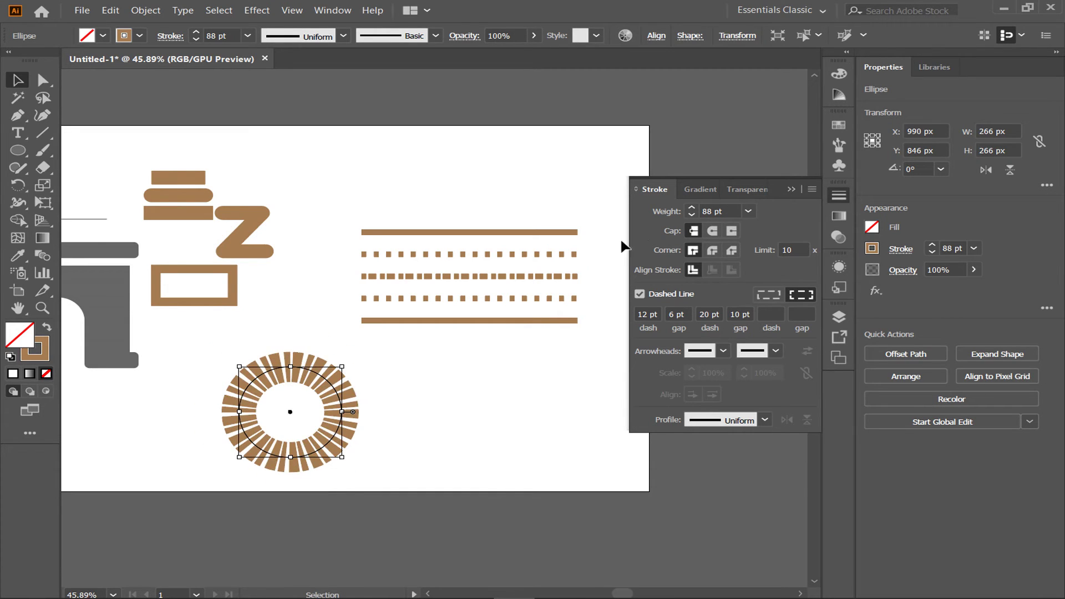
{"action": "left_click", "coordinate": [691, 209]}
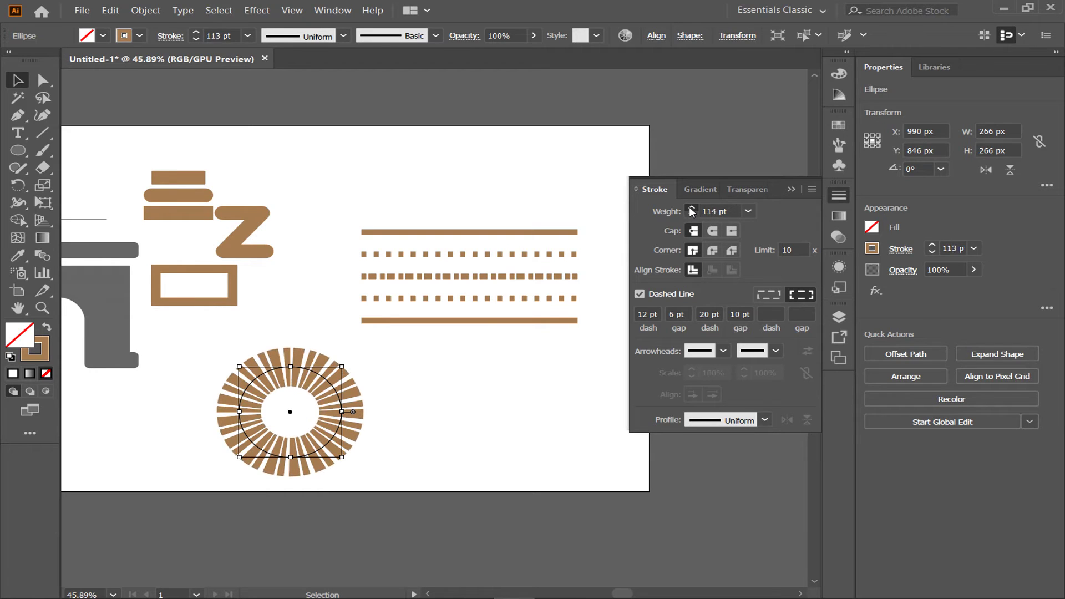
{"action": "left_click", "coordinate": [692, 210]}
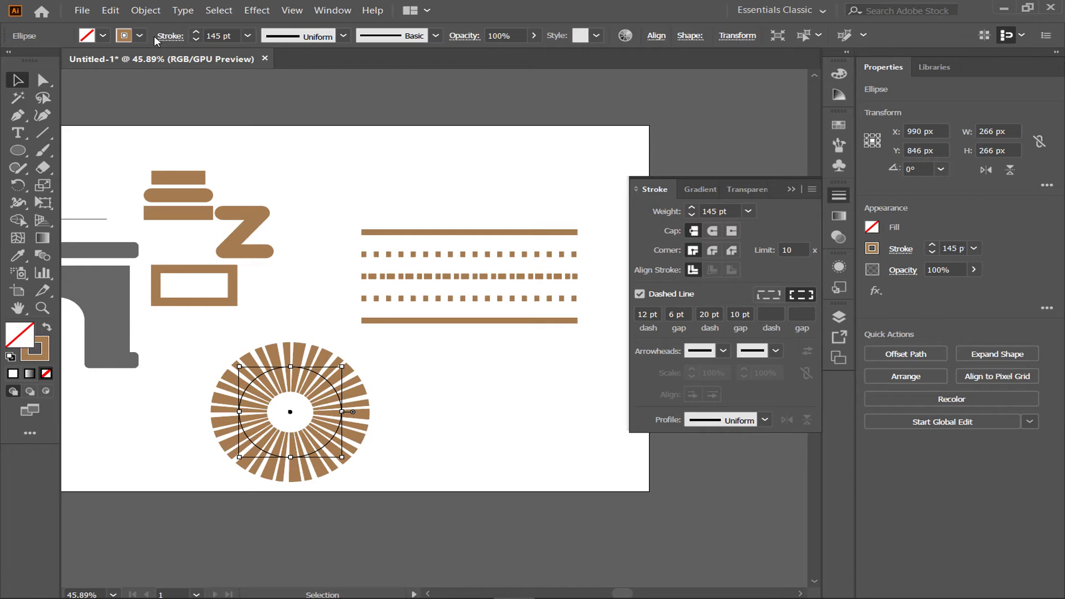
Try orange, yellow-green and light orange stroke colours on the dashed circle, and undo the last colour change.
{"action": "left_click", "coordinate": [140, 36]}
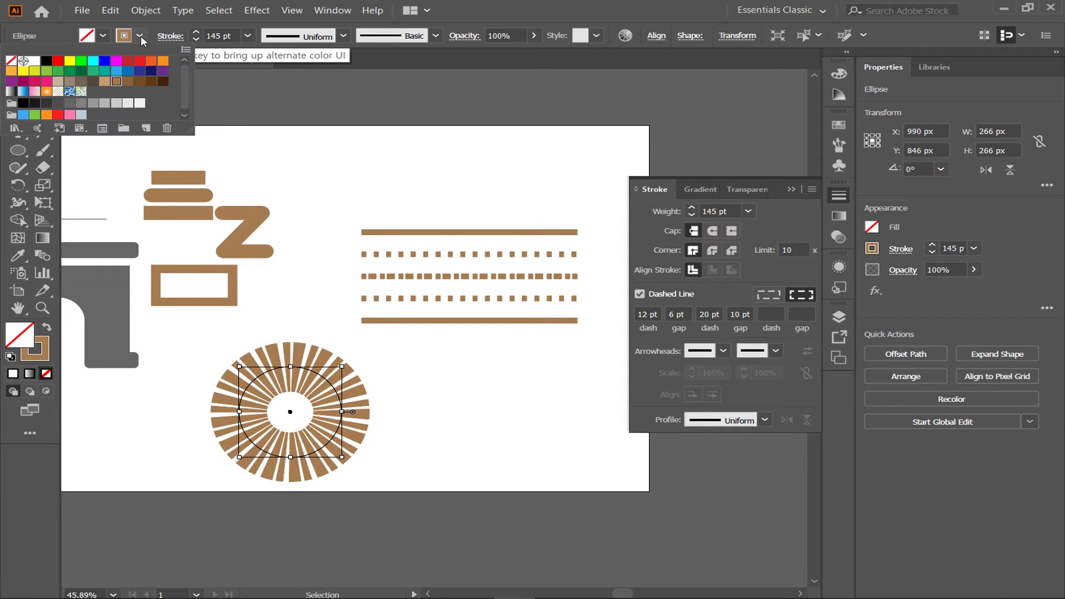
{"action": "left_click", "coordinate": [162, 60]}
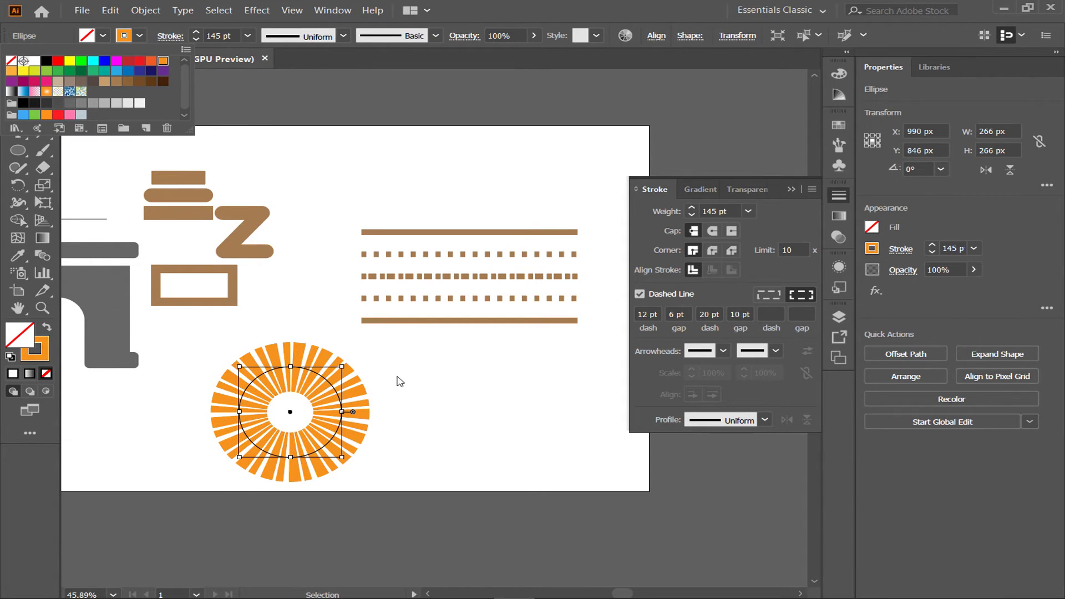
{"action": "left_click", "coordinate": [33, 72]}
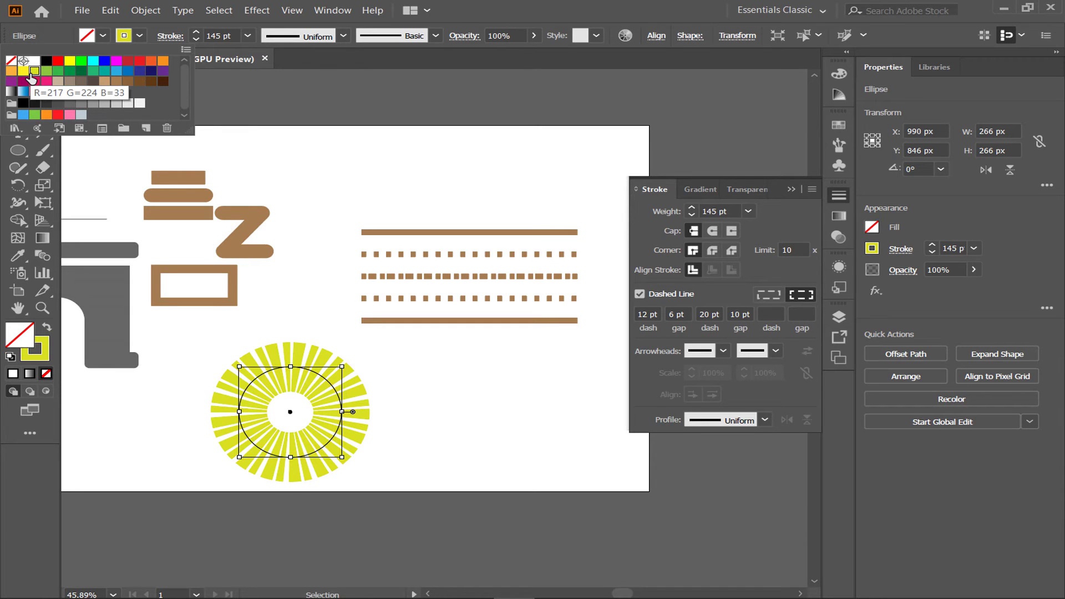
{"action": "left_click", "coordinate": [12, 71]}
{"action": "key", "text": "Escape"}
{"action": "left_click", "coordinate": [459, 463]}
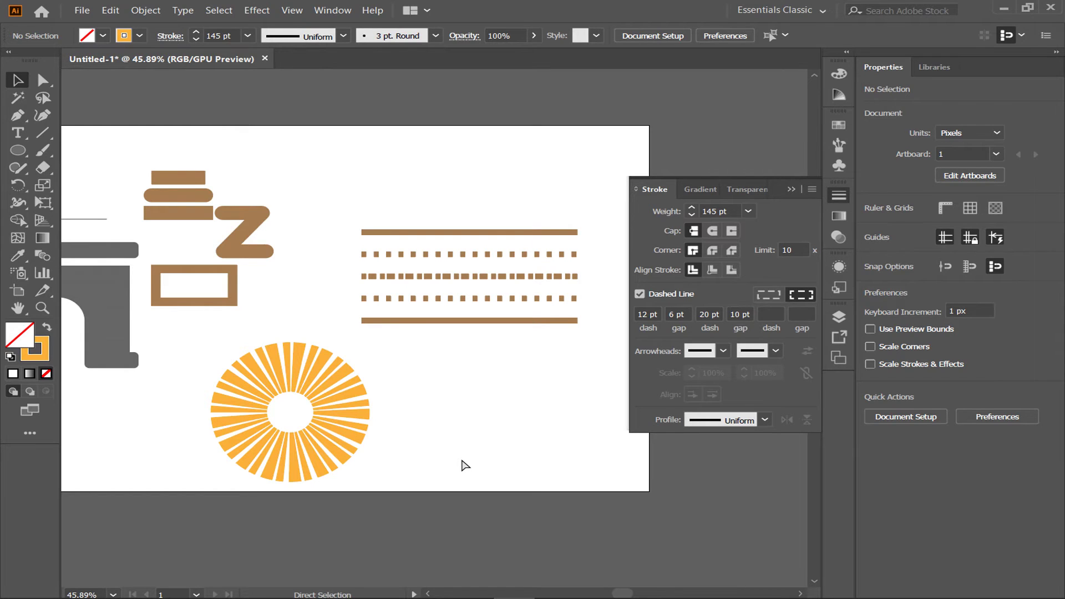
{"action": "key", "text": "ctrl+z"}
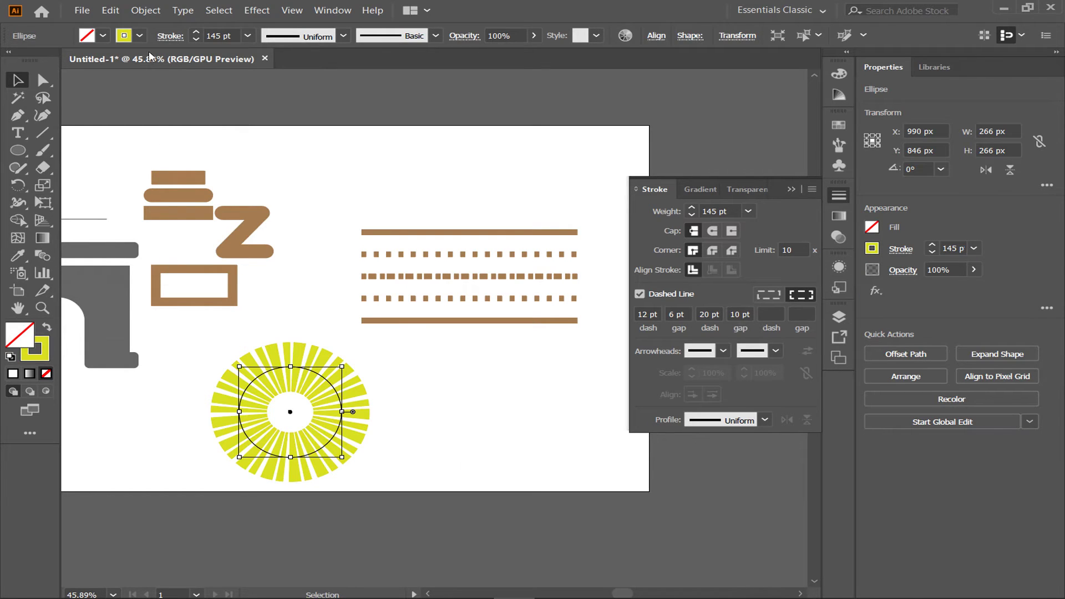
Change the dashed circle's stroke colour to light green and deselect the circle.
{"action": "left_click", "coordinate": [142, 36]}
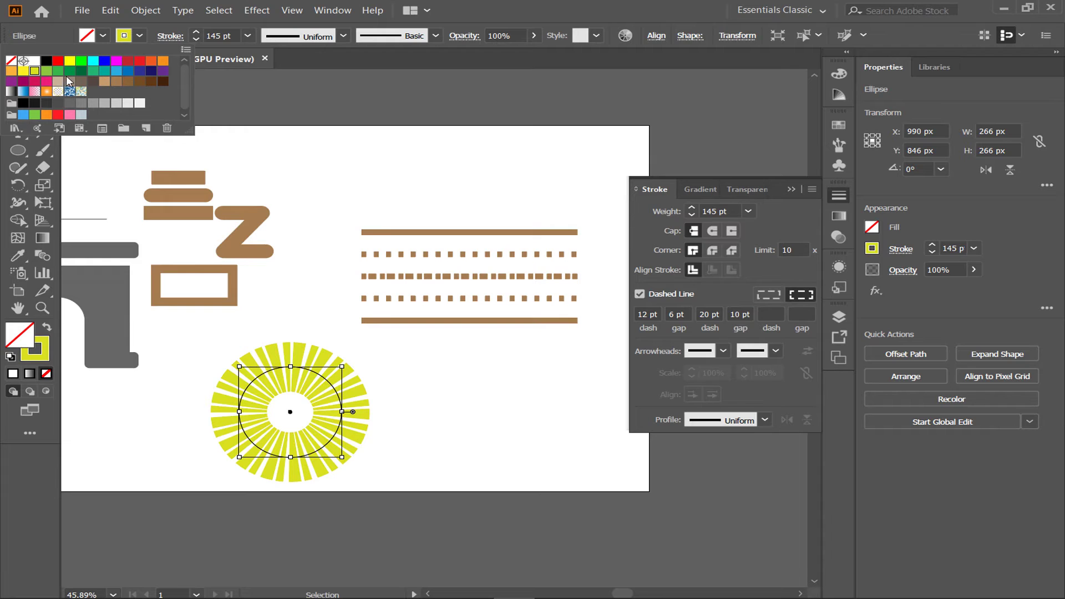
{"action": "left_click", "coordinate": [46, 71]}
{"action": "key", "text": "Escape"}
{"action": "left_click", "coordinate": [438, 423]}
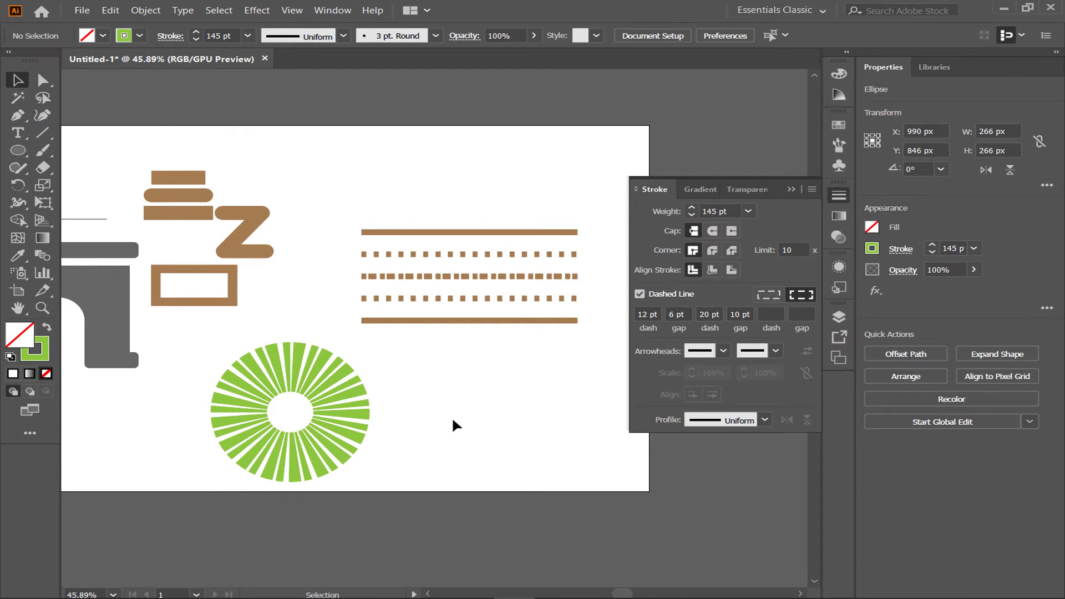
Set the green circle's stroke weight to 300 pt so its dashes meet at the centre.
{"action": "key", "text": "ctrl+plus"}
{"action": "key", "text": "ctrl+plus"}
{"action": "key", "text": "ctrl+plus"}
{"action": "key", "text": "space"}
{"action": "left_click_drag", "start_coordinate": [418, 439], "coordinate": [492, 374]}
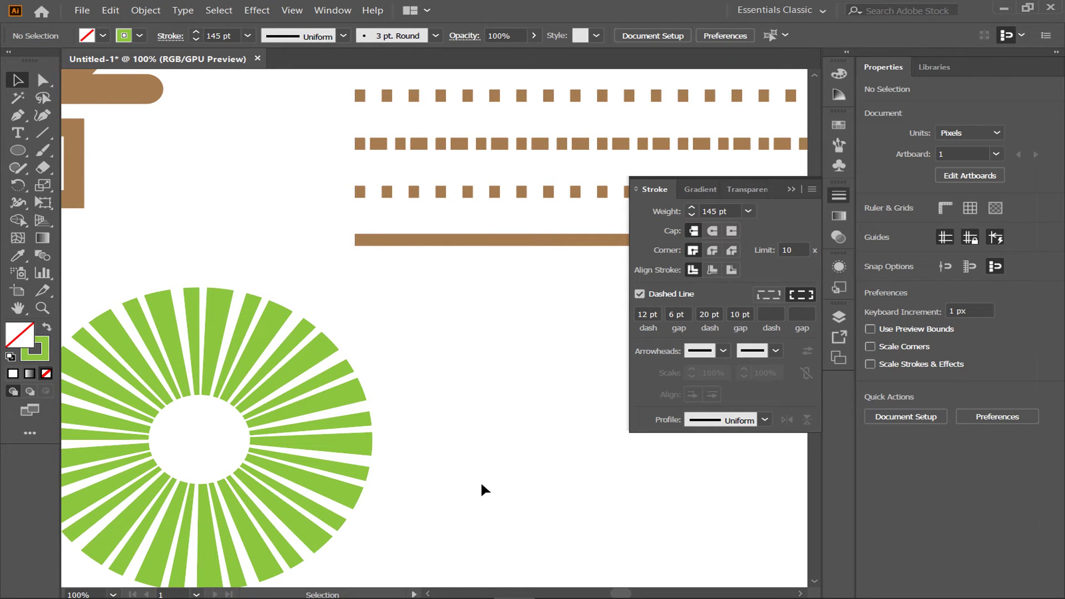
{"action": "key", "text": "space"}
{"action": "left_click_drag", "start_coordinate": [505, 483], "coordinate": [564, 447]}
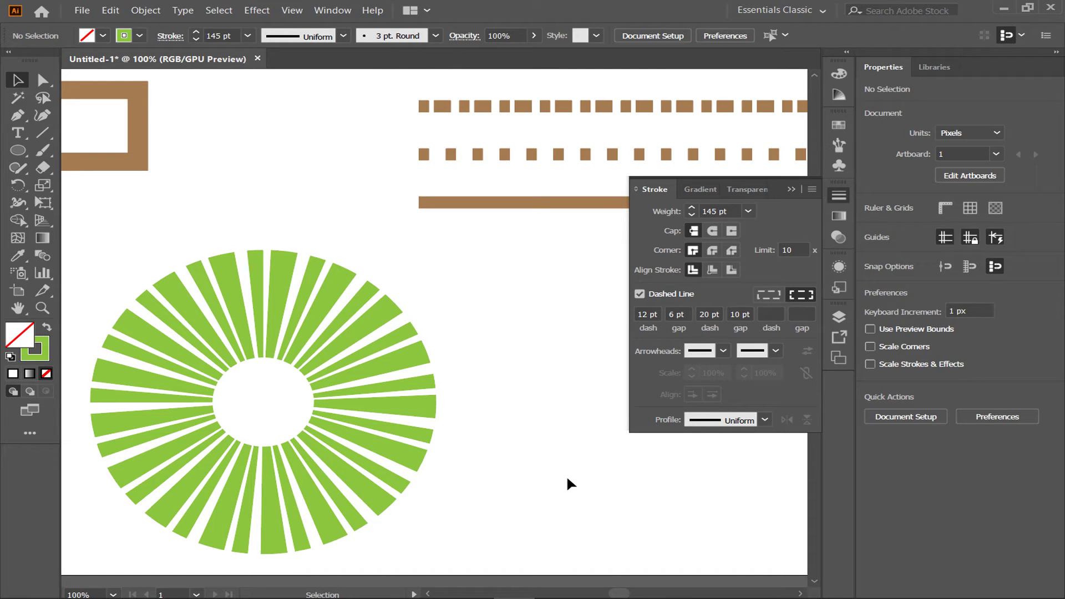
{"action": "left_click_drag", "start_coordinate": [541, 494], "coordinate": [202, 340]}
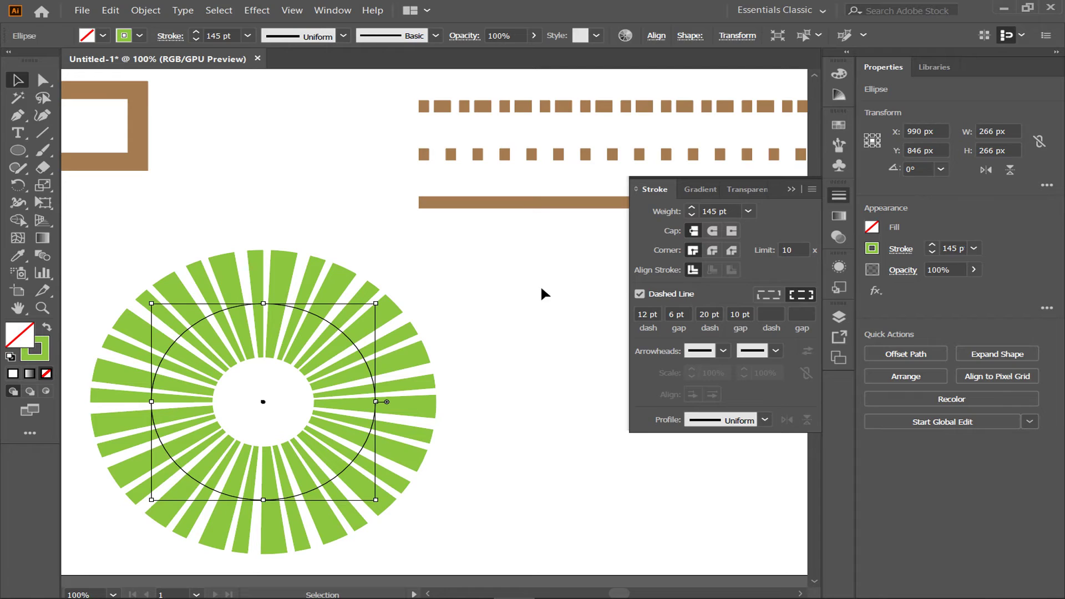
{"action": "double_click", "coordinate": [716, 210]}
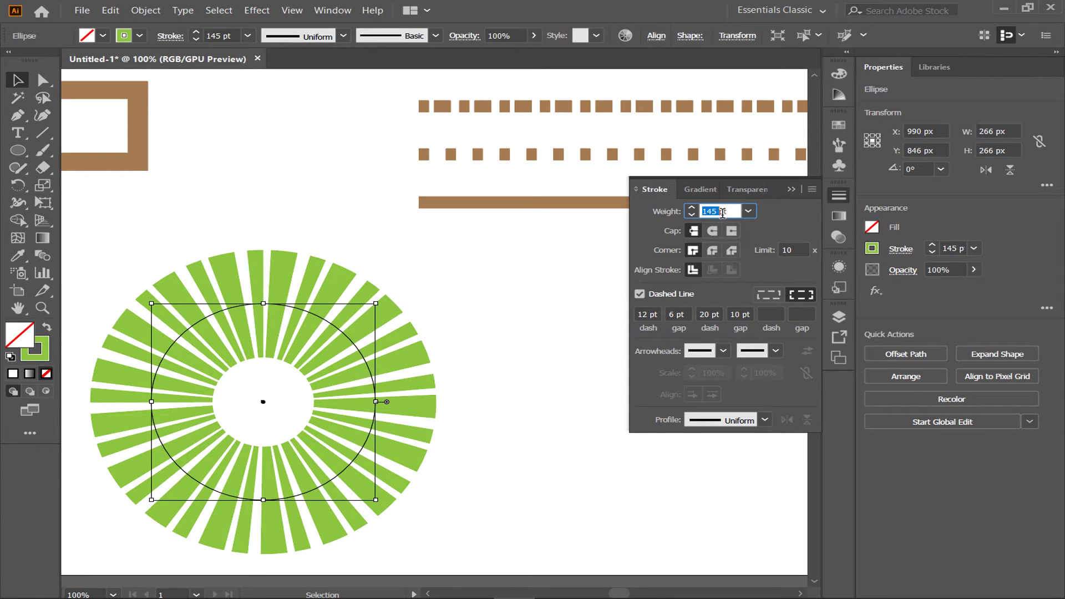
{"action": "key", "text": "Return"}
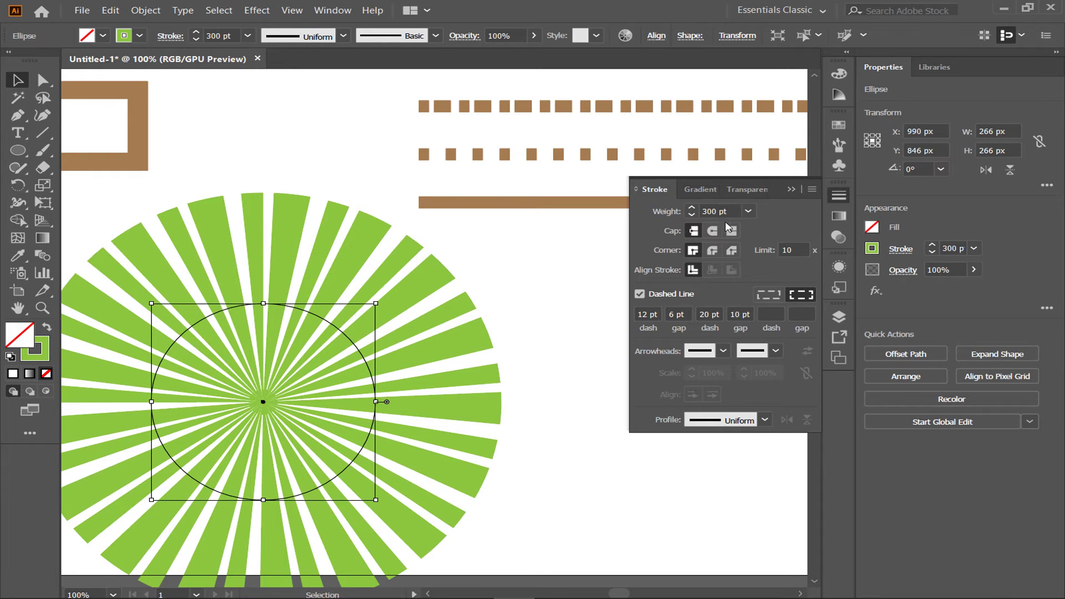
Set the green circle's stroke weight to 2 pt using the preset weights, and deselect the circle.
{"action": "double_click", "coordinate": [710, 209]}
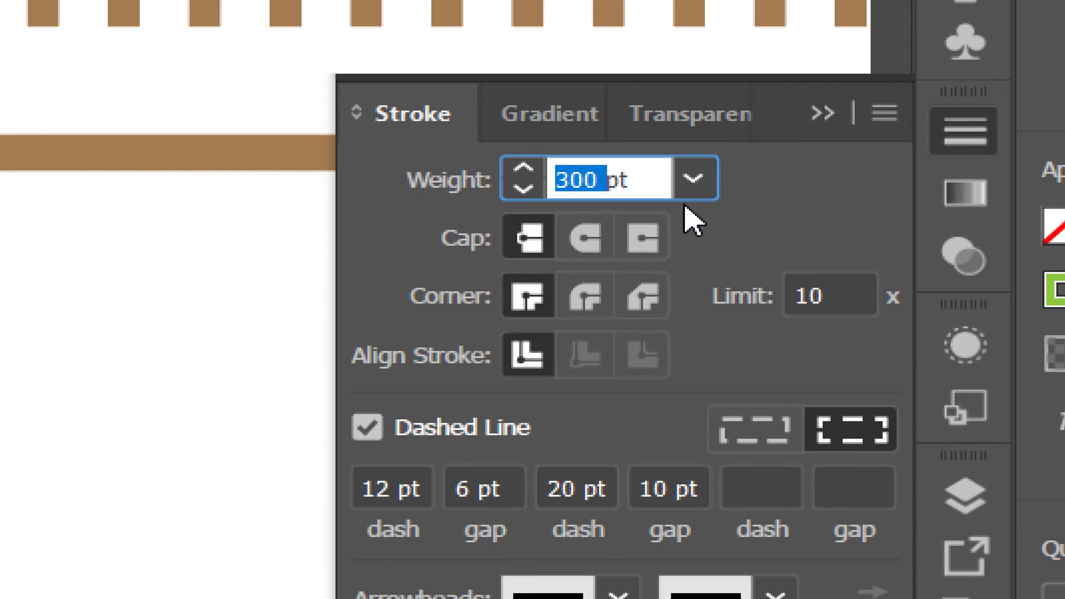
{"action": "left_click", "coordinate": [691, 188]}
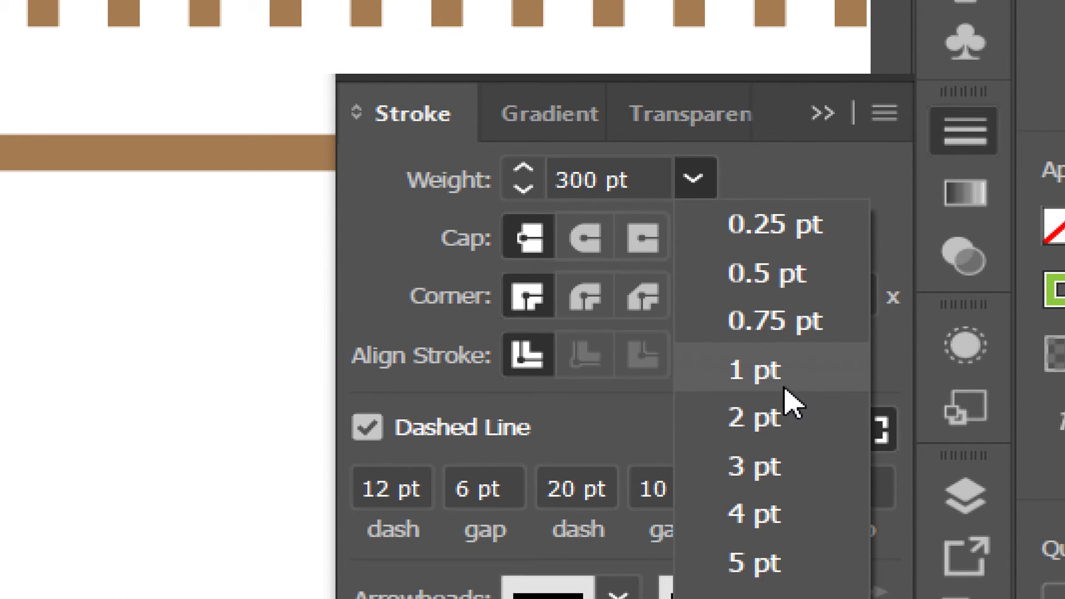
{"action": "left_click", "coordinate": [772, 419]}
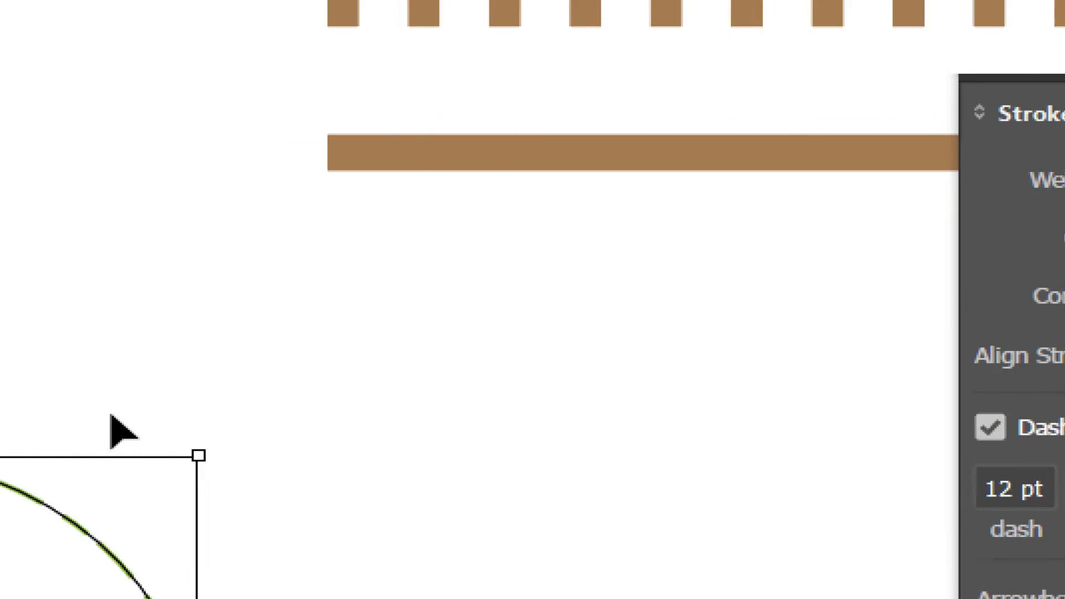
{"action": "left_click", "coordinate": [482, 95]}
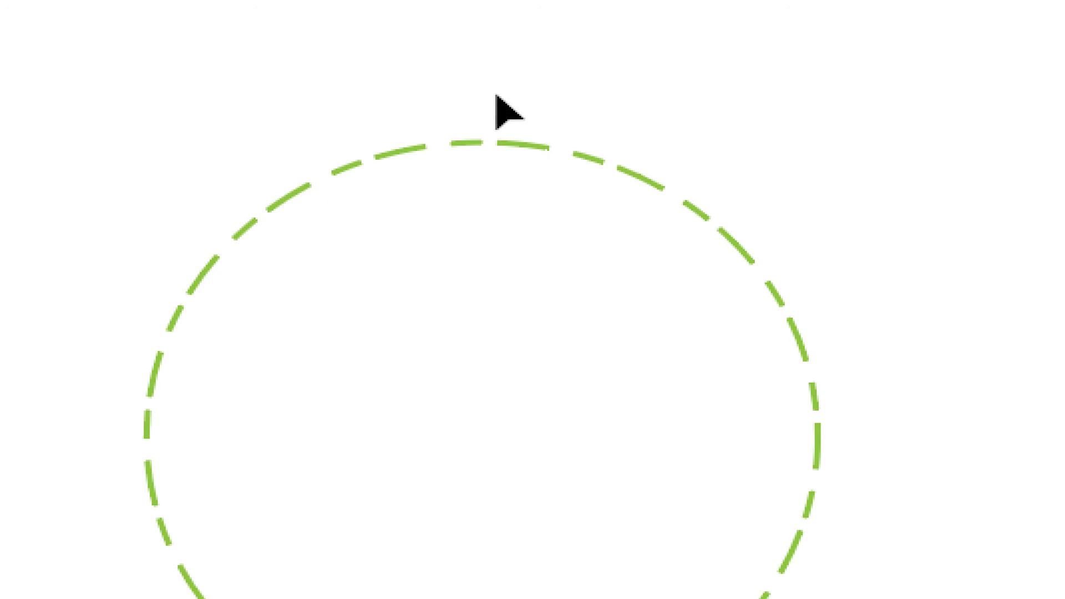
Undo the circle's recent stroke weight and colour changes back to a brown 136 pt stroke.
{"action": "key", "text": "a"}
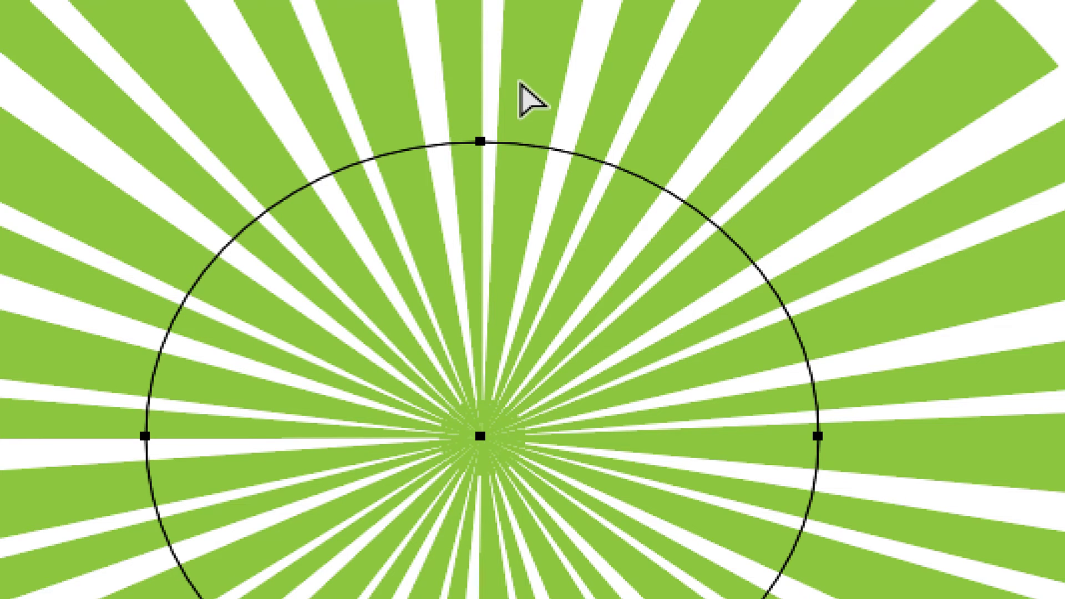
{"action": "key", "text": "v"}
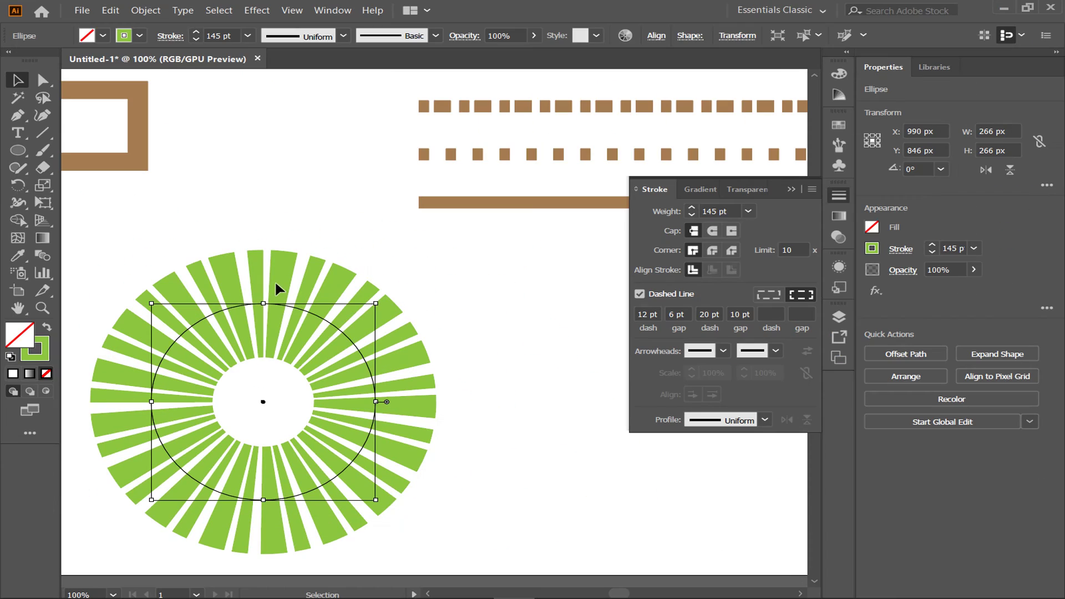
{"action": "key", "text": "ctrl"}
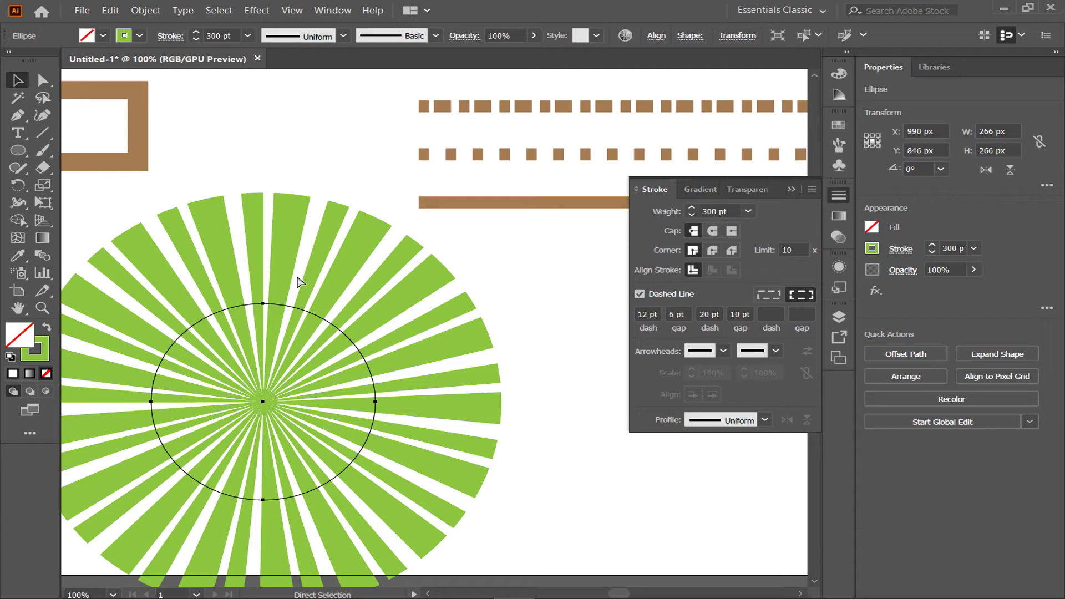
{"action": "key", "text": "ctrl+z"}
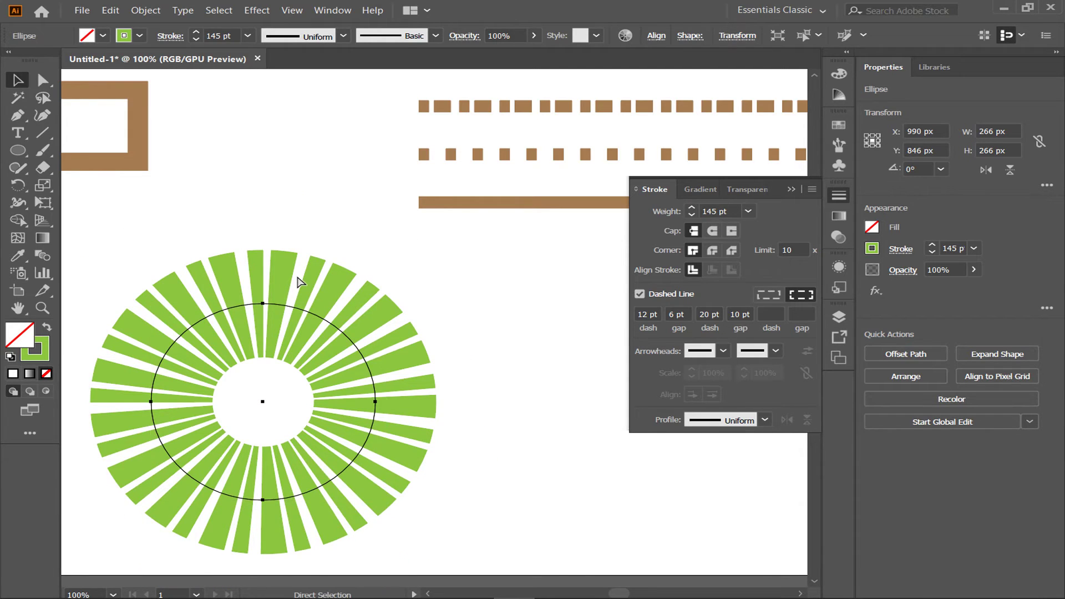
{"action": "key", "text": "ctrl+z"}
{"action": "key", "text": "ctrl+z"}
{"action": "key", "text": "ctrl+z"}
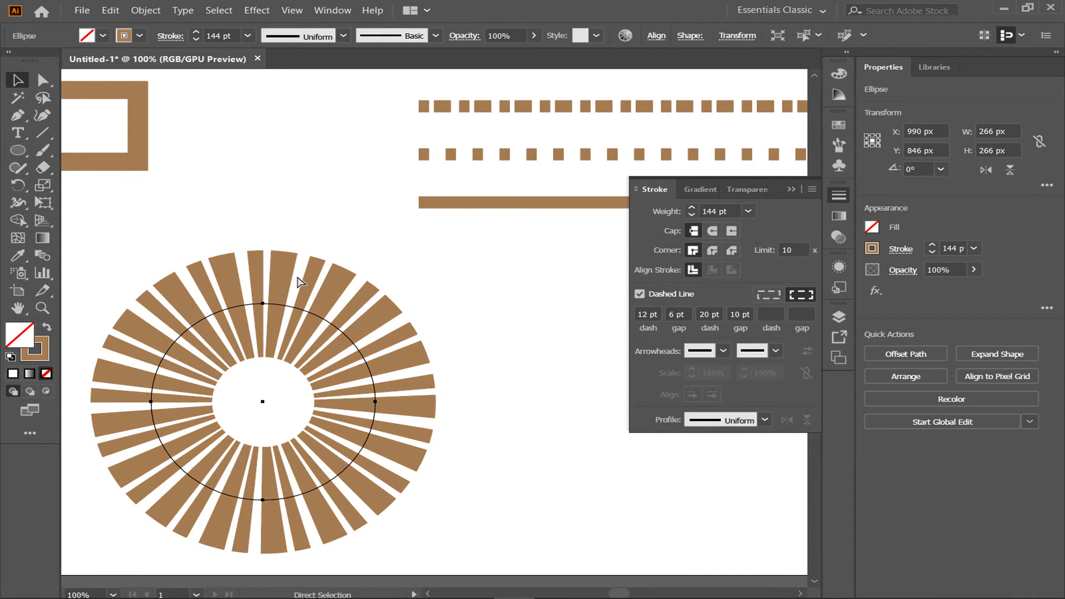
{"action": "key", "text": "Down"}
{"action": "key", "text": "Down"}
{"action": "key", "text": "Down"}
{"action": "key", "text": "Down"}
{"action": "key", "text": "Down"}
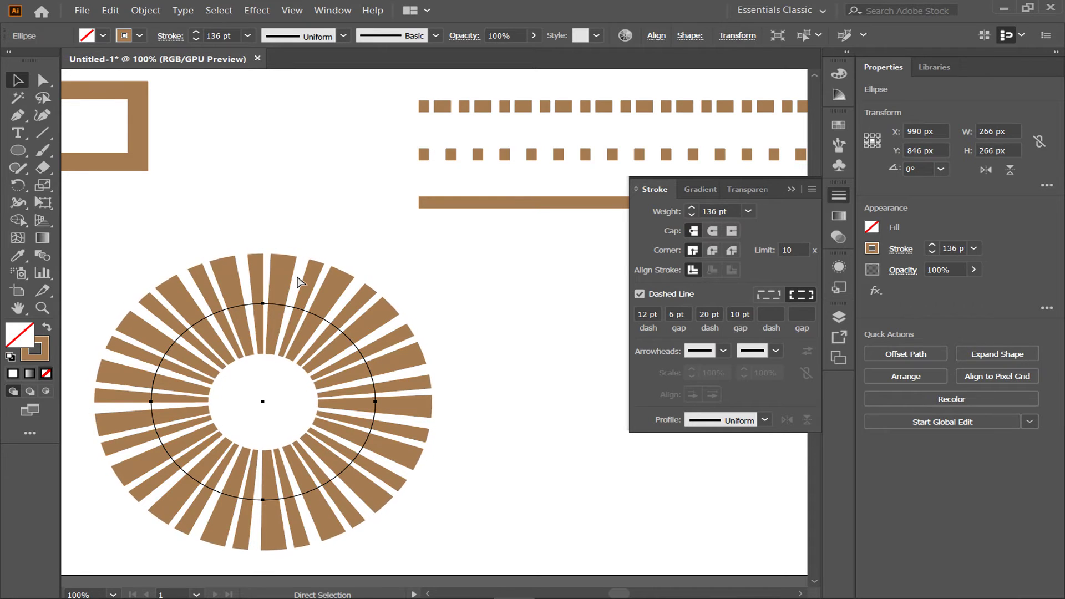
Restore the circle's green stroke colour and 300 pt stroke weight.
{"action": "key", "text": "ctrl+z"}
{"action": "key", "text": "ctrl+z"}
{"action": "key", "text": "ctrl+z"}
{"action": "key", "text": "ctrl+z"}
{"action": "key", "text": "ctrl+z"}
{"action": "key", "text": "ctrl+z"}
{"action": "key", "text": "ctrl+z"}
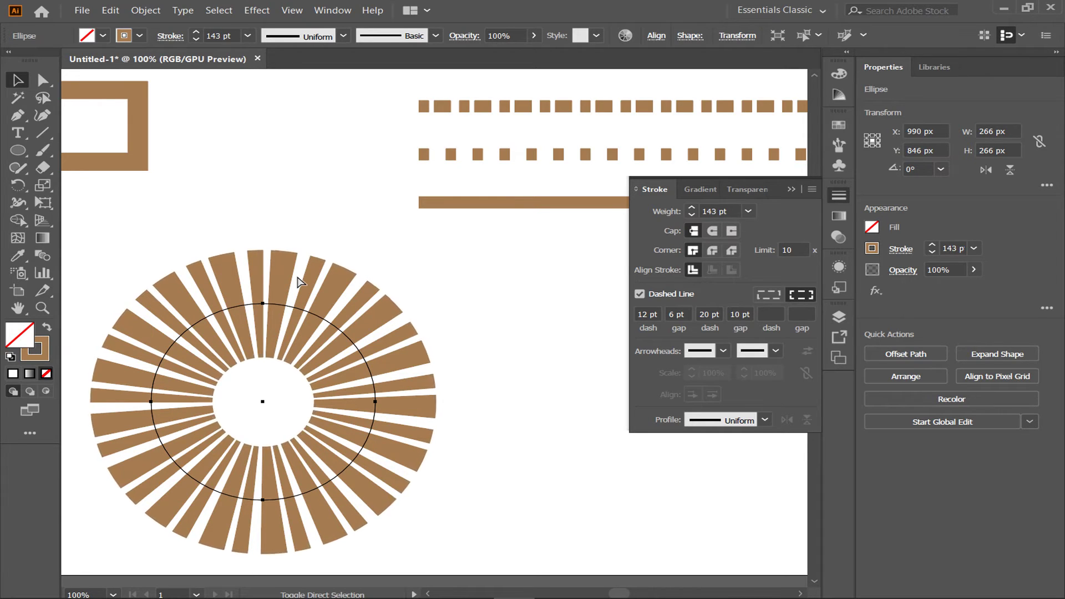
{"action": "type", "text": "300"}
{"action": "key", "text": "Return"}
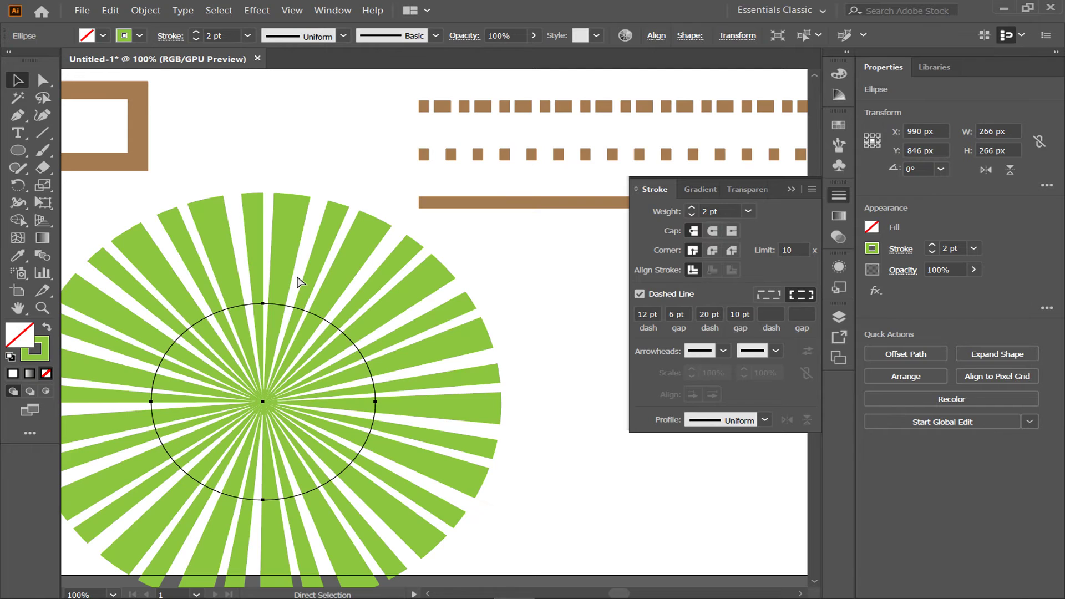
Try deleting the green sunburst circle and undo the deletion.
{"action": "left_click", "coordinate": [476, 292]}
{"action": "left_click", "coordinate": [276, 388]}
{"action": "key", "text": "Delete"}
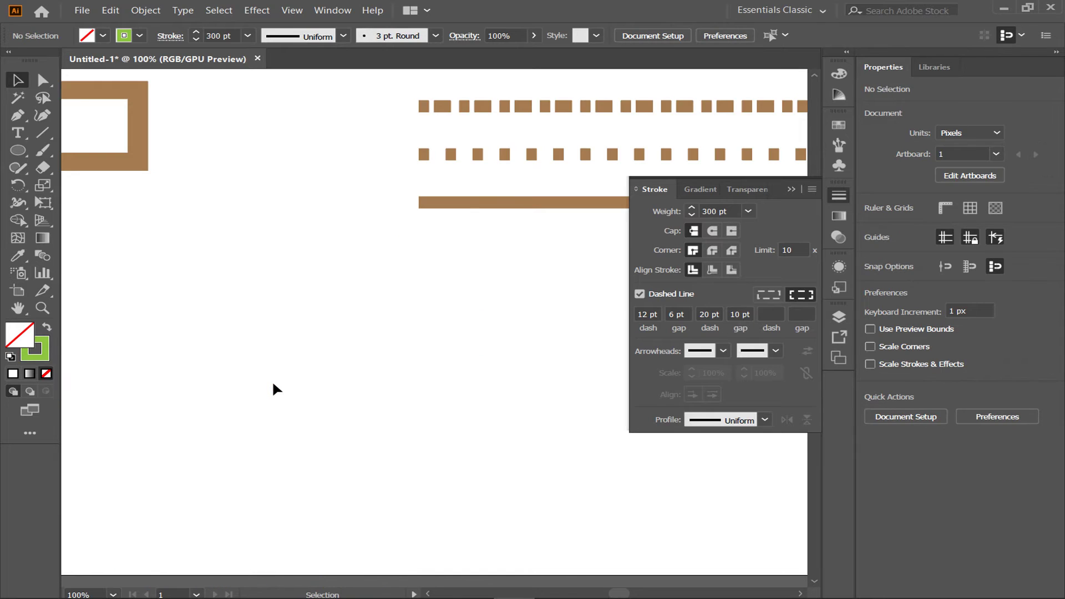
{"action": "key", "text": "ctrl+z"}
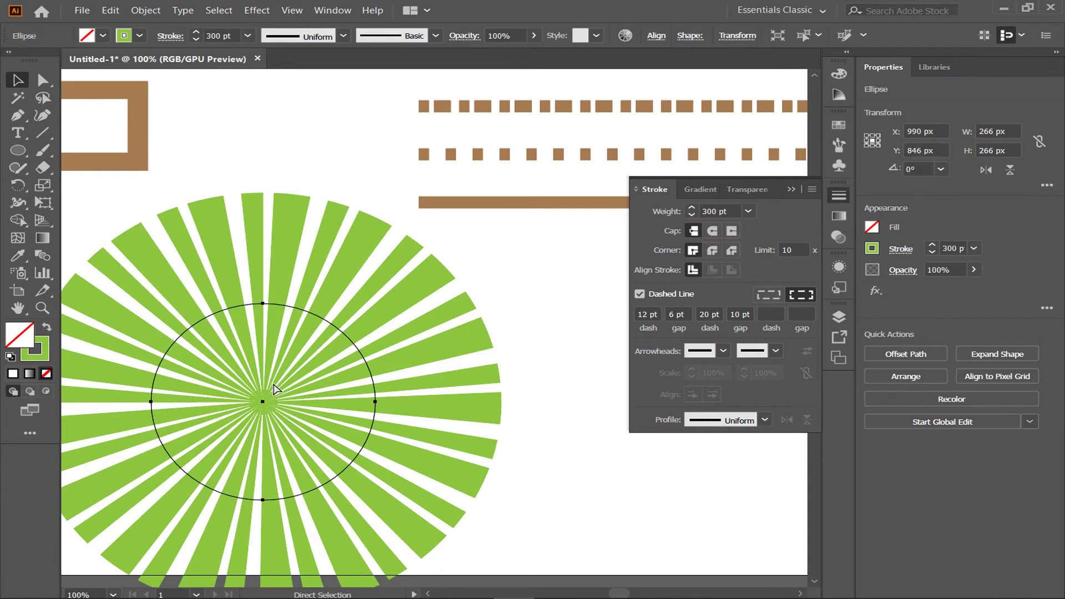
{"action": "key", "text": "Delete"}
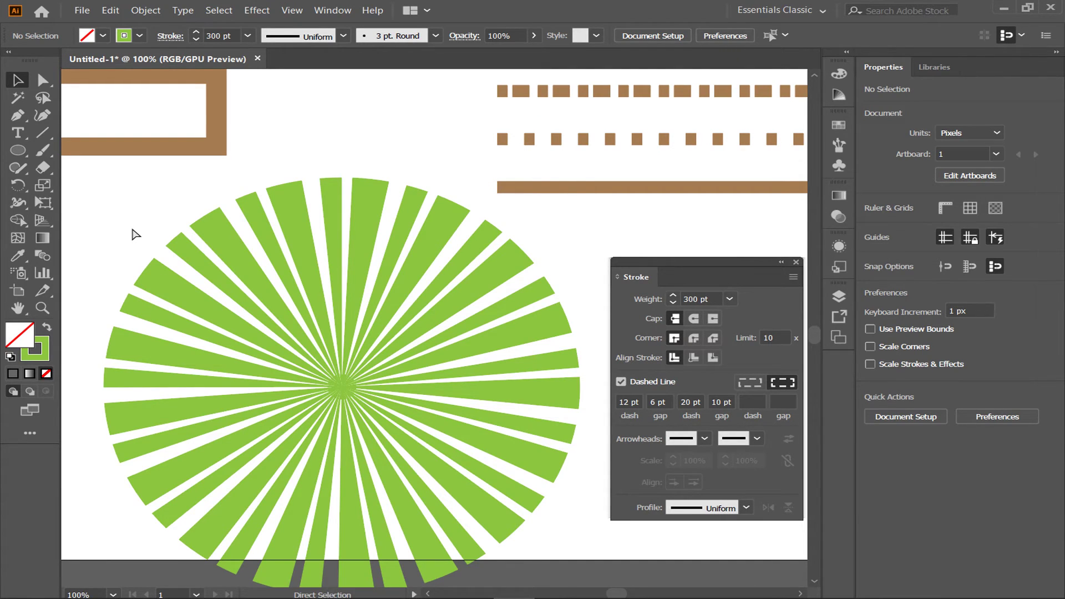
View the artwork's bare paths in Outline mode and return to the normal preview.
{"action": "key", "text": "ctrl+y"}
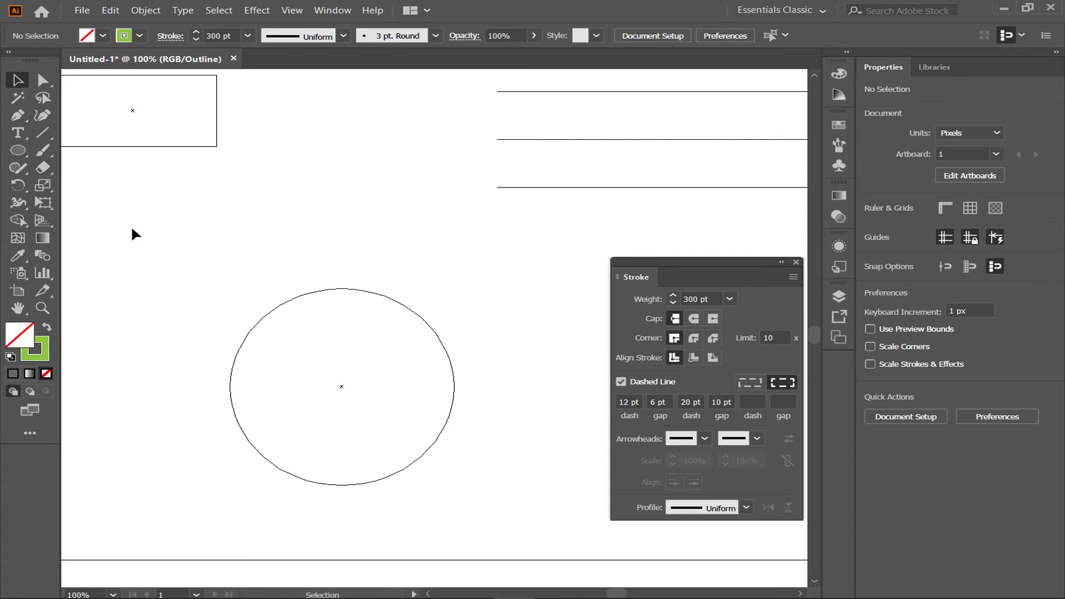
{"action": "key", "text": "ctrl"}
{"action": "key", "text": "ctrl+y"}
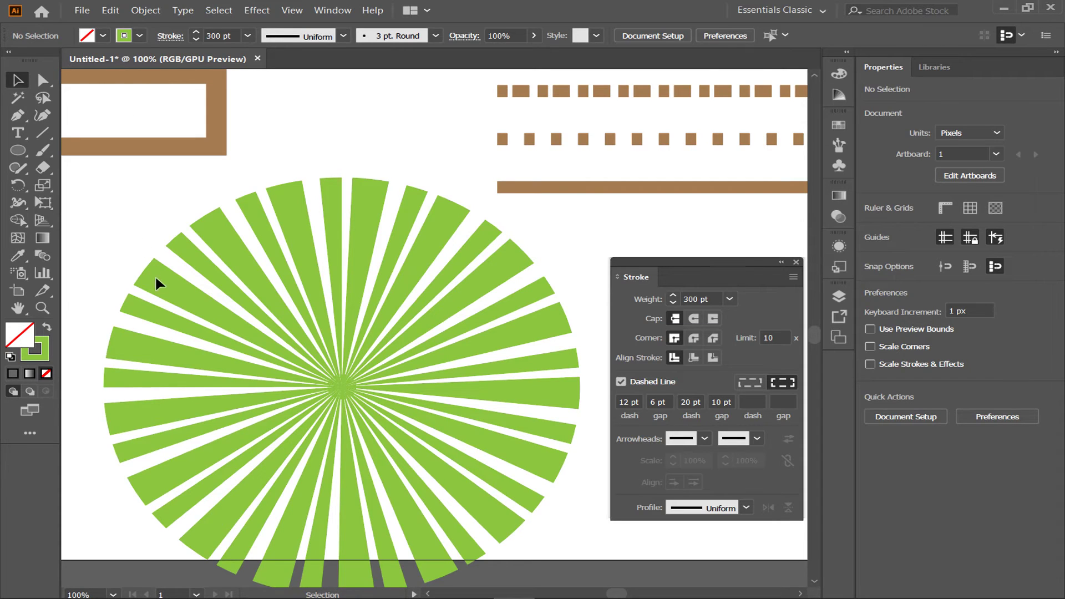
Expand the appearance of the green dashed circle and deselect it.
{"action": "left_click", "coordinate": [439, 419]}
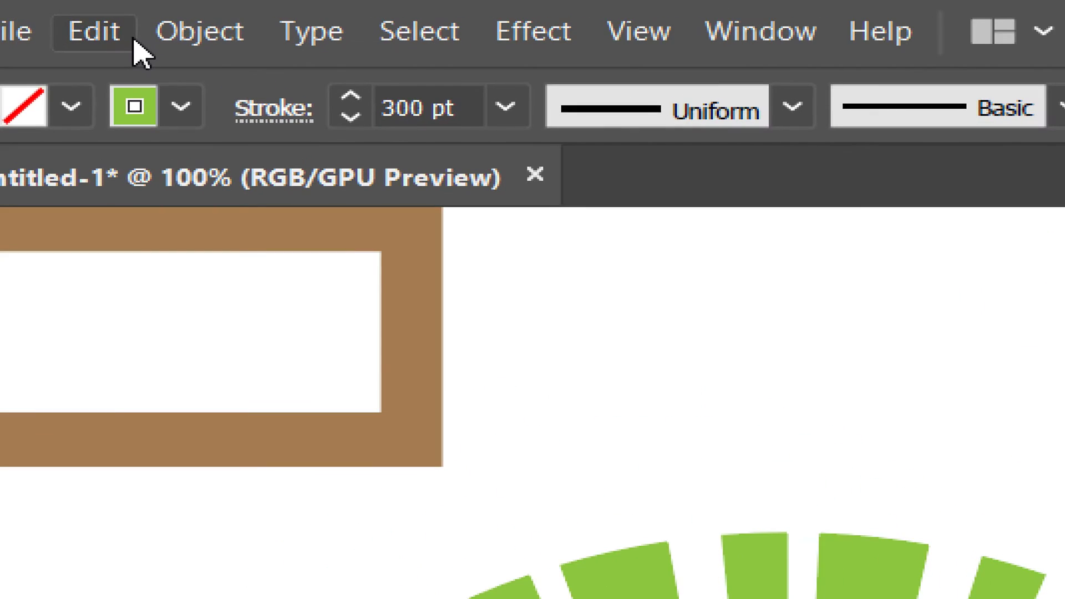
{"action": "left_click", "coordinate": [198, 42]}
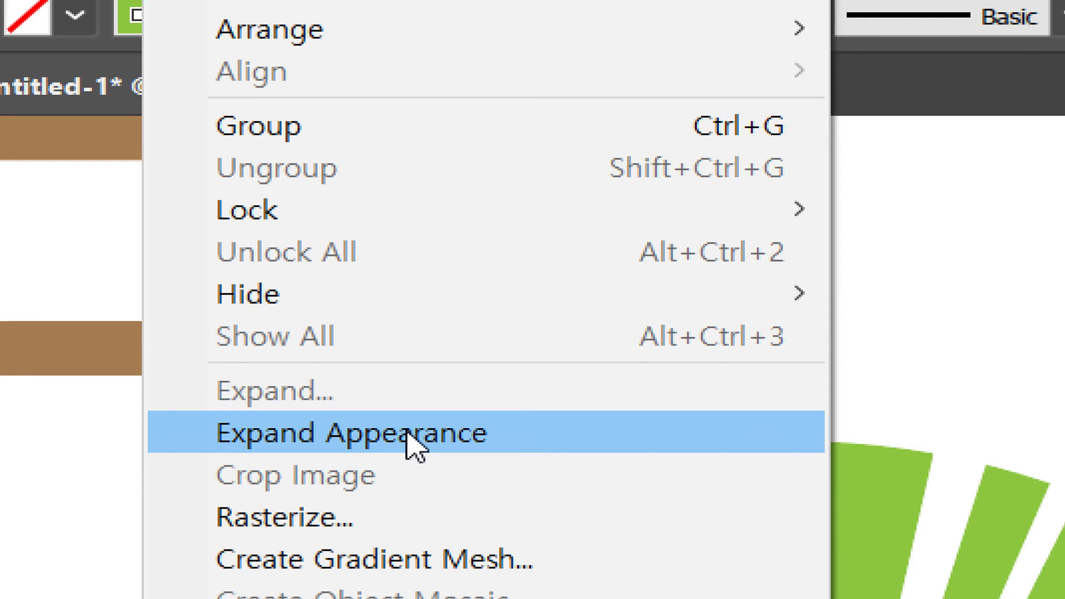
{"action": "left_click", "coordinate": [408, 438]}
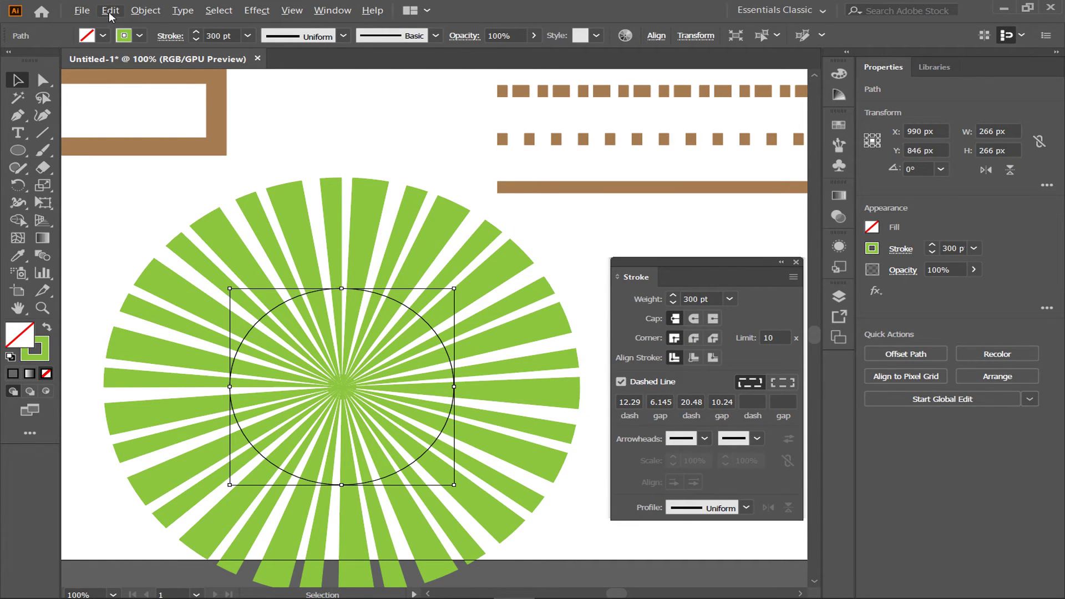
{"action": "left_click", "coordinate": [143, 10]}
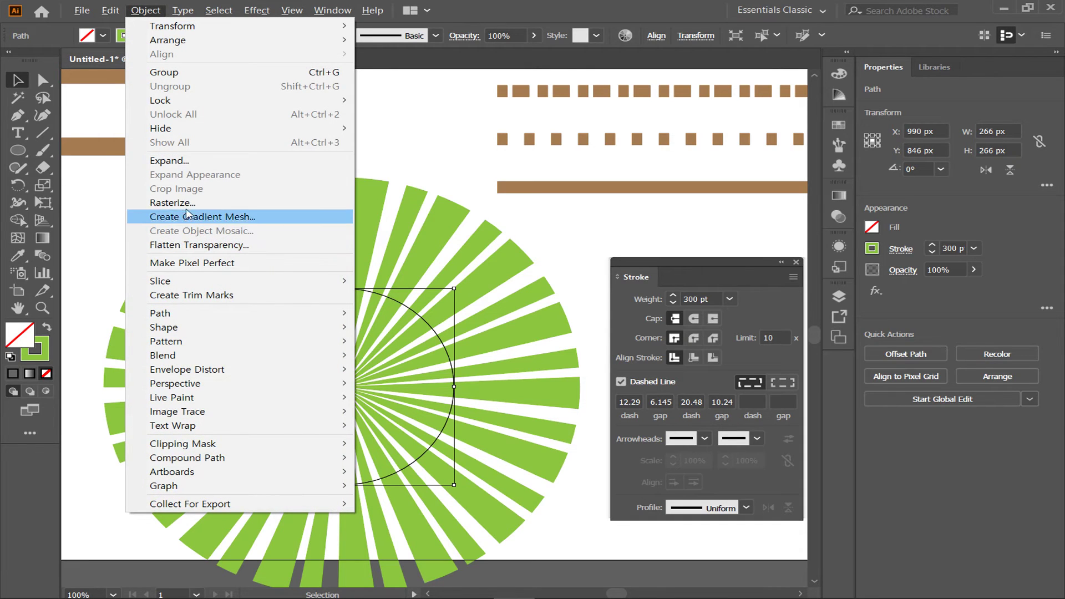
{"action": "key", "text": "Escape"}
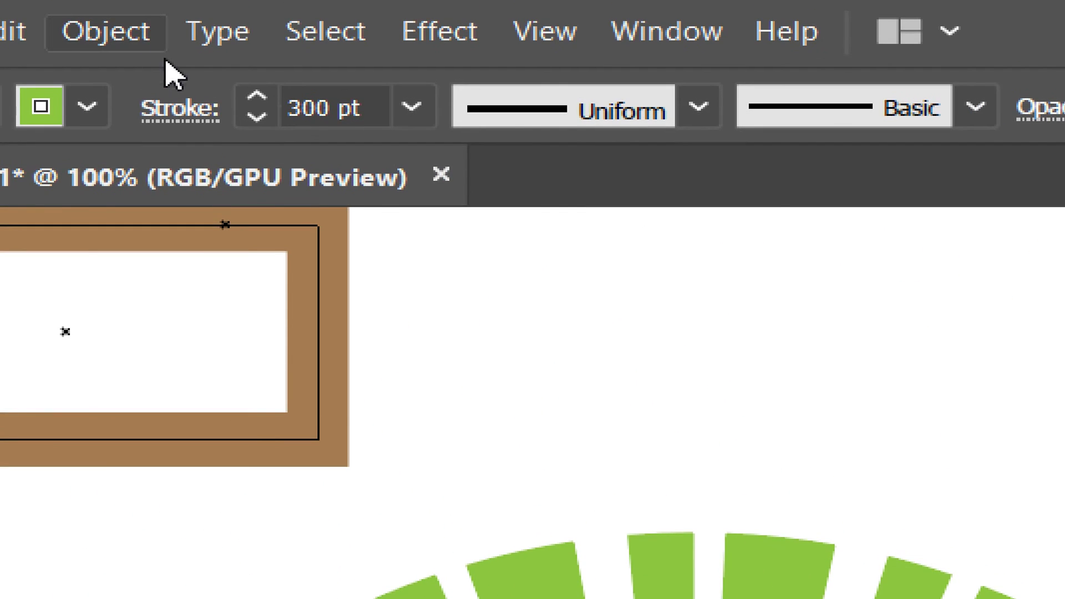
{"action": "left_click", "coordinate": [478, 409]}
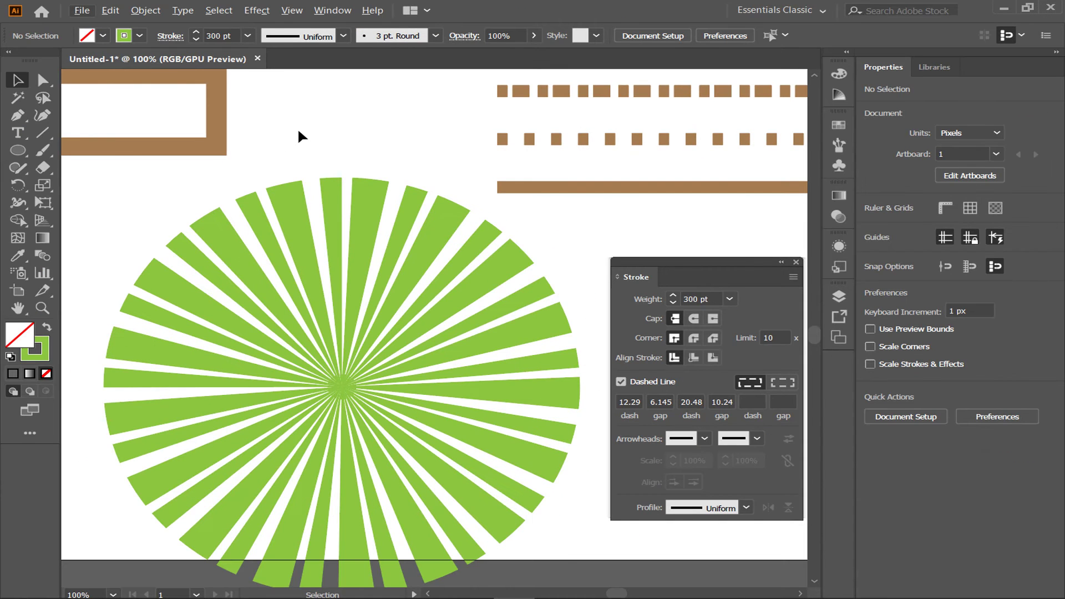
Check the circle's bare path in Outline mode, and expand the dashed circle's fill and stroke into separate shapes.
{"action": "key", "text": "ctrl+y"}
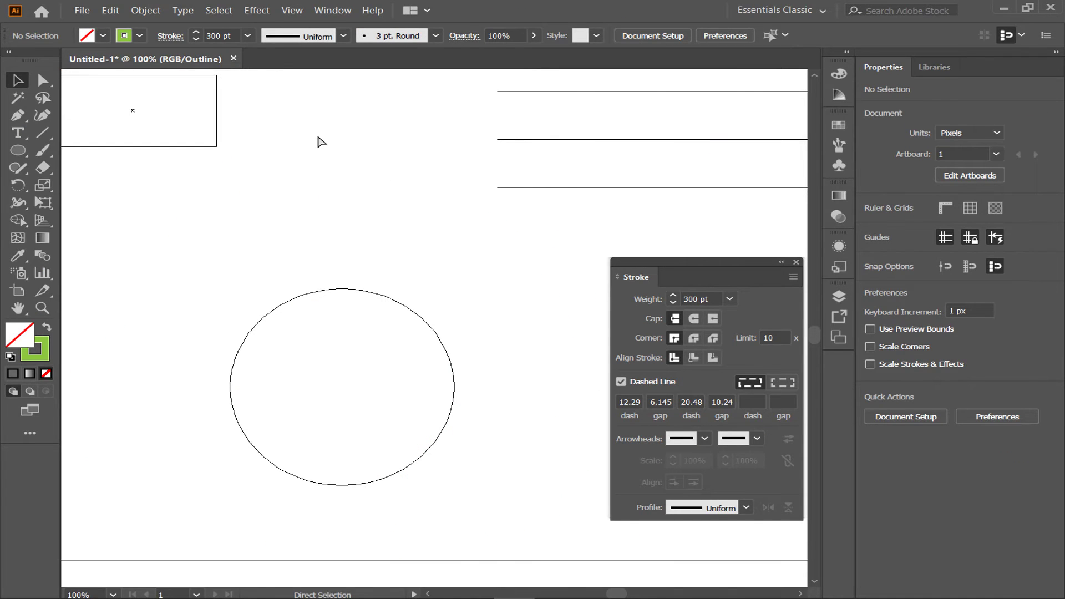
{"action": "key", "text": "ctrl+y"}
{"action": "left_click_drag", "start_coordinate": [290, 160], "coordinate": [435, 436]}
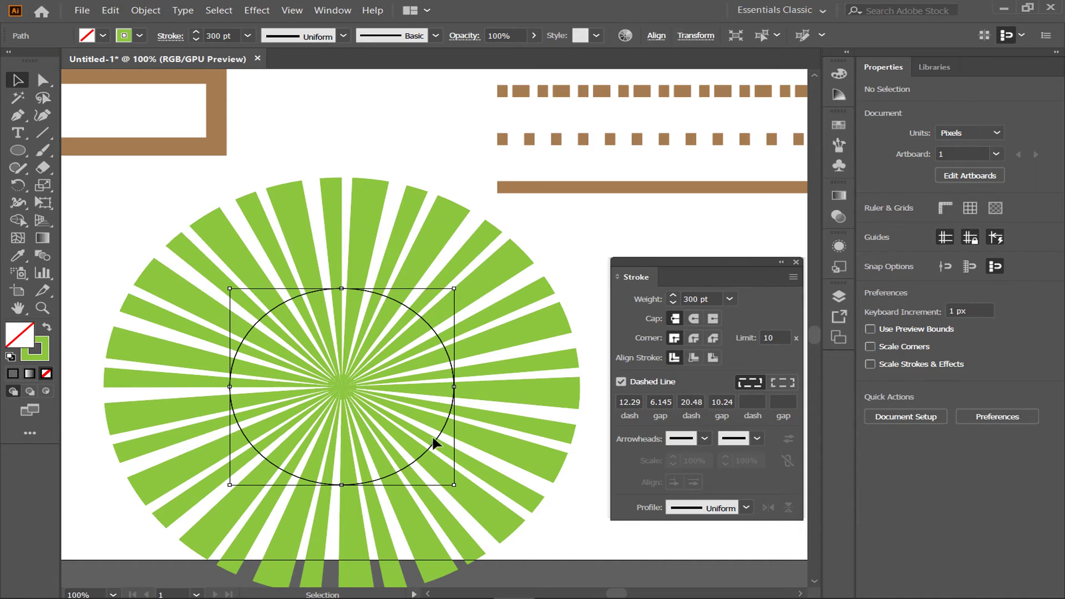
{"action": "left_click", "coordinate": [150, 48]}
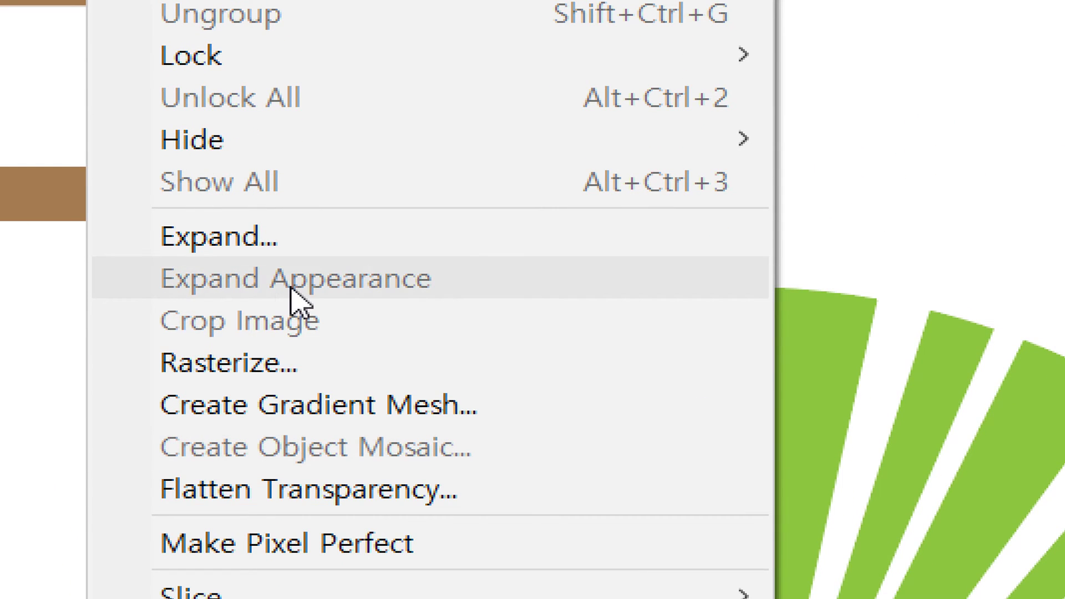
{"action": "left_click", "coordinate": [285, 235]}
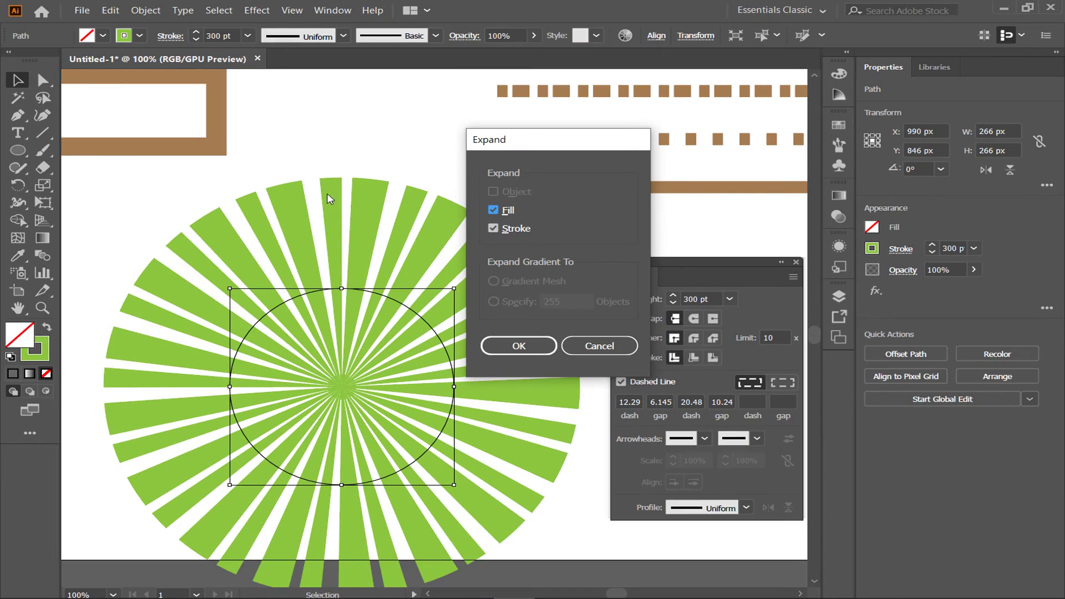
{"action": "left_click_drag", "start_coordinate": [533, 140], "coordinate": [497, 261]}
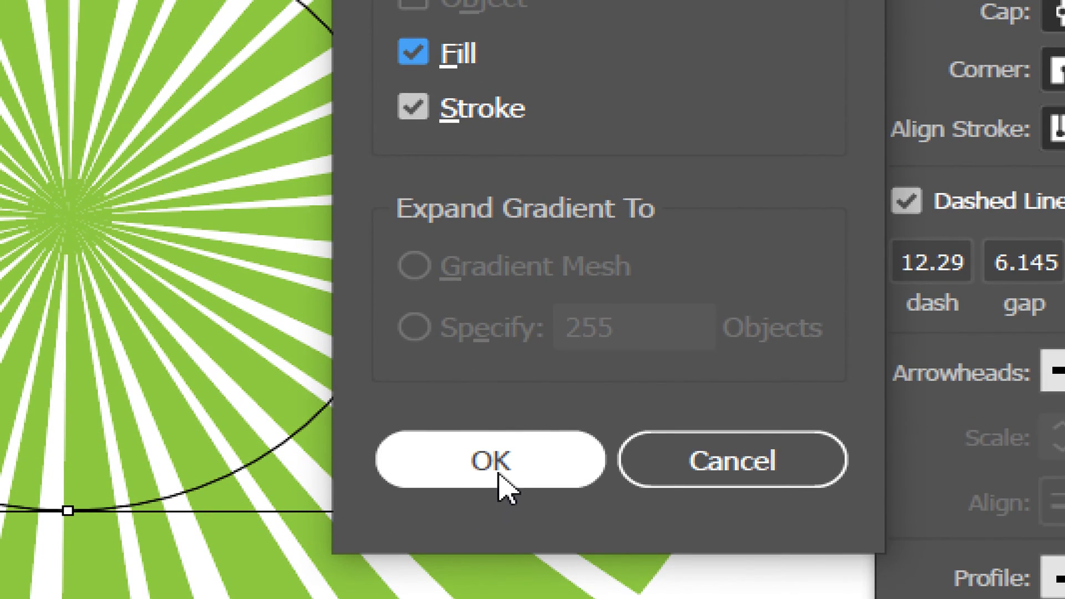
{"action": "left_click", "coordinate": [502, 469]}
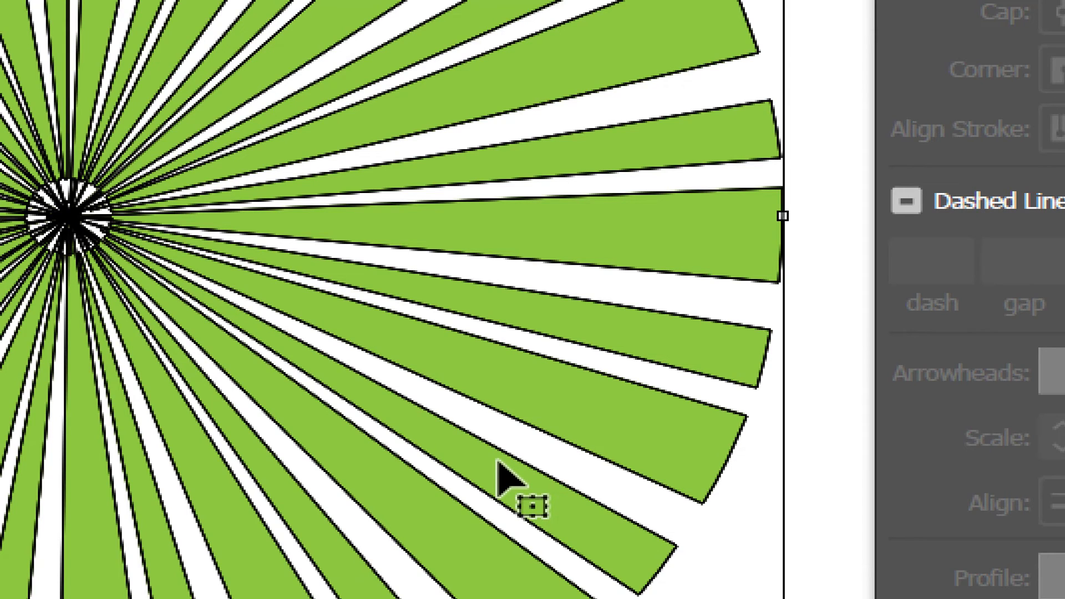
Deselect the expanded sunburst and examine its ray paths in Outline mode, returning to the normal preview.
{"action": "left_click", "coordinate": [739, 520]}
{"action": "left_click", "coordinate": [683, 455]}
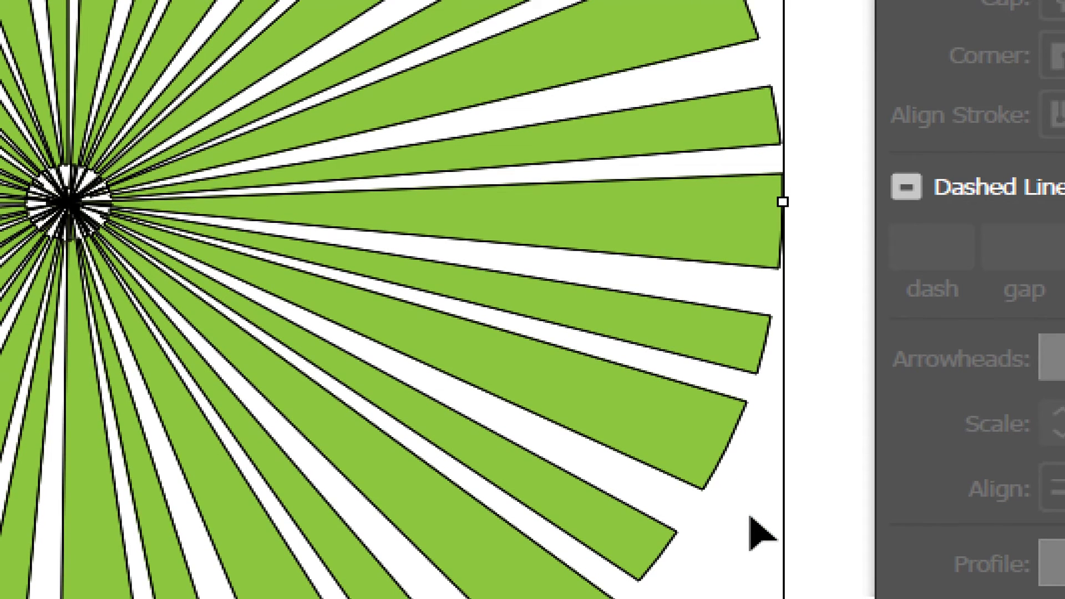
{"action": "left_click", "coordinate": [751, 518]}
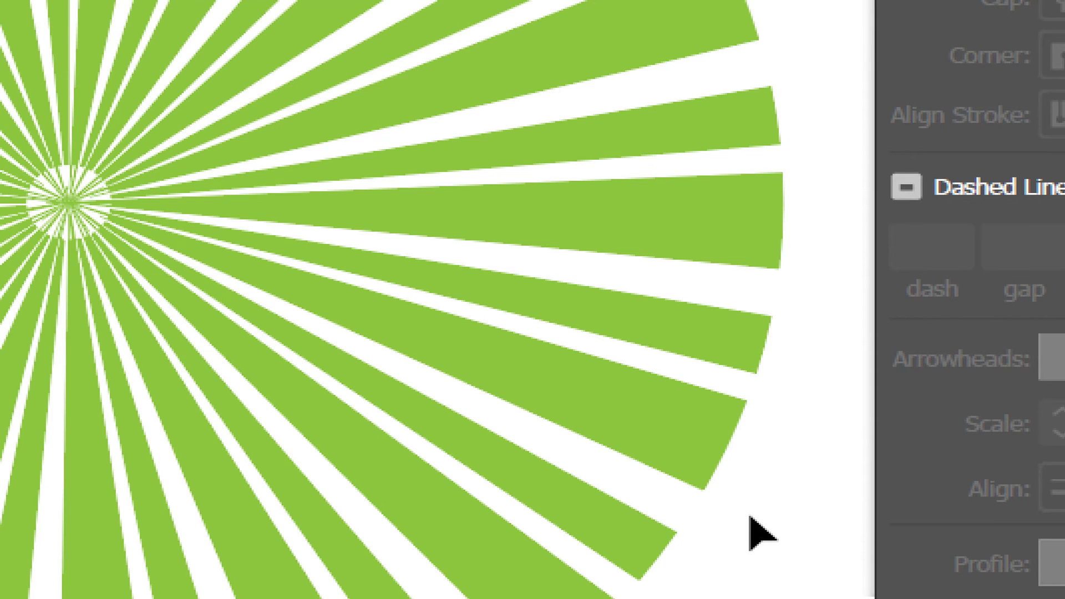
{"action": "key", "text": "ctrl+y"}
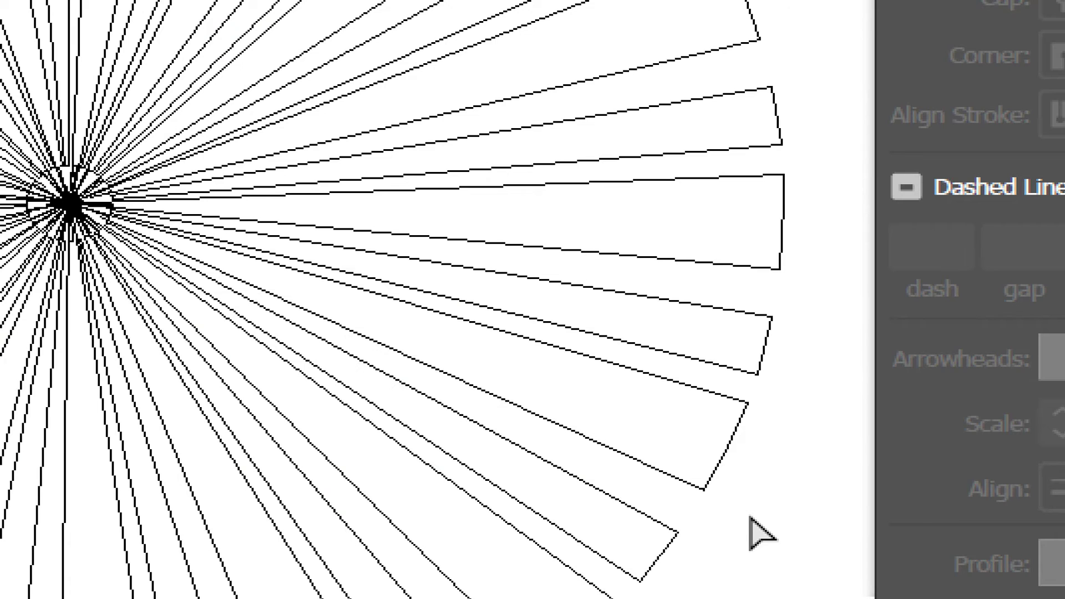
{"action": "key", "text": "ctrl+y"}
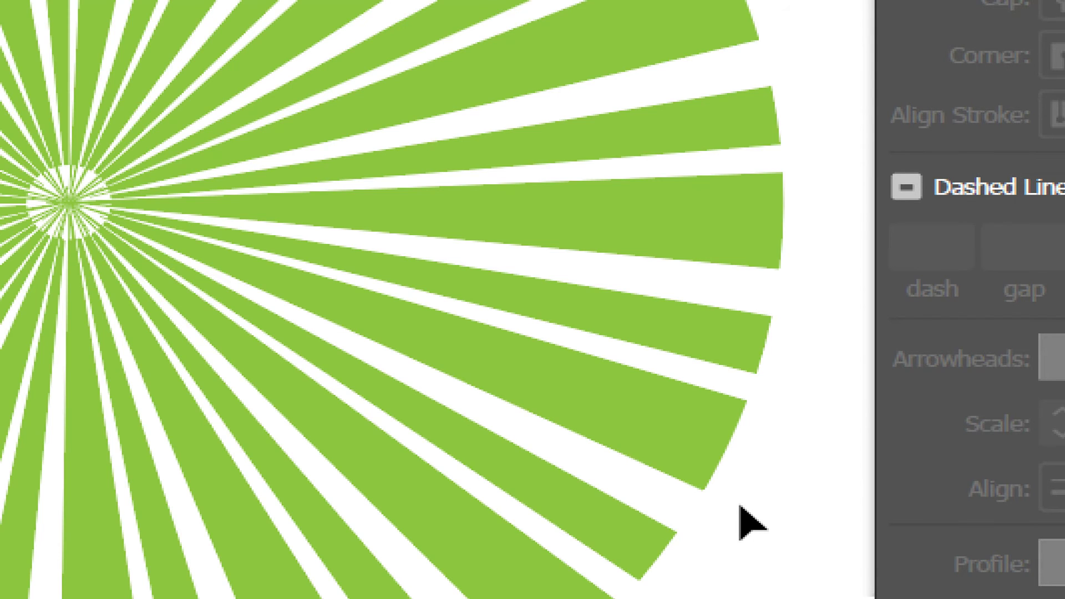
{"action": "key", "text": "a"}
{"action": "key", "text": "v"}
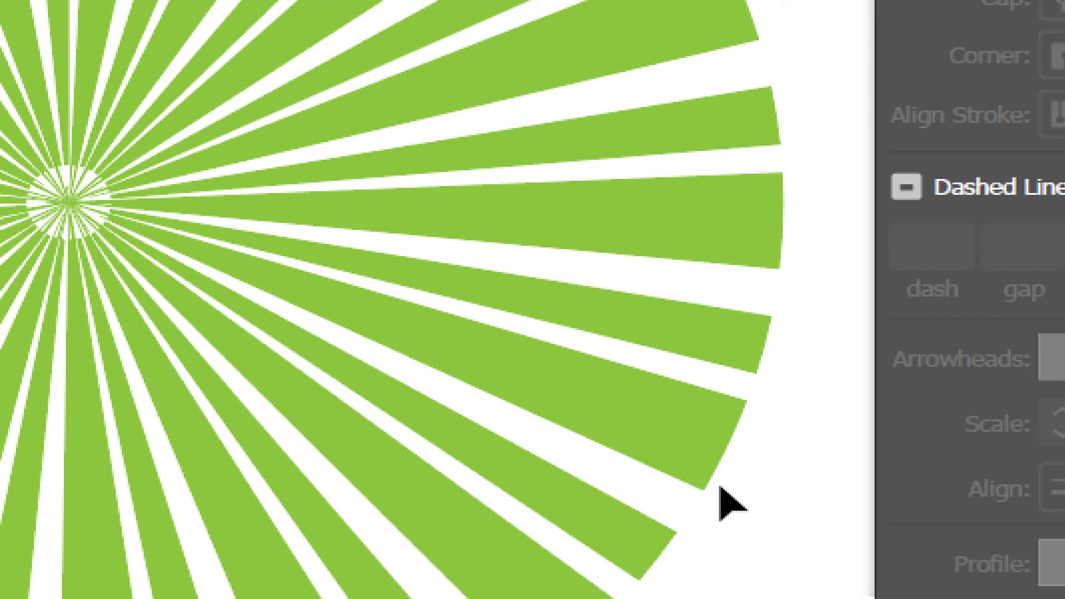
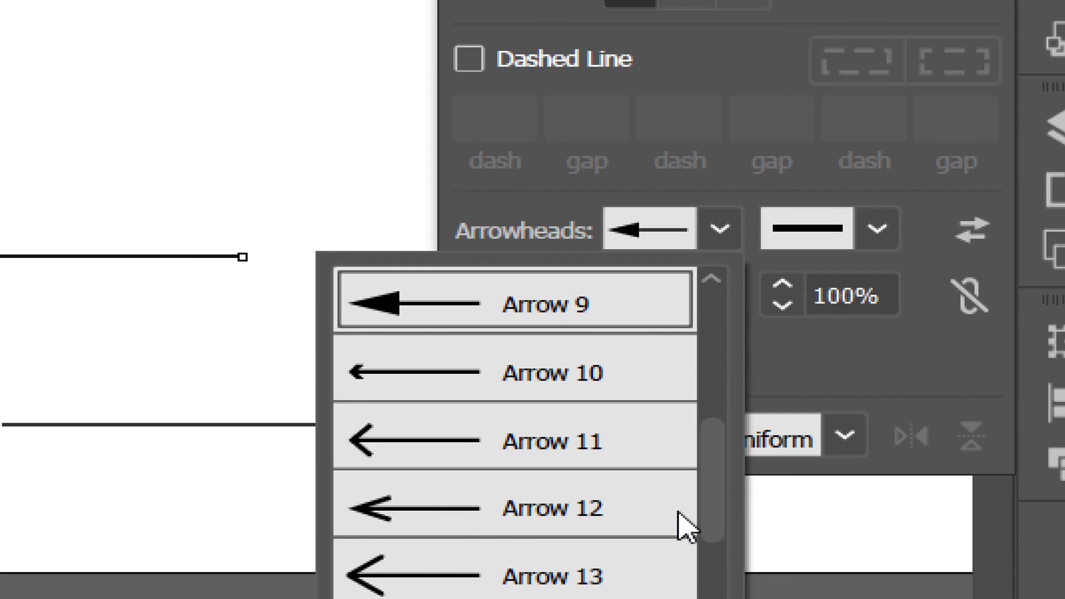
Apply Arrow 7 as the start arrowhead of the leader line pointing into the arch opening and deselect it.
{"action": "left_click_drag", "start_coordinate": [716, 432], "coordinate": [726, 379]}
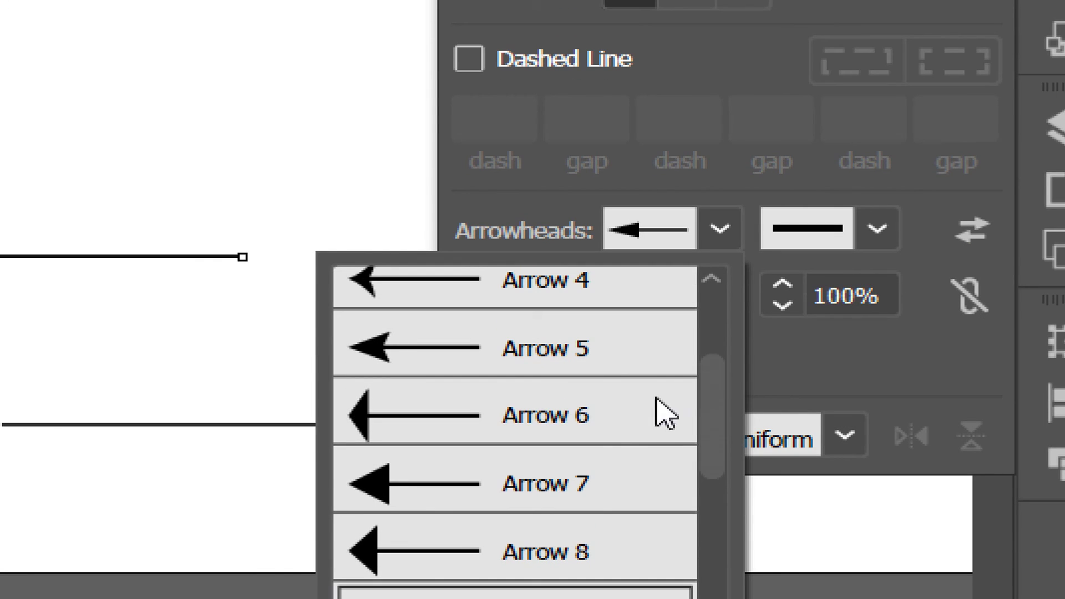
{"action": "left_click", "coordinate": [582, 480]}
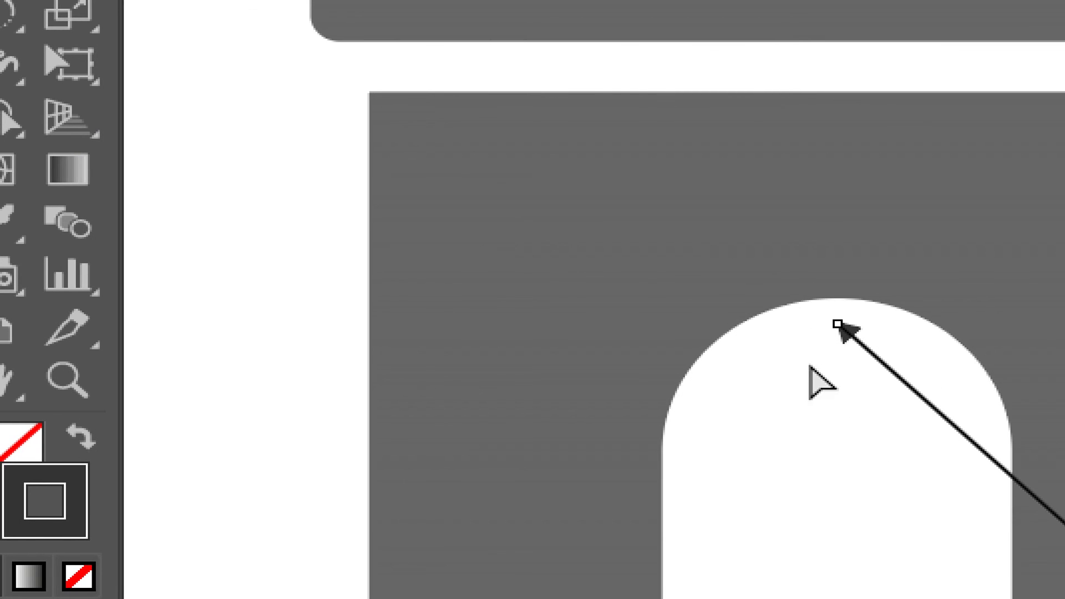
{"action": "left_click", "coordinate": [835, 411]}
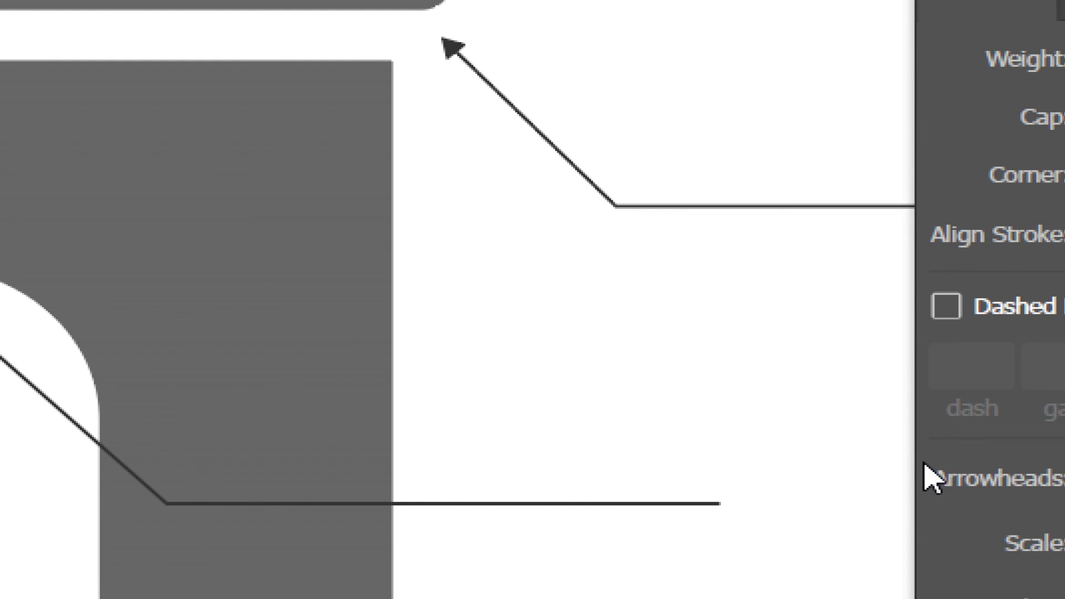
Select the short horizontal line beside the archway's base and make it a dashed line with a 6 pt dash.
{"action": "key", "text": "ctrl+minus"}
{"action": "mouse_move", "coordinate": [669, 545]}
{"action": "left_mouse_down"}
{"action": "mouse_move", "coordinate": [661, 245]}
{"action": "mouse_move", "coordinate": [649, 427]}
{"action": "left_mouse_up"}
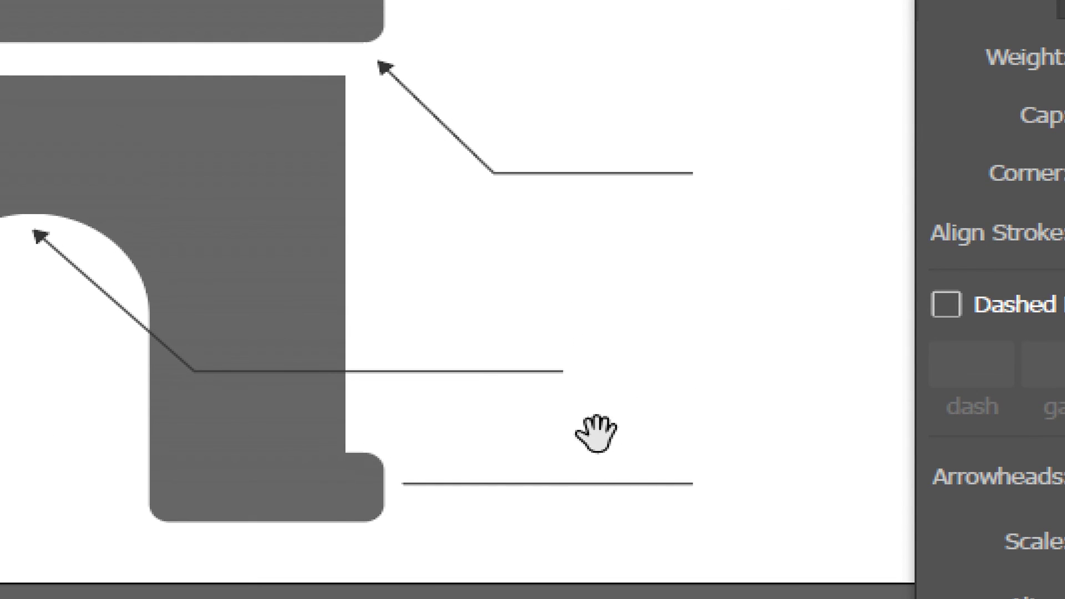
{"action": "left_click_drag", "start_coordinate": [522, 442], "coordinate": [608, 548]}
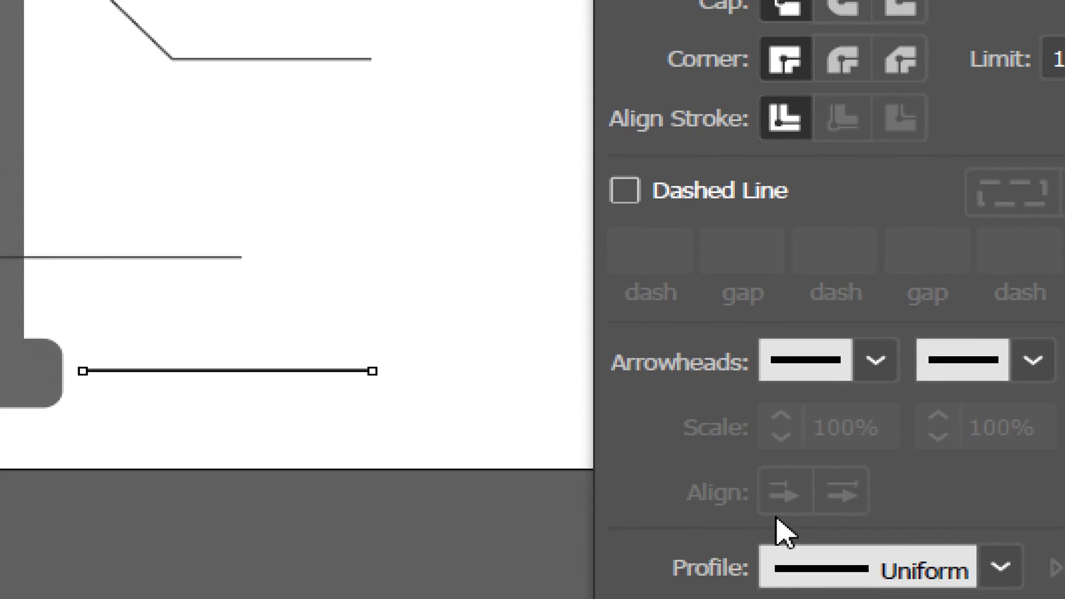
{"action": "left_click_drag", "start_coordinate": [415, 439], "coordinate": [95, 350]}
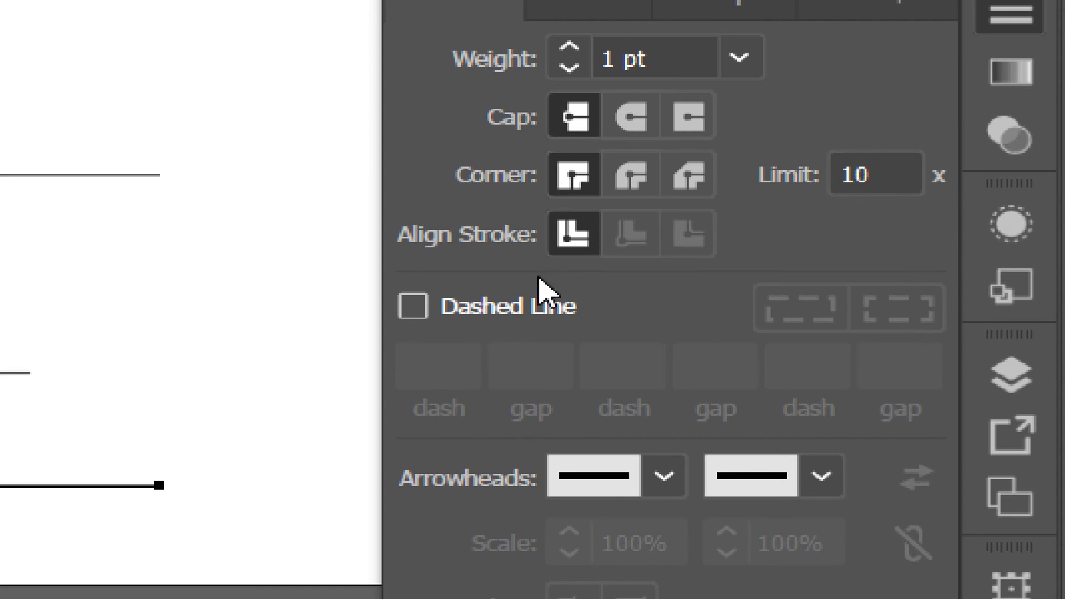
{"action": "left_click", "coordinate": [502, 305]}
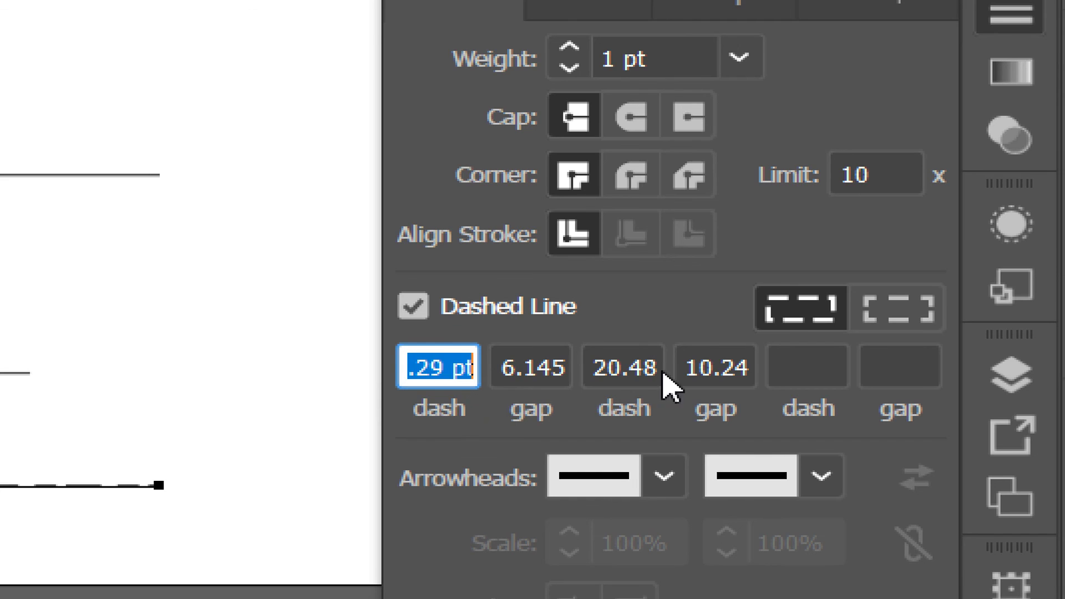
{"action": "key", "text": "BackSpace"}
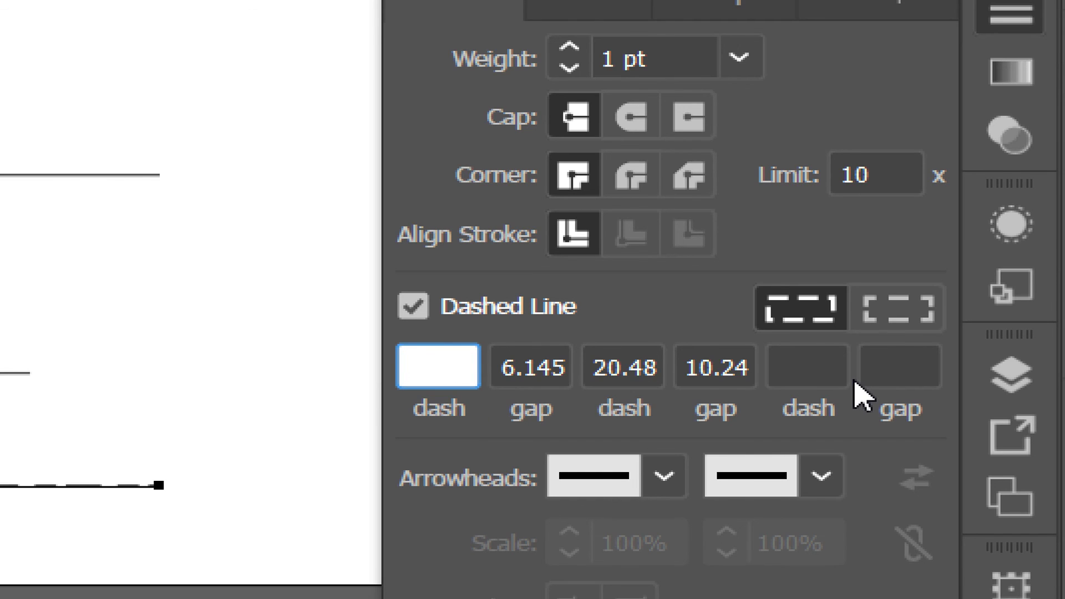
{"action": "type", "text": "6"}
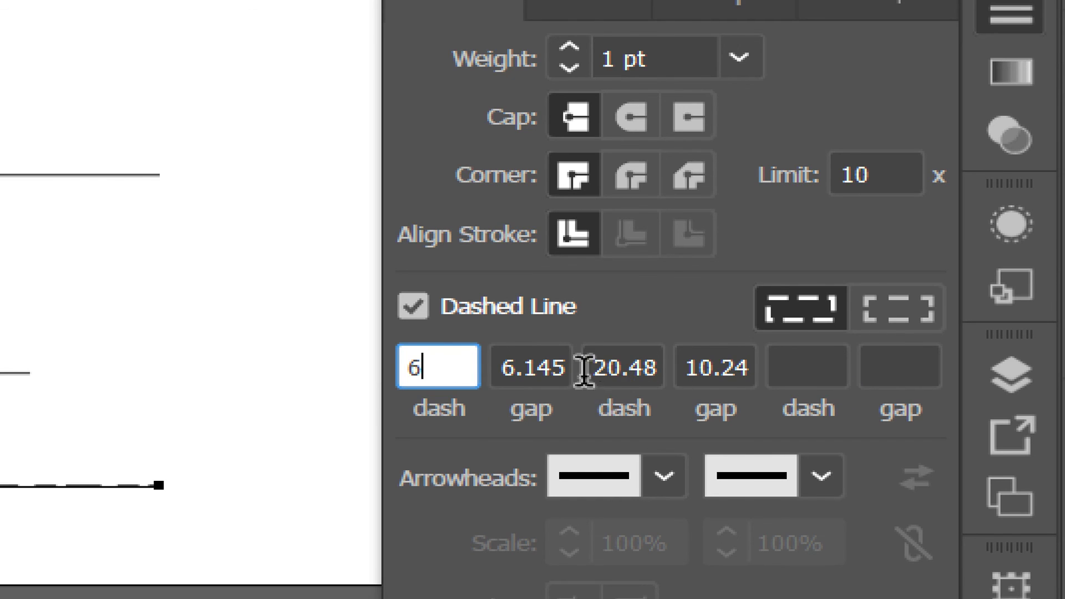
Clear the remaining dash and gap values so only the 6 pt dash defines the line's pattern, and deselect it.
{"action": "double_click", "coordinate": [542, 362]}
{"action": "left_click", "coordinate": [561, 368]}
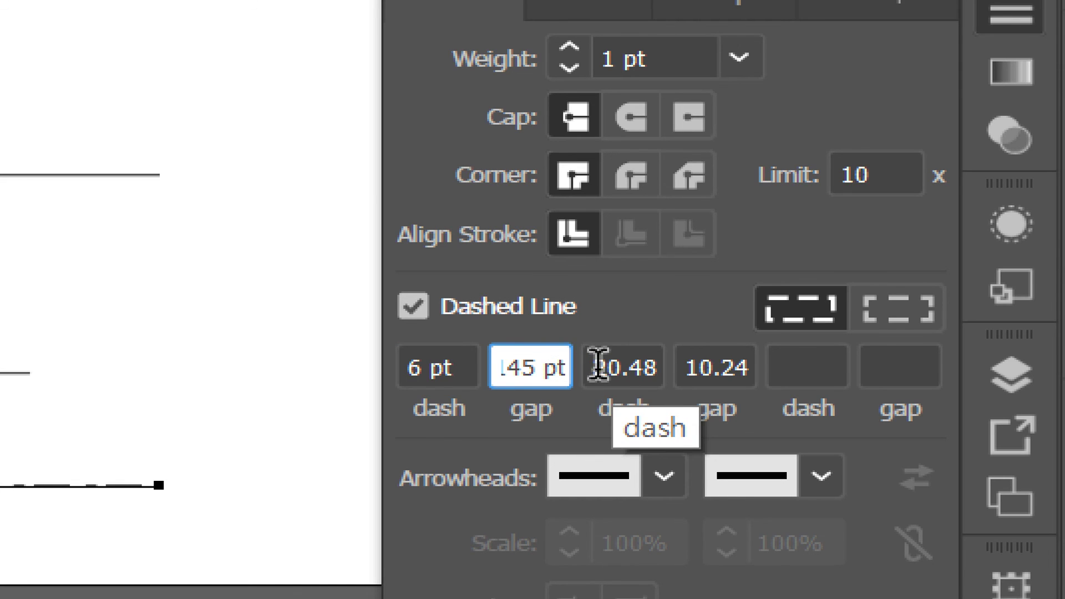
{"action": "key", "text": "Tab"}
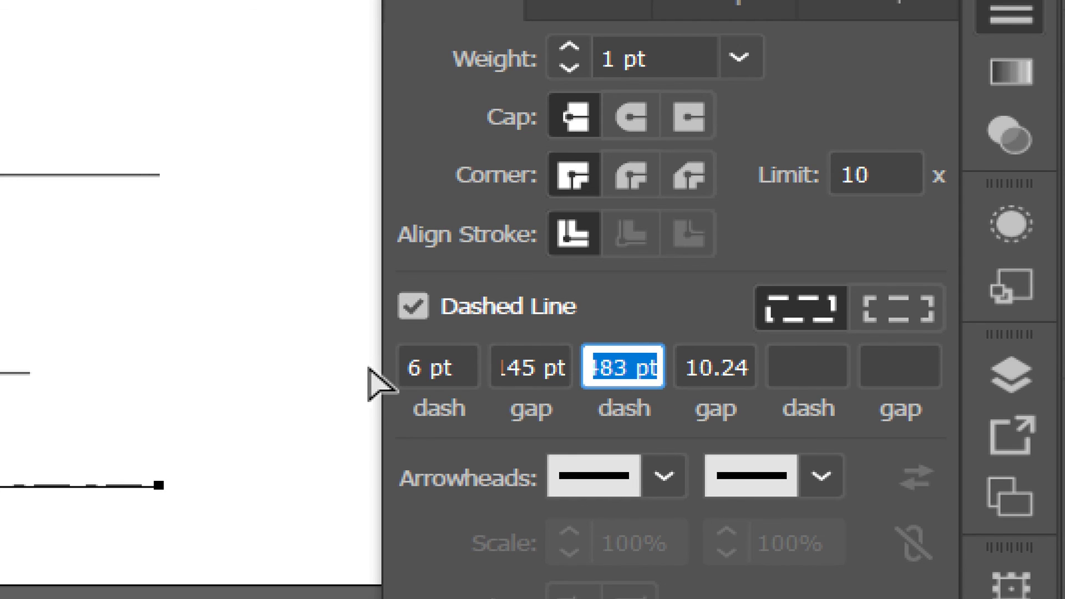
{"action": "key", "text": "BackSpace"}
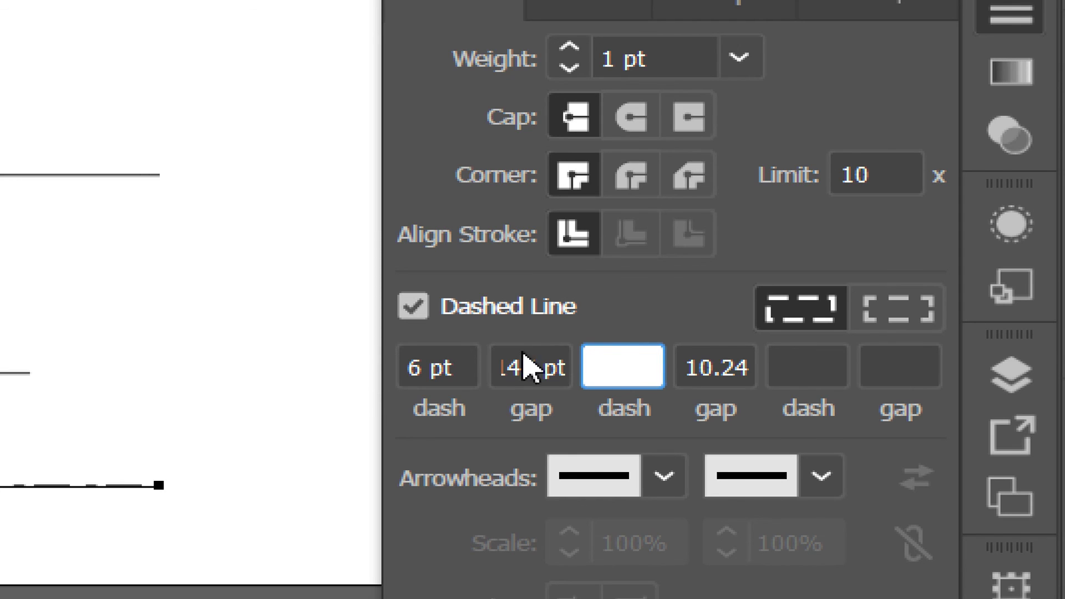
{"action": "key", "text": "Return"}
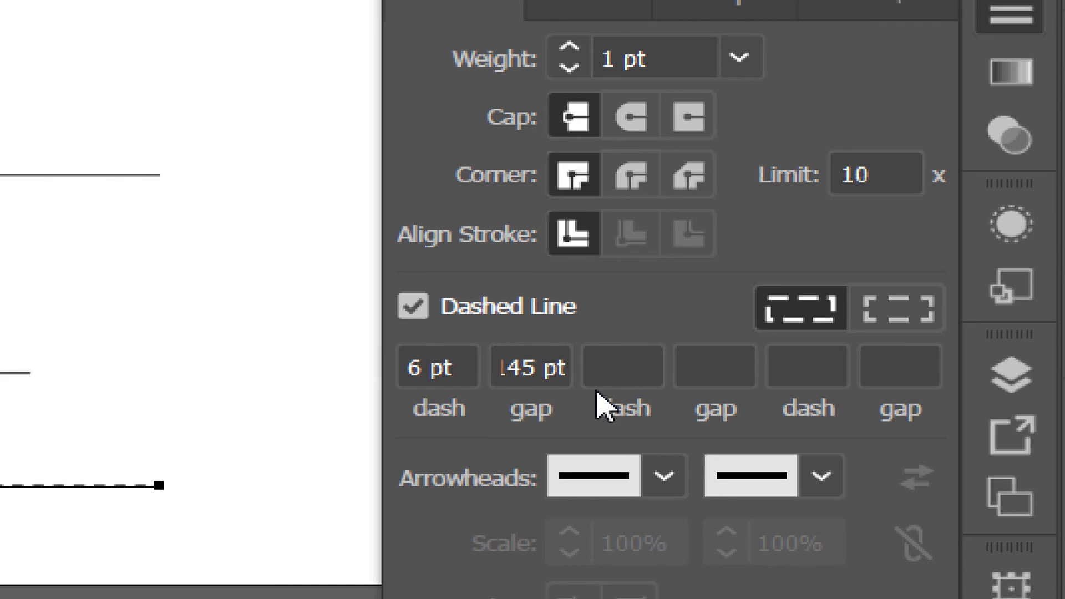
{"action": "double_click", "coordinate": [497, 368]}
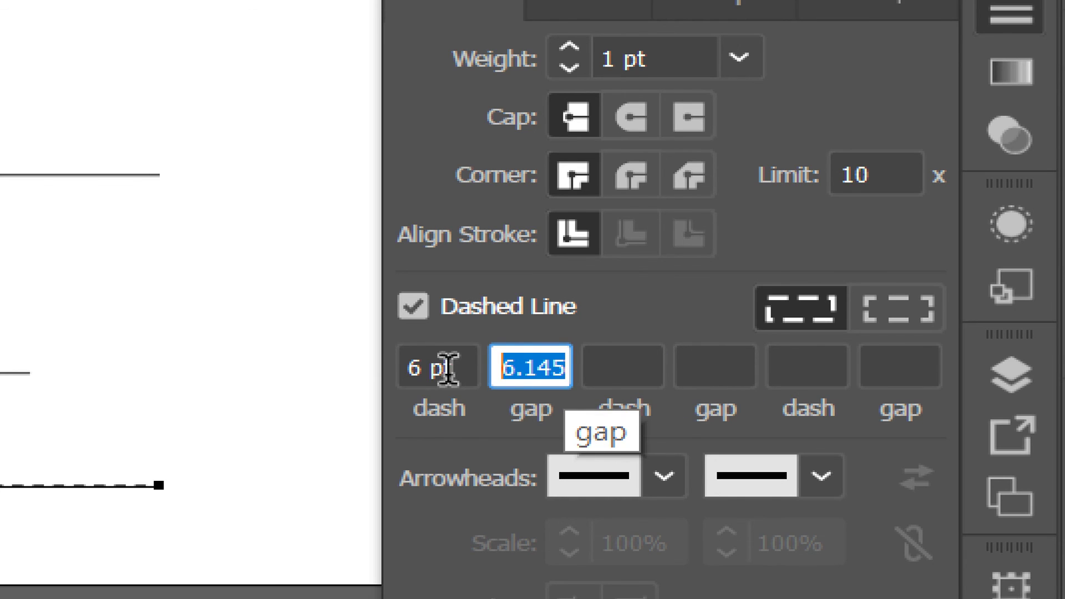
{"action": "key", "text": "BackSpace"}
{"action": "left_click", "coordinate": [277, 433]}
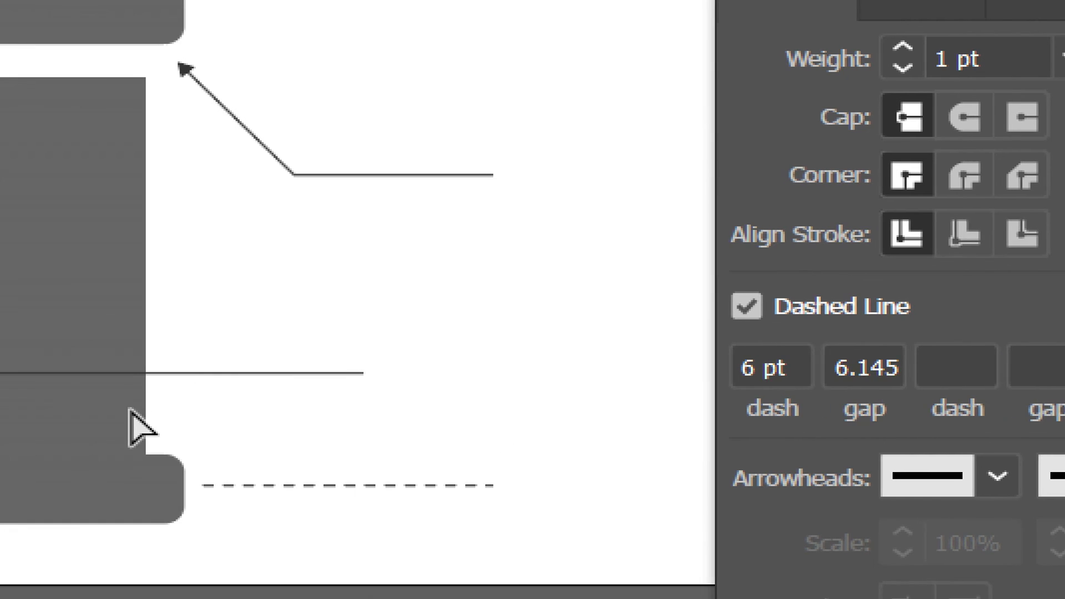
Apply the Arrow 33 scissors as the end arrowhead of the dashed line beside the base and deselect it.
{"action": "left_click_drag", "start_coordinate": [483, 494], "coordinate": [324, 369]}
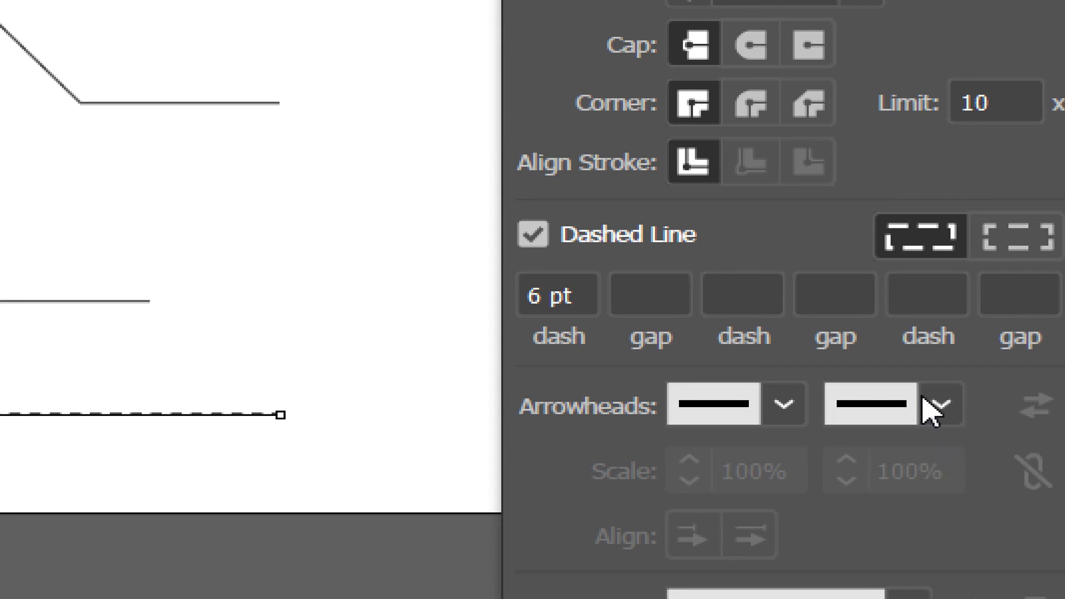
{"action": "left_click", "coordinate": [940, 408]}
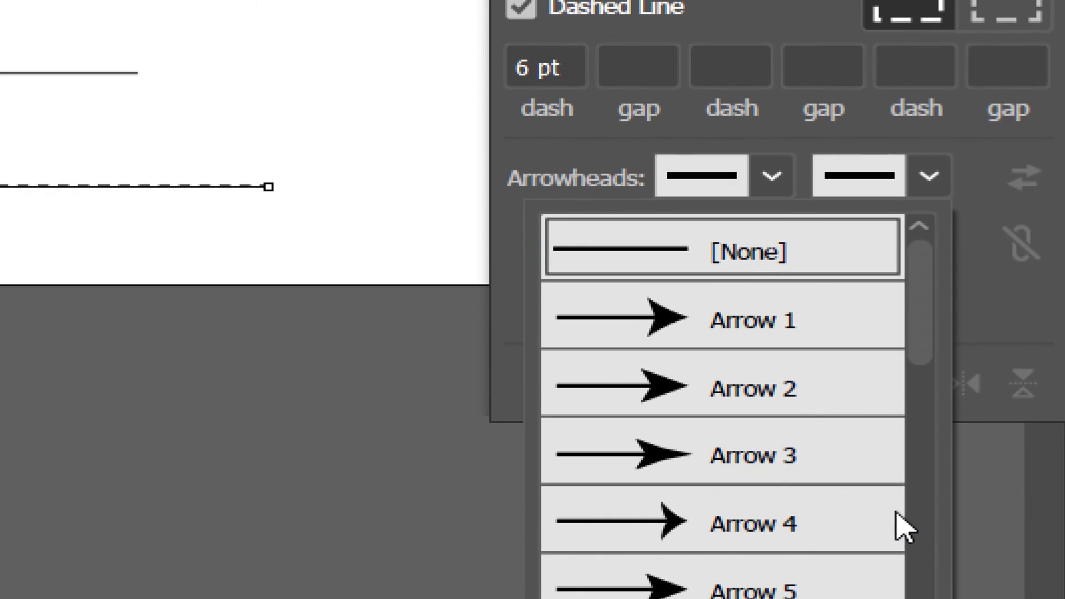
{"action": "scroll", "coordinate": [887, 500], "scroll_direction": "down", "scroll_amount": 10}
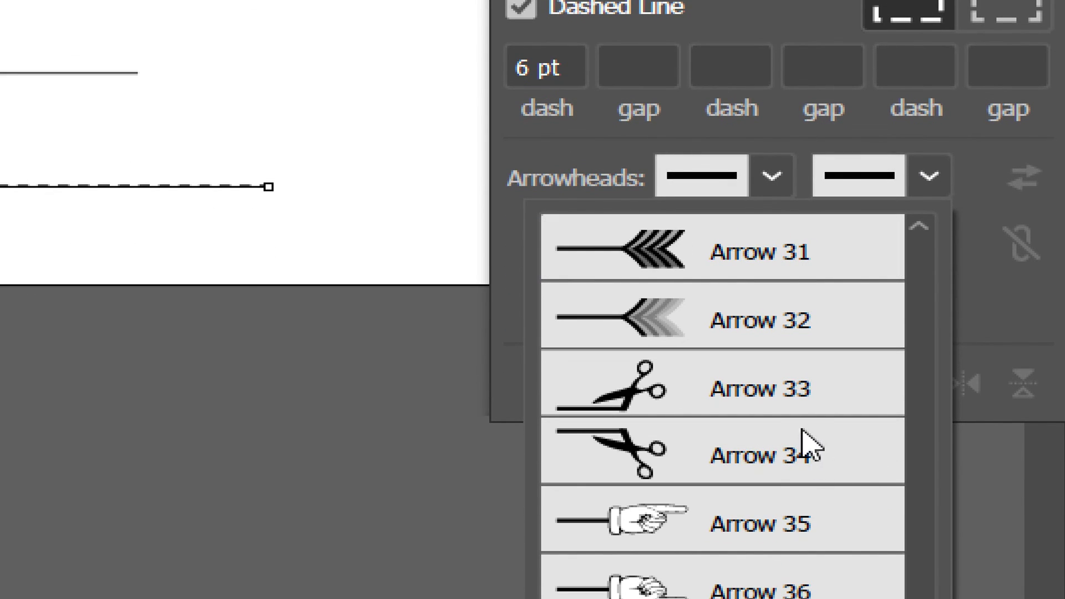
{"action": "left_click", "coordinate": [792, 406]}
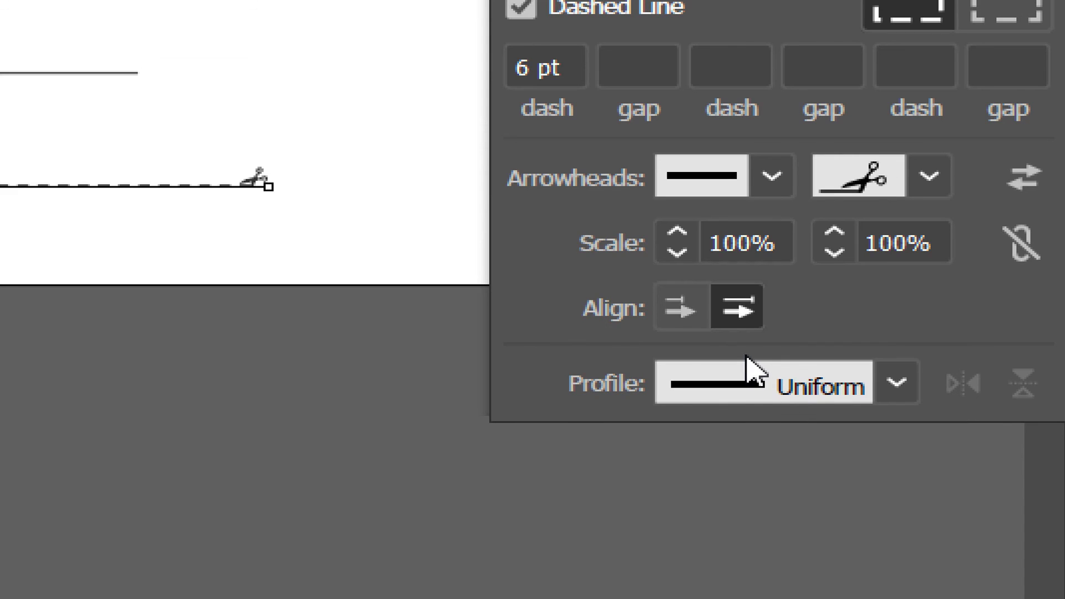
{"action": "left_click", "coordinate": [333, 275]}
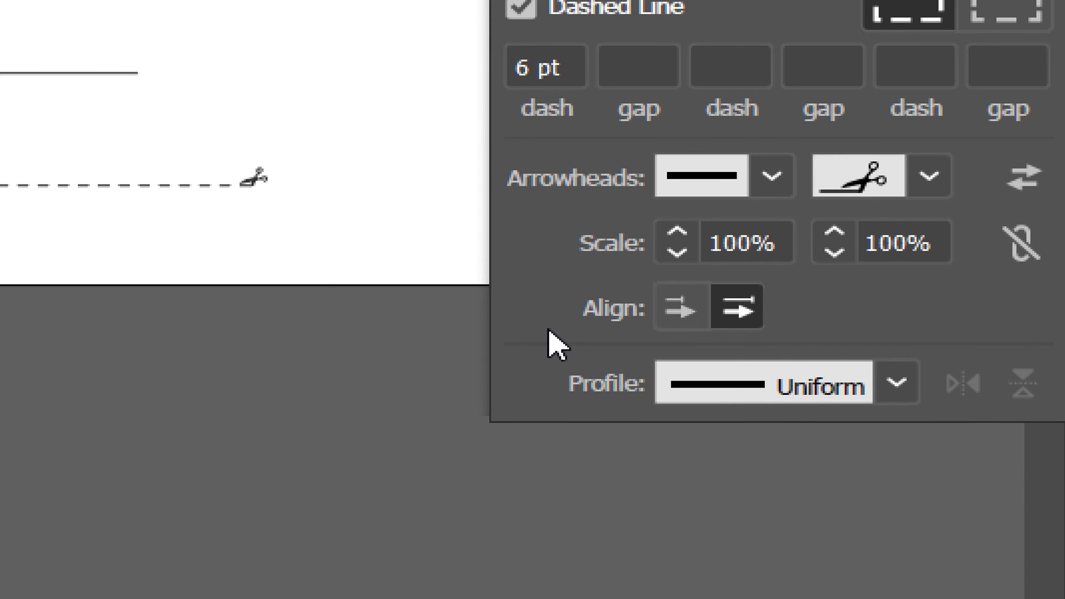
Apply the Arrow 33 scissors as the start arrowhead of the dashed line beside the archway's base and deselect it.
{"action": "key", "text": "ctrl+plus"}
{"action": "left_click_drag", "start_coordinate": [239, 411], "coordinate": [7, 598]}
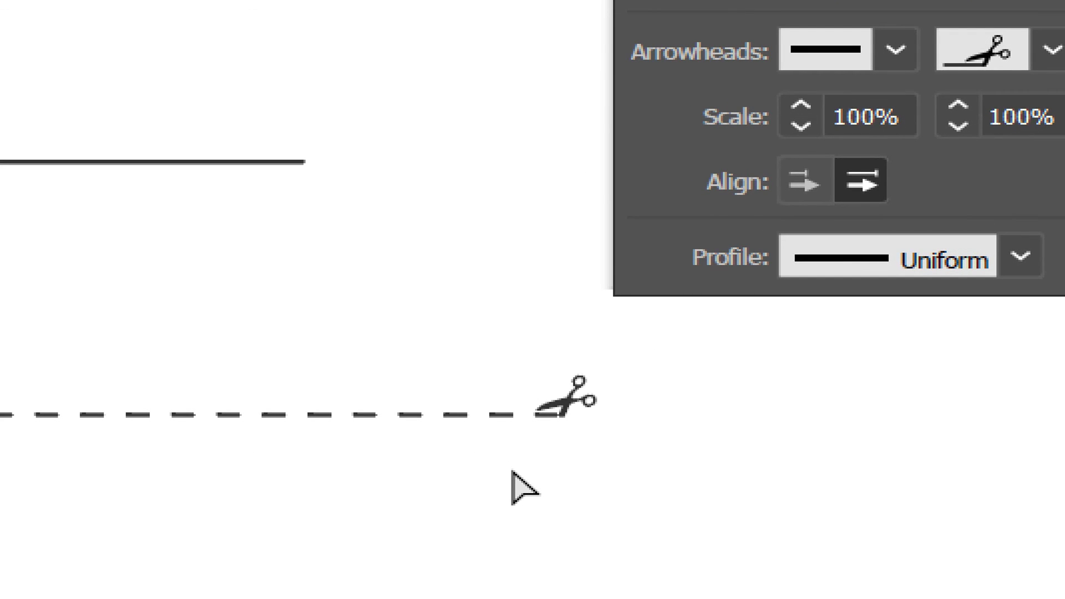
{"action": "left_click_drag", "start_coordinate": [598, 448], "coordinate": [452, 346]}
{"action": "left_click", "coordinate": [870, 338]}
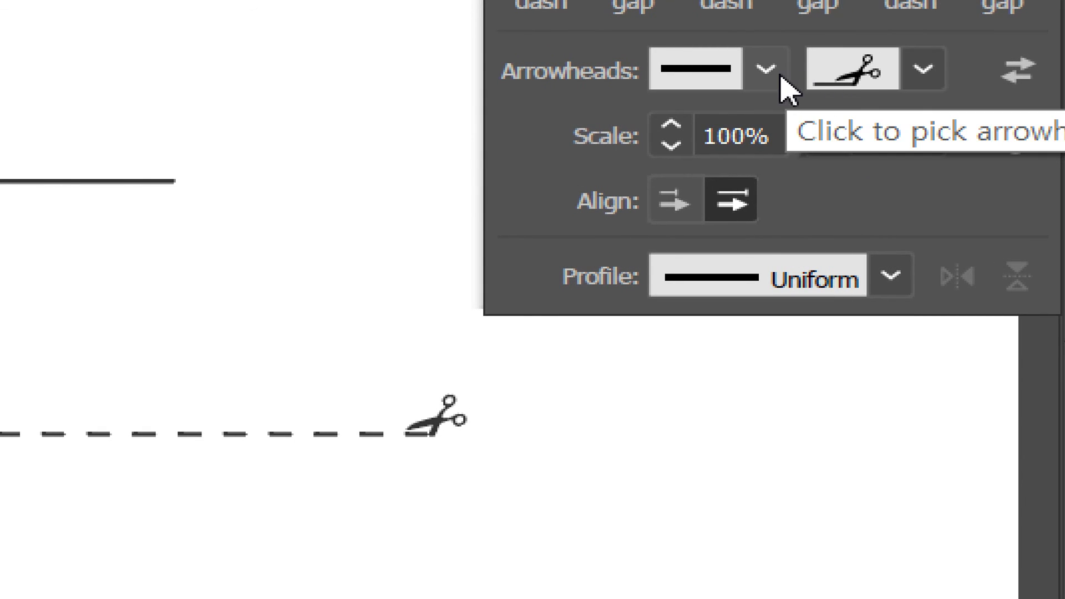
{"action": "left_click_drag", "start_coordinate": [469, 481], "coordinate": [372, 415]}
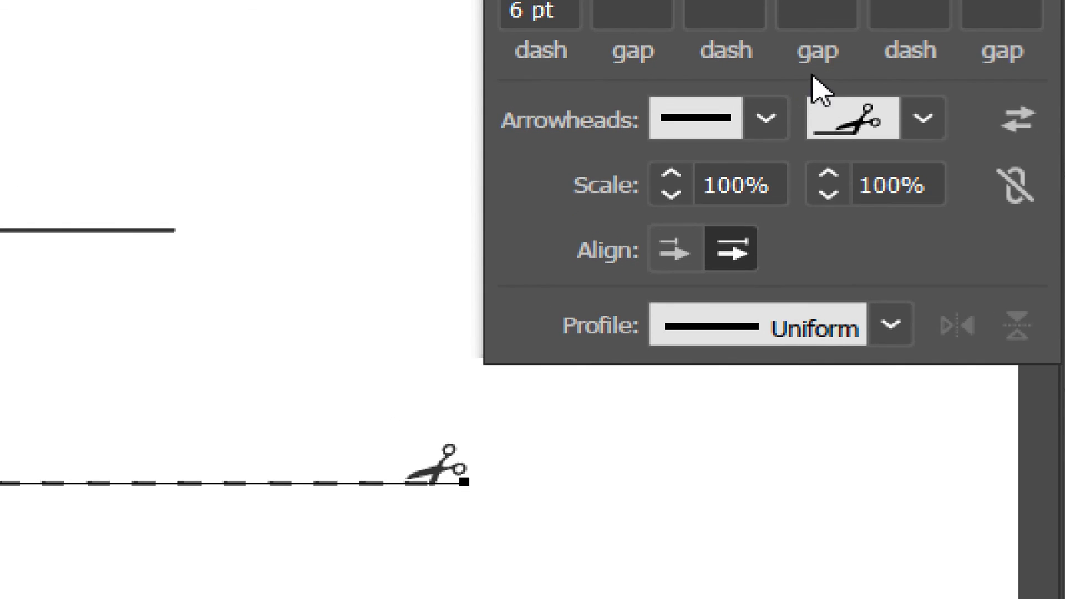
{"action": "left_click", "coordinate": [778, 123]}
{"action": "scroll", "coordinate": [594, 452], "scroll_direction": "down", "scroll_amount": 7}
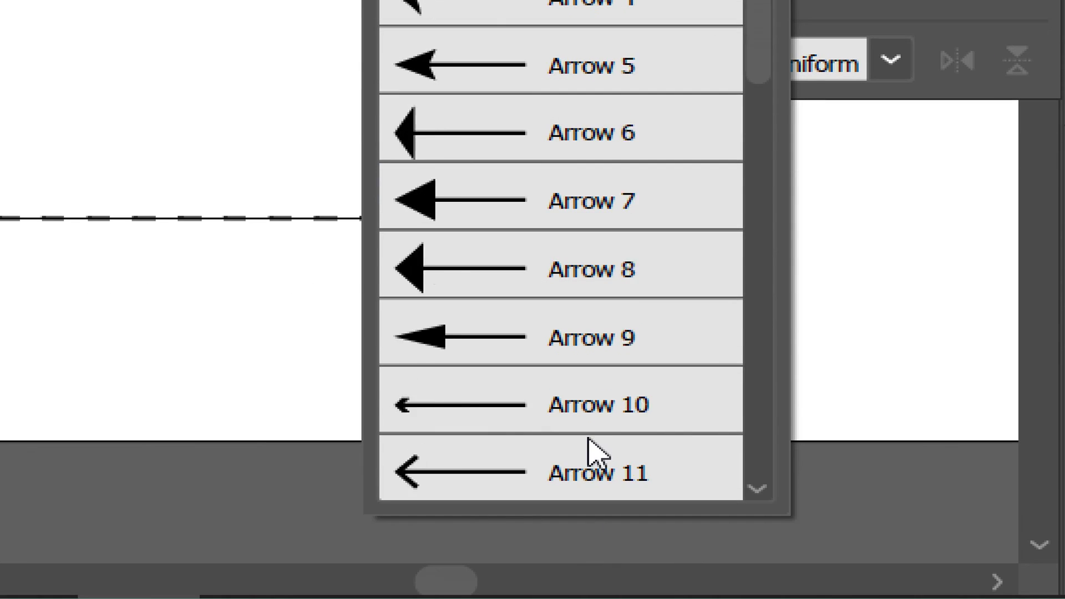
{"action": "scroll", "coordinate": [583, 443], "scroll_direction": "down", "scroll_amount": 3}
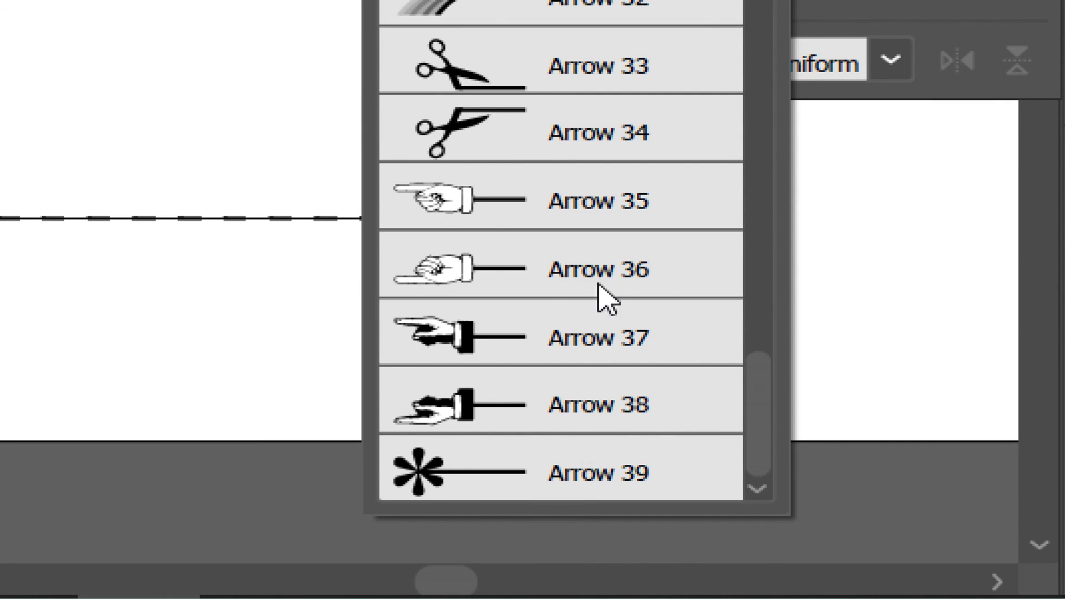
{"action": "left_click", "coordinate": [554, 82]}
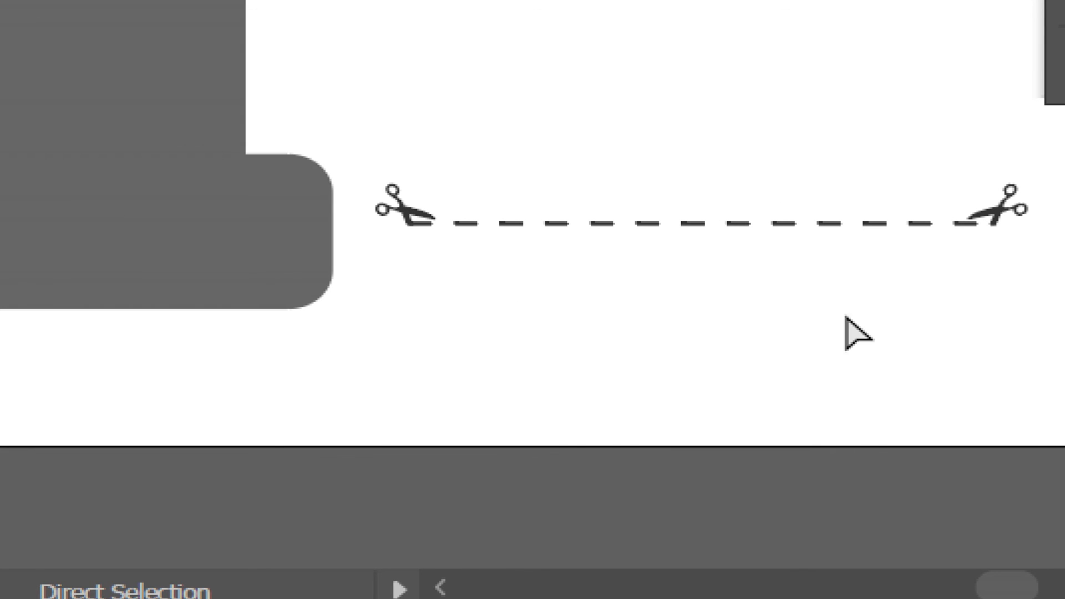
Remove the end arrowhead of the dashed line by choosing [None], and deselect the line.
{"action": "left_click_drag", "start_coordinate": [919, 298], "coordinate": [787, 188]}
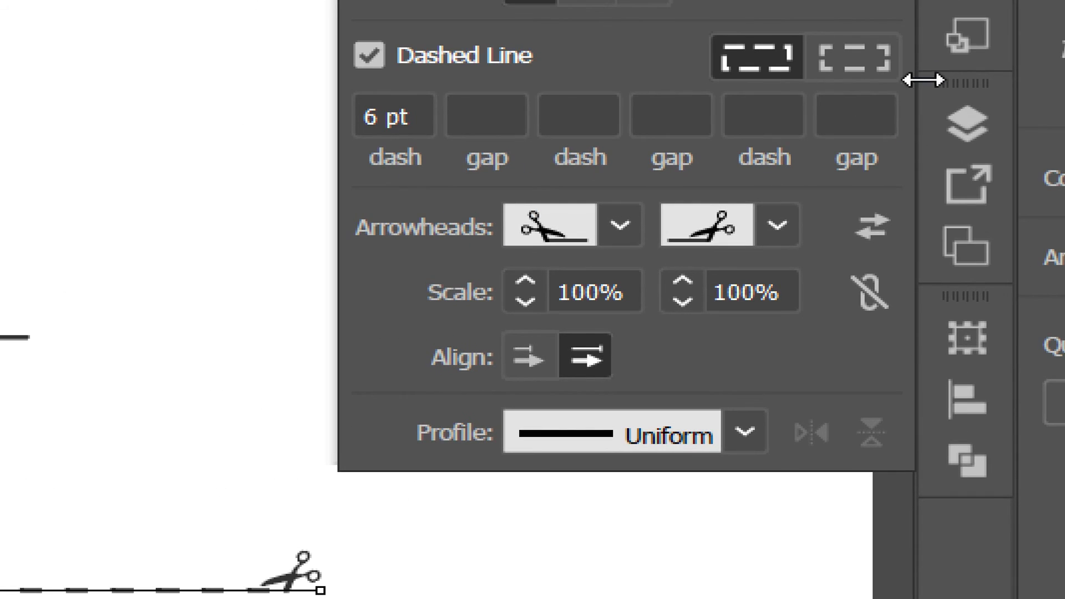
{"action": "left_click", "coordinate": [783, 229]}
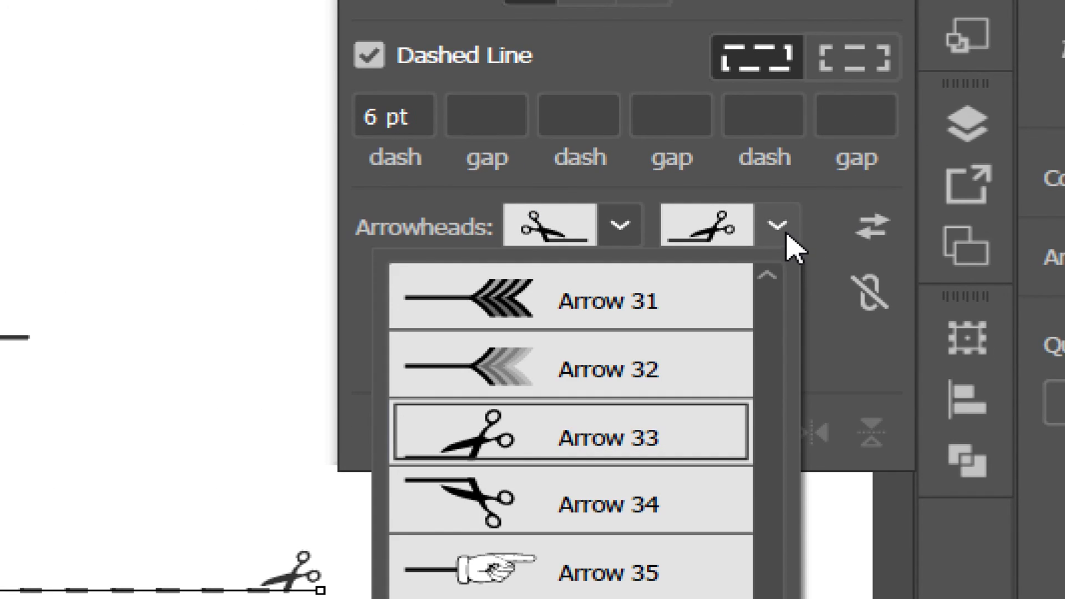
{"action": "scroll", "coordinate": [777, 521], "scroll_direction": "up", "scroll_amount": 6}
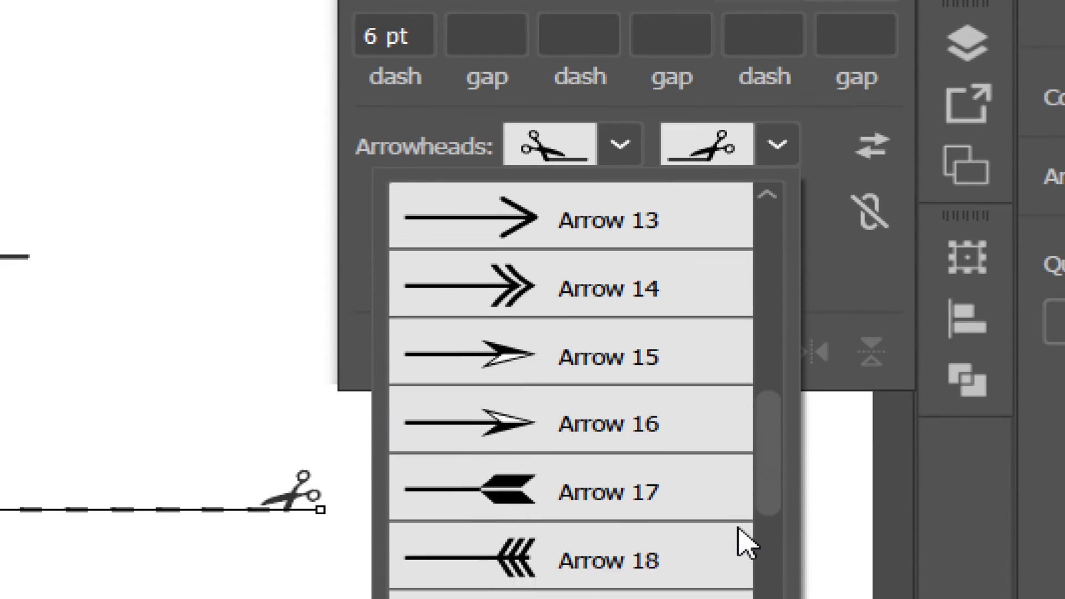
{"action": "left_click_drag", "start_coordinate": [758, 425], "coordinate": [759, 161]}
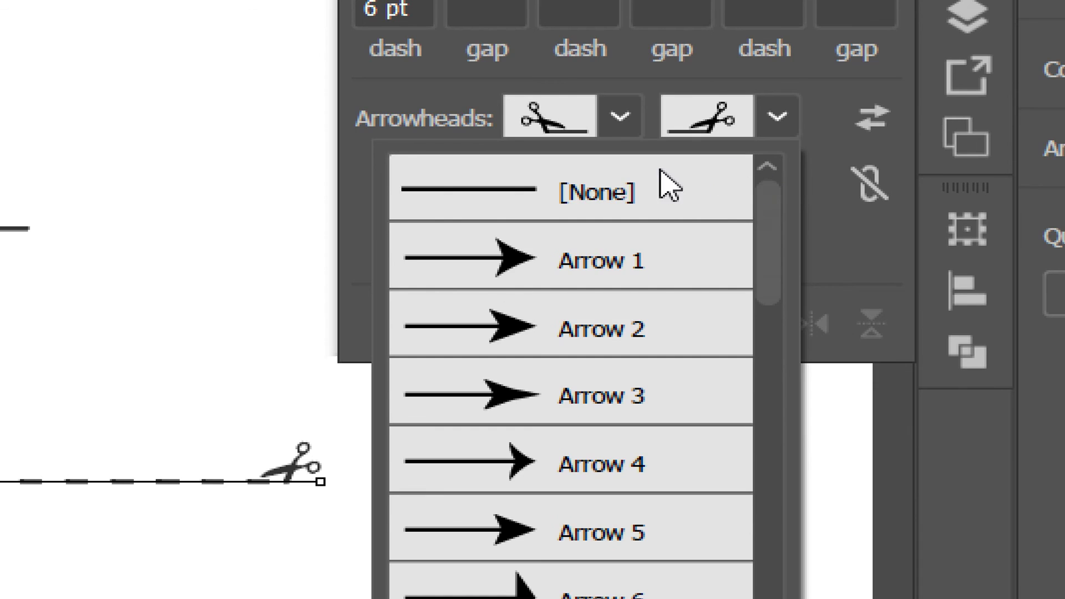
{"action": "left_click", "coordinate": [642, 185]}
{"action": "left_click", "coordinate": [114, 395]}
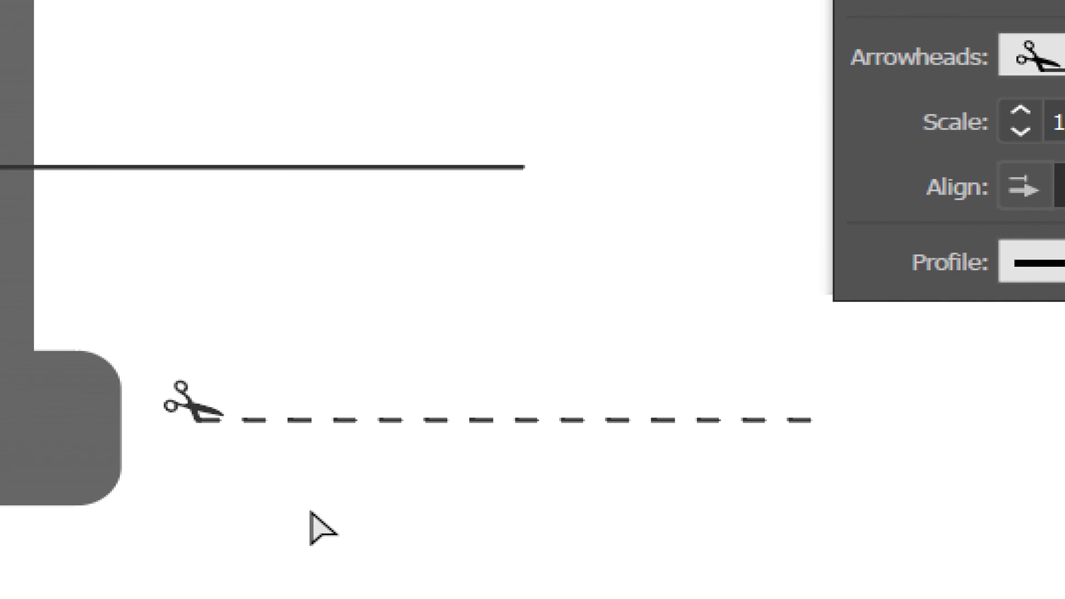
Set the stroke weight of the dashed scissors line to 0.5 pt and deselect it.
{"action": "left_click_drag", "start_coordinate": [334, 502], "coordinate": [454, 416]}
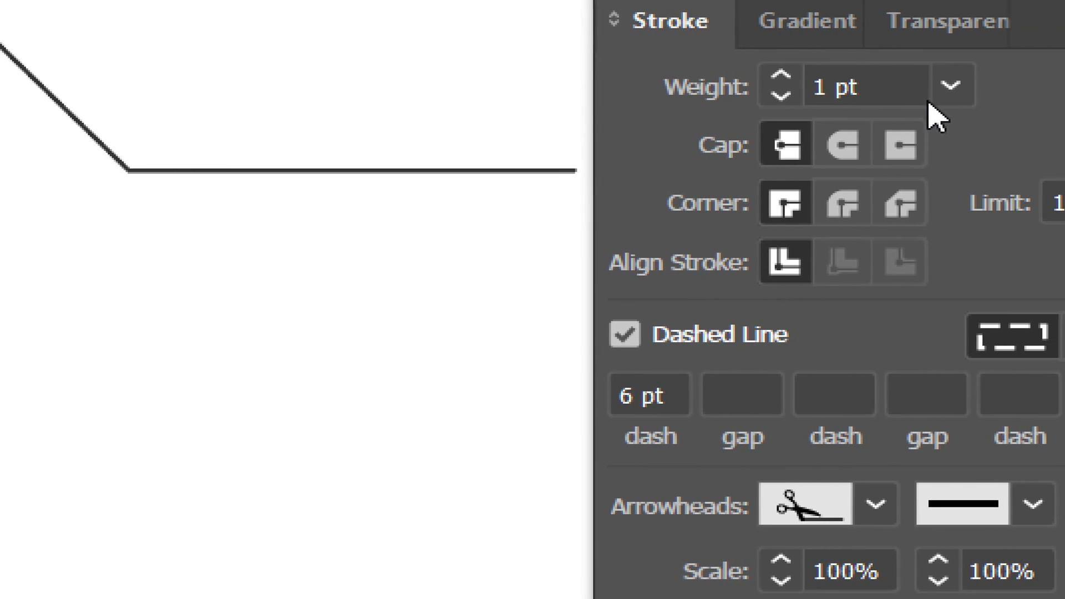
{"action": "left_click", "coordinate": [961, 86]}
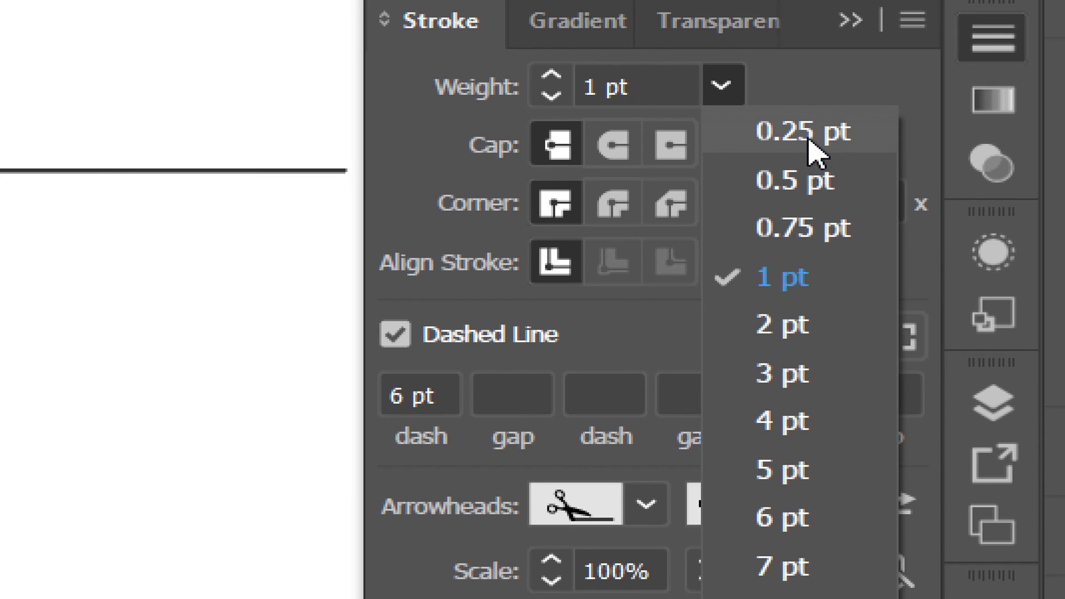
{"action": "left_click", "coordinate": [816, 183]}
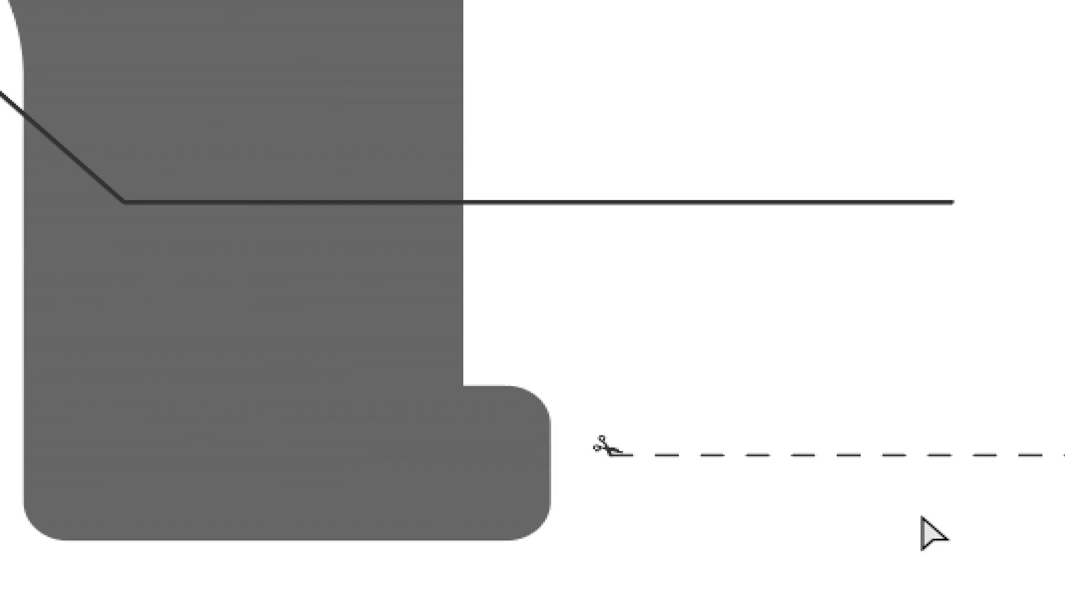
Enlarge the start scissors arrowhead of the dashed line to a 169% scale and deselect the line.
{"action": "left_click_drag", "start_coordinate": [678, 526], "coordinate": [607, 418]}
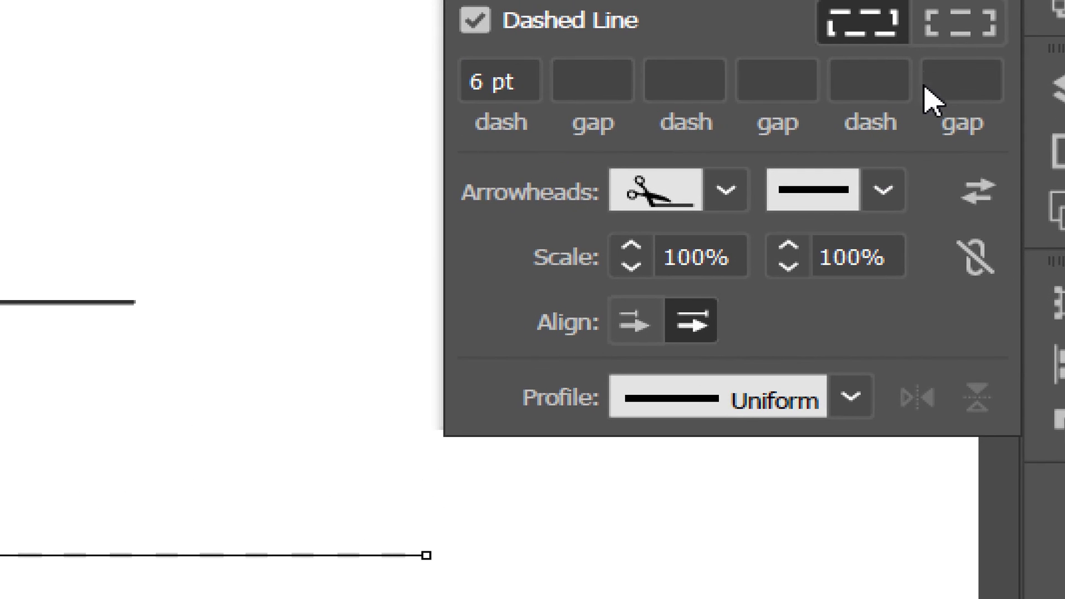
{"action": "left_click", "coordinate": [636, 251]}
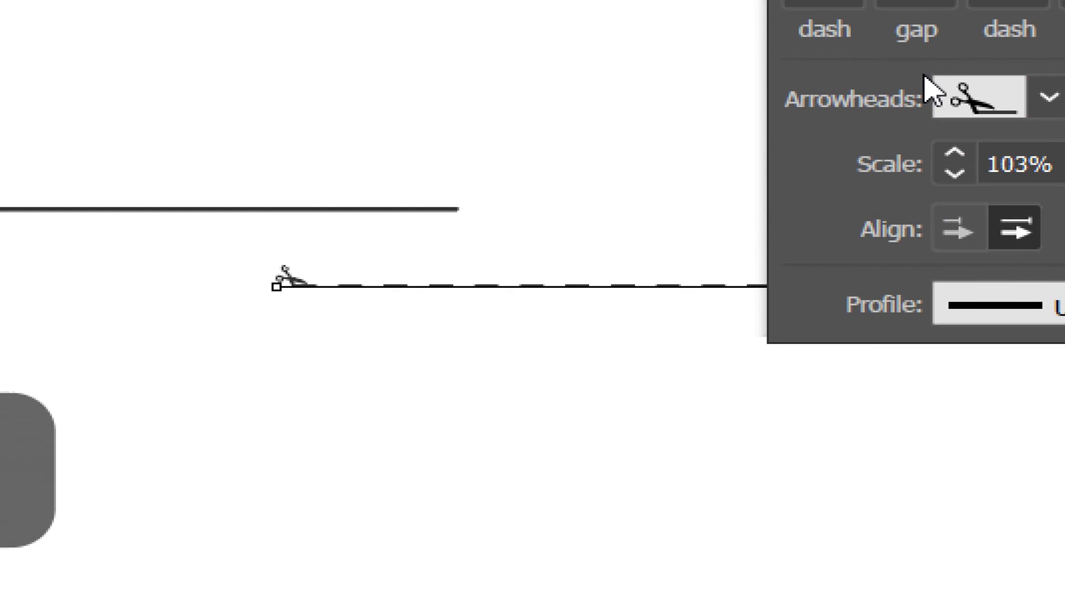
{"action": "left_click", "coordinate": [907, 238]}
{"action": "left_click", "coordinate": [908, 237]}
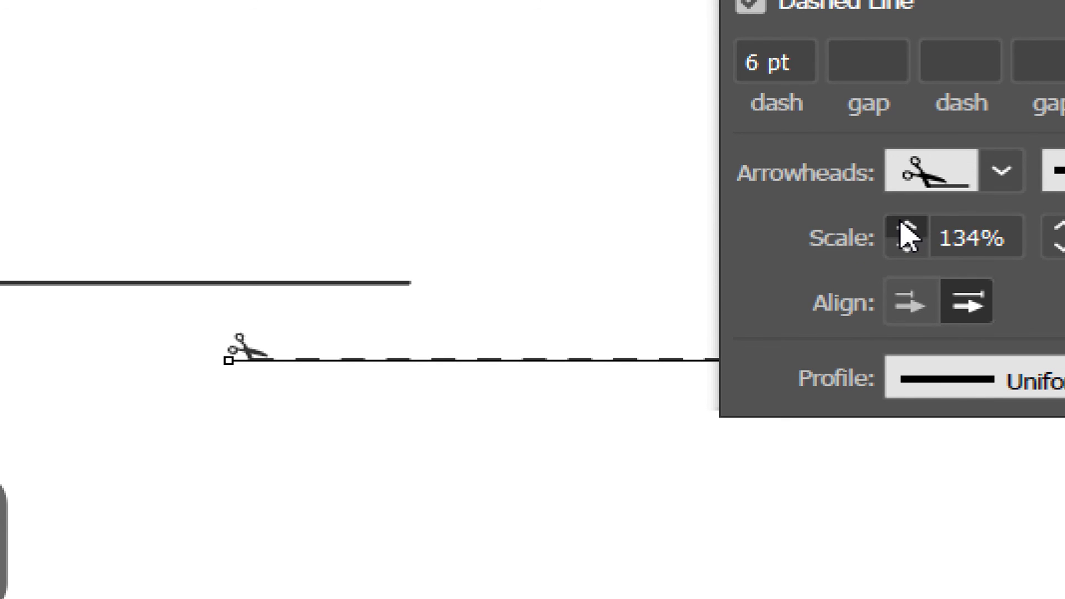
{"action": "left_click", "coordinate": [901, 223]}
{"action": "left_click", "coordinate": [901, 223]}
{"action": "left_click", "coordinate": [900, 223]}
{"action": "left_click", "coordinate": [901, 223]}
{"action": "left_click", "coordinate": [426, 419]}
{"action": "left_click_drag", "start_coordinate": [427, 419], "coordinate": [347, 341]}
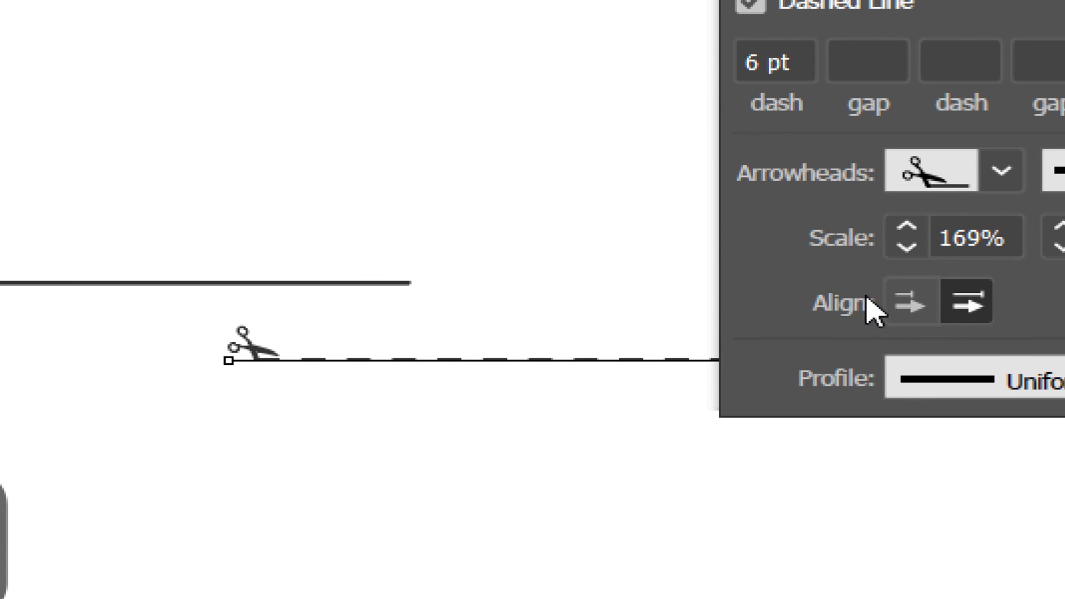
{"action": "left_click", "coordinate": [247, 238]}
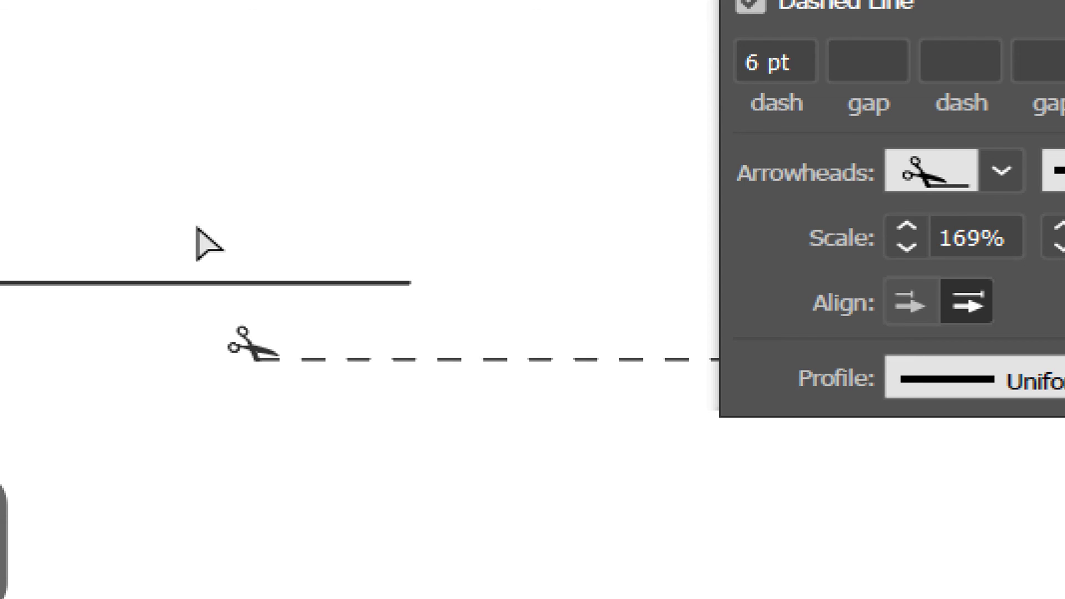
Select the leader line pointing into the arch opening, try a 150% scale on its start arrowhead, and undo it.
{"action": "left_click_drag", "start_coordinate": [171, 244], "coordinate": [863, 492]}
{"action": "left_click_drag", "start_coordinate": [518, 479], "coordinate": [1064, 598]}
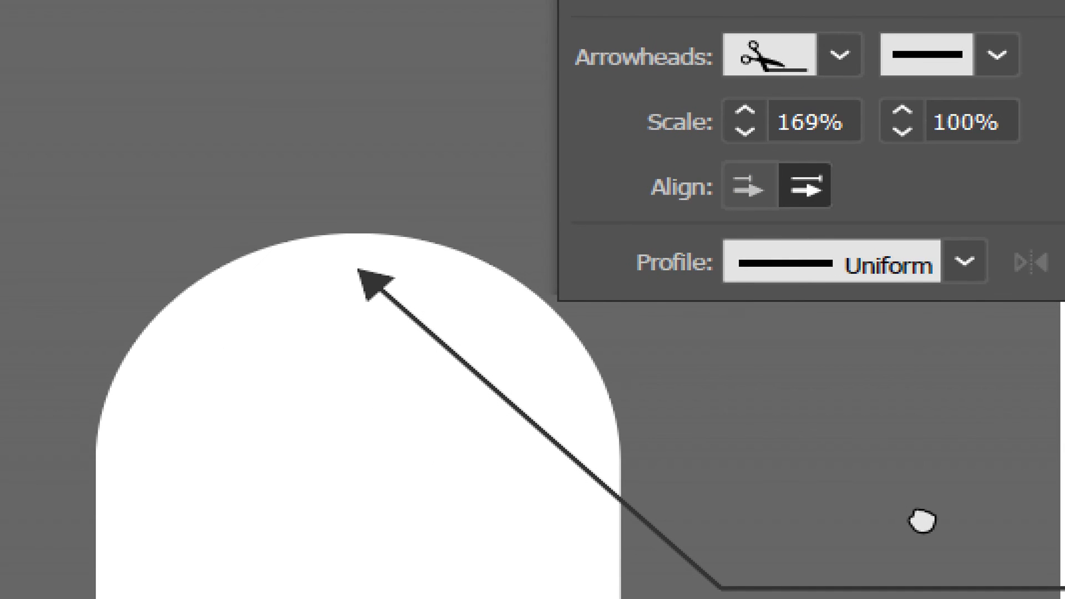
{"action": "left_click_drag", "start_coordinate": [441, 448], "coordinate": [576, 363]}
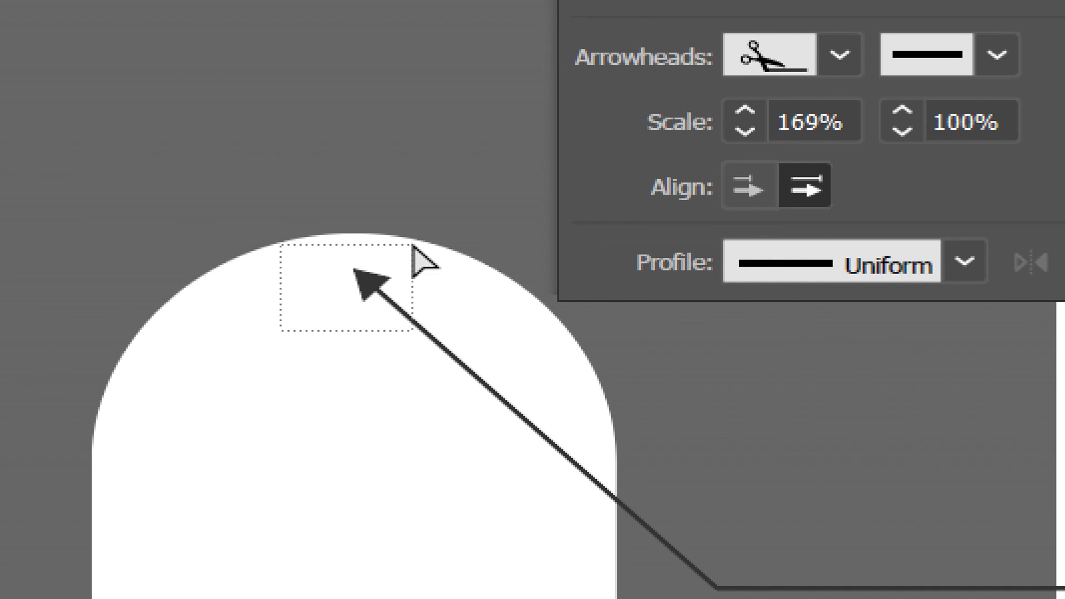
{"action": "left_click_drag", "start_coordinate": [412, 247], "coordinate": [414, 247]}
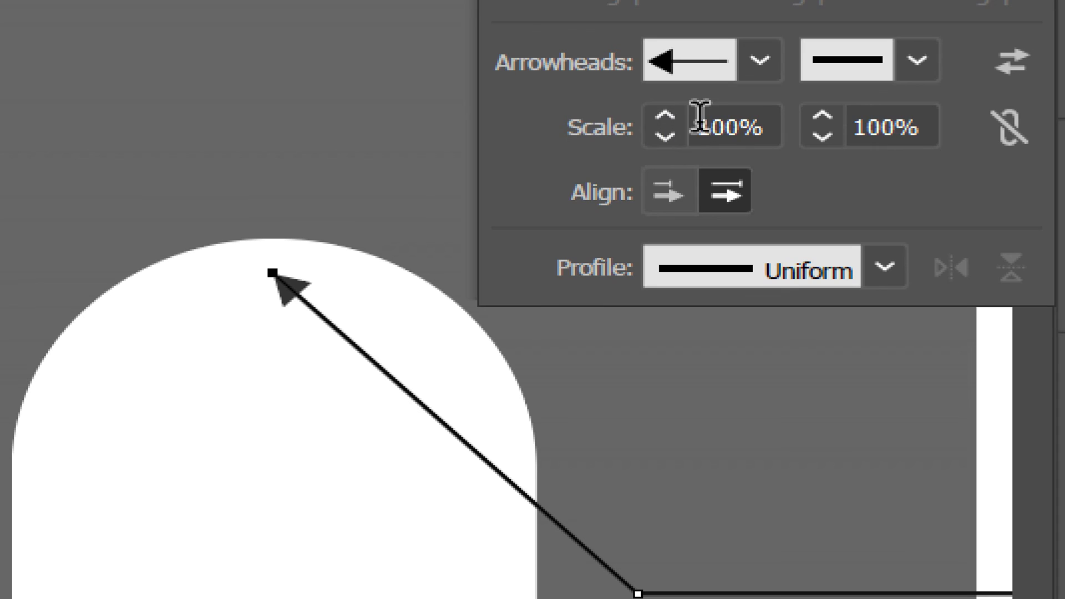
{"action": "left_click", "coordinate": [696, 114]}
{"action": "type", "text": "150"}
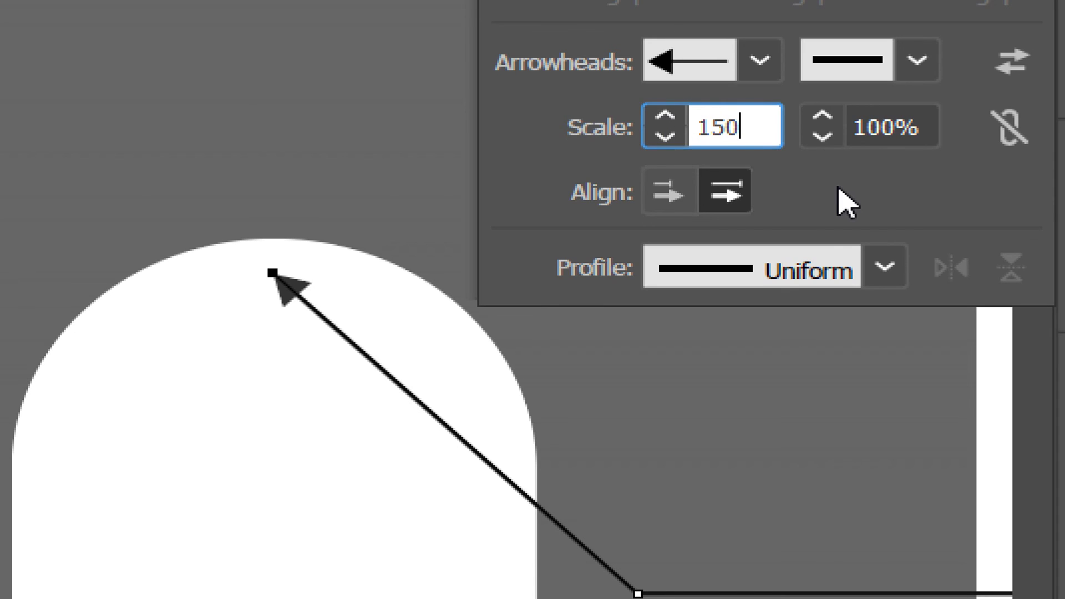
{"action": "key", "text": "Return"}
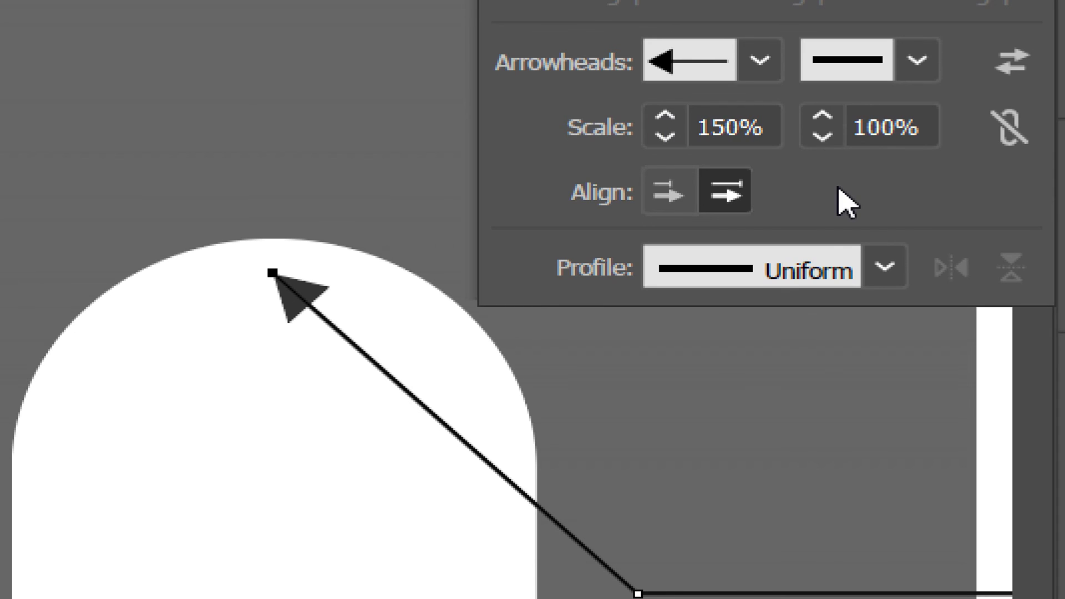
{"action": "key", "text": "ctrl+z"}
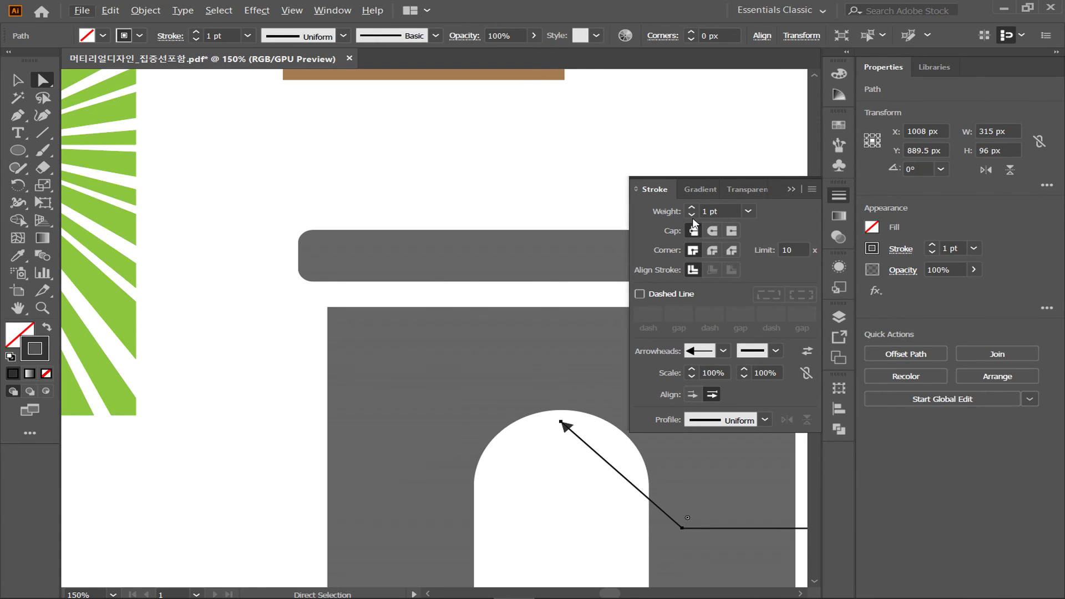
Increase the stroke weight of the leader line pointing into the arch opening to 6 pt.
{"action": "left_click_drag", "start_coordinate": [535, 441], "coordinate": [501, 274]}
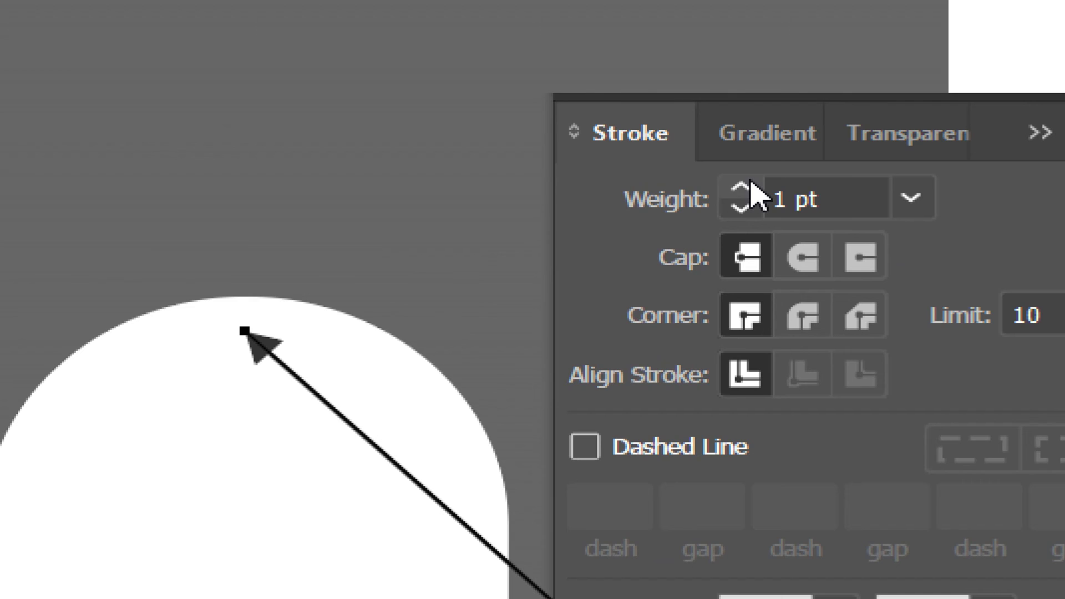
{"action": "left_click", "coordinate": [691, 207]}
{"action": "left_click", "coordinate": [692, 207]}
{"action": "left_click", "coordinate": [751, 182]}
{"action": "left_click", "coordinate": [751, 182]}
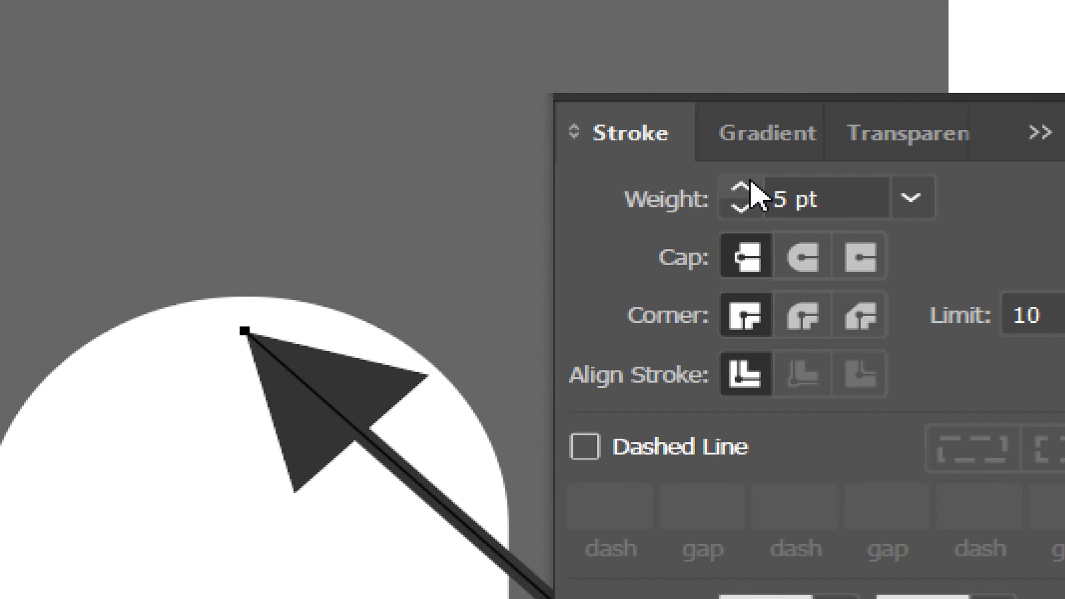
{"action": "left_click", "coordinate": [752, 182]}
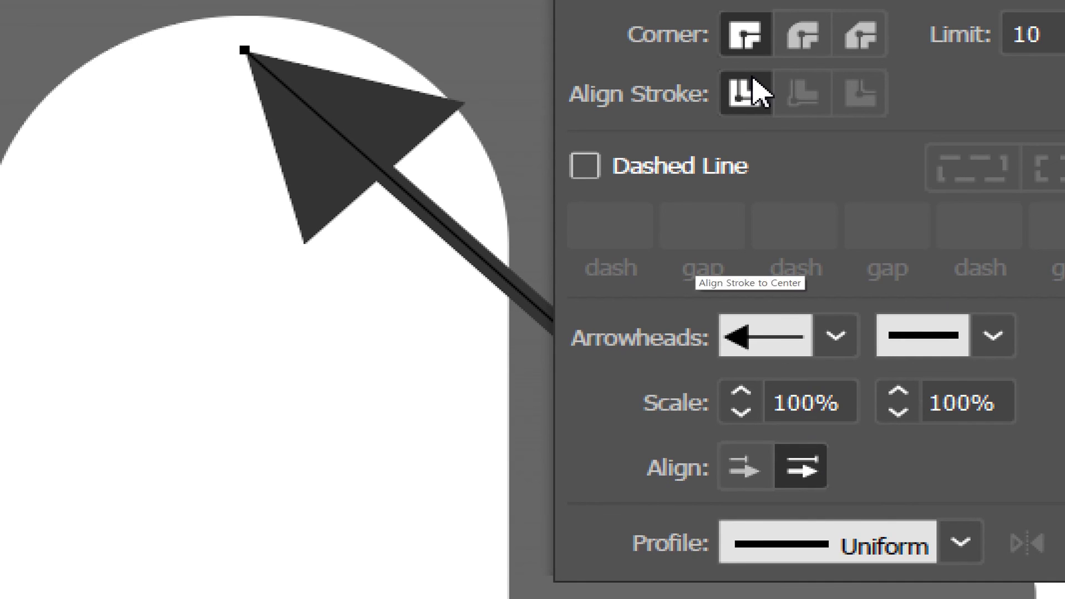
Reduce the start arrowhead scale of the thick leader line to 50% and further to 25%, and deselect the line.
{"action": "left_click", "coordinate": [770, 400]}
{"action": "type", "text": "50"}
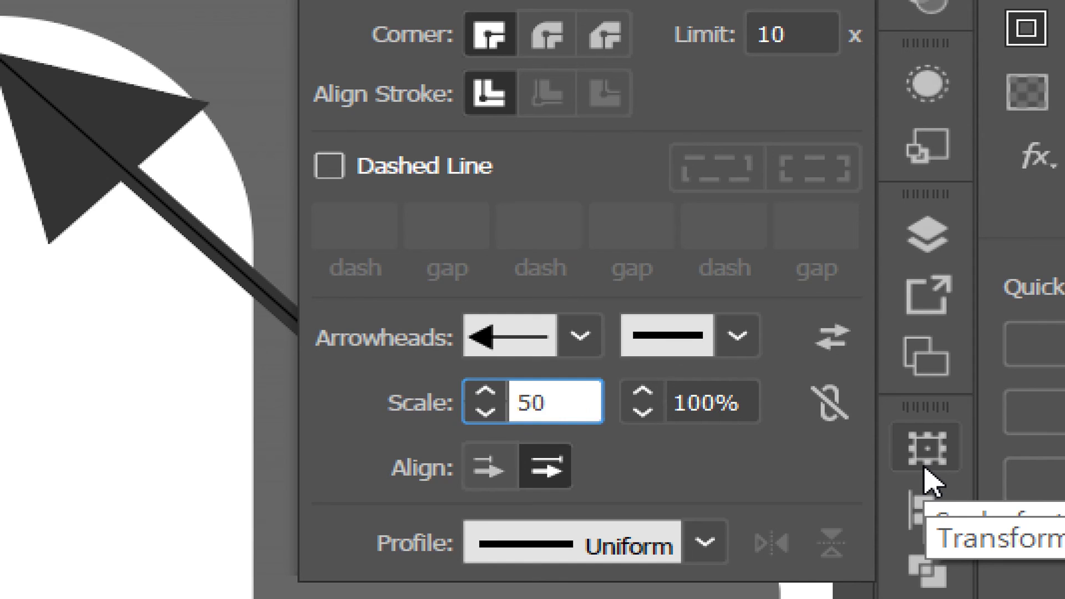
{"action": "key", "text": "Return"}
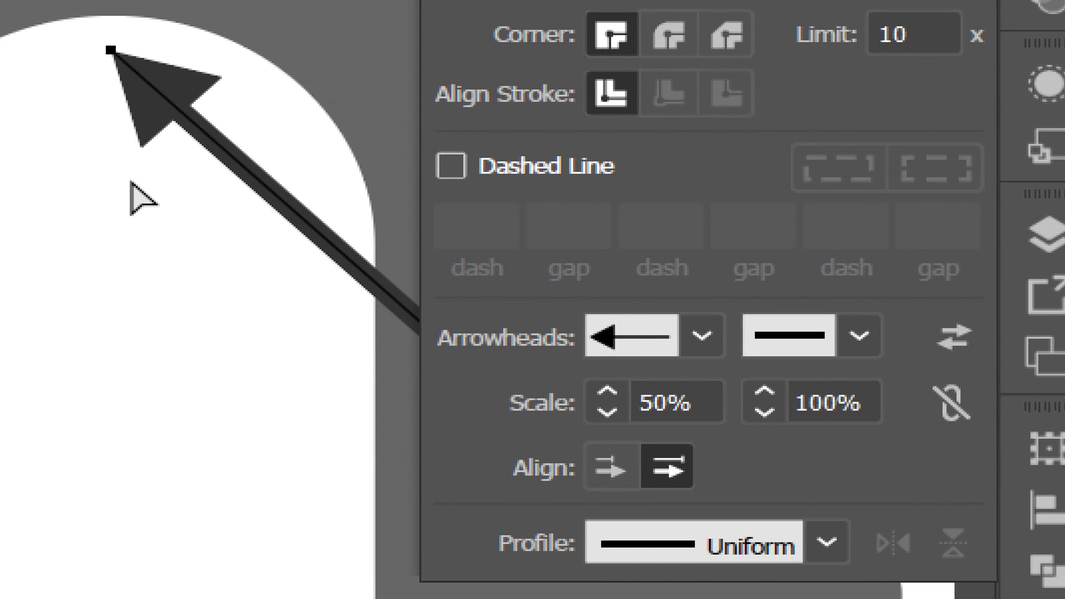
{"action": "left_click", "coordinate": [641, 403]}
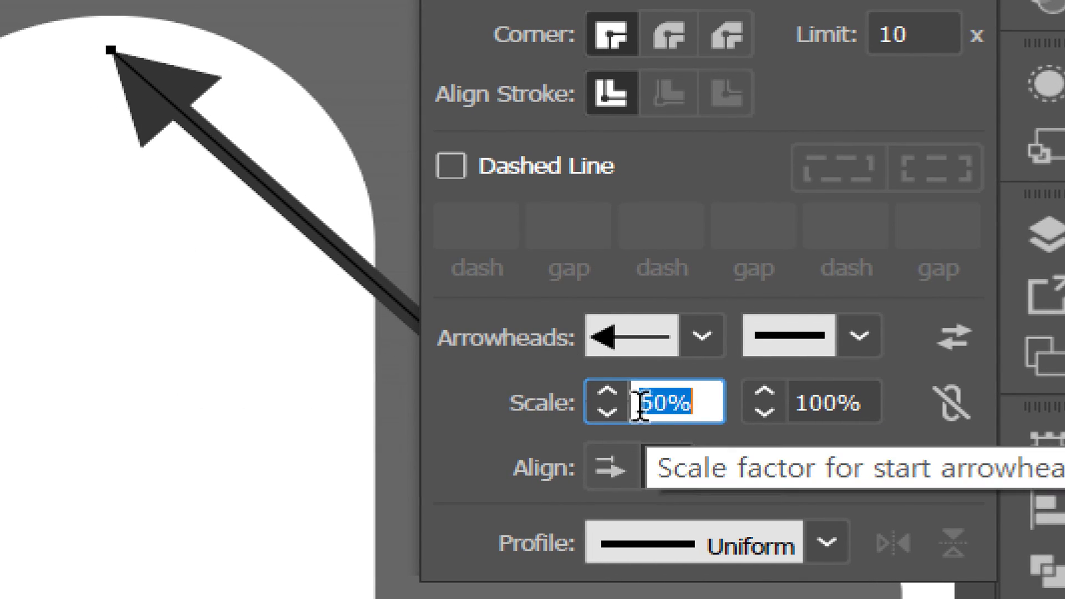
{"action": "type", "text": "25"}
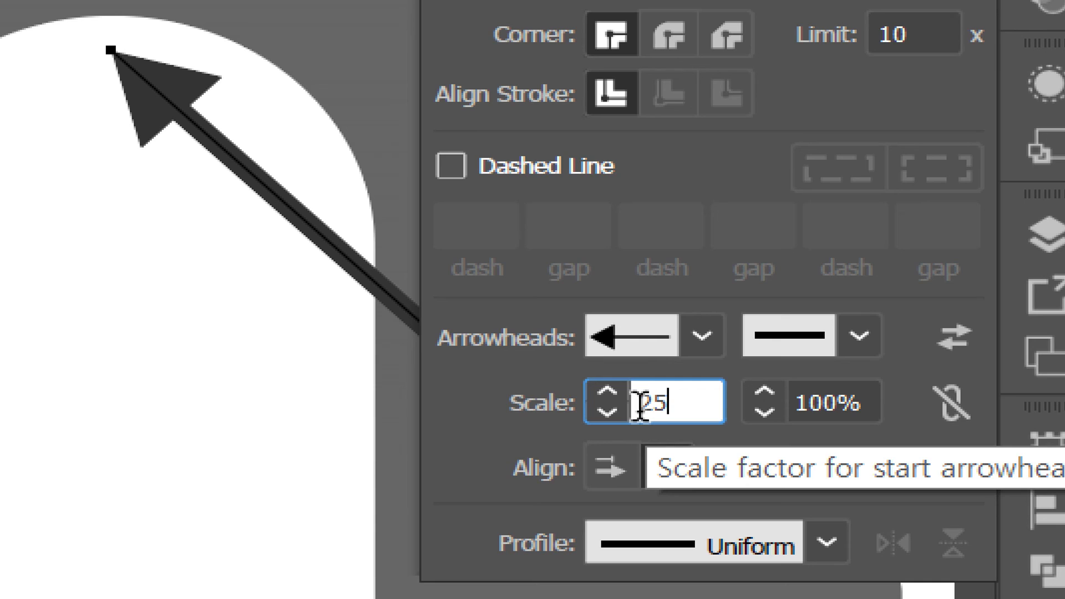
{"action": "key", "text": "Return"}
{"action": "left_click", "coordinate": [667, 467]}
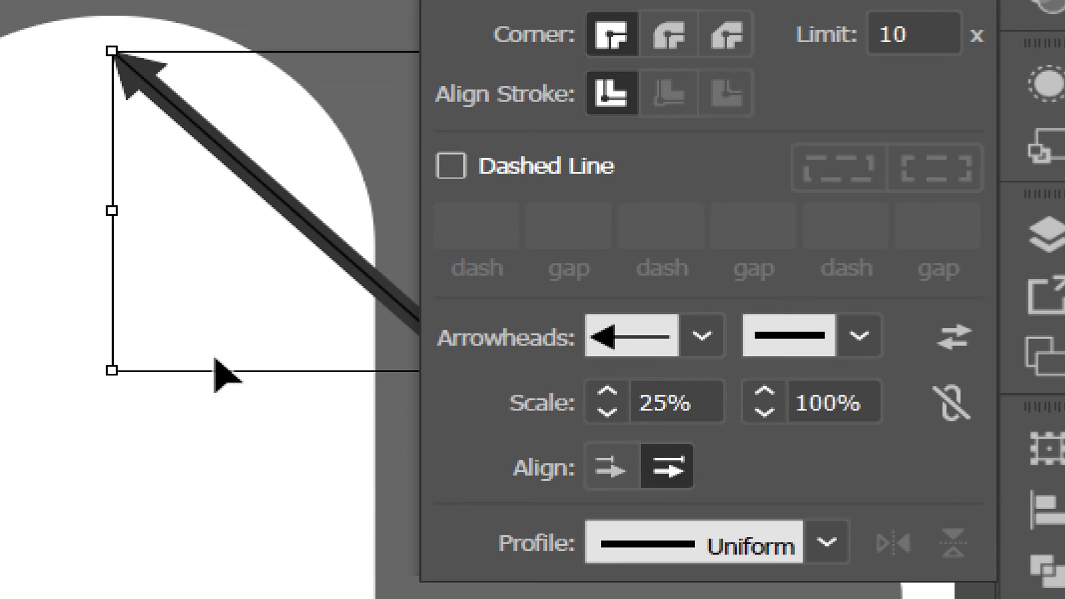
{"action": "left_click", "coordinate": [178, 392]}
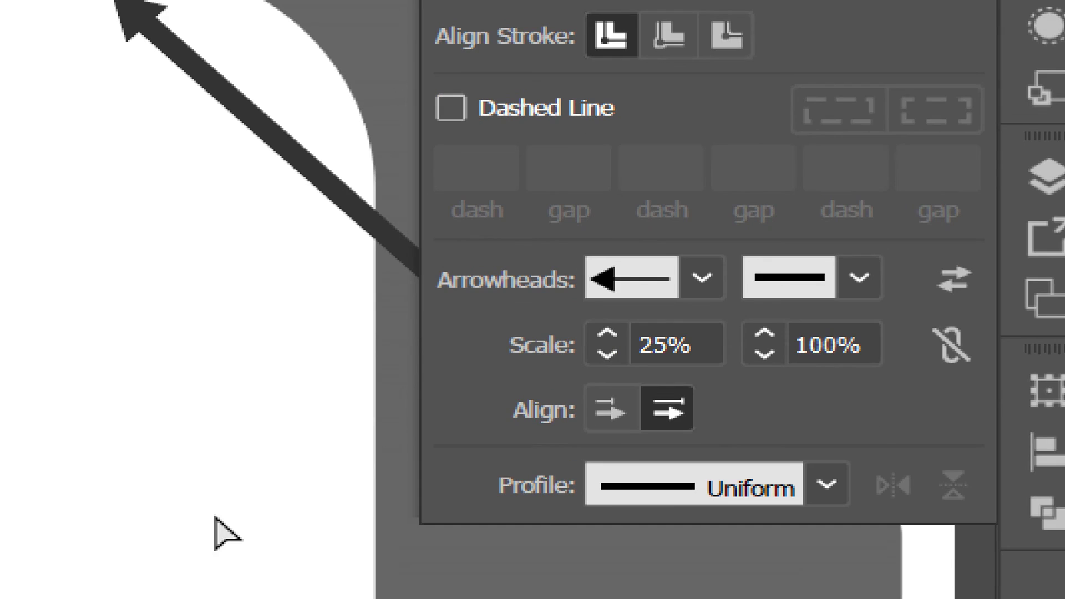
Select the thick leader line and swap its start and end arrowheads back and forth, finishing with the arrow inside the arch.
{"action": "left_click_drag", "start_coordinate": [264, 265], "coordinate": [359, 176]}
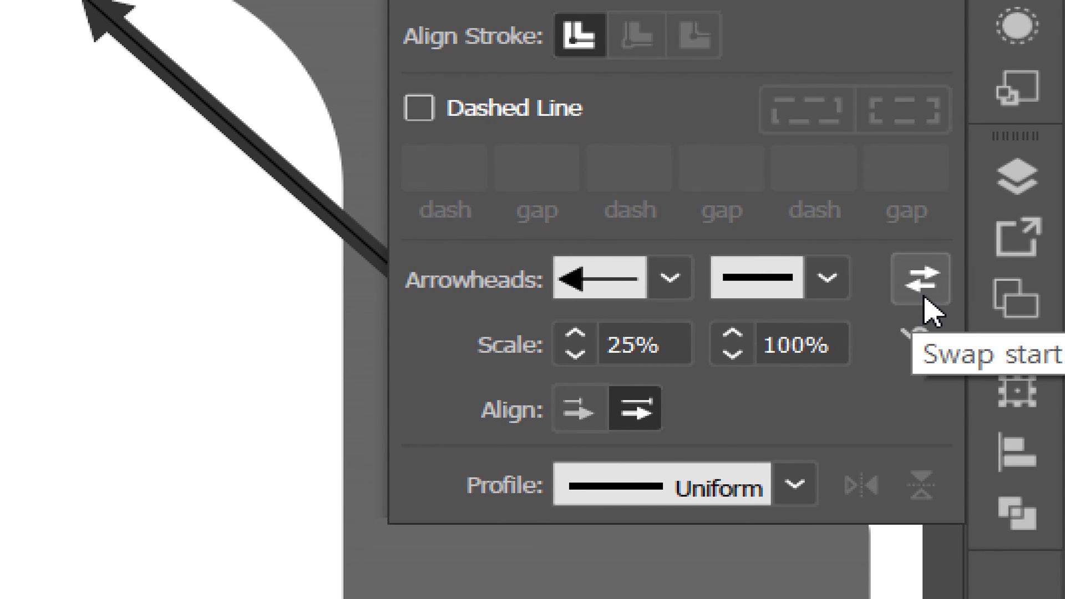
{"action": "left_click", "coordinate": [925, 300]}
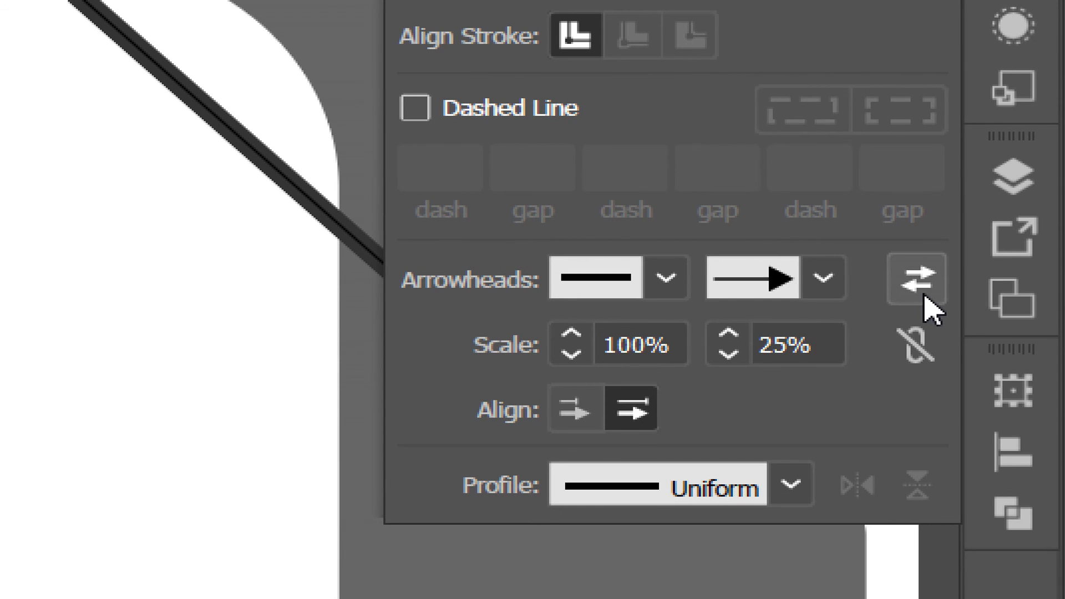
{"action": "left_click", "coordinate": [924, 300]}
{"action": "left_click", "coordinate": [925, 299]}
{"action": "left_click", "coordinate": [925, 300]}
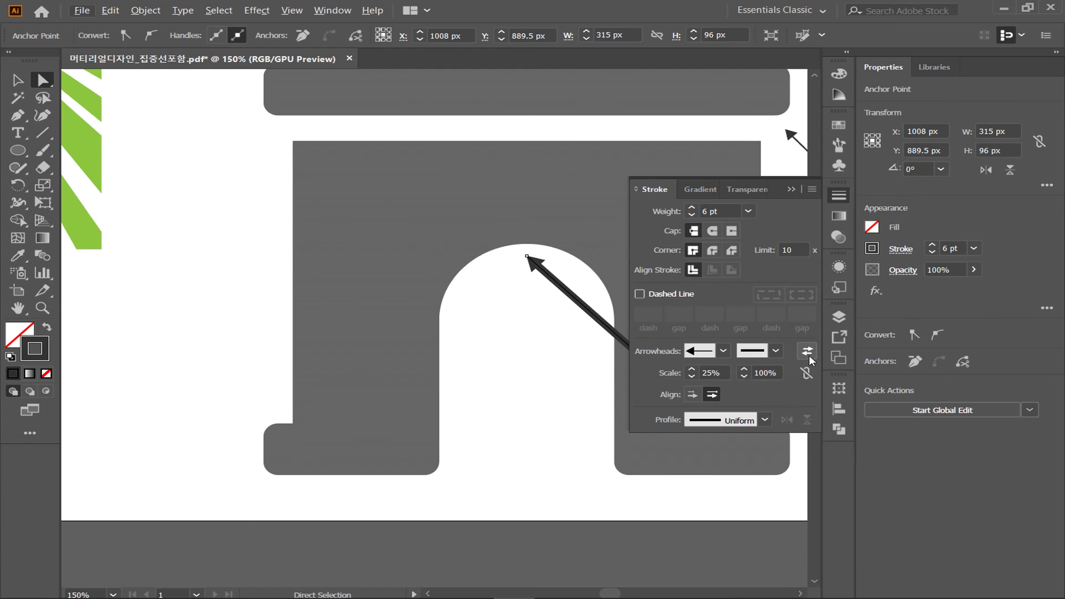
Swap the thick leader line's arrowheads so the arrow sits on its end outside the archway, and deselect it.
{"action": "left_click_drag", "start_coordinate": [514, 345], "coordinate": [233, 333]}
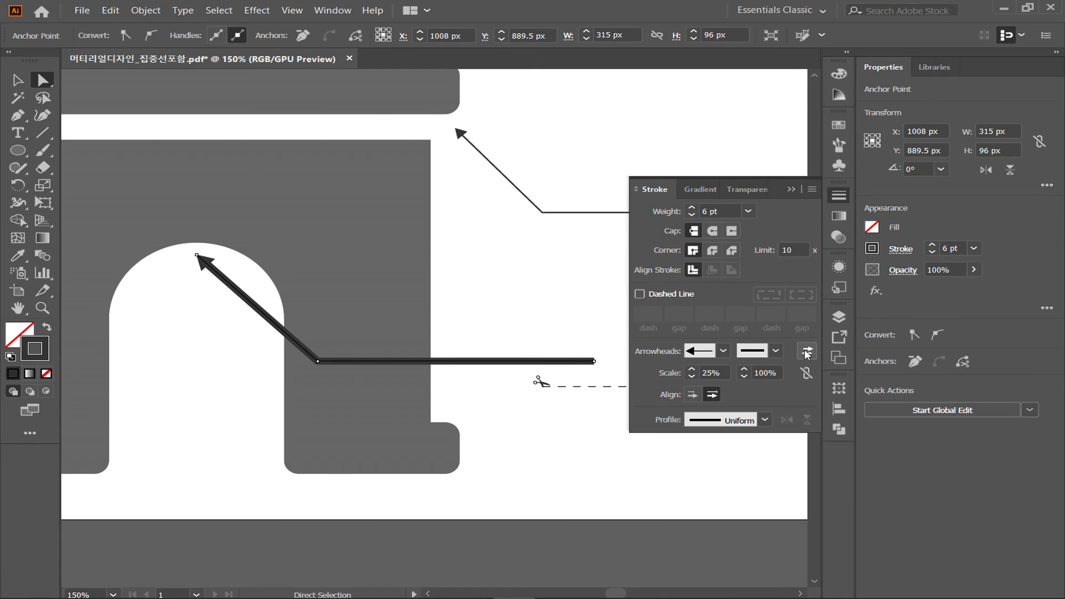
{"action": "left_click", "coordinate": [811, 355]}
{"action": "left_click", "coordinate": [811, 355]}
{"action": "left_click", "coordinate": [811, 355]}
{"action": "left_click", "coordinate": [807, 353]}
{"action": "left_click", "coordinate": [808, 354]}
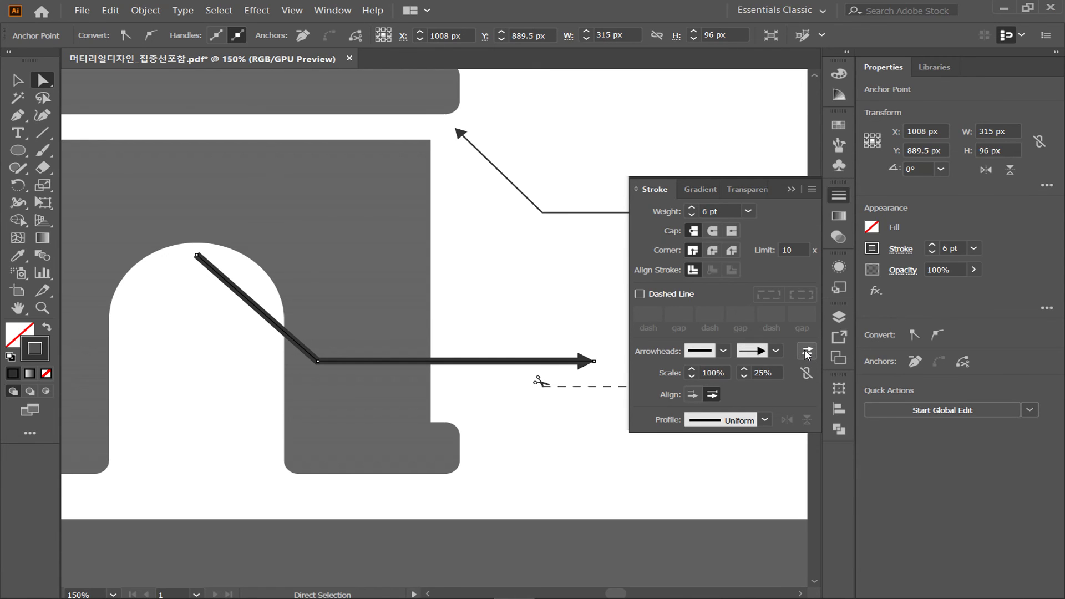
{"action": "left_click", "coordinate": [807, 354]}
{"action": "left_click", "coordinate": [807, 354]}
{"action": "left_click", "coordinate": [807, 354]}
{"action": "left_click", "coordinate": [807, 354]}
{"action": "left_click", "coordinate": [596, 438]}
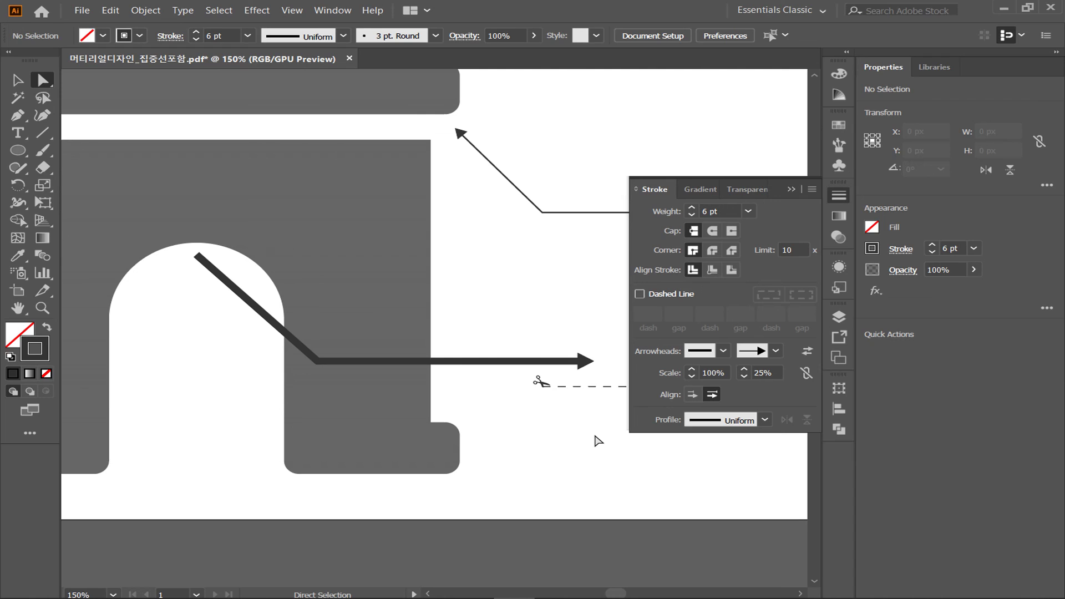